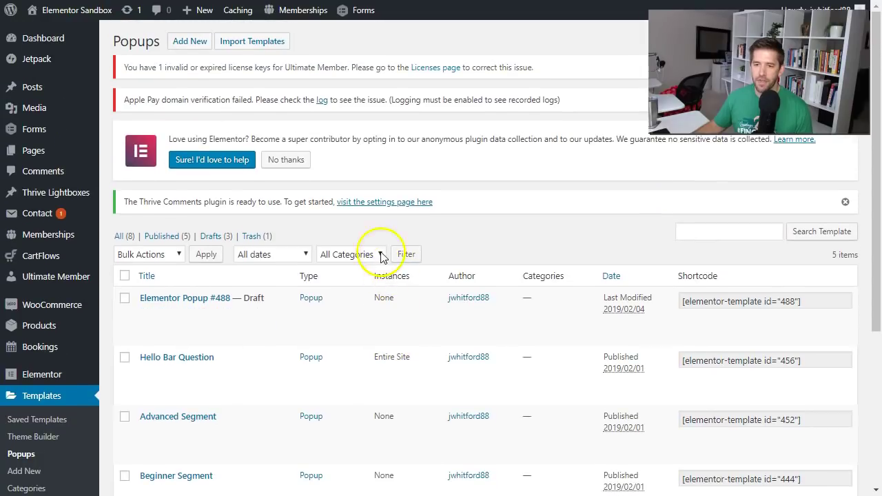
Create a new Popup template named "vs Thrive".
{"action": "left_click", "coordinate": [188, 42]}
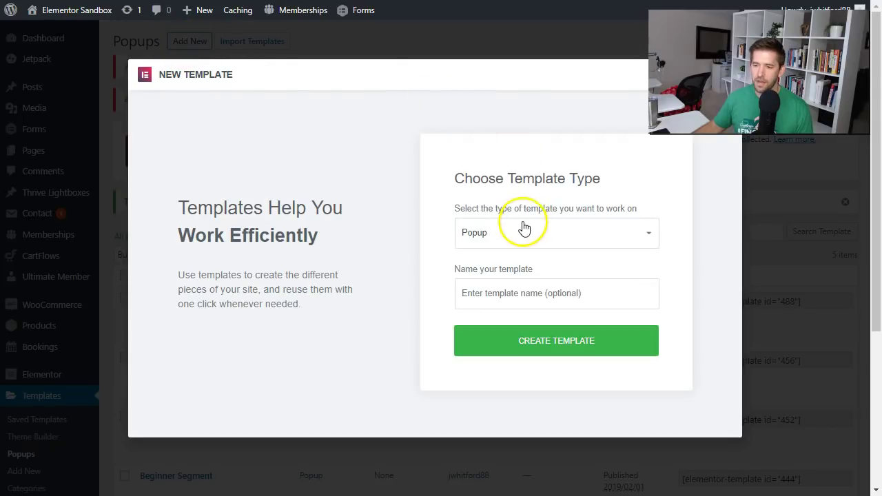
{"action": "left_click", "coordinate": [520, 296]}
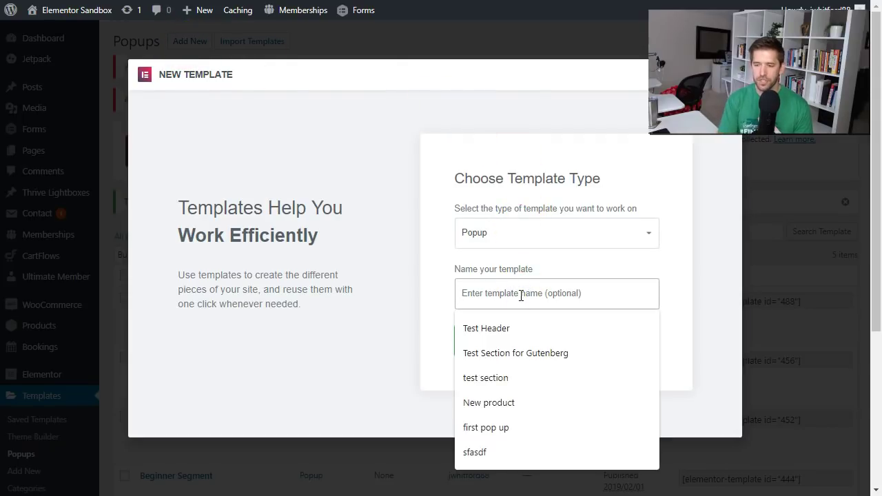
{"action": "type", "text": "vs Thrive"}
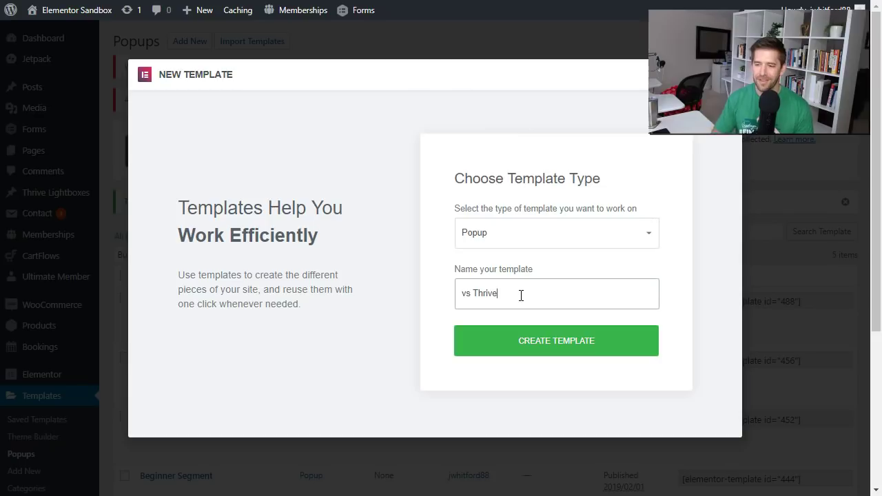
{"action": "left_click", "coordinate": [529, 341]}
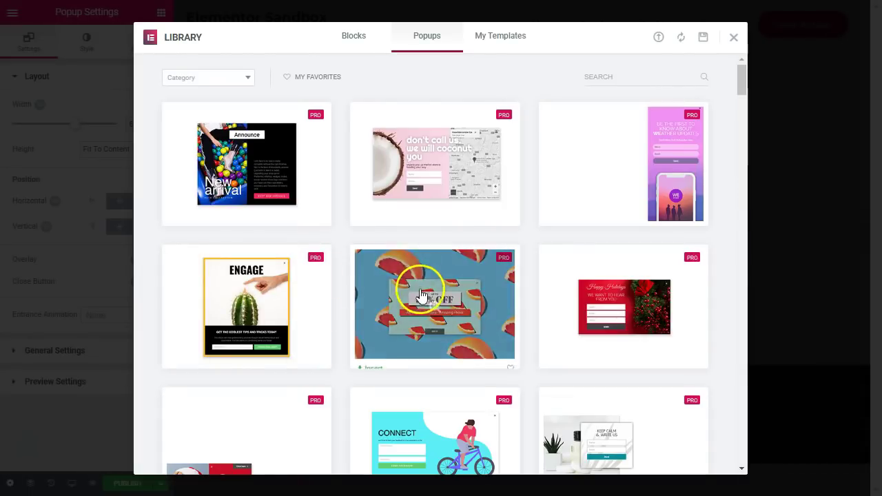
Browse the popup template library, preview the purple "Are You In?" bottom bar template, and return to the library.
{"action": "scroll", "coordinate": [662, 287], "scroll_direction": "down", "scroll_amount": 6}
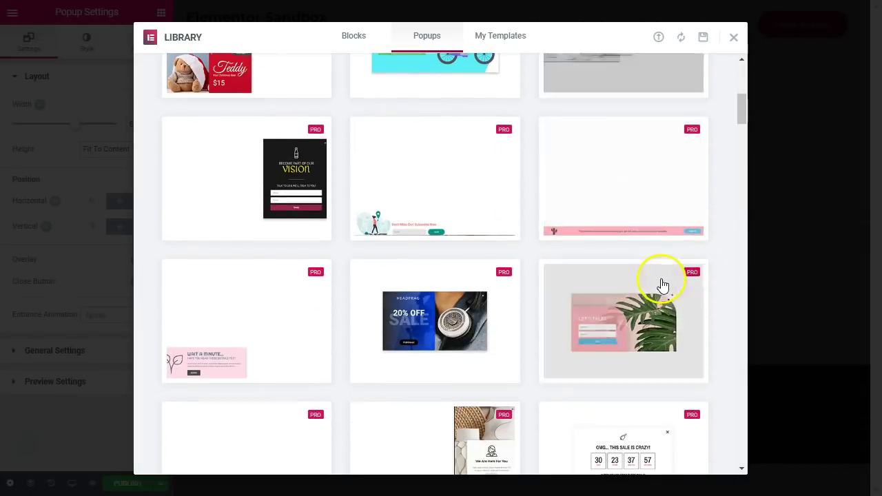
{"action": "scroll", "coordinate": [662, 285], "scroll_direction": "down", "scroll_amount": 4}
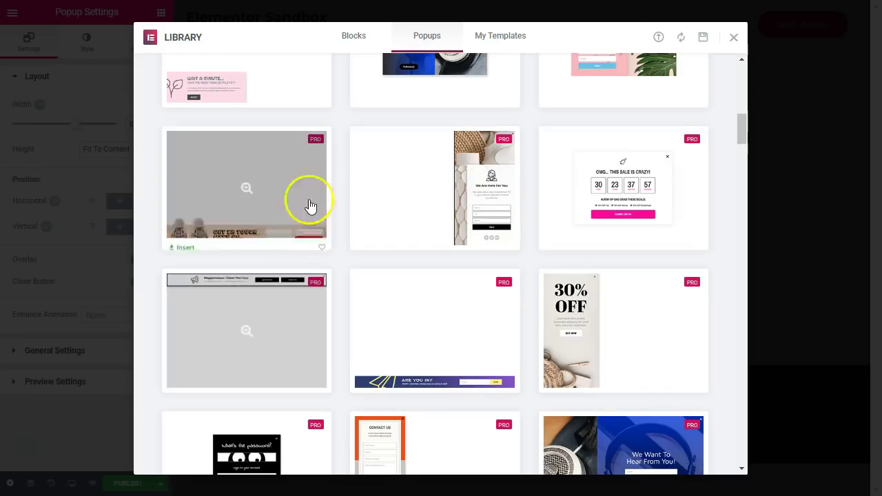
{"action": "mouse_move", "coordinate": [617, 191]}
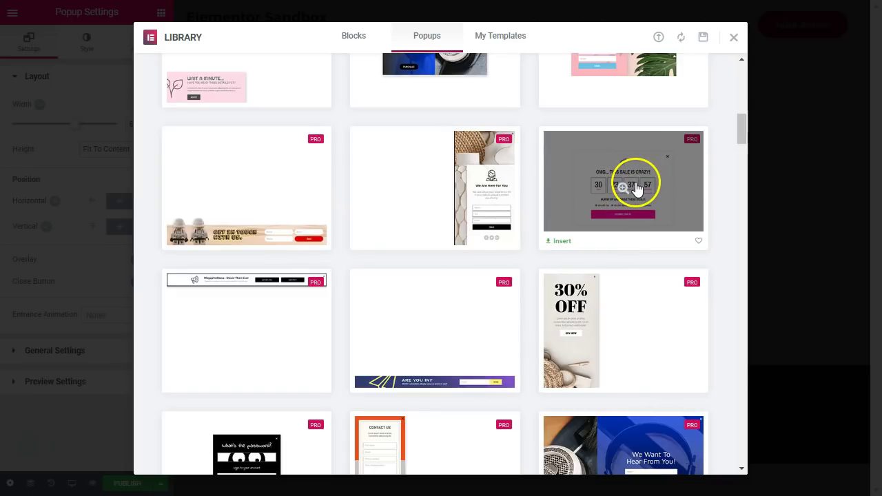
{"action": "left_click", "coordinate": [473, 346]}
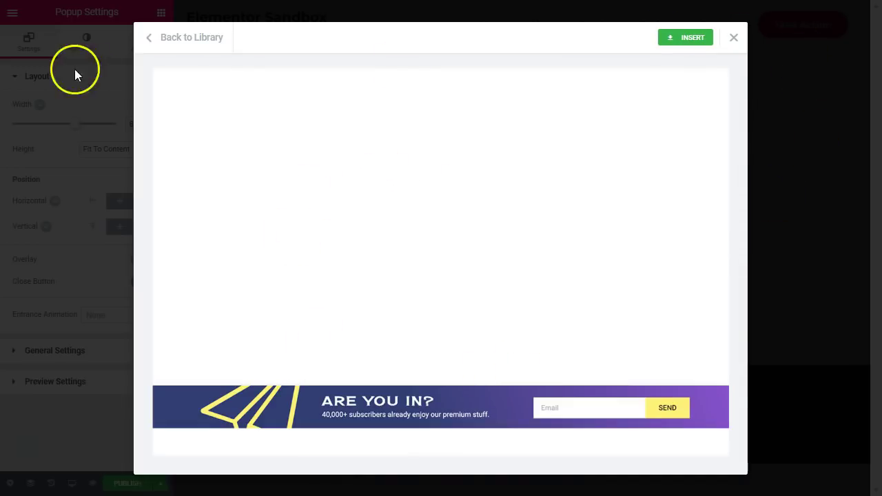
{"action": "left_click", "coordinate": [147, 40]}
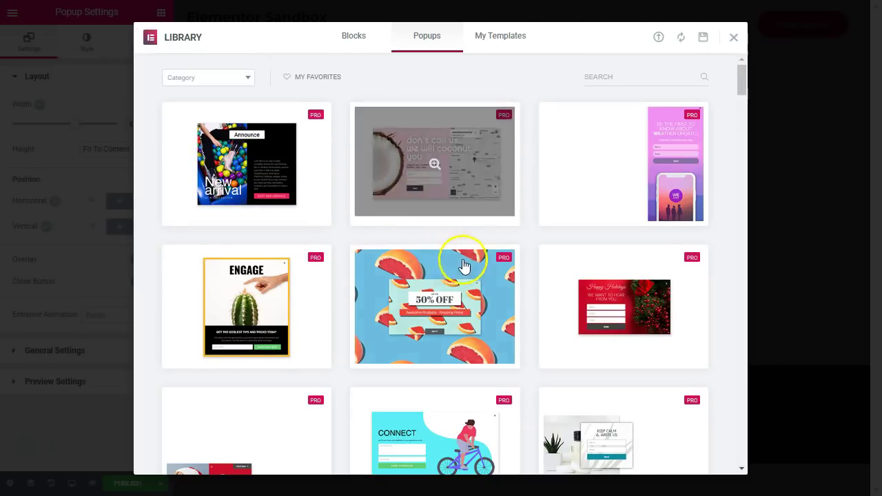
Look through the range of pre-designed popup templates in the library, covering the different layouts and positions.
{"action": "scroll", "coordinate": [463, 262], "scroll_direction": "down", "scroll_amount": 3}
{"action": "scroll", "coordinate": [463, 265], "scroll_direction": "down", "scroll_amount": 1}
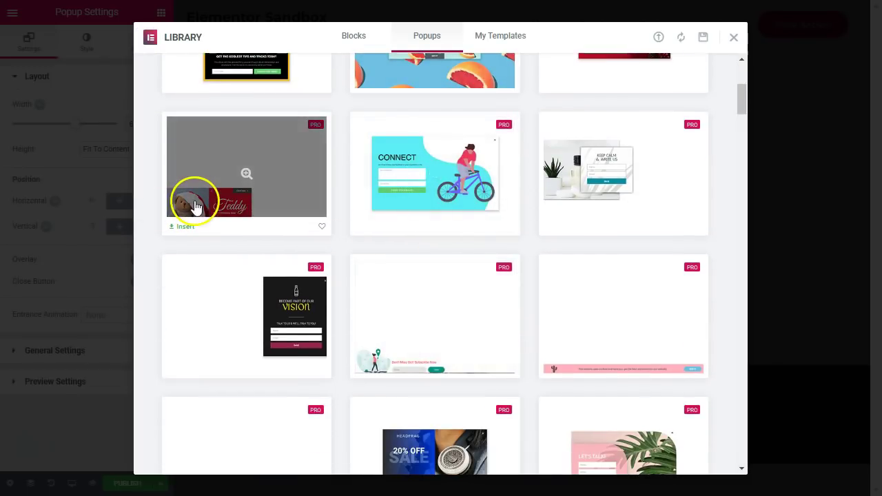
{"action": "scroll", "coordinate": [207, 210], "scroll_direction": "down", "scroll_amount": 1}
{"action": "scroll", "coordinate": [315, 227], "scroll_direction": "down", "scroll_amount": 2}
{"action": "scroll", "coordinate": [400, 309], "scroll_direction": "down", "scroll_amount": 5}
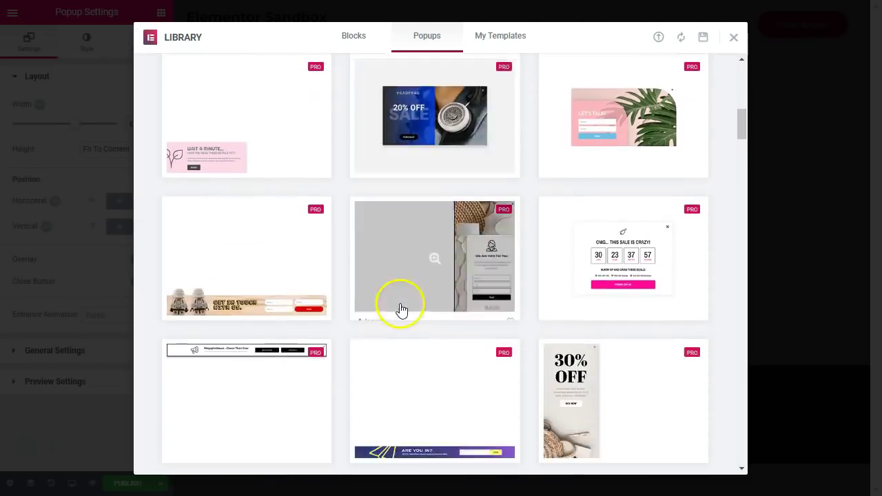
{"action": "scroll", "coordinate": [409, 307], "scroll_direction": "down", "scroll_amount": 3}
{"action": "scroll", "coordinate": [553, 296], "scroll_direction": "down", "scroll_amount": 2}
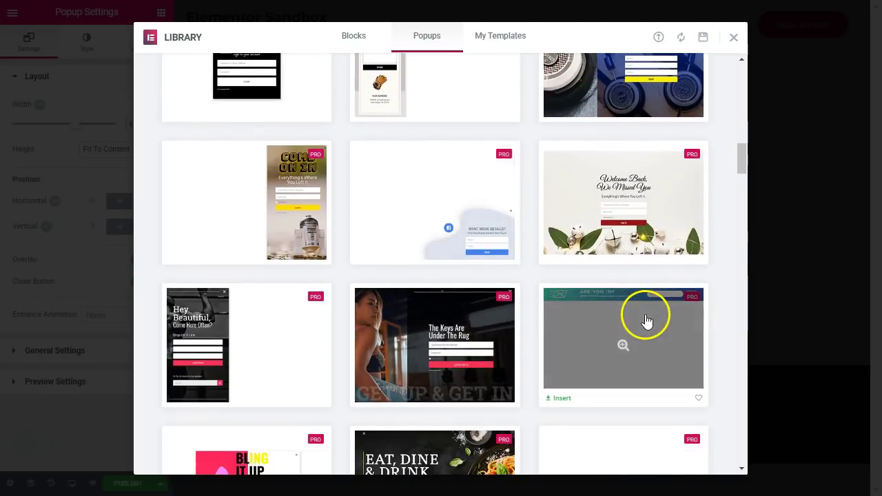
{"action": "scroll", "coordinate": [644, 319], "scroll_direction": "down", "scroll_amount": 3}
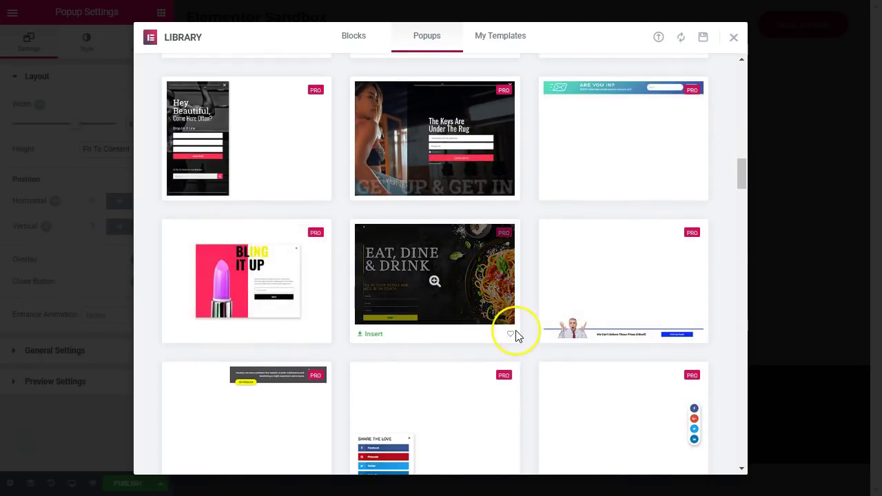
{"action": "scroll", "coordinate": [517, 336], "scroll_direction": "down", "scroll_amount": 2}
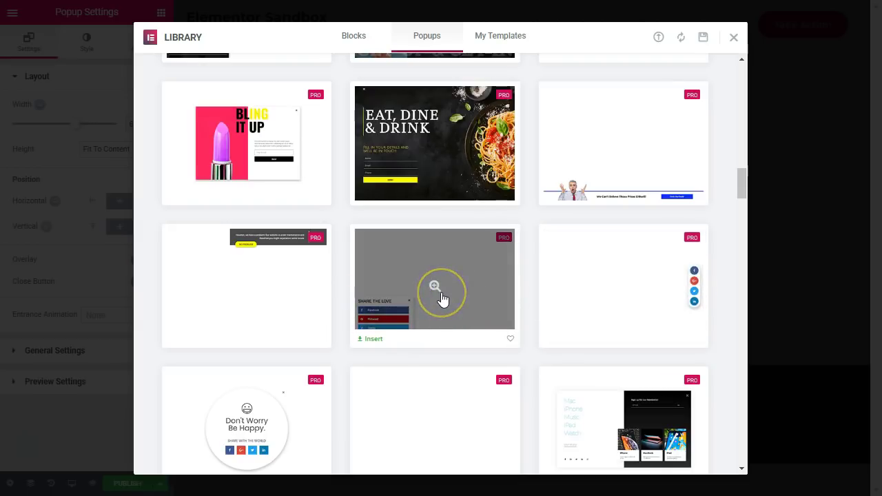
{"action": "scroll", "coordinate": [443, 299], "scroll_direction": "up", "scroll_amount": 8}
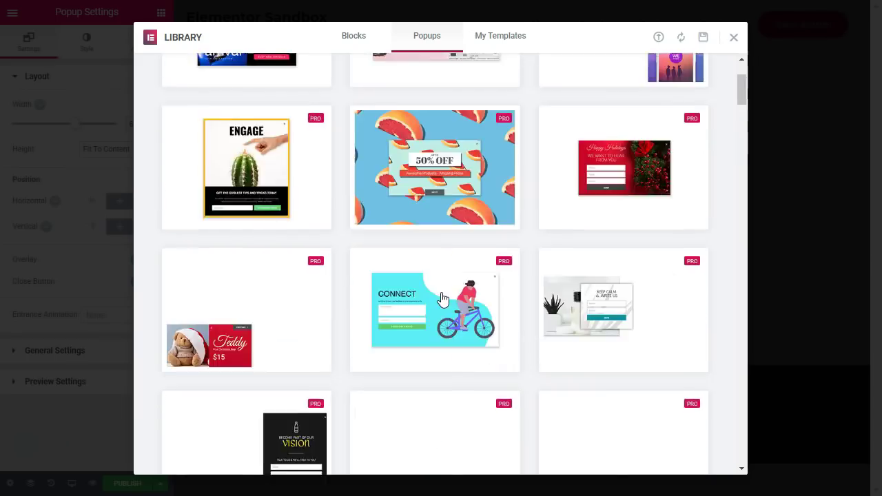
Filter the popup templates by the Classic, Fly-In and Hello Bar categories in turn.
{"action": "left_click", "coordinate": [188, 78]}
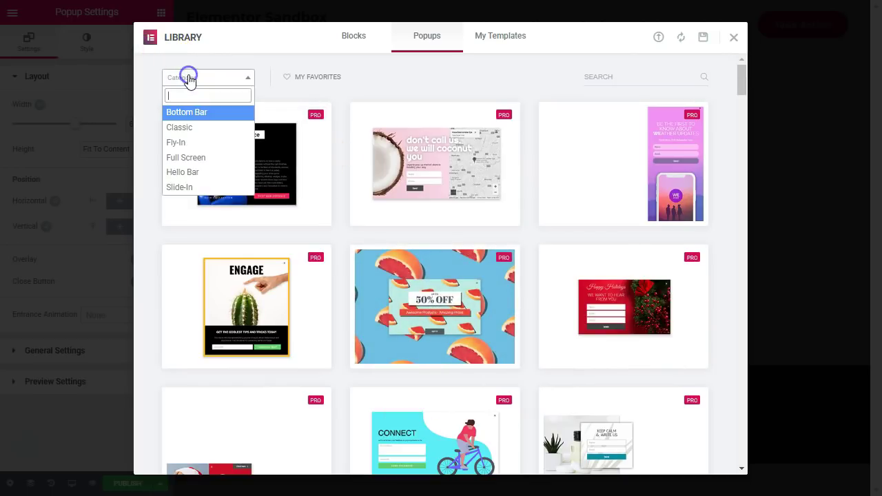
{"action": "left_click", "coordinate": [215, 128]}
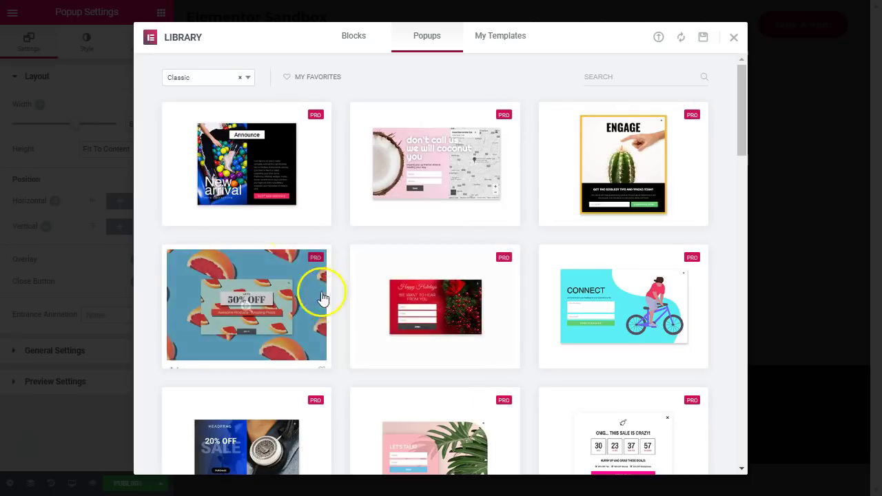
{"action": "left_click", "coordinate": [206, 79]}
{"action": "left_click", "coordinate": [195, 140]}
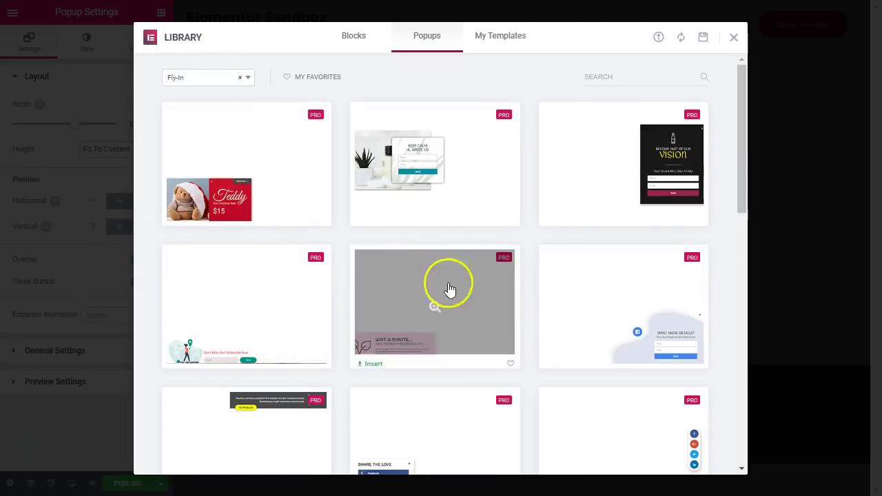
{"action": "left_click", "coordinate": [206, 78]}
{"action": "left_click", "coordinate": [211, 176]}
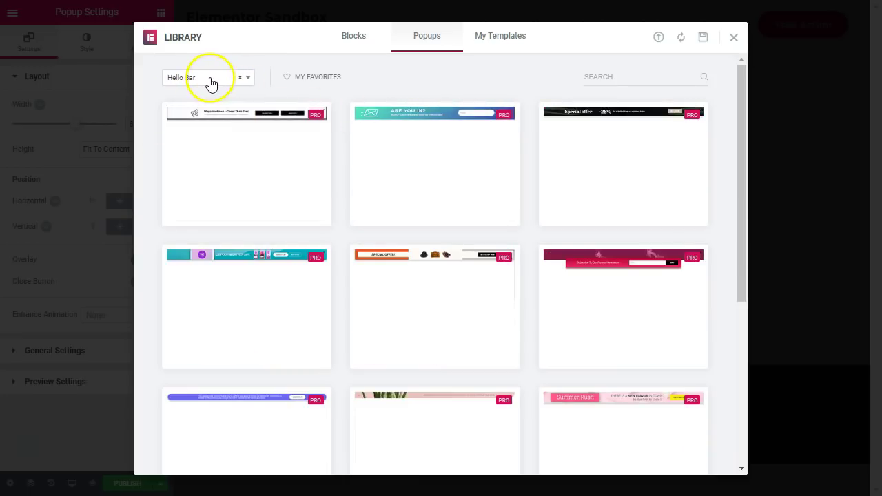
Limit the library to favorite templates and check the Hello Bar and Bottom Bar categories.
{"action": "left_click", "coordinate": [297, 84]}
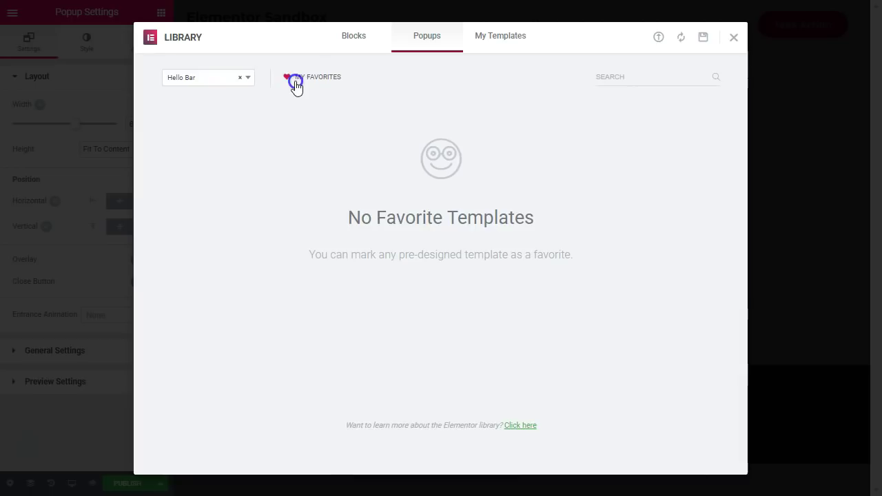
{"action": "left_click", "coordinate": [202, 81]}
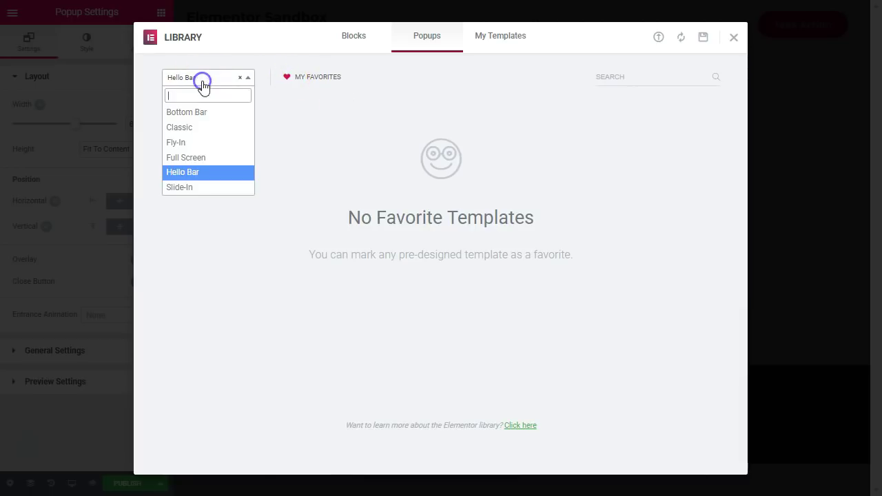
{"action": "left_click", "coordinate": [198, 114]}
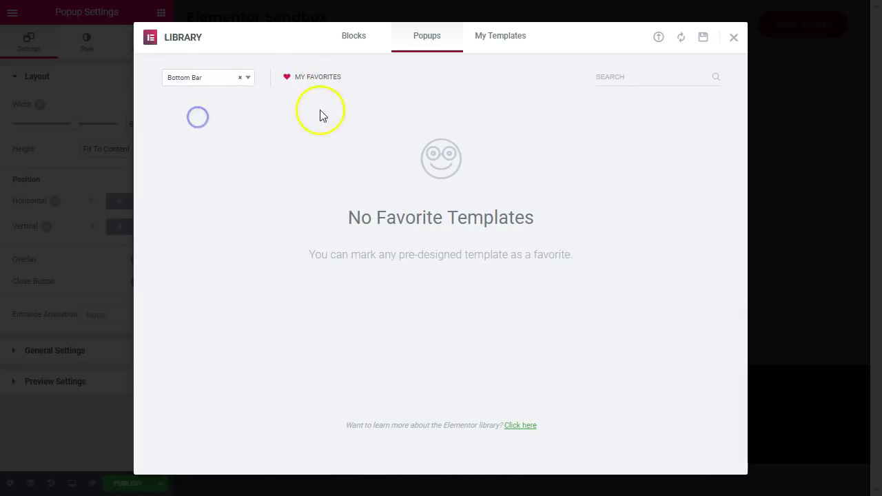
Mark the "Get in Touch with Us" bottom bar template as a favorite and show only the favorites.
{"action": "left_click", "coordinate": [286, 80]}
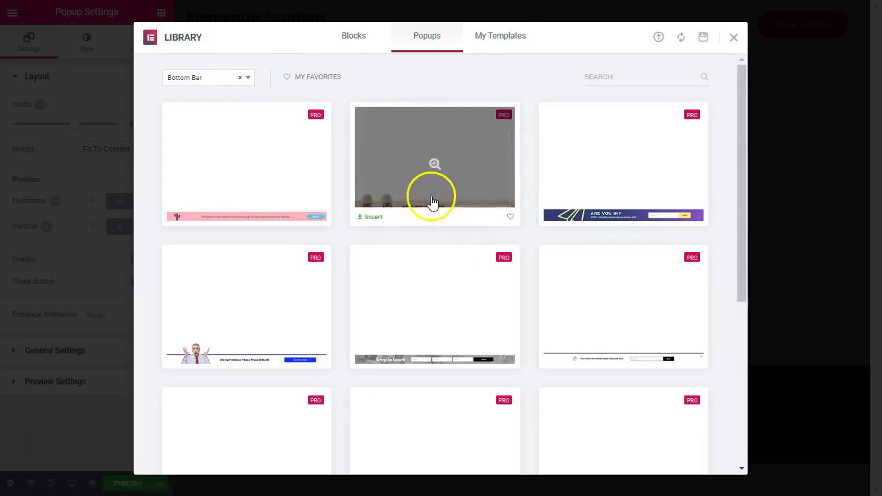
{"action": "left_click", "coordinate": [512, 219]}
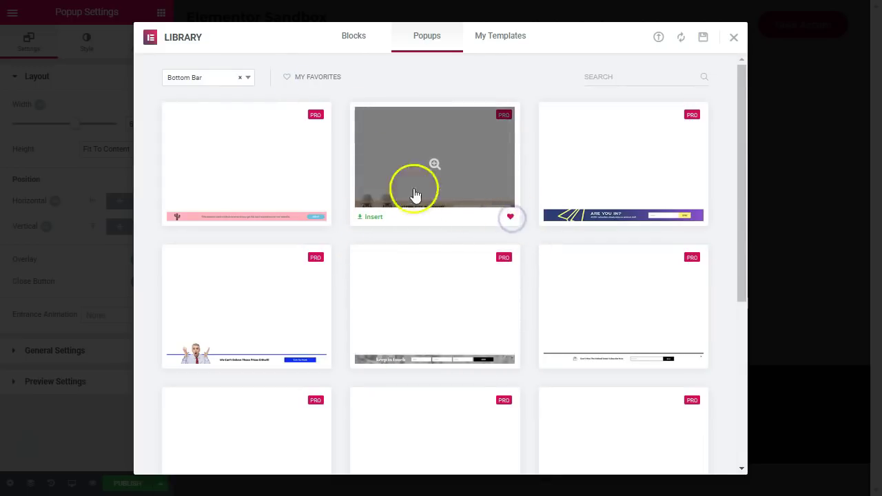
{"action": "left_click", "coordinate": [307, 77]}
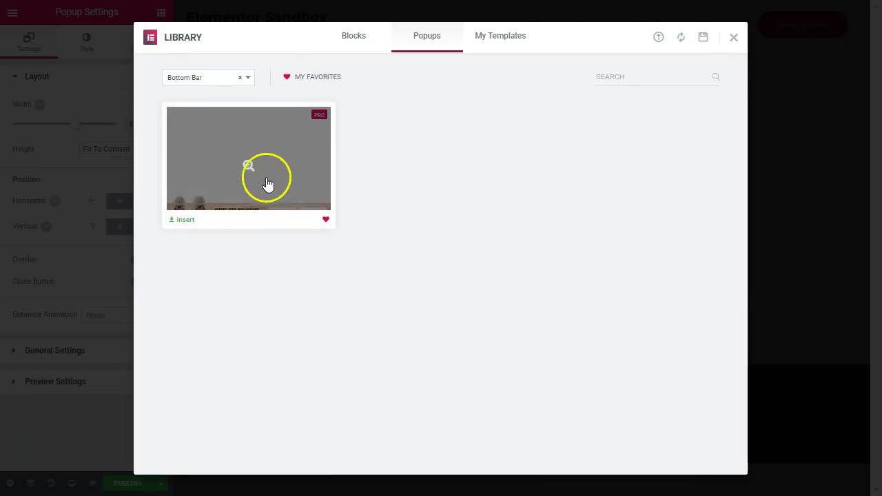
Clear the category and favorites filters and close the library without inserting a template.
{"action": "left_click", "coordinate": [199, 79]}
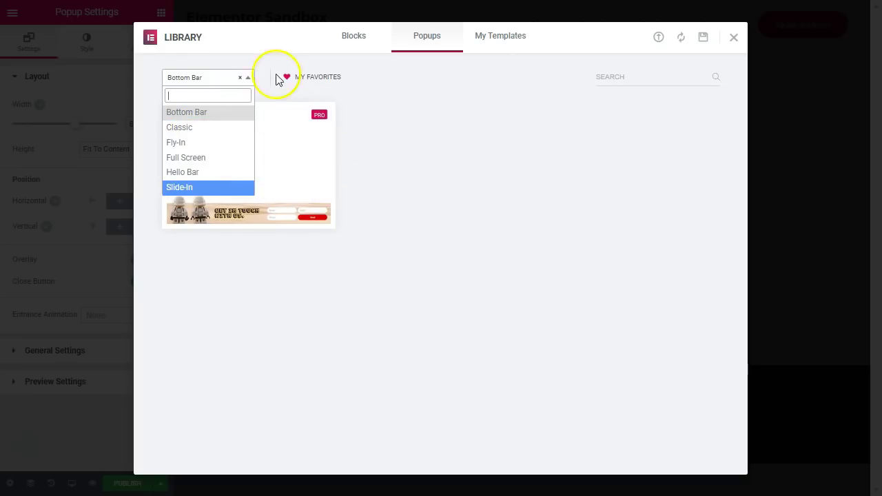
{"action": "left_click", "coordinate": [240, 78]}
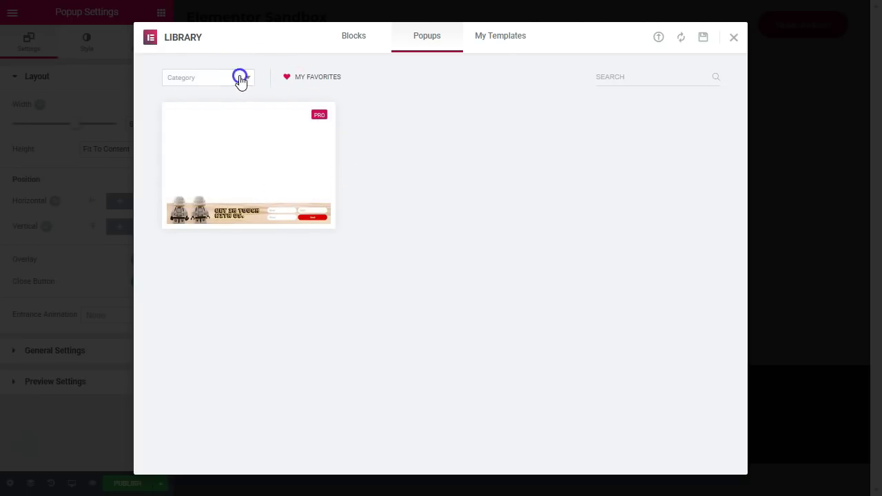
{"action": "left_click", "coordinate": [292, 80]}
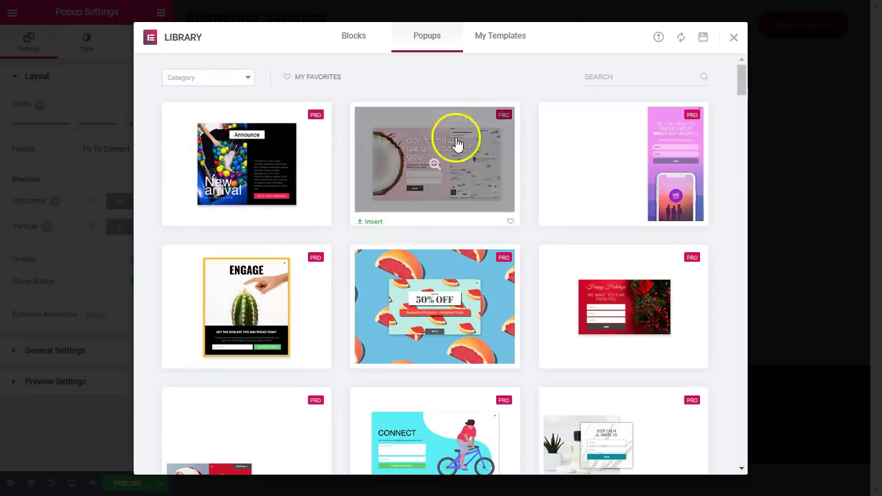
{"action": "left_click", "coordinate": [734, 39]}
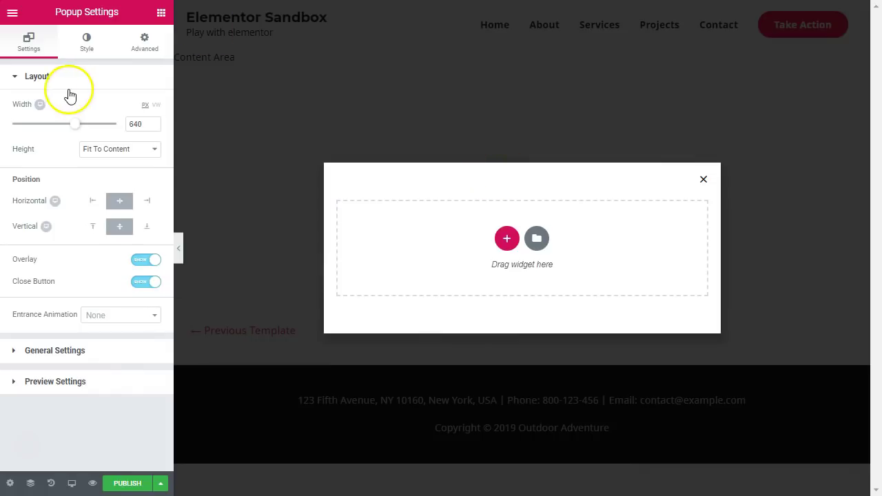
Set the popup's width to 838 px and its height to Fit To Screen.
{"action": "left_click_drag", "start_coordinate": [81, 127], "coordinate": [102, 128]}
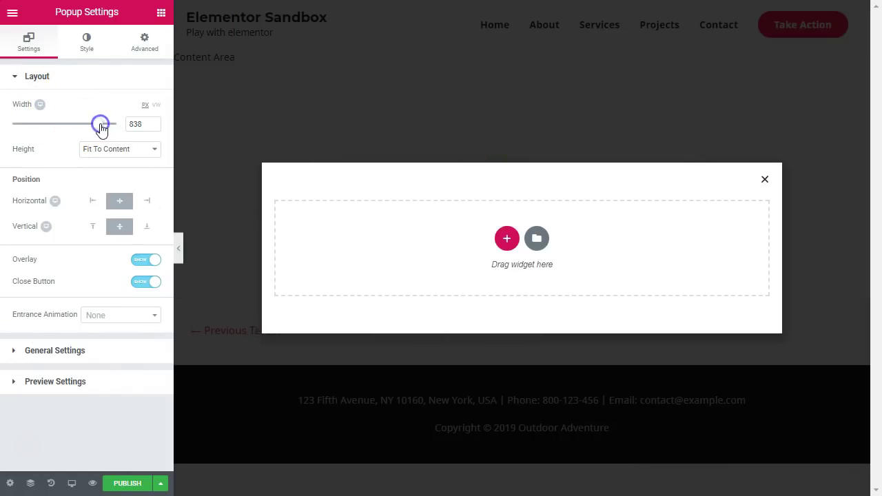
{"action": "left_click", "coordinate": [105, 148]}
{"action": "left_click", "coordinate": [115, 172]}
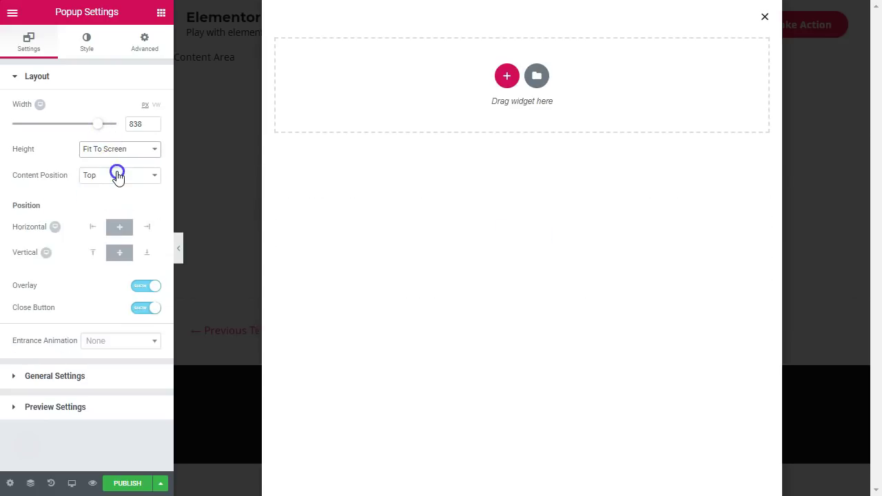
{"action": "left_click", "coordinate": [100, 146]}
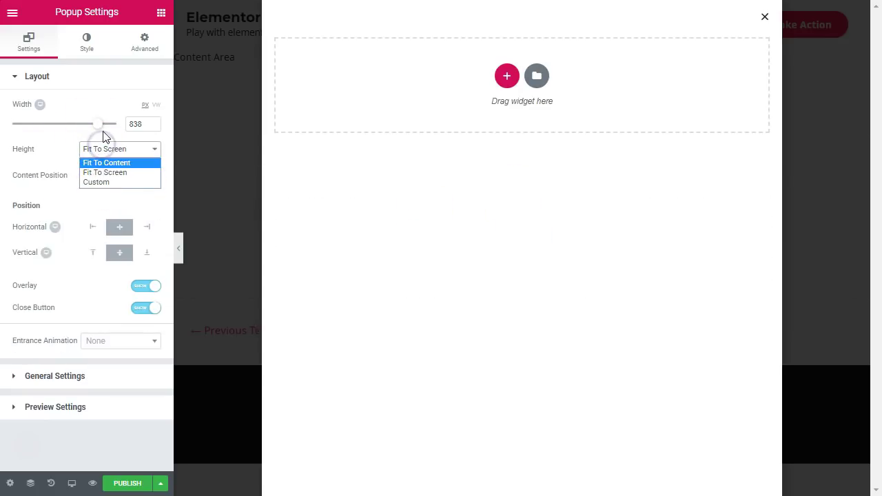
Widen the popup to 1000 px, and switch its width unit to VW with a value of 100.
{"action": "left_click", "coordinate": [102, 125]}
{"action": "left_click_drag", "start_coordinate": [101, 125], "coordinate": [144, 122]}
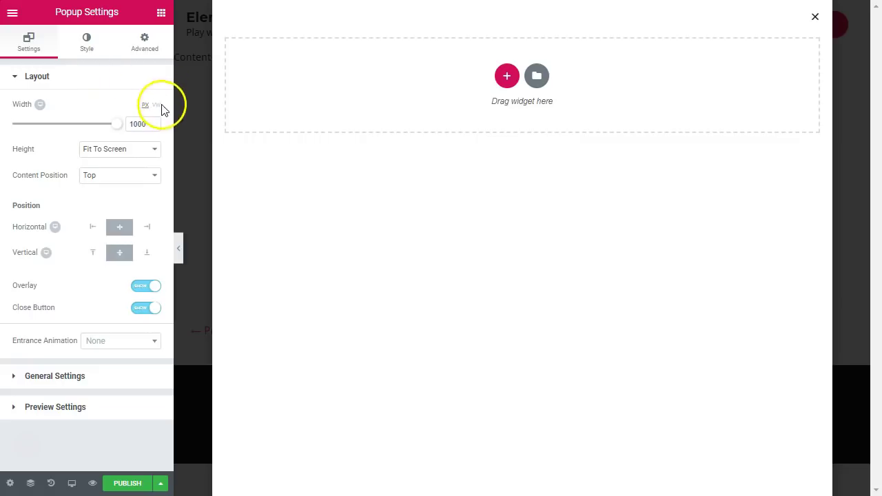
{"action": "left_click", "coordinate": [158, 110]}
{"action": "left_click_drag", "start_coordinate": [10, 122], "coordinate": [124, 131]}
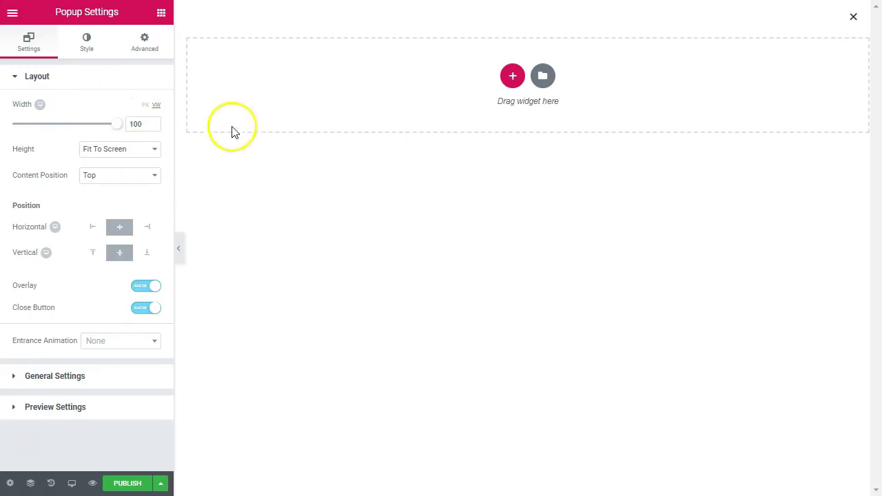
Set the popup's width to 491 px and its height to Fit To Content.
{"action": "left_click", "coordinate": [144, 105]}
{"action": "left_click_drag", "start_coordinate": [20, 127], "coordinate": [59, 130]}
{"action": "left_click", "coordinate": [126, 153]}
{"action": "left_click", "coordinate": [122, 163]}
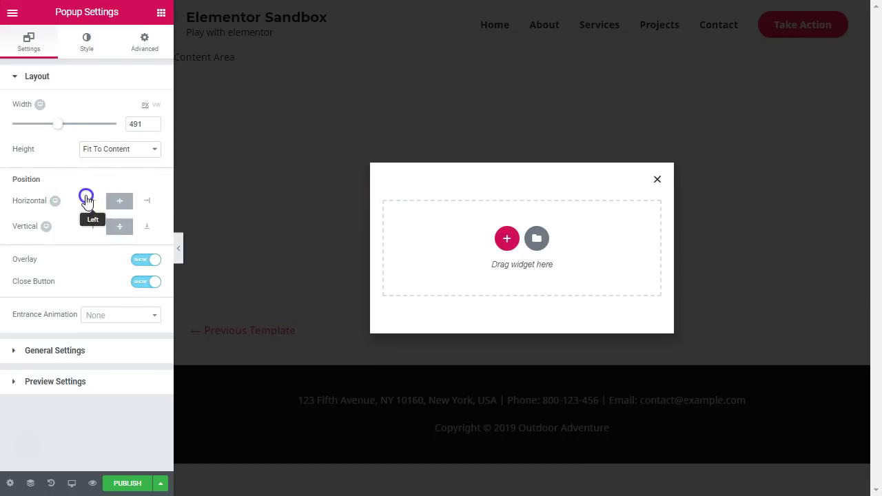
Try out the horizontal and vertical position options and place the popup at Right and Bottom.
{"action": "left_click", "coordinate": [127, 202]}
{"action": "left_click", "coordinate": [152, 201]}
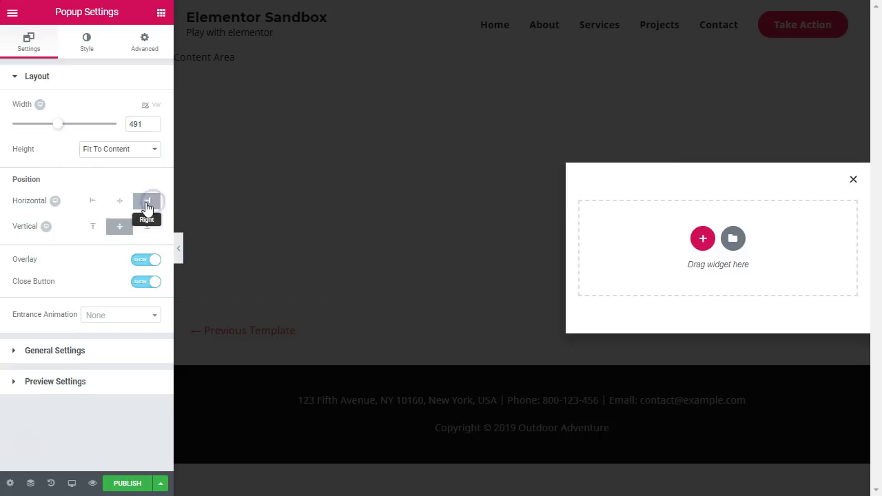
{"action": "left_click", "coordinate": [119, 201]}
{"action": "left_click", "coordinate": [95, 227]}
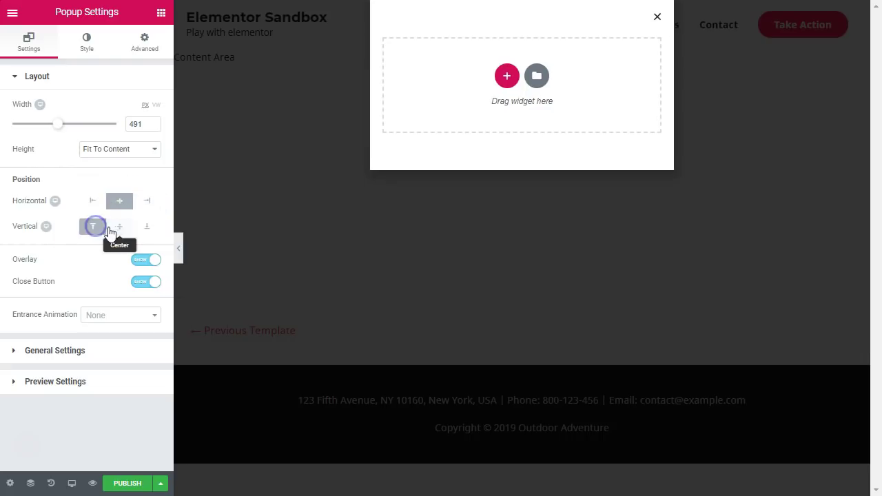
{"action": "left_click", "coordinate": [117, 229]}
{"action": "left_click", "coordinate": [144, 231]}
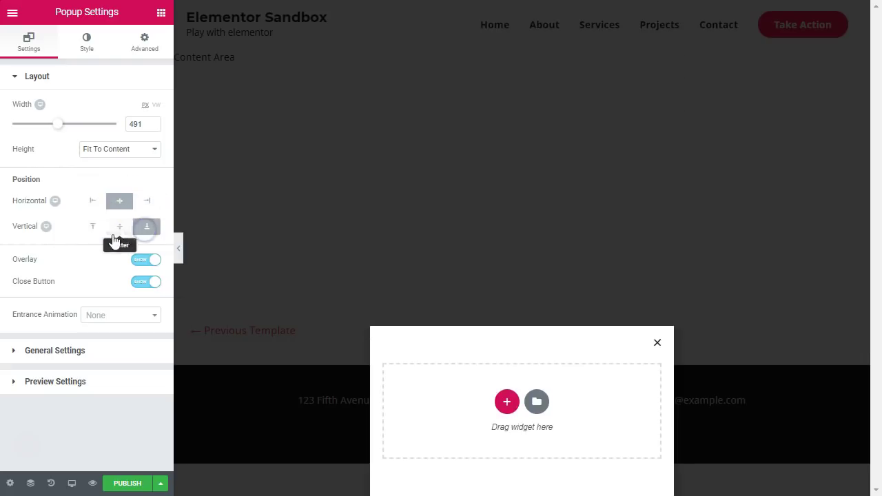
{"action": "left_click", "coordinate": [147, 204]}
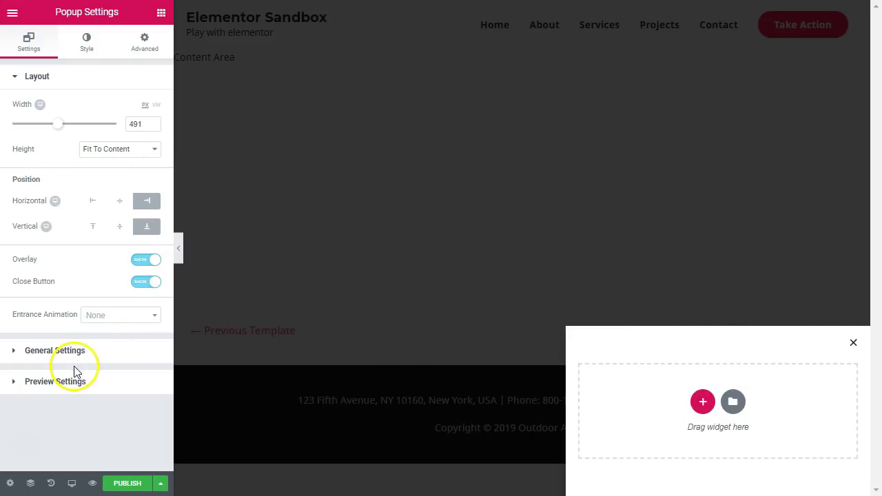
Set the popup's entrance animation to Slide In Up with a duration of 1 second.
{"action": "left_click", "coordinate": [94, 320]}
{"action": "scroll", "coordinate": [125, 410], "scroll_direction": "down", "scroll_amount": 5}
{"action": "scroll", "coordinate": [130, 414], "scroll_direction": "down", "scroll_amount": 2}
{"action": "scroll", "coordinate": [130, 413], "scroll_direction": "up", "scroll_amount": 5}
{"action": "left_click", "coordinate": [123, 376]}
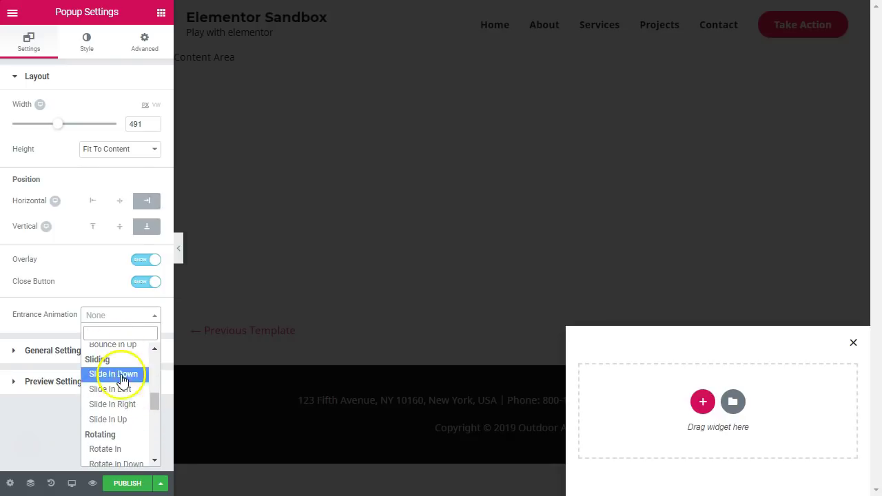
{"action": "left_click", "coordinate": [114, 420]}
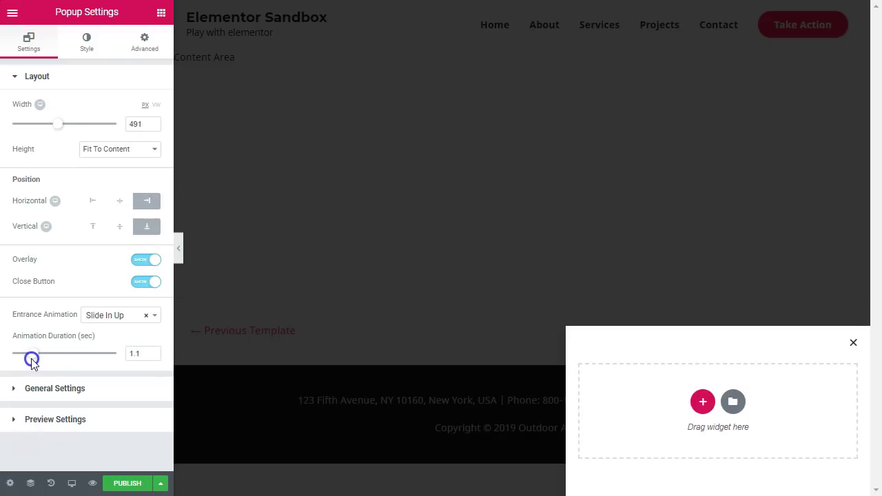
Review the popup's general settings and dynamic content preview options, and return to its layout settings.
{"action": "left_click", "coordinate": [53, 391]}
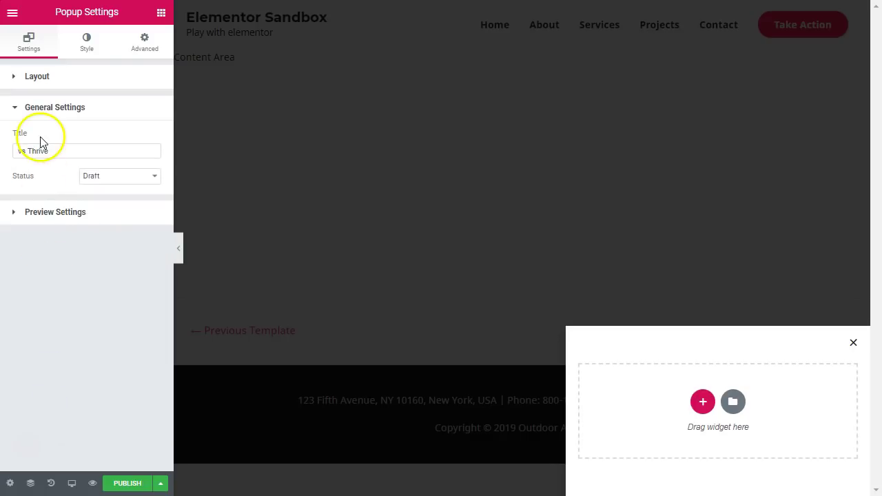
{"action": "left_click", "coordinate": [41, 212]}
{"action": "left_click", "coordinate": [53, 182]}
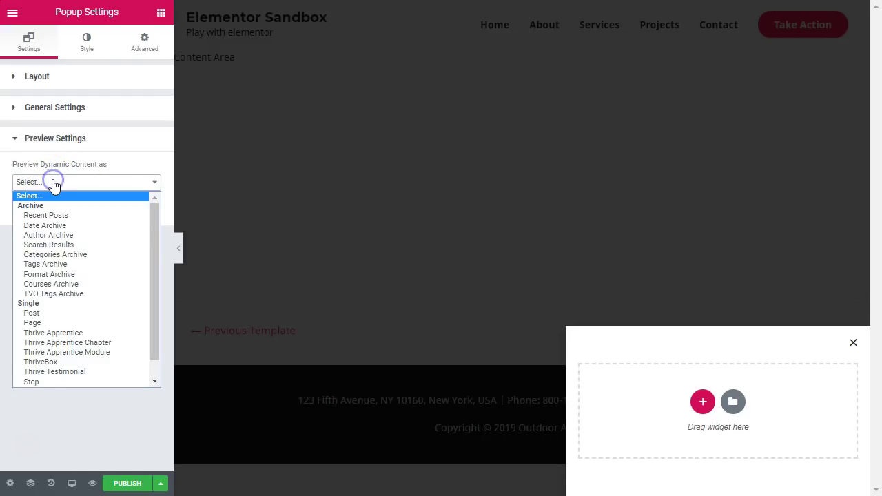
{"action": "left_click", "coordinate": [88, 185]}
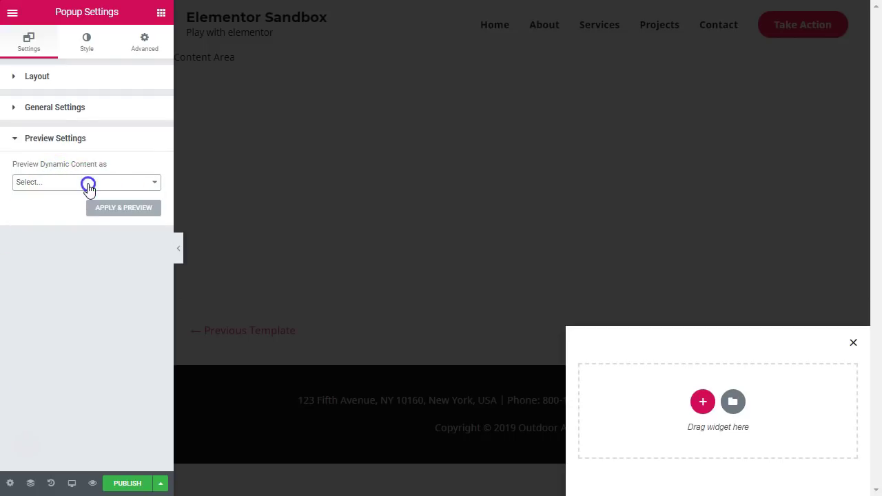
{"action": "left_click", "coordinate": [36, 139]}
{"action": "left_click", "coordinate": [36, 77]}
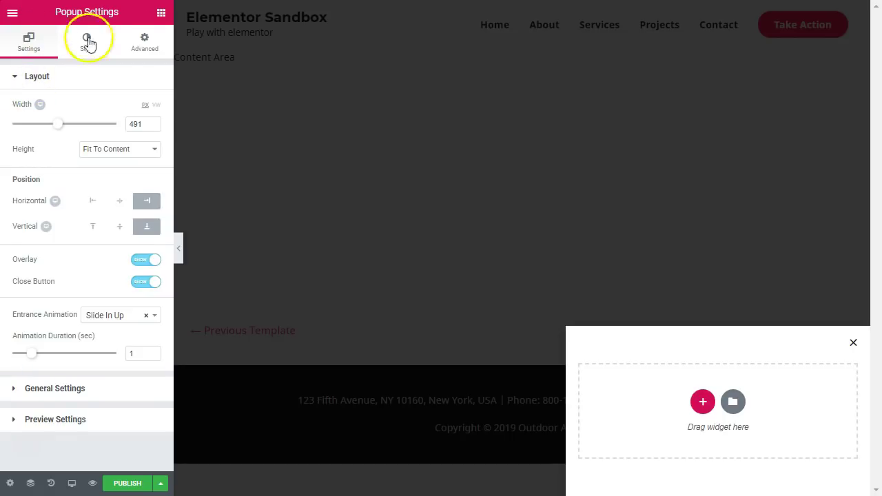
Add a Heading widget to the popup with the title "Sign up for instant access to your goodies!" and center it.
{"action": "left_click", "coordinate": [161, 14]}
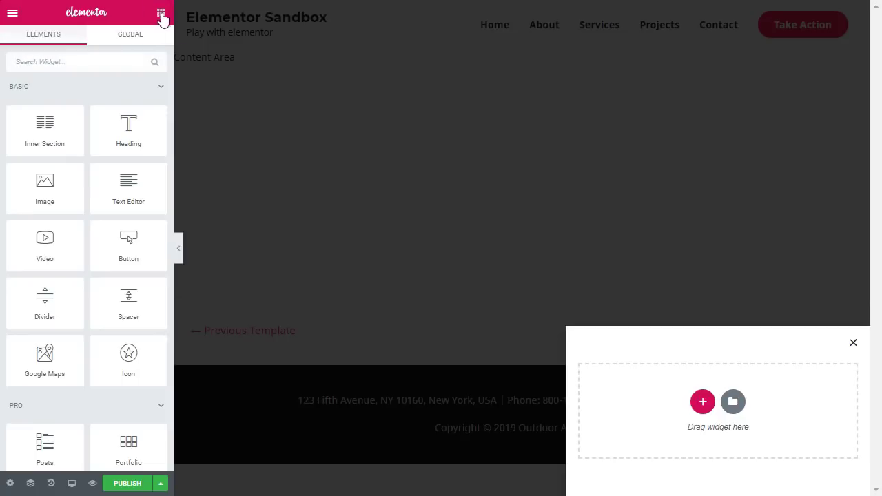
{"action": "left_click_drag", "start_coordinate": [136, 110], "coordinate": [770, 412]}
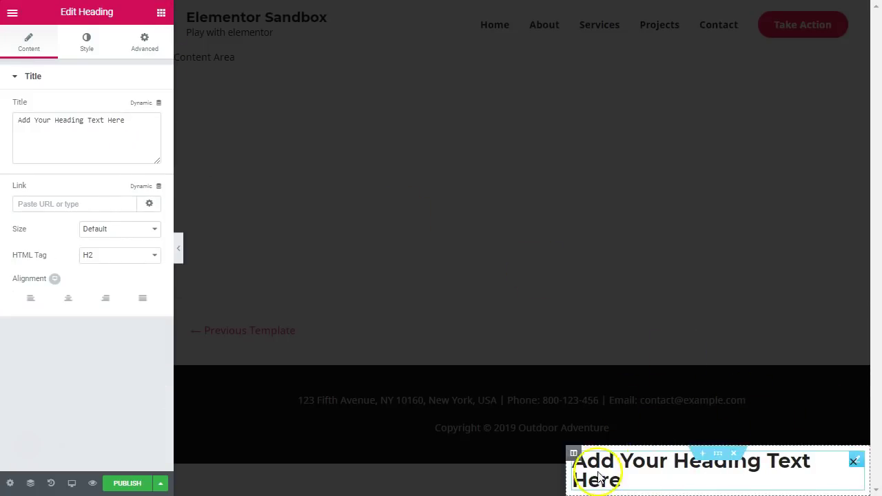
{"action": "left_click", "coordinate": [93, 126]}
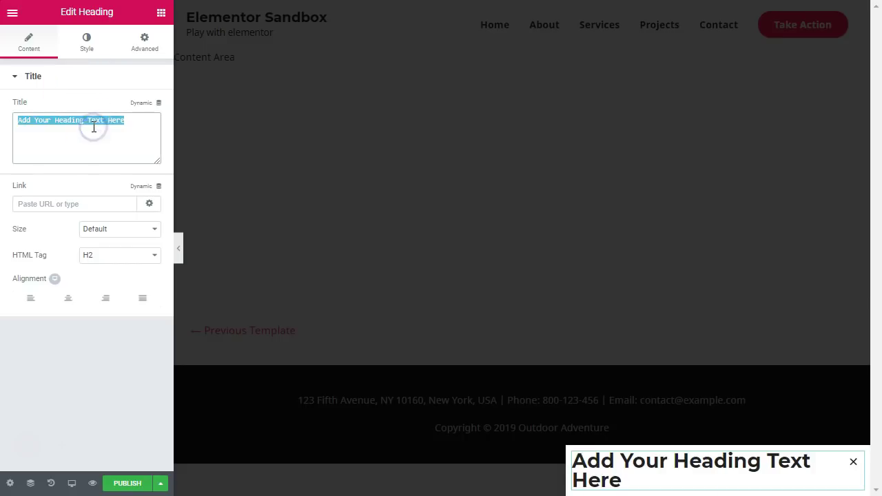
{"action": "type", "text": "Sign up for instant ac"}
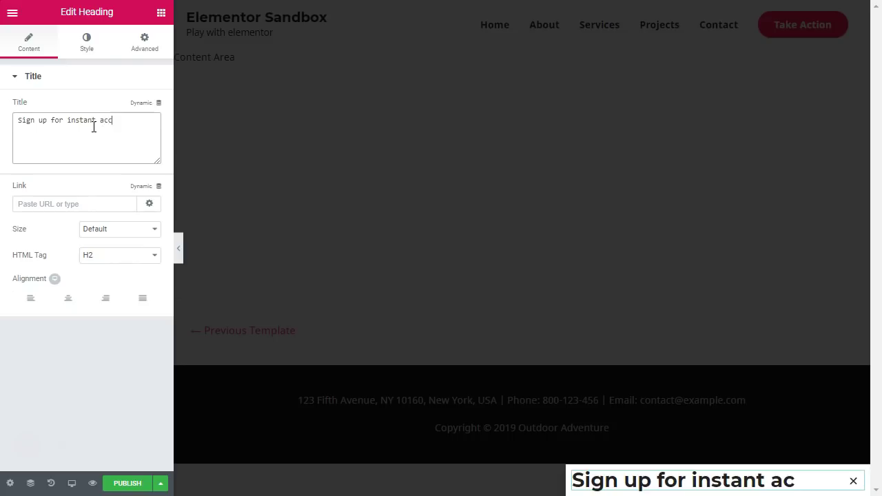
{"action": "type", "text": "to your goodies!"}
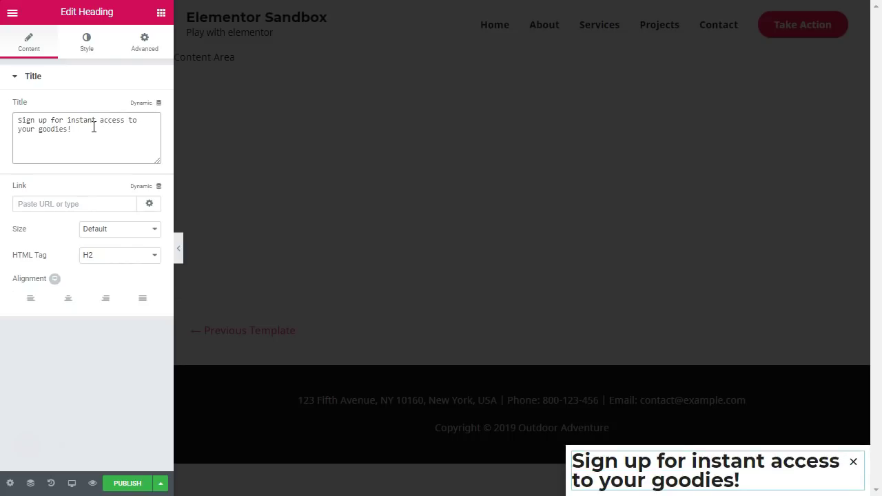
{"action": "left_click", "coordinate": [62, 300]}
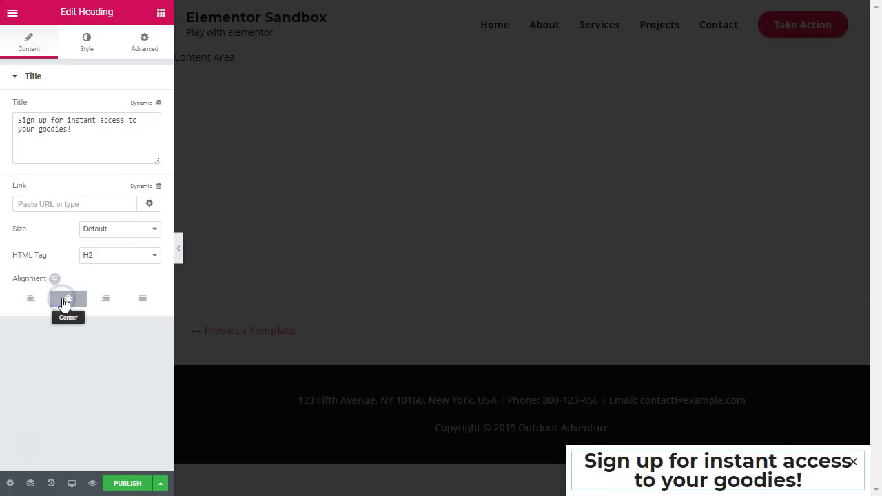
Set the heading's typography size to 20 px.
{"action": "left_click", "coordinate": [85, 42]}
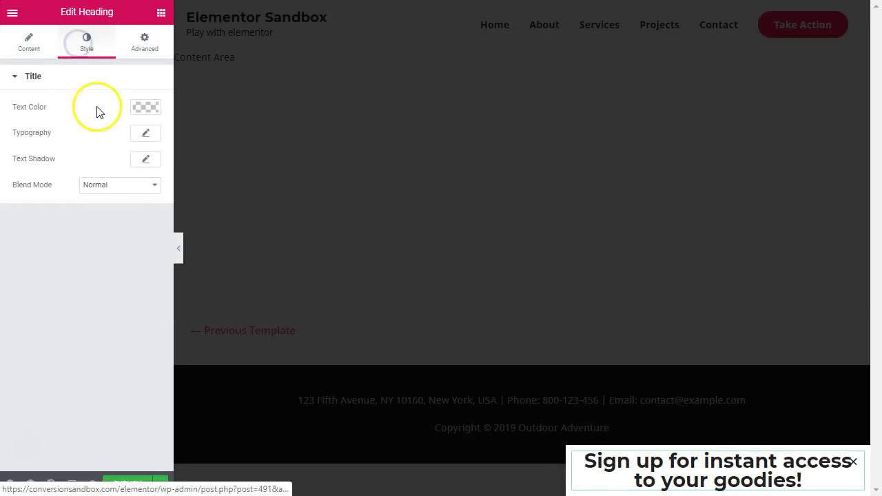
{"action": "left_click", "coordinate": [147, 134]}
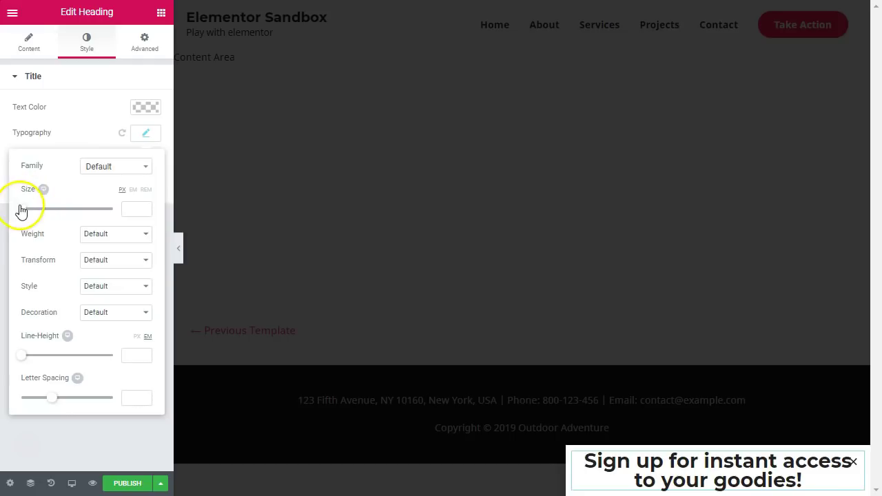
{"action": "left_click_drag", "start_coordinate": [25, 215], "coordinate": [31, 215]}
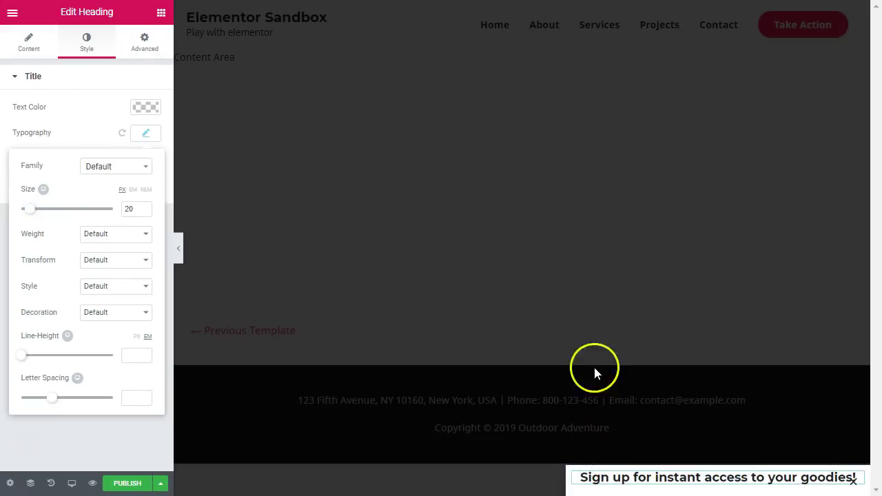
Reopen the popup's layout settings and set its width to 314 px.
{"action": "left_click", "coordinate": [10, 15]}
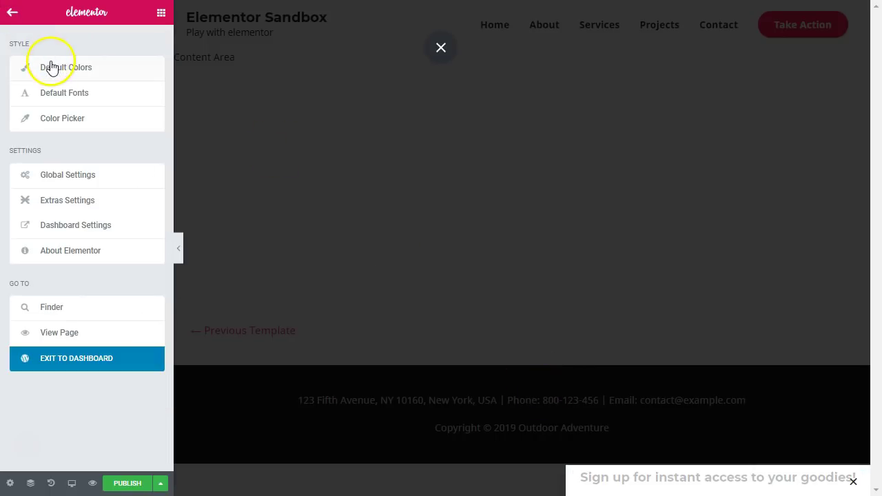
{"action": "left_click", "coordinate": [10, 482]}
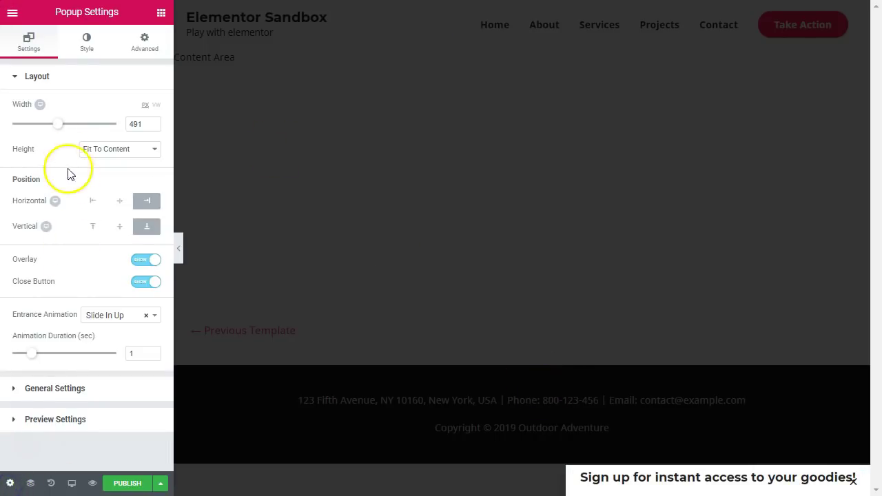
{"action": "left_click_drag", "start_coordinate": [58, 126], "coordinate": [37, 133]}
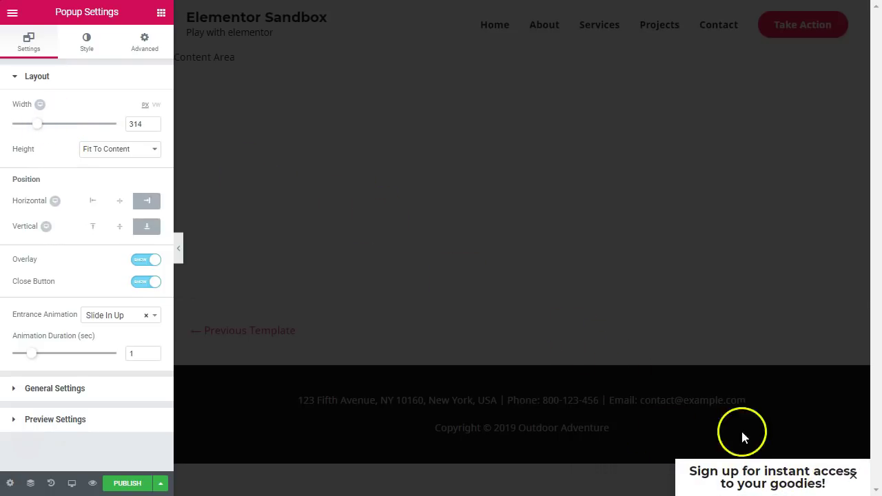
Search the widgets for "form" and place a Form widget below the popup's heading.
{"action": "left_click", "coordinate": [161, 12]}
{"action": "left_click", "coordinate": [770, 479]}
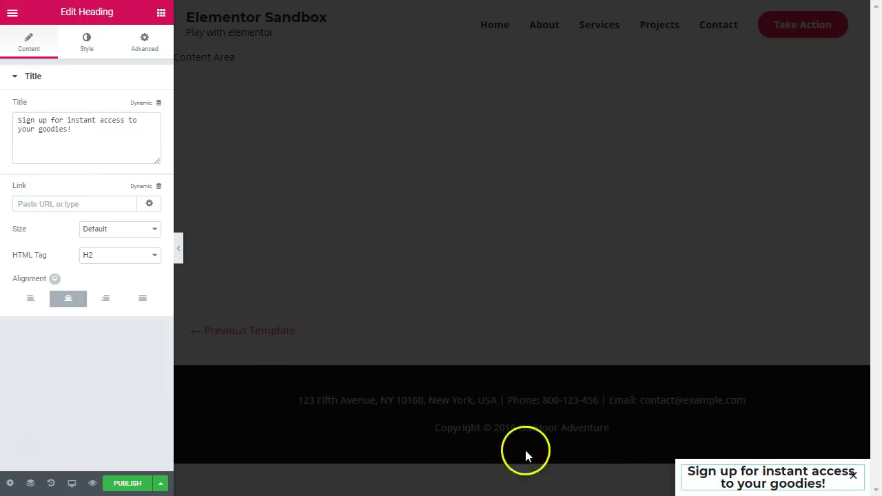
{"action": "left_click", "coordinate": [163, 13]}
{"action": "left_click", "coordinate": [71, 64]}
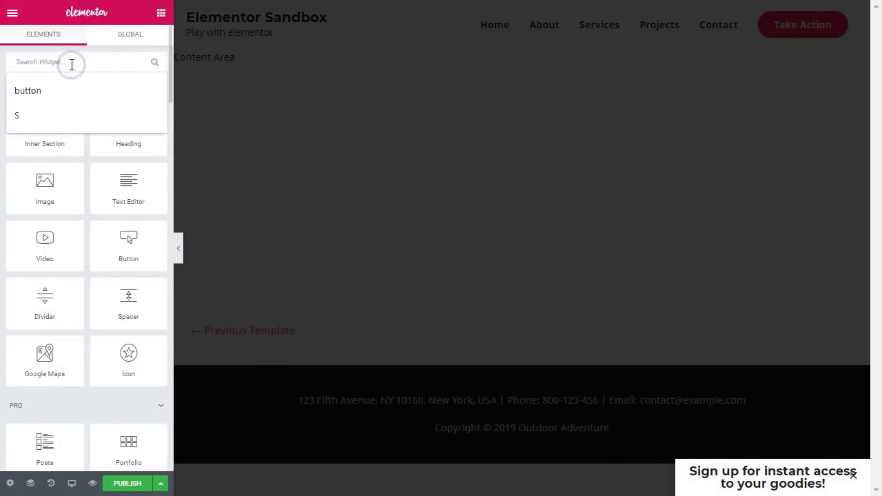
{"action": "type", "text": "form"}
{"action": "left_click_drag", "start_coordinate": [105, 94], "coordinate": [784, 486]}
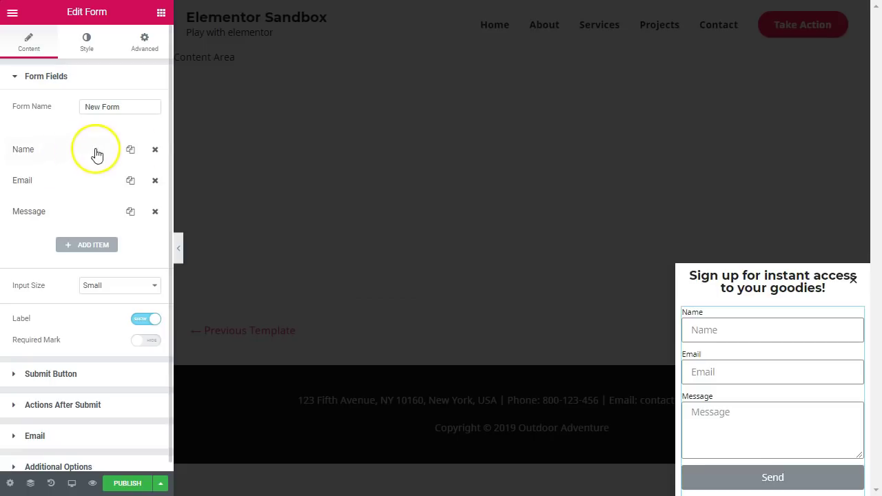
Remove the Name and Message fields from the form and hide its field labels.
{"action": "left_click", "coordinate": [154, 149]}
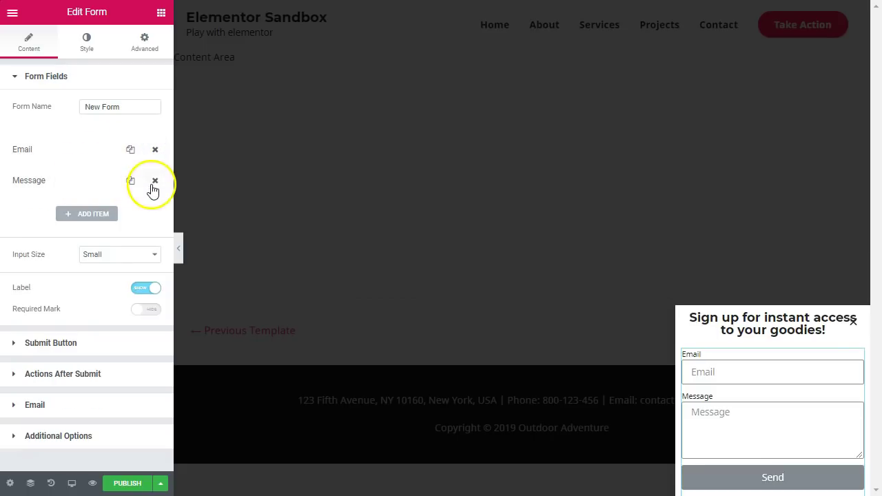
{"action": "left_click", "coordinate": [154, 181]}
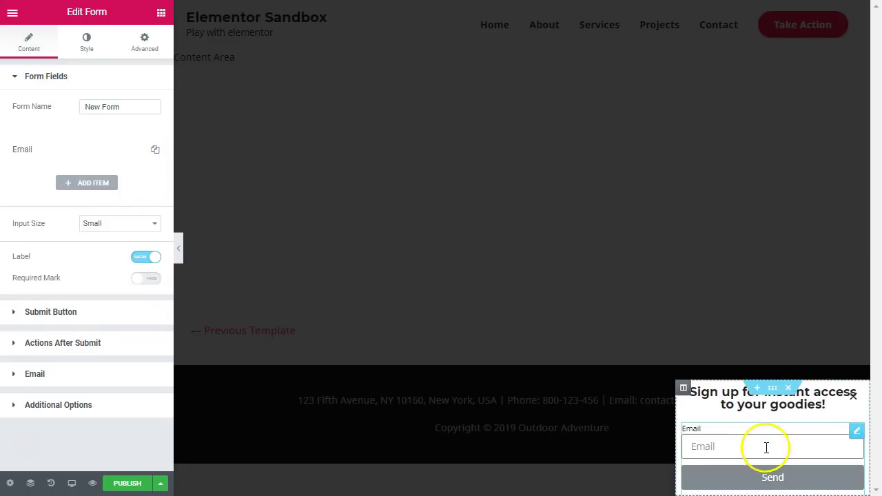
{"action": "left_click", "coordinate": [141, 257]}
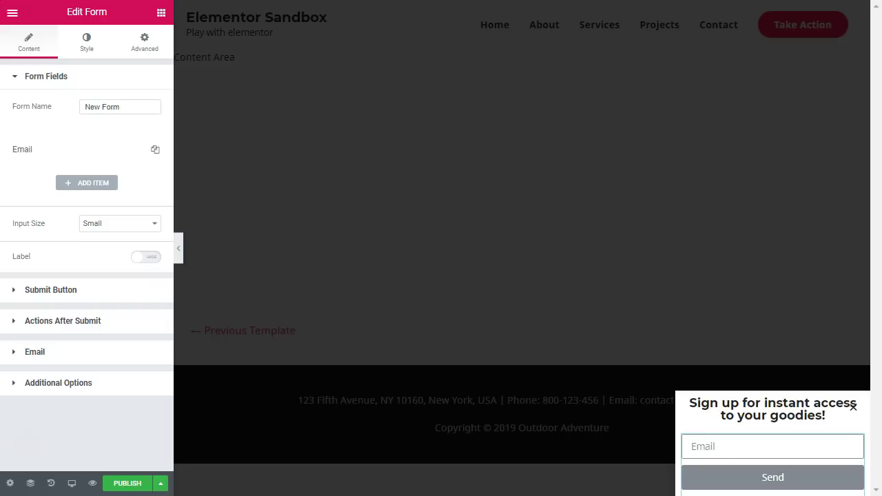
Check the default colors settings and return to the widget list.
{"action": "left_click", "coordinate": [13, 11]}
{"action": "left_click", "coordinate": [56, 79]}
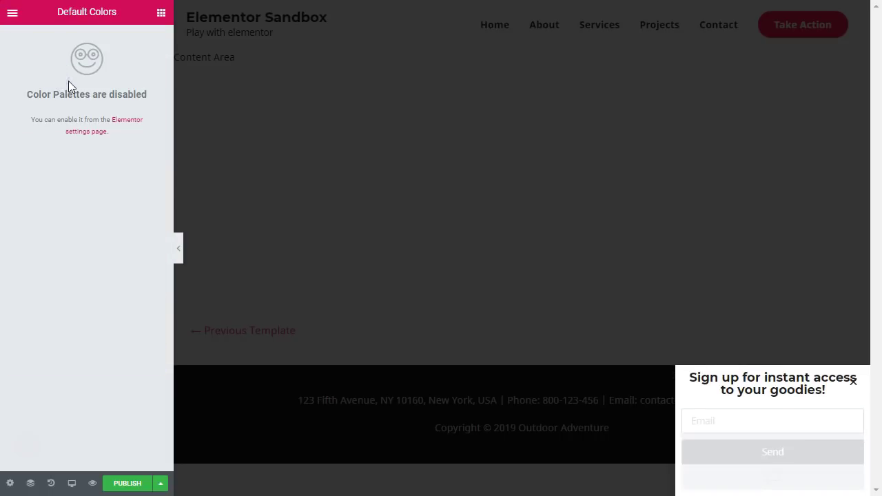
{"action": "left_click", "coordinate": [12, 13]}
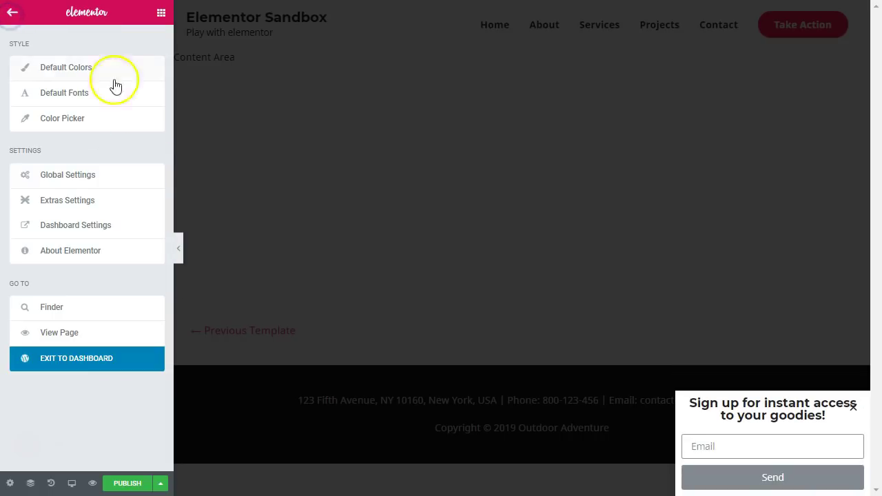
{"action": "left_click", "coordinate": [159, 14]}
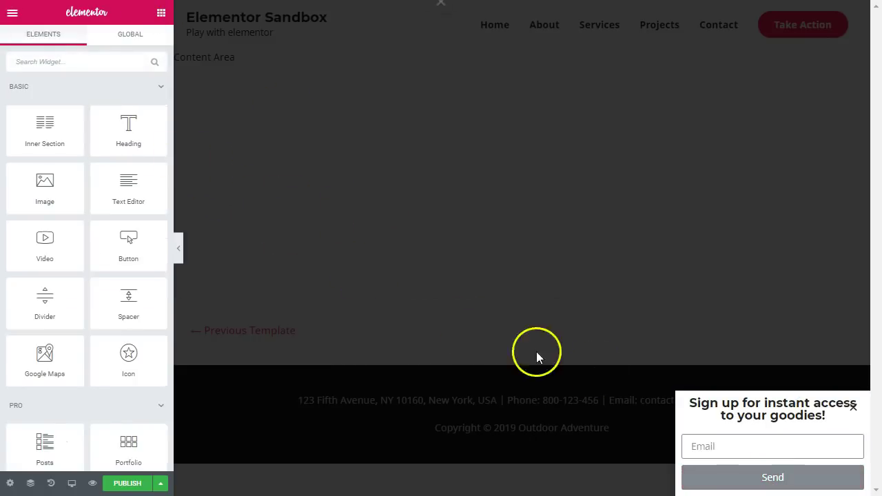
Set the normal background color of the form's Send button to red, #f6121c.
{"action": "left_click", "coordinate": [728, 477]}
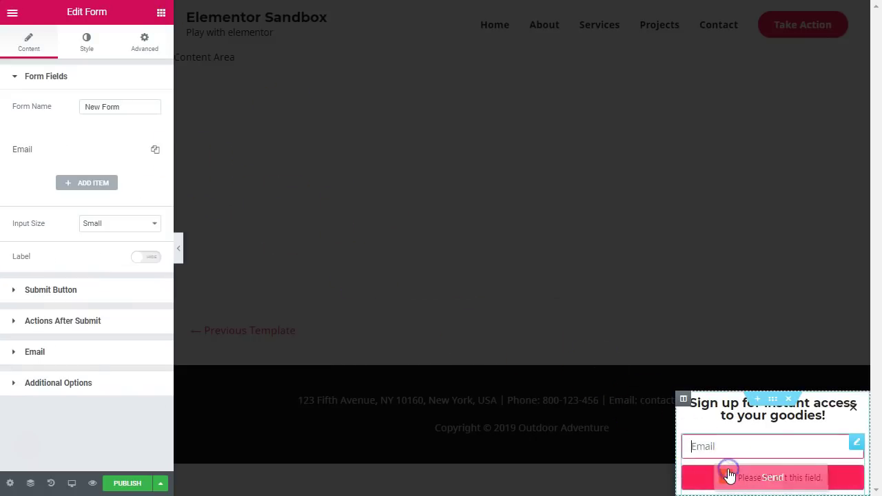
{"action": "left_click", "coordinate": [89, 43]}
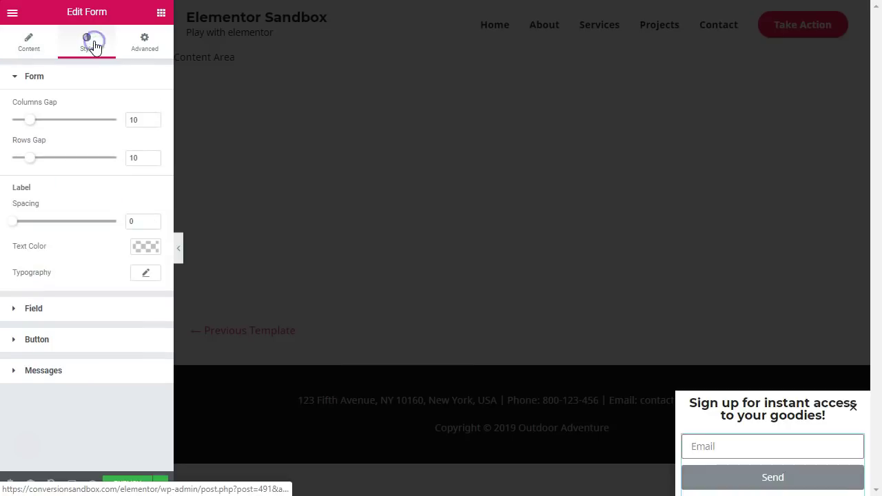
{"action": "left_click", "coordinate": [41, 339]}
{"action": "left_click", "coordinate": [145, 197]}
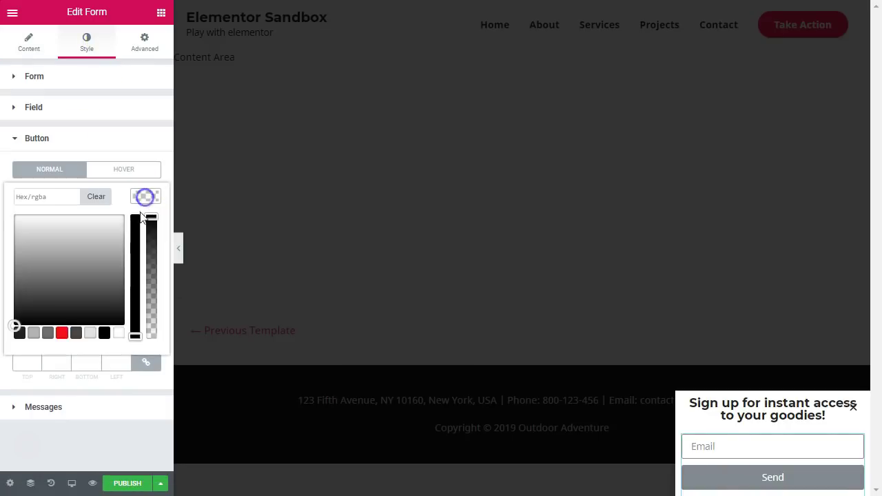
{"action": "left_click", "coordinate": [62, 333]}
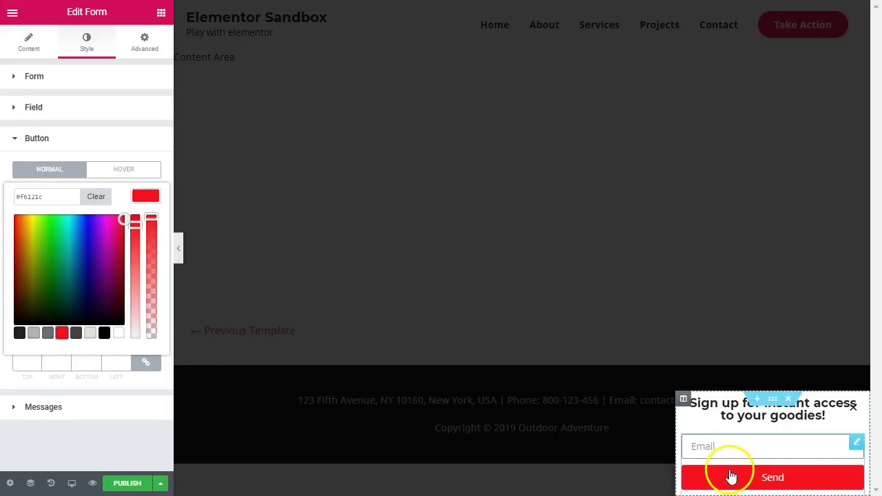
Replace the form's Email action after submit with the Popup action.
{"action": "left_click", "coordinate": [100, 147]}
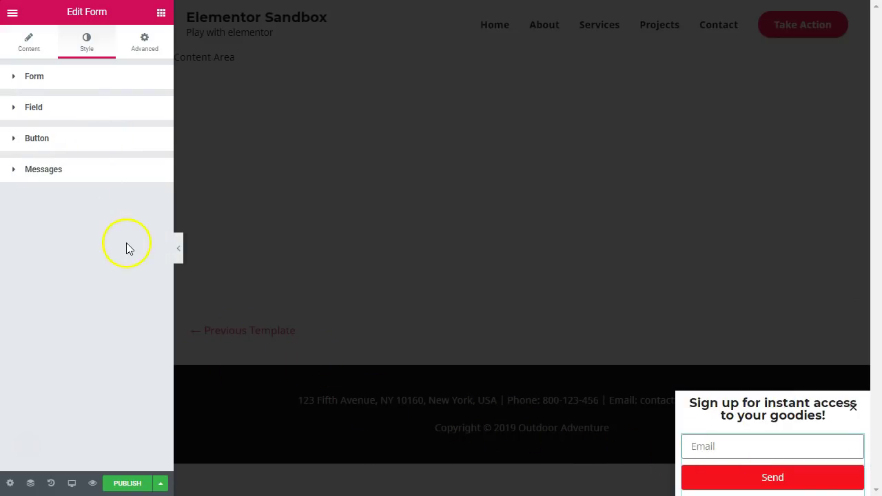
{"action": "left_click", "coordinate": [30, 40]}
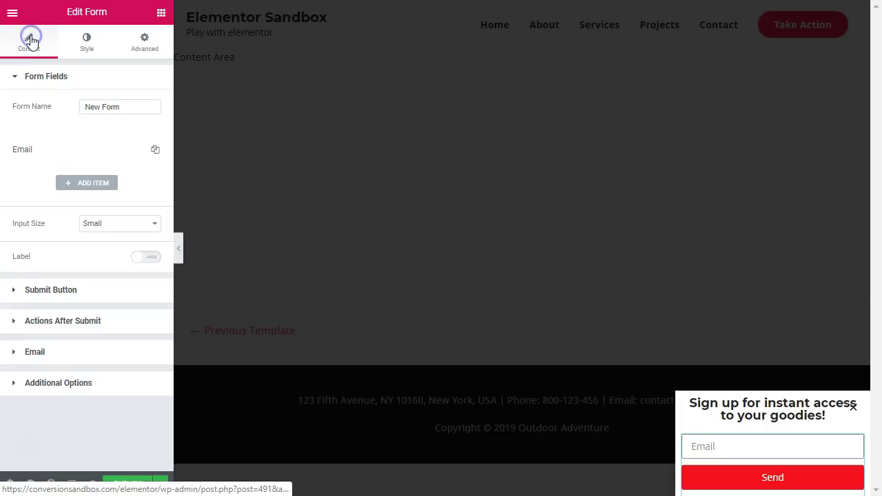
{"action": "left_click", "coordinate": [62, 322]}
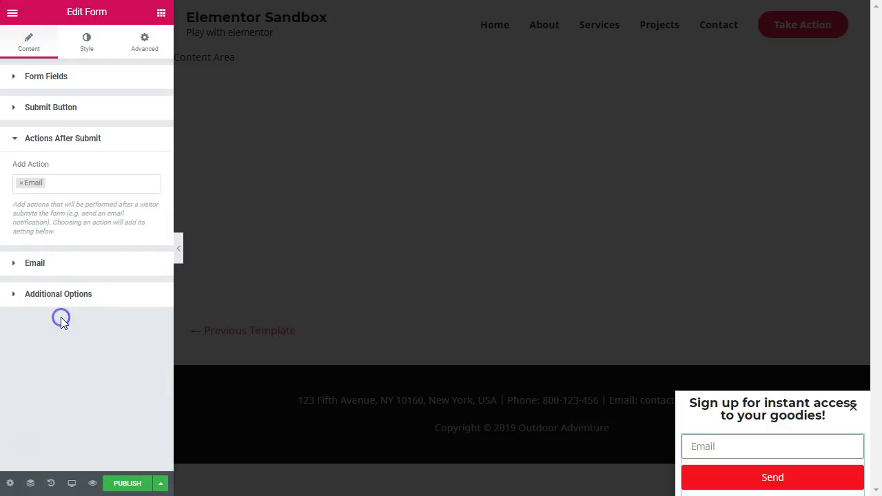
{"action": "left_click", "coordinate": [22, 183]}
{"action": "left_click", "coordinate": [35, 186]}
{"action": "left_click", "coordinate": [44, 182]}
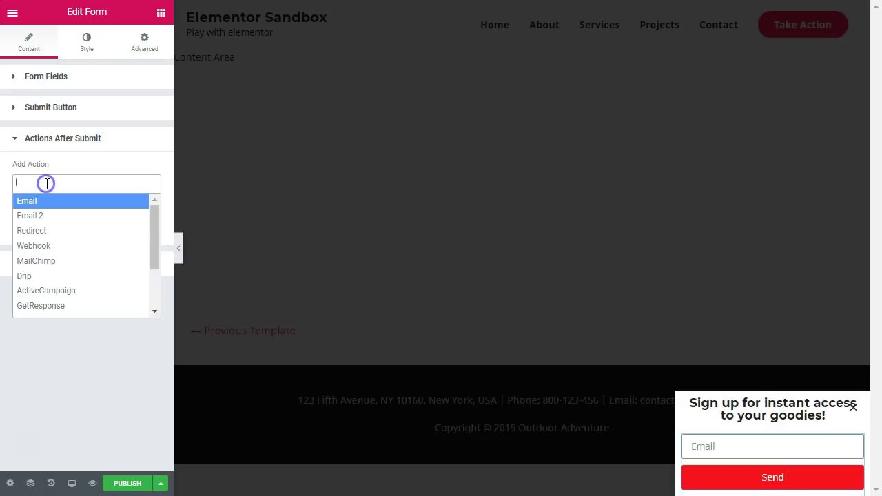
{"action": "scroll", "coordinate": [74, 252], "scroll_direction": "down", "scroll_amount": 3}
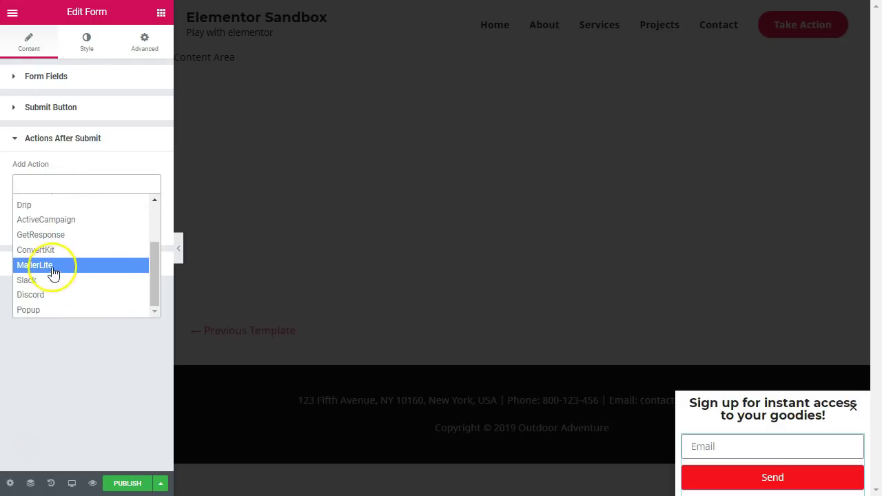
{"action": "left_click", "coordinate": [42, 313]}
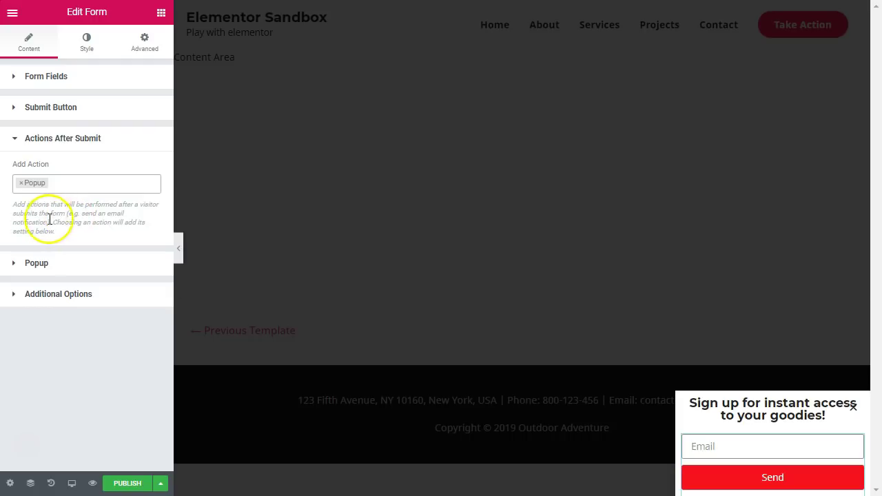
Set the form's popup action to Open Popup and choose Elementor Popup #488 as the target.
{"action": "left_click", "coordinate": [48, 265]}
{"action": "left_click", "coordinate": [118, 201]}
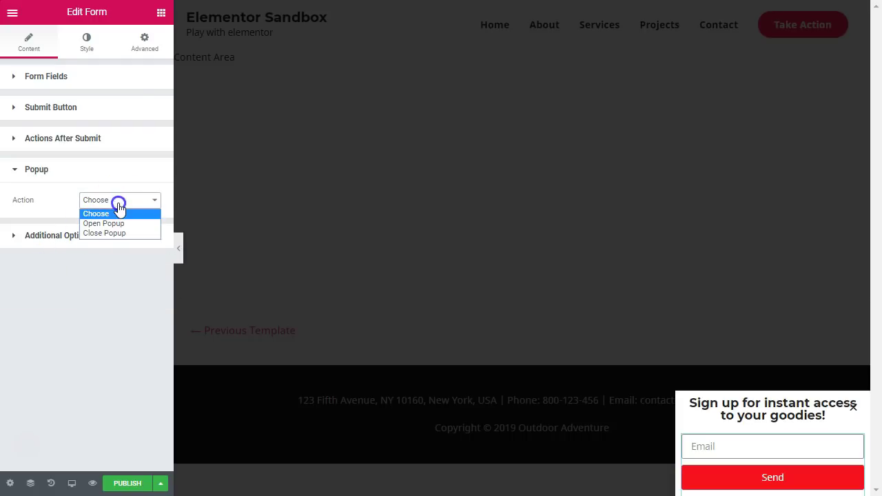
{"action": "left_click", "coordinate": [131, 224]}
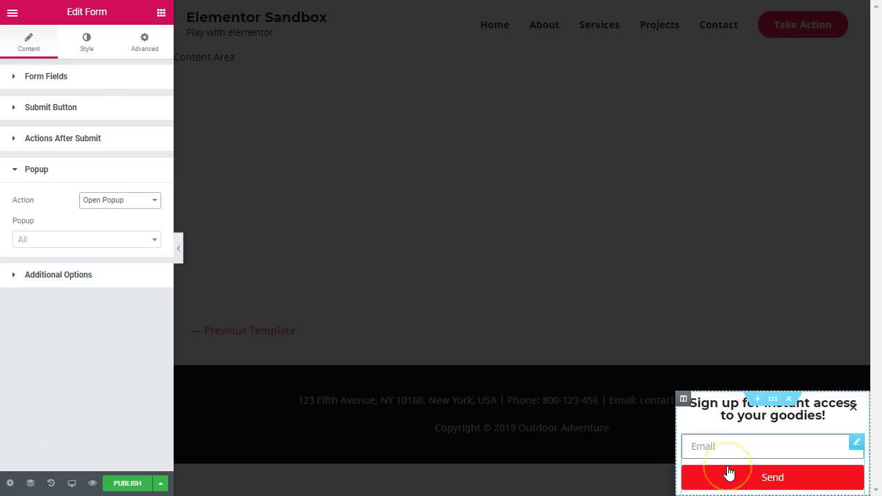
{"action": "left_click", "coordinate": [98, 240]}
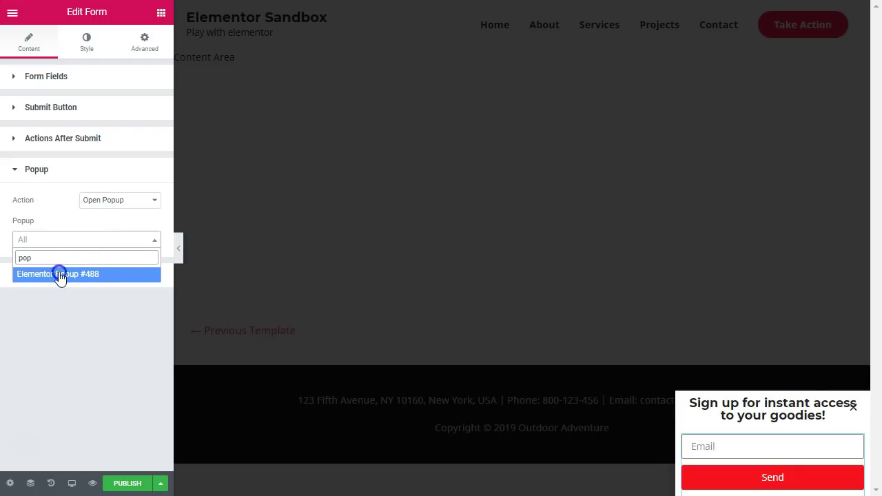
{"action": "left_click", "coordinate": [60, 275]}
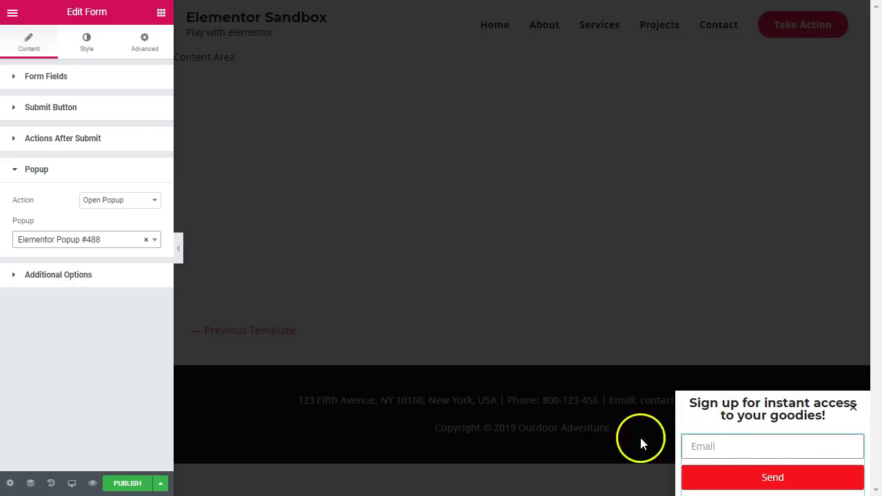
Clear the target popup and try the Close Popup action, resetting the action to Choose.
{"action": "left_click", "coordinate": [145, 241]}
{"action": "left_click", "coordinate": [144, 221]}
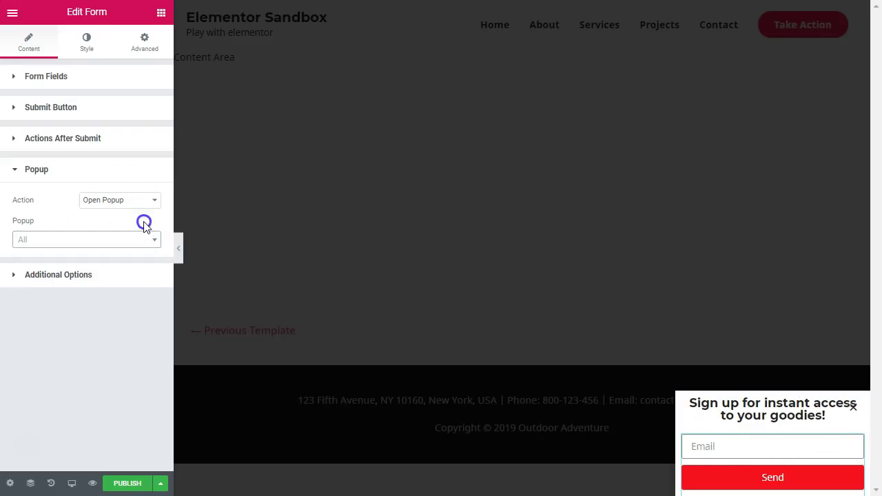
{"action": "left_click", "coordinate": [138, 201]}
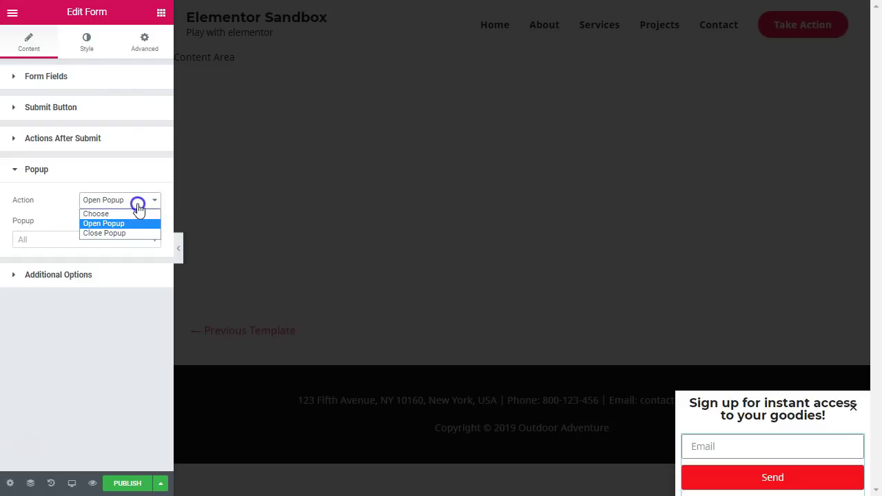
{"action": "left_click", "coordinate": [95, 233]}
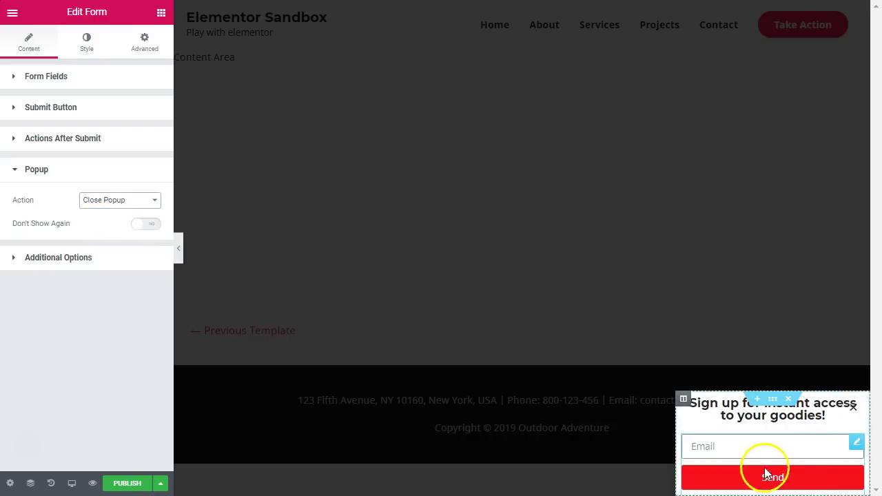
{"action": "left_click", "coordinate": [125, 205]}
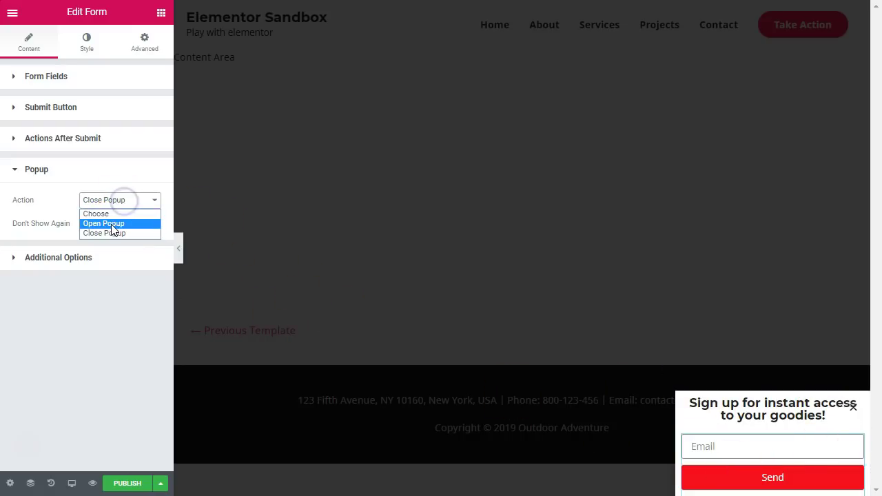
{"action": "left_click", "coordinate": [109, 215]}
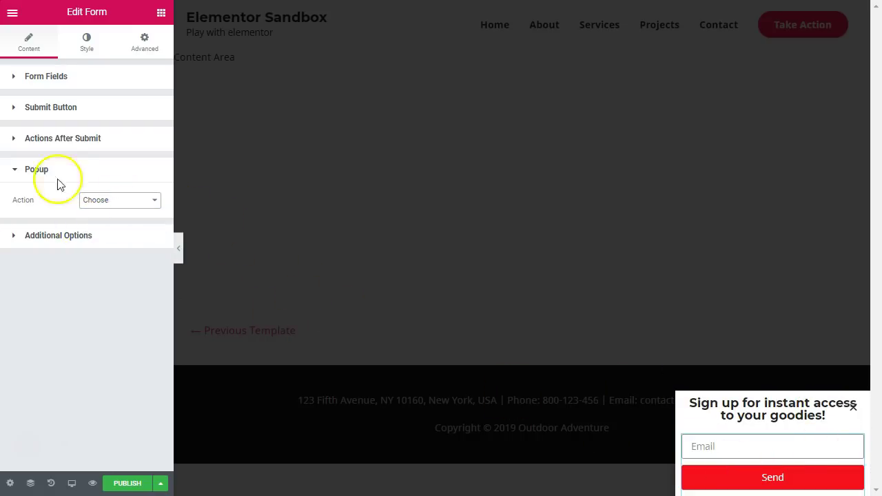
Replace the form's Popup action after submit with the MailerLite action.
{"action": "left_click", "coordinate": [26, 172]}
{"action": "left_click", "coordinate": [32, 145]}
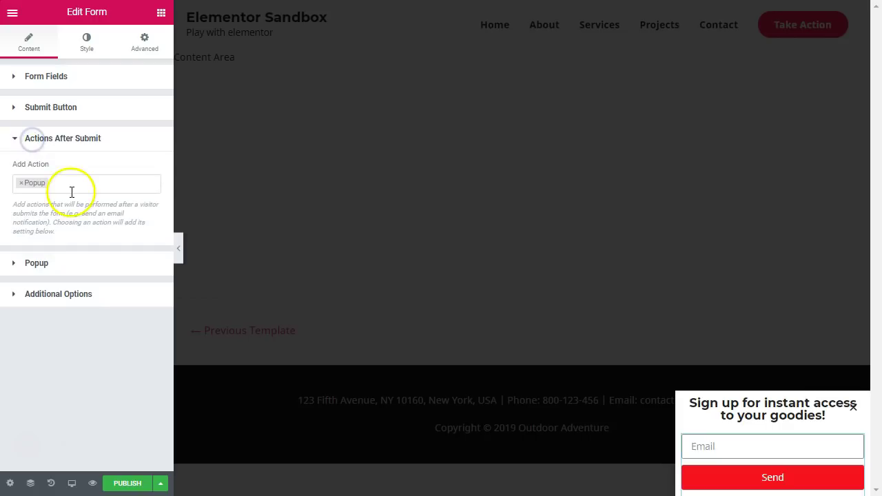
{"action": "left_click", "coordinate": [21, 184]}
{"action": "left_click", "coordinate": [36, 183]}
{"action": "left_click", "coordinate": [58, 181]}
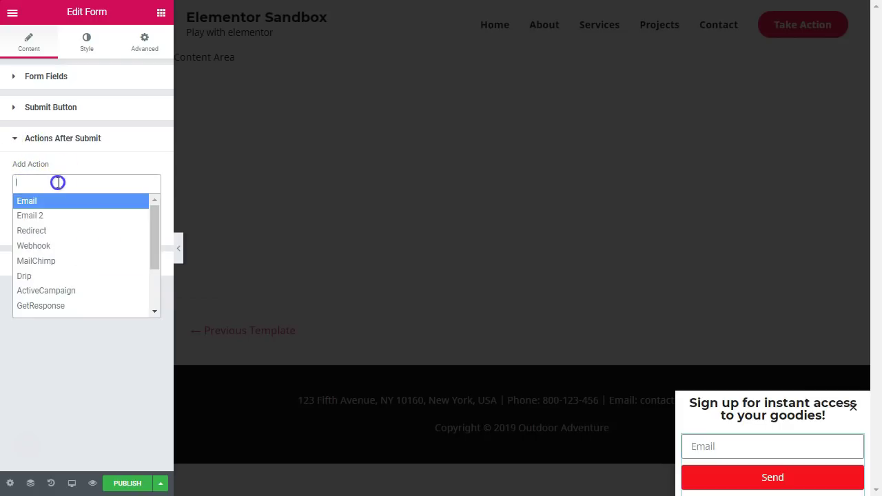
{"action": "scroll", "coordinate": [58, 294], "scroll_direction": "down", "scroll_amount": 1}
{"action": "scroll", "coordinate": [57, 295], "scroll_direction": "down", "scroll_amount": 1}
{"action": "left_click", "coordinate": [55, 269]}
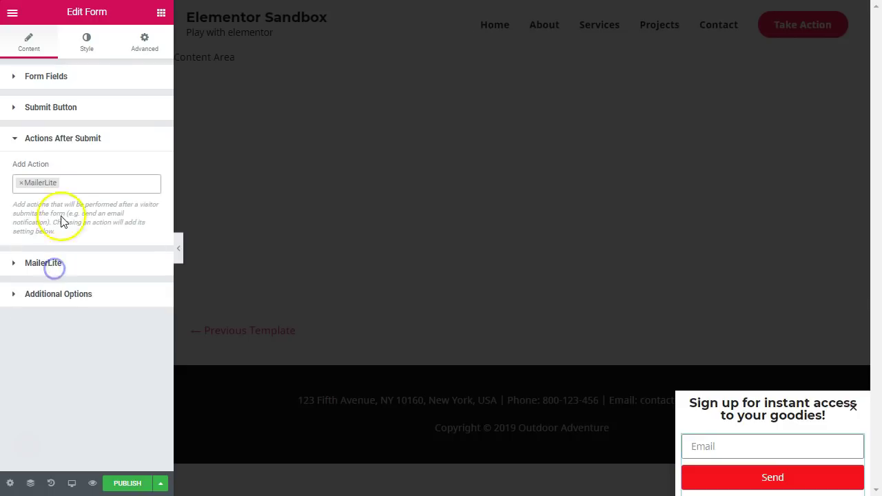
Add a Redirect action after submit and review the Redirect and MailerLite settings.
{"action": "left_click", "coordinate": [84, 184]}
{"action": "type", "text": "red"}
{"action": "left_click", "coordinate": [71, 200]}
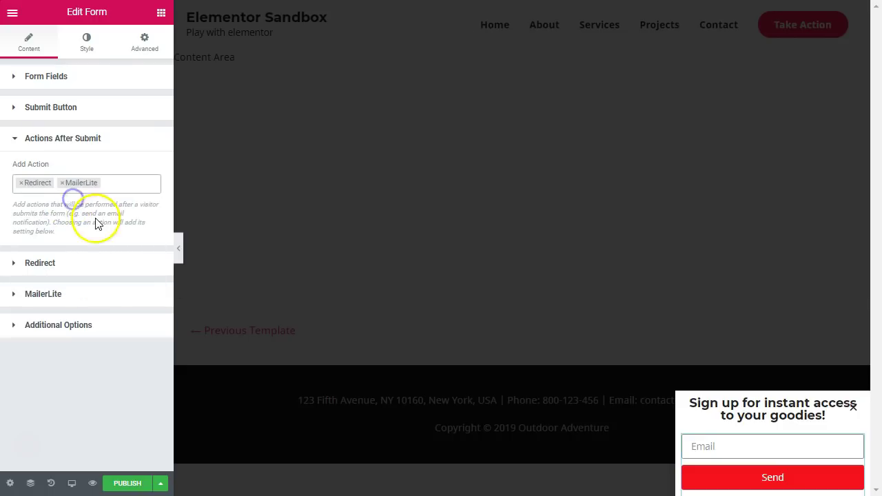
{"action": "left_click", "coordinate": [57, 265]}
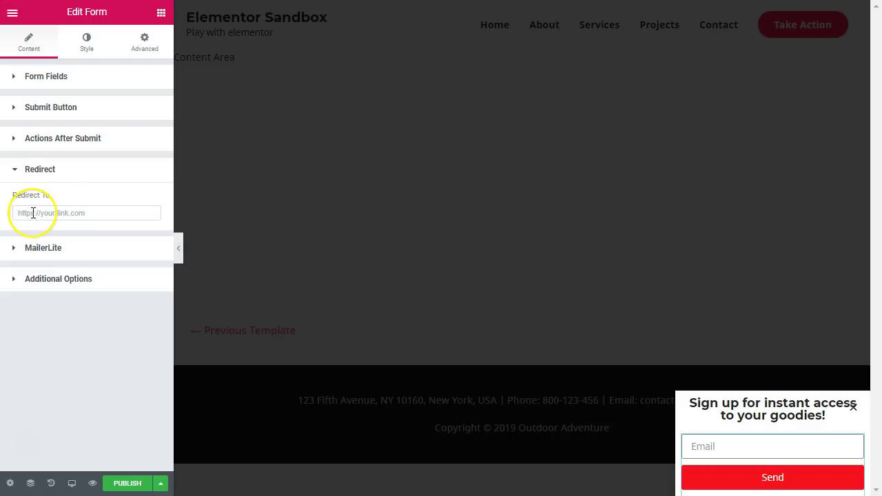
{"action": "left_click", "coordinate": [35, 248]}
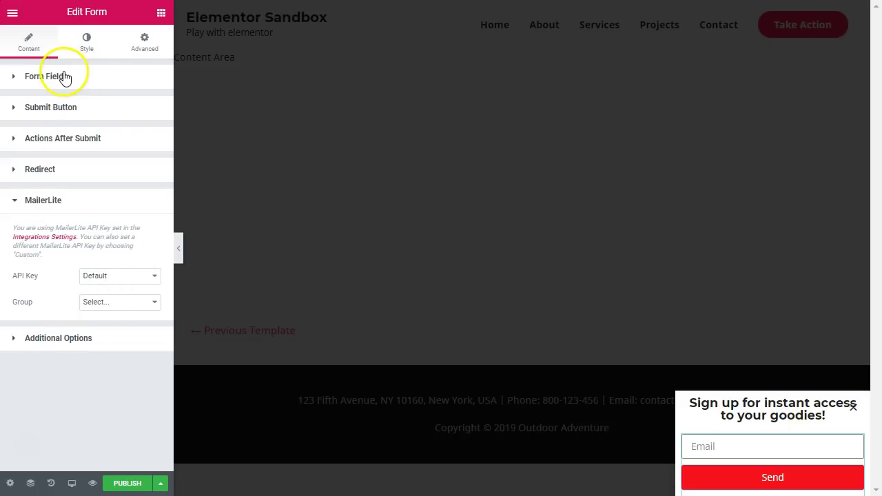
Place an Image widget between the heading and the form, using the CONVERT book and devices picture from the media library.
{"action": "left_click", "coordinate": [163, 14]}
{"action": "left_click_drag", "start_coordinate": [81, 195], "coordinate": [802, 432]}
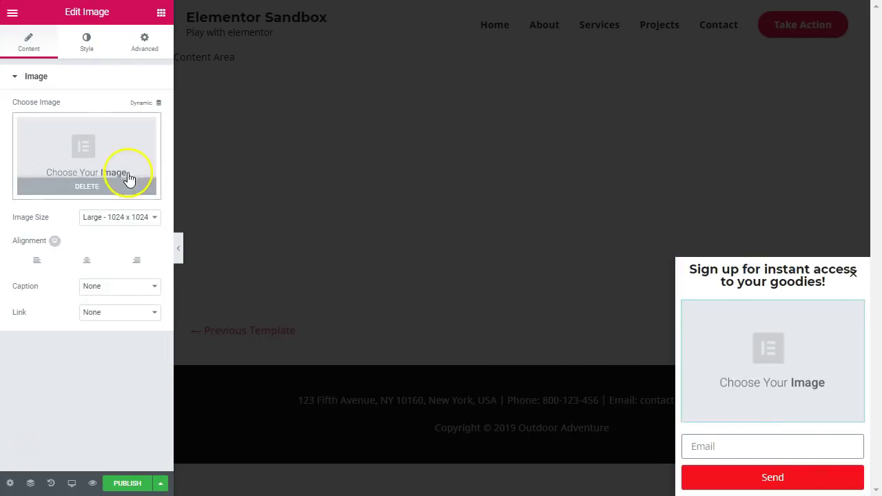
{"action": "left_click", "coordinate": [126, 151]}
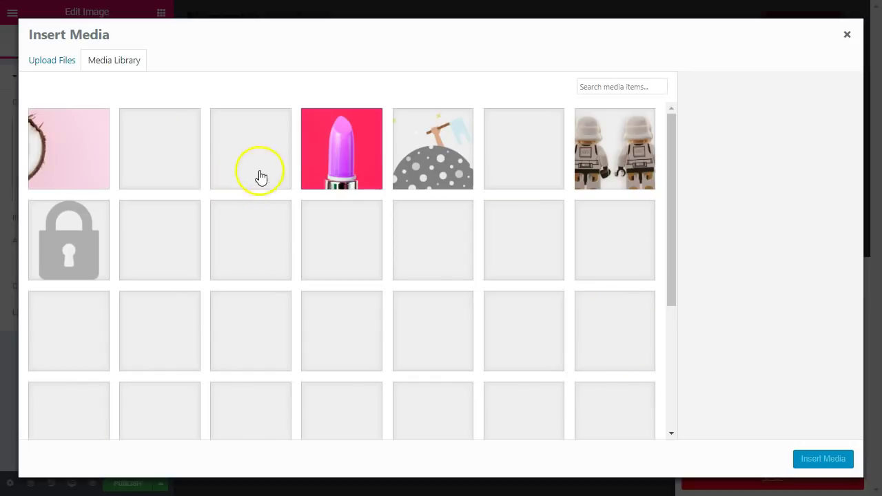
{"action": "left_click", "coordinate": [180, 249]}
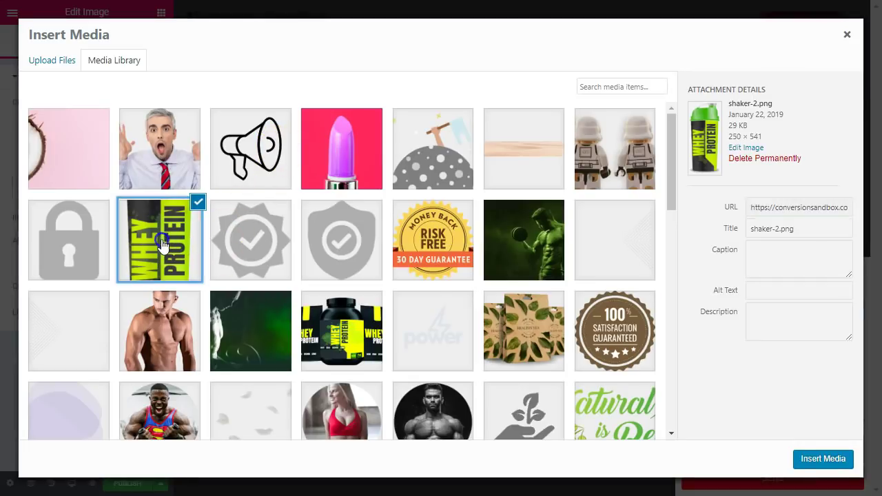
{"action": "left_click", "coordinate": [198, 202]}
{"action": "scroll", "coordinate": [441, 283], "scroll_direction": "down", "scroll_amount": 10}
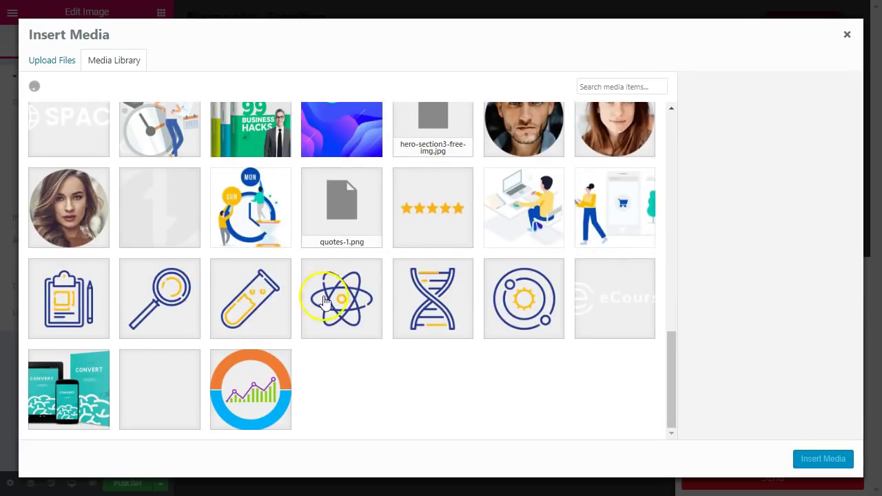
{"action": "left_click", "coordinate": [68, 389]}
{"action": "left_click", "coordinate": [823, 459]}
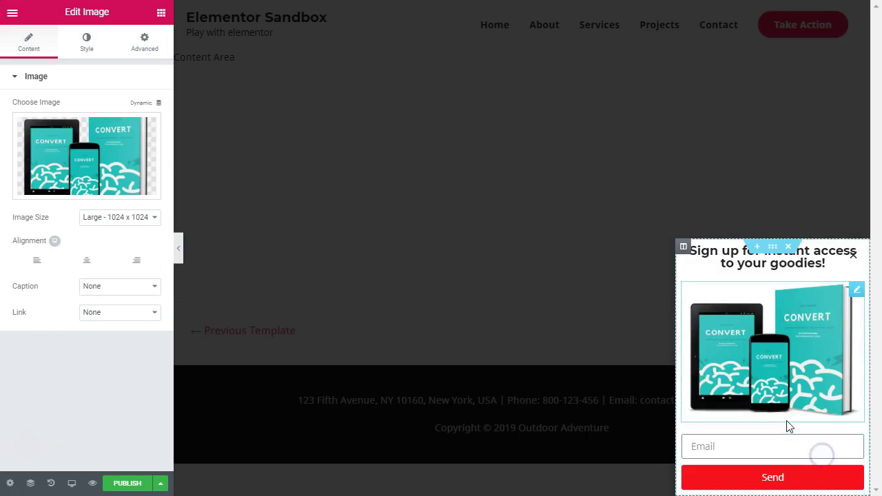
Give the popup's section a classic background with the light gray color #d6d6d6.
{"action": "left_click", "coordinate": [577, 317]}
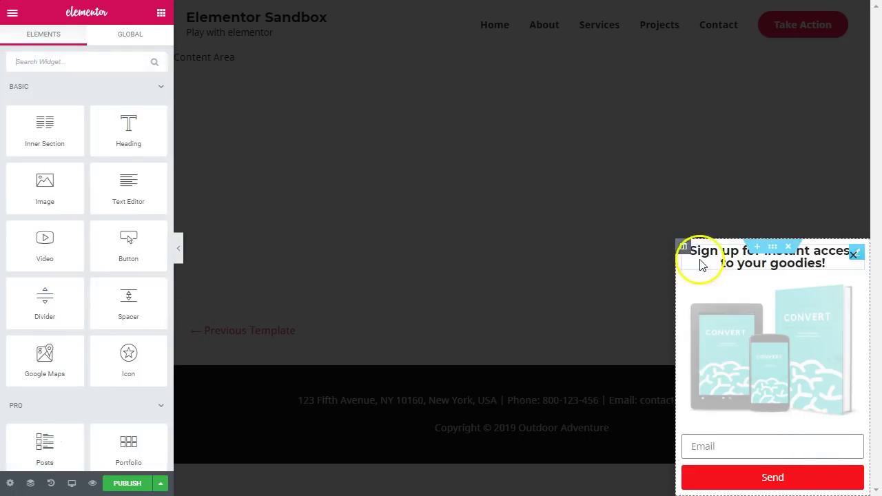
{"action": "left_click", "coordinate": [774, 246]}
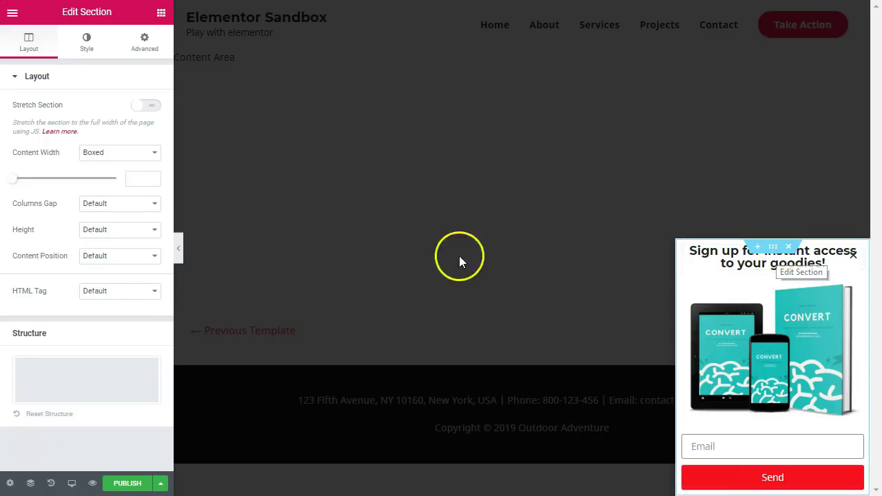
{"action": "left_click", "coordinate": [87, 43]}
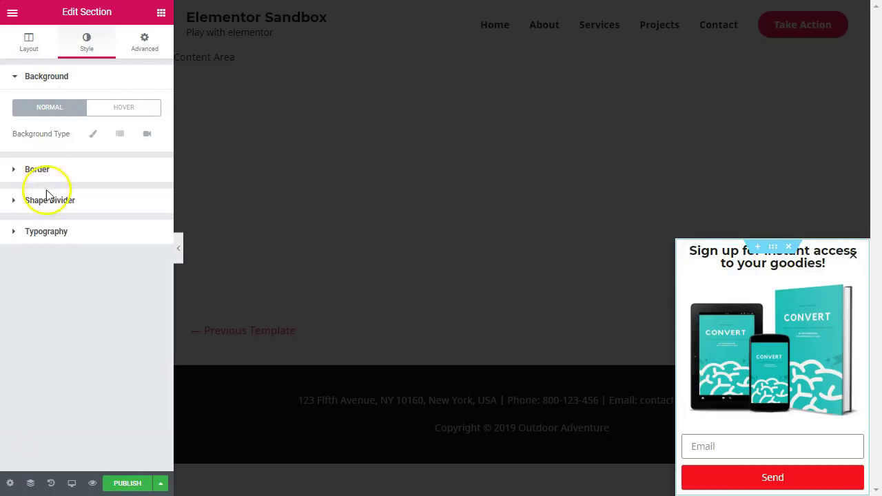
{"action": "left_click", "coordinate": [93, 134]}
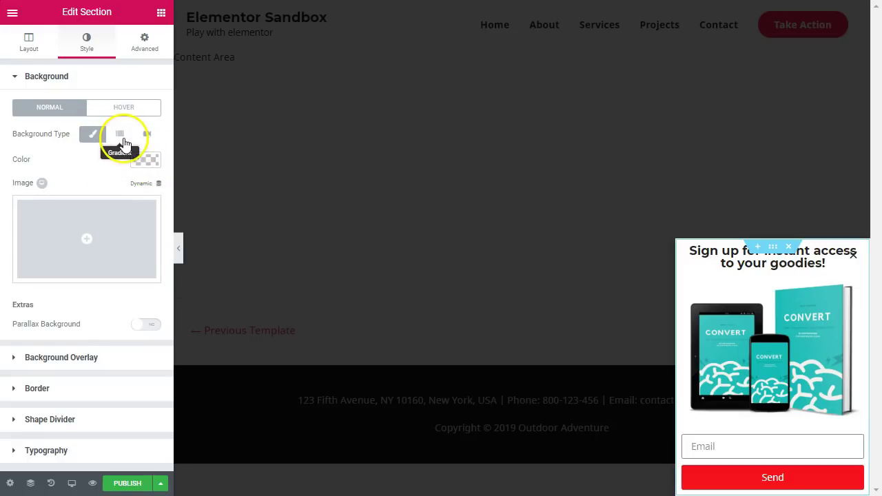
{"action": "left_click", "coordinate": [99, 223]}
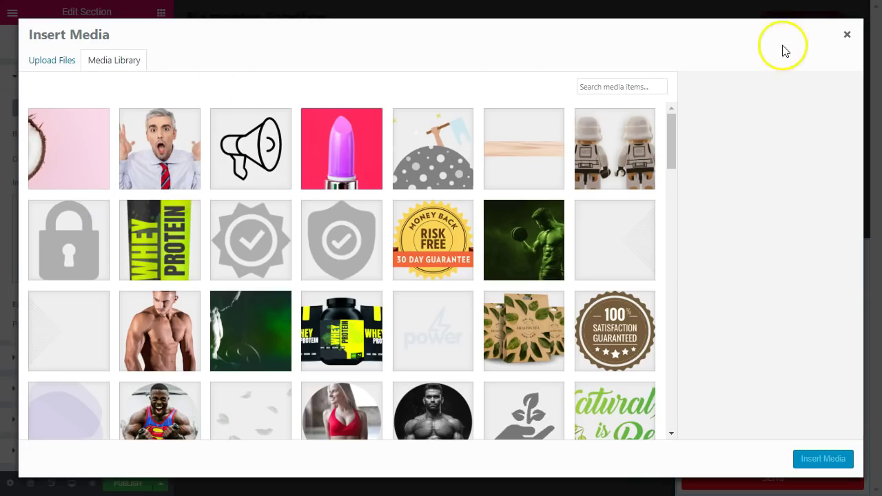
{"action": "left_click", "coordinate": [847, 35]}
{"action": "left_click", "coordinate": [151, 157]}
{"action": "left_click_drag", "start_coordinate": [54, 199], "coordinate": [21, 196]}
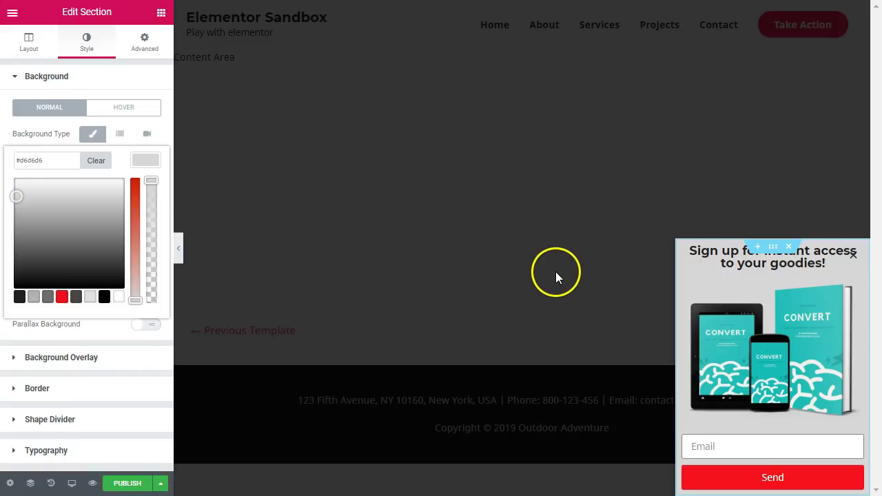
{"action": "left_click", "coordinate": [589, 289]}
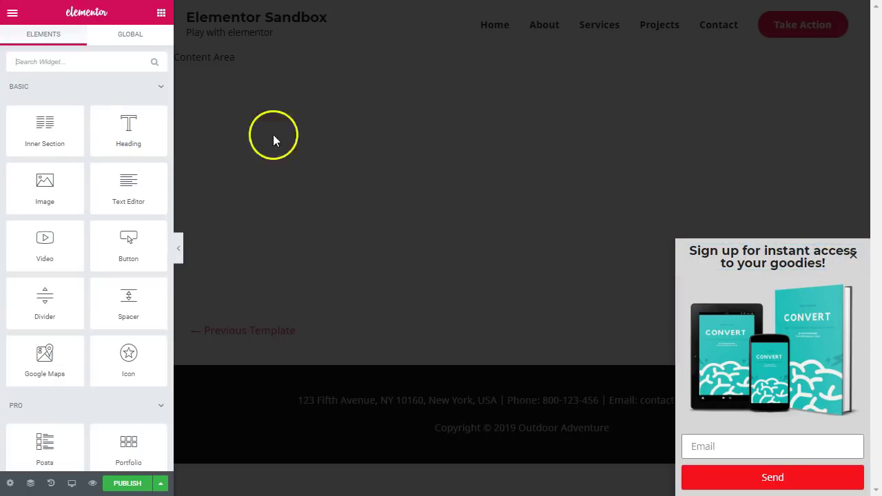
Preview the popup at tablet size.
{"action": "left_click", "coordinate": [77, 484]}
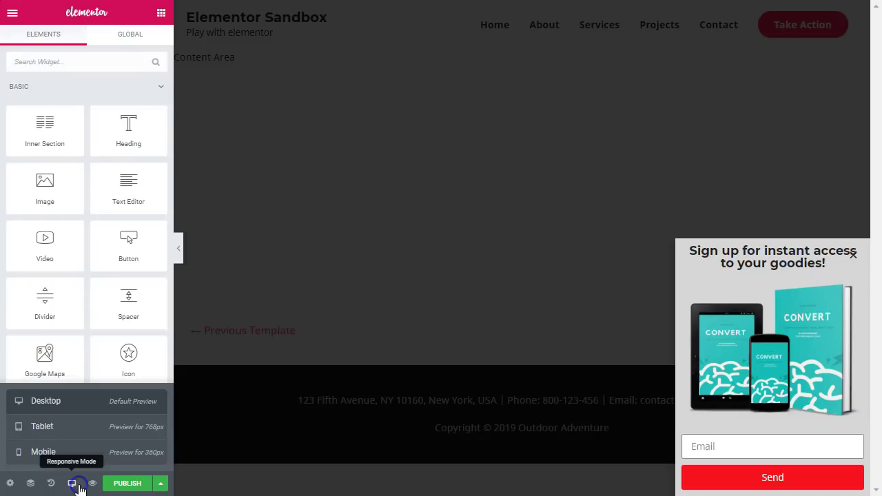
{"action": "left_click", "coordinate": [119, 424]}
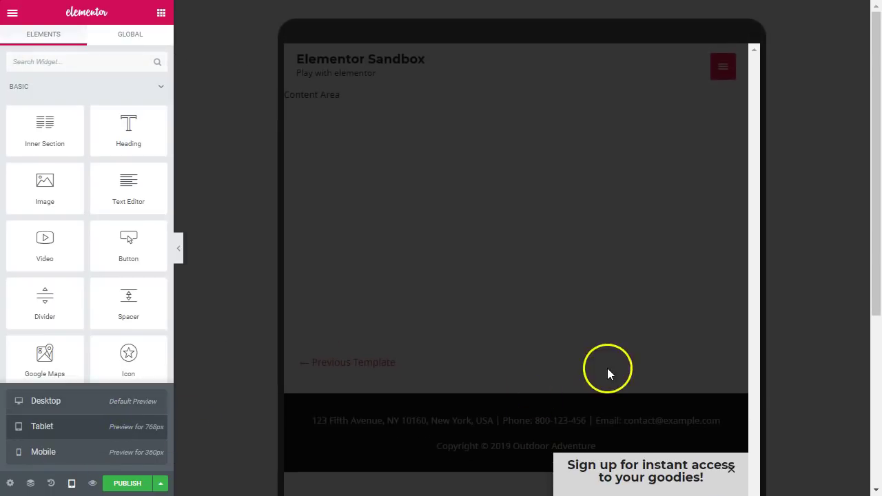
Compare the popup's email form layout at desktop and tablet preview sizes.
{"action": "scroll", "coordinate": [608, 373], "scroll_direction": "down", "scroll_amount": 4}
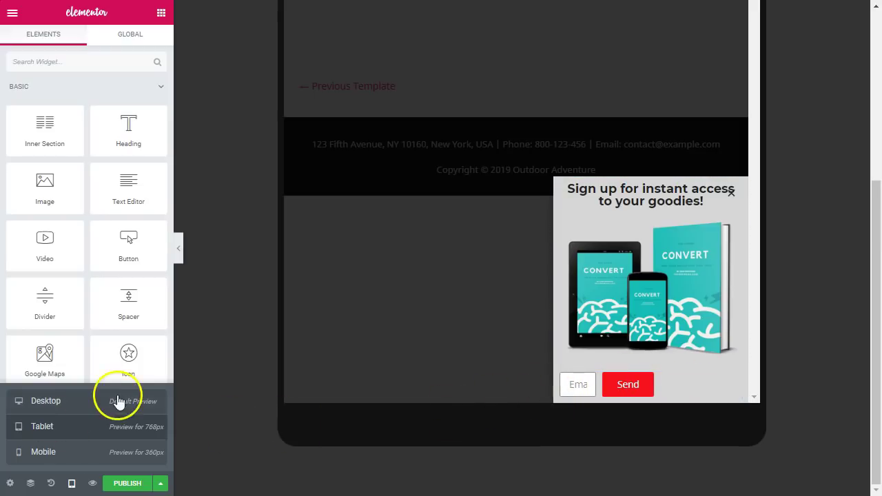
{"action": "left_click", "coordinate": [128, 401]}
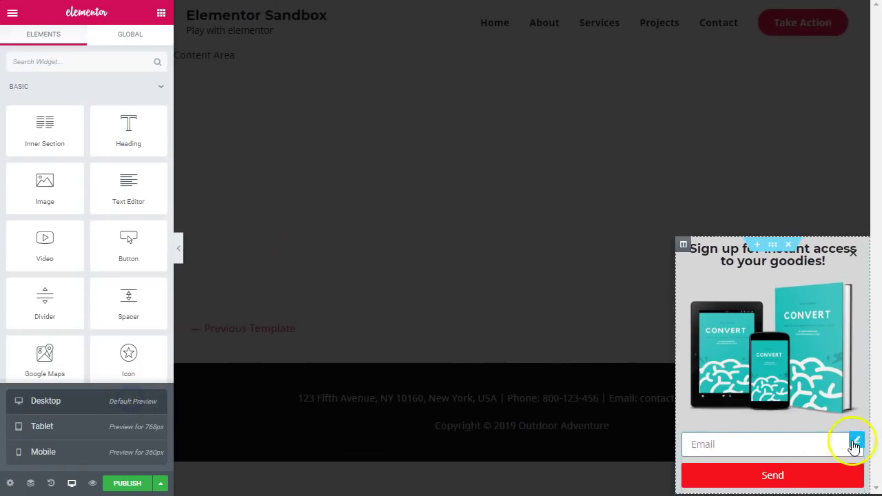
{"action": "left_click", "coordinate": [134, 424]}
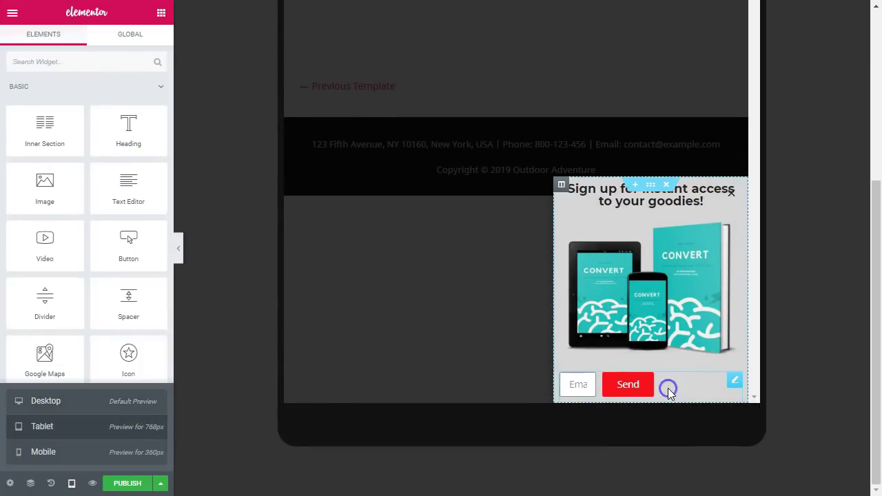
Try a tablet column width of 100% for the form's Email field.
{"action": "left_click", "coordinate": [668, 390]}
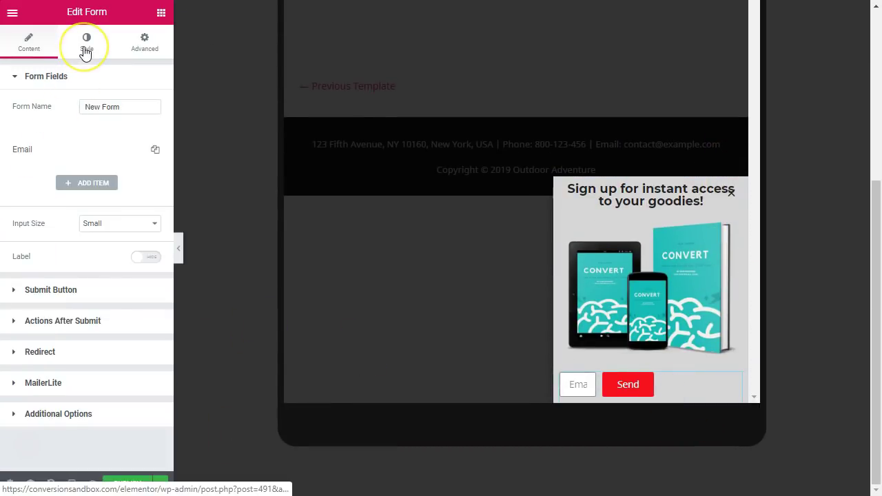
{"action": "left_click", "coordinate": [34, 150]}
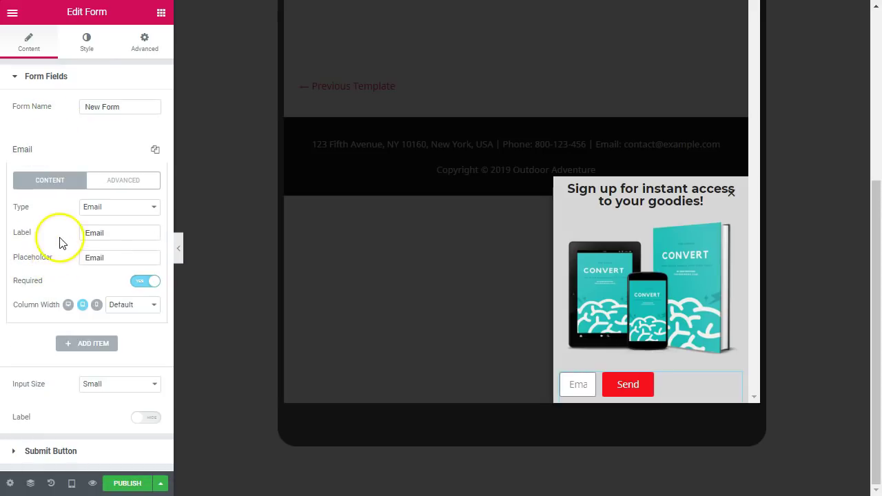
{"action": "left_click", "coordinate": [127, 305]}
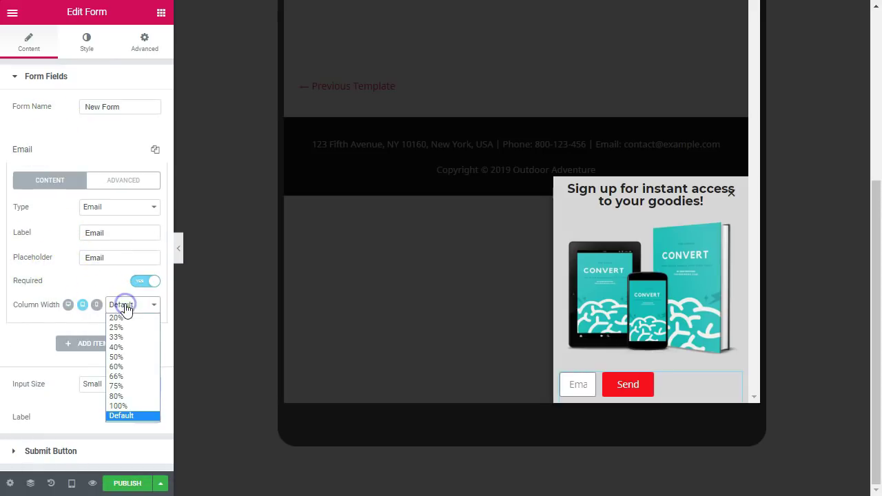
{"action": "left_click", "coordinate": [135, 407]}
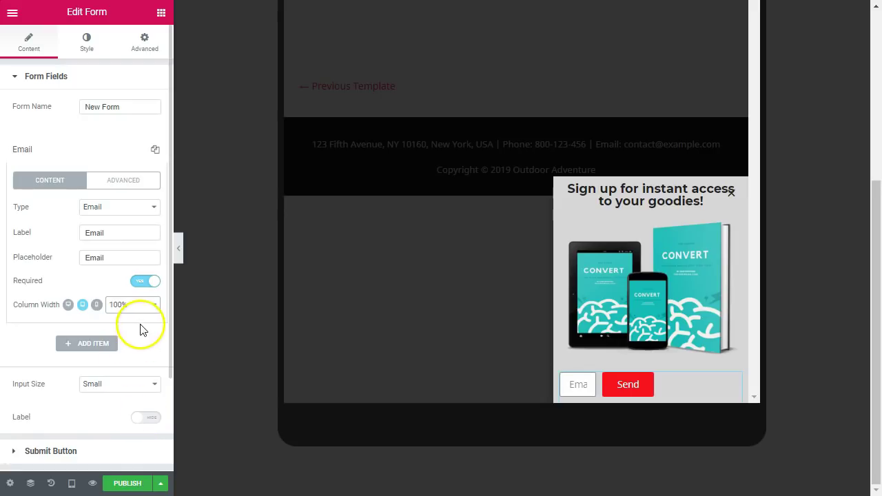
Try a tablet column width of 100% for the form's submit button.
{"action": "scroll", "coordinate": [108, 384], "scroll_direction": "down", "scroll_amount": 3}
{"action": "left_click", "coordinate": [87, 340]}
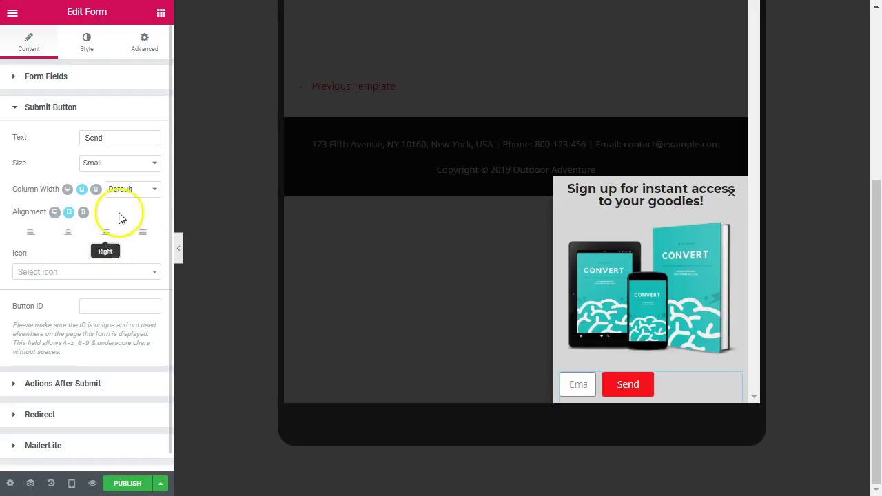
{"action": "left_click", "coordinate": [128, 189]}
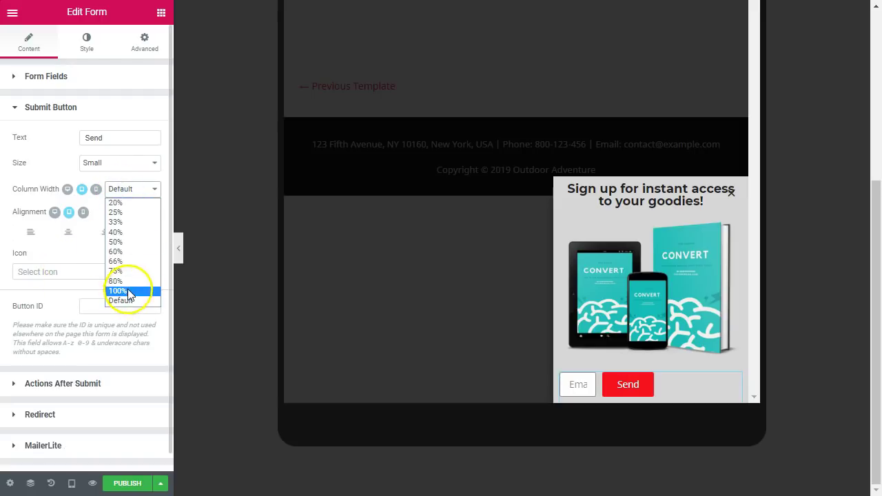
{"action": "left_click", "coordinate": [129, 289]}
{"action": "left_click", "coordinate": [684, 390]}
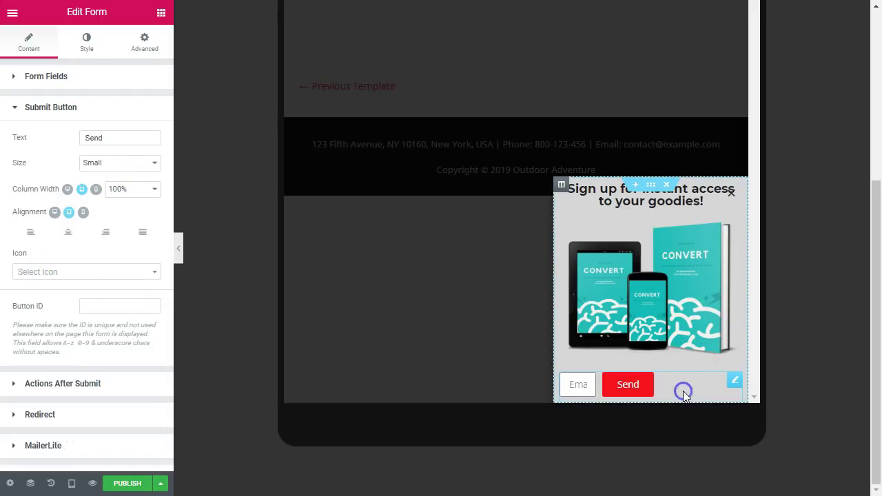
Check the form and Send button at desktop, mobile and tablet preview sizes.
{"action": "left_click", "coordinate": [642, 384]}
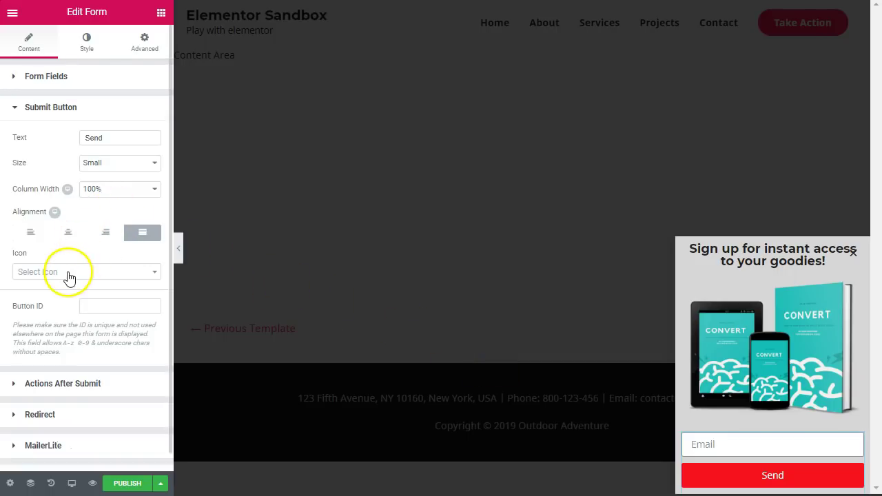
{"action": "left_click", "coordinate": [806, 477]}
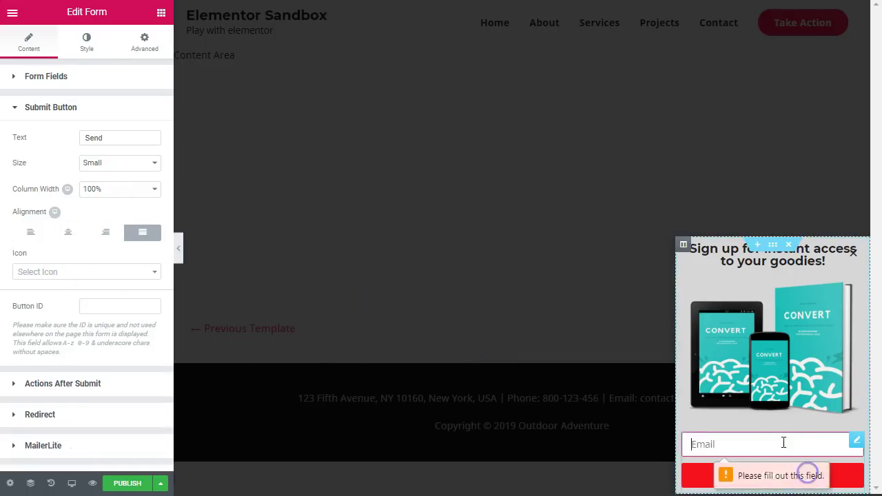
{"action": "left_click", "coordinate": [72, 483]}
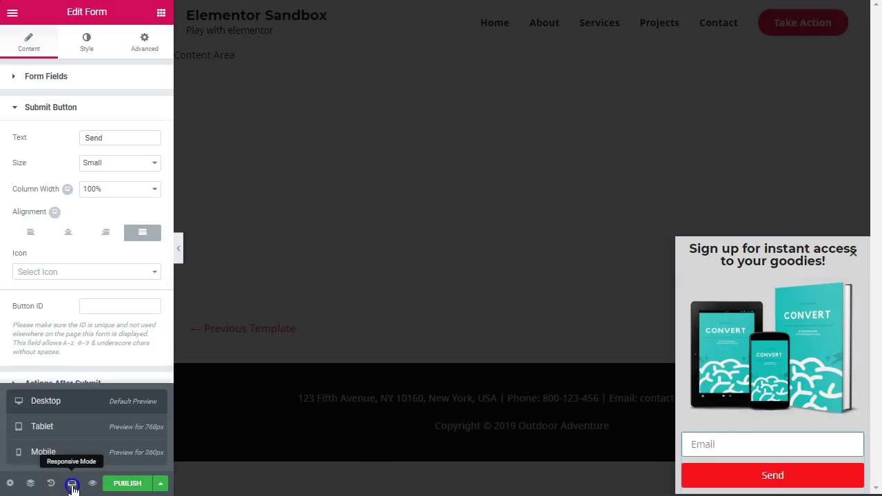
{"action": "left_click", "coordinate": [147, 453]}
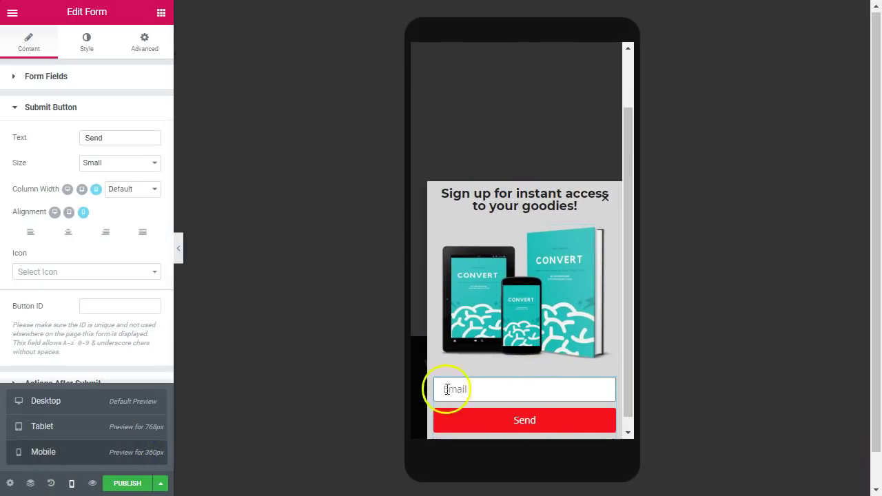
{"action": "left_click", "coordinate": [156, 435]}
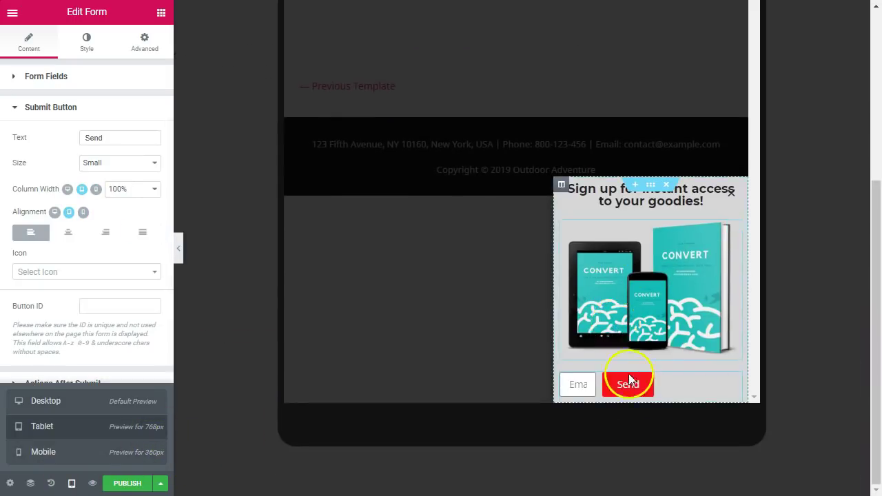
Try the Extra Small input size on the popup's form and return it to Small.
{"action": "left_click", "coordinate": [638, 393]}
{"action": "left_click_drag", "start_coordinate": [732, 381], "coordinate": [677, 244]}
{"action": "left_click", "coordinate": [728, 231]}
{"action": "left_click_drag", "start_coordinate": [738, 234], "coordinate": [699, 370]}
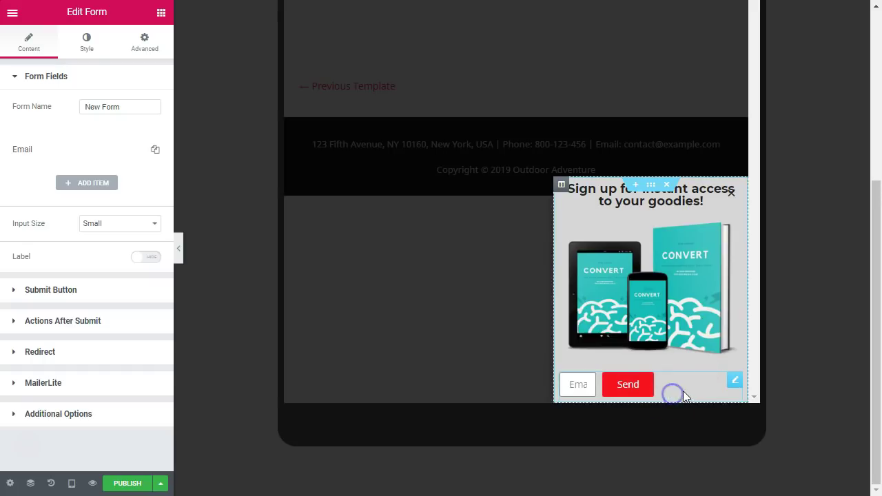
{"action": "left_click", "coordinate": [40, 150]}
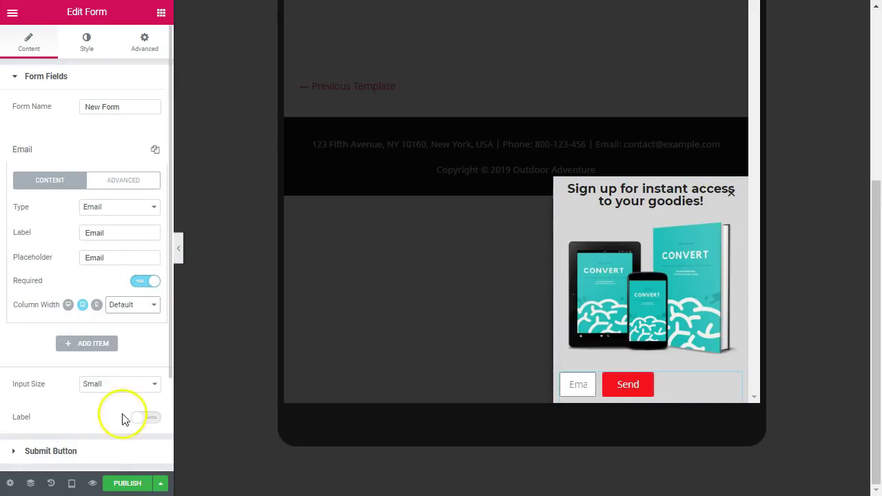
{"action": "left_click", "coordinate": [120, 387]}
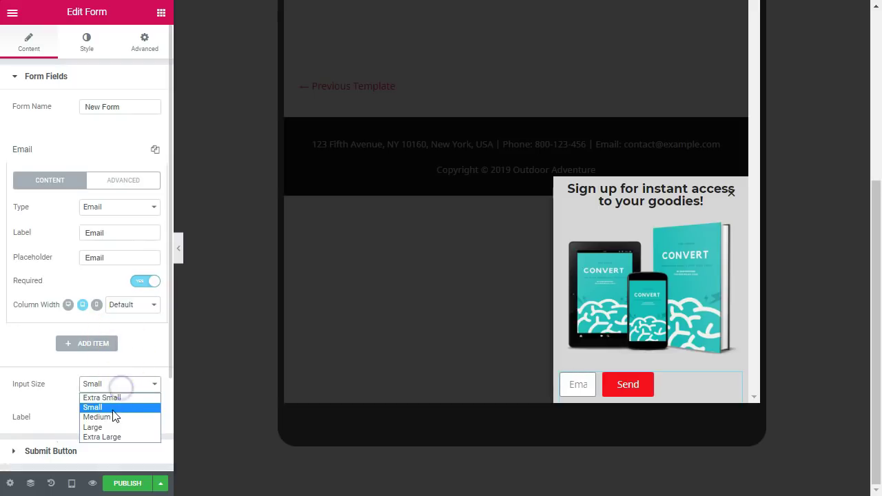
{"action": "left_click", "coordinate": [113, 397]}
{"action": "left_click", "coordinate": [118, 381]}
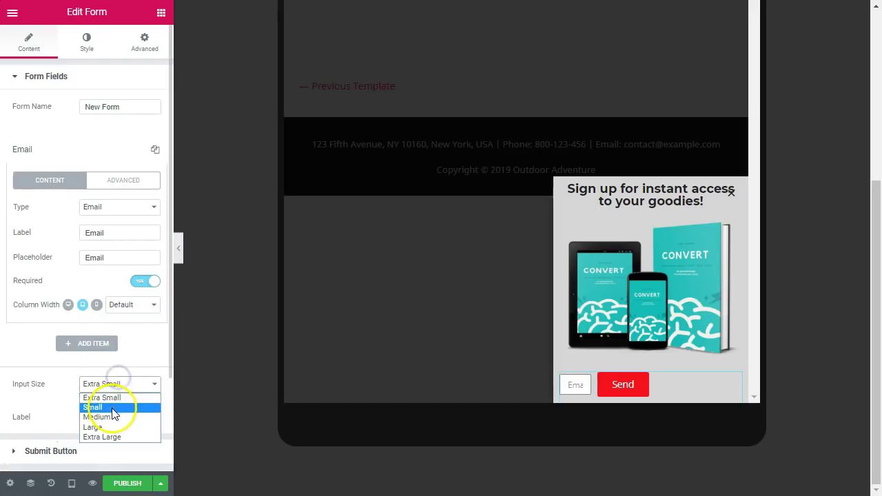
{"action": "left_click", "coordinate": [112, 408]}
Set the submit button's tablet column width to Default and its tablet alignment to center.
{"action": "scroll", "coordinate": [114, 406], "scroll_direction": "down", "scroll_amount": 3}
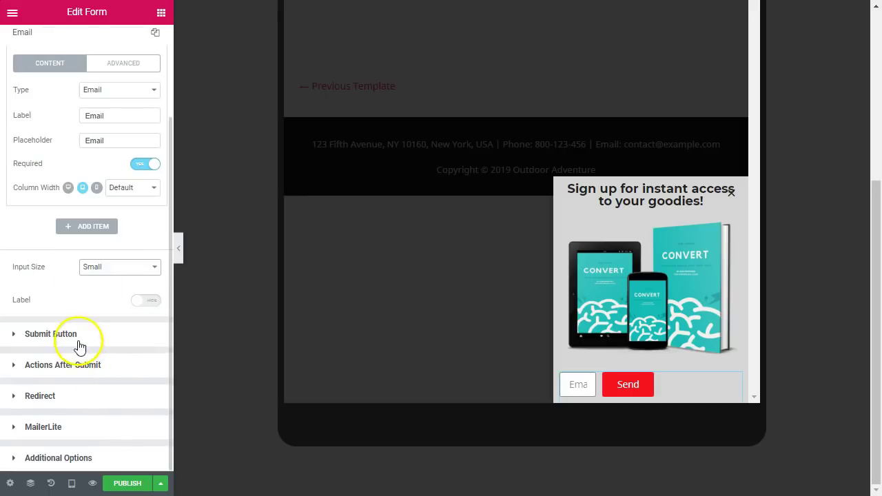
{"action": "left_click", "coordinate": [80, 341]}
{"action": "left_click", "coordinate": [147, 189]}
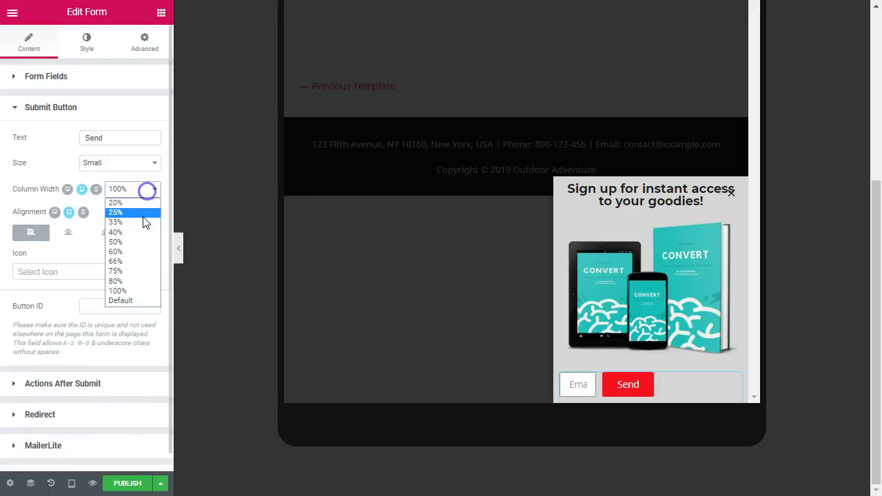
{"action": "left_click", "coordinate": [130, 300]}
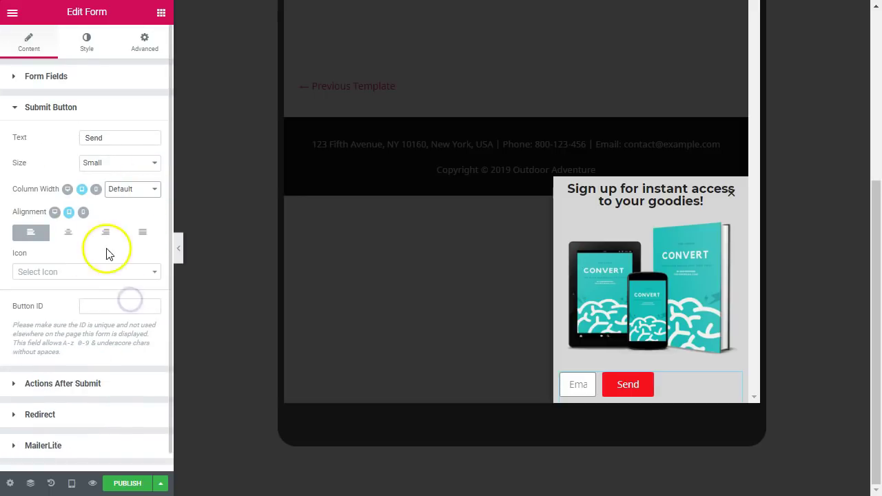
{"action": "left_click", "coordinate": [69, 235]}
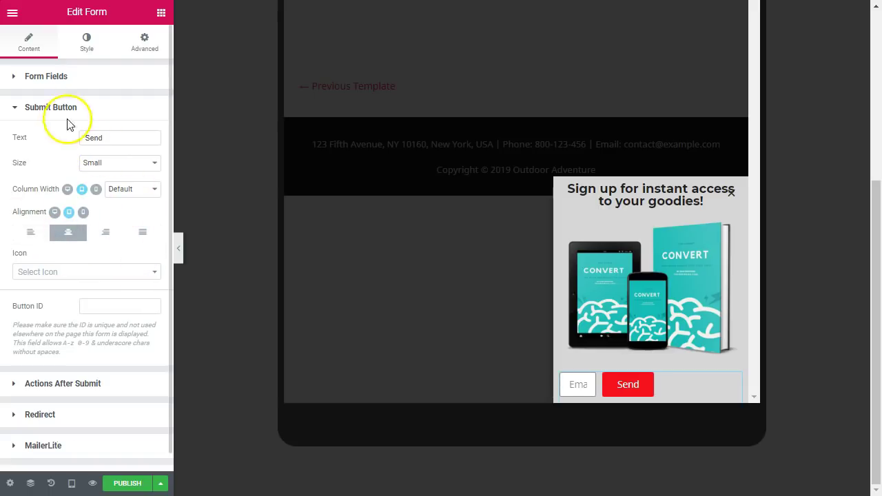
{"action": "scroll", "coordinate": [148, 394], "scroll_direction": "down", "scroll_amount": 1}
{"action": "scroll", "coordinate": [148, 394], "scroll_direction": "up", "scroll_amount": 1}
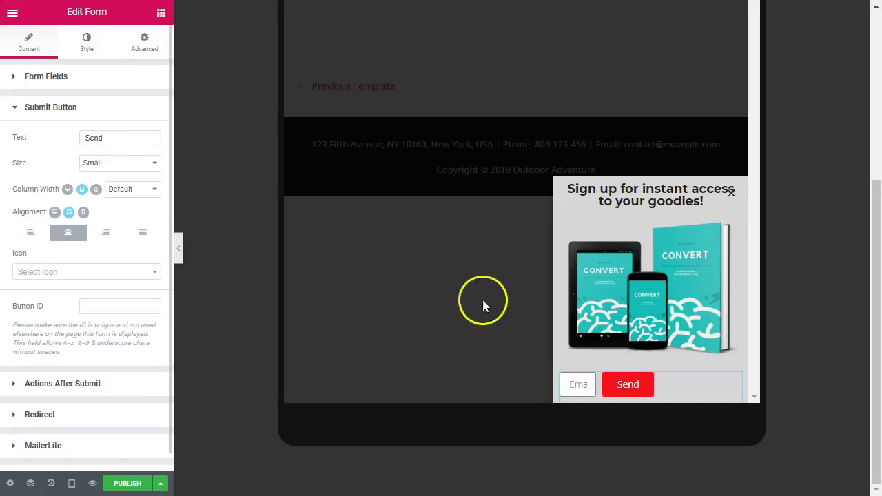
{"action": "left_click", "coordinate": [484, 257]}
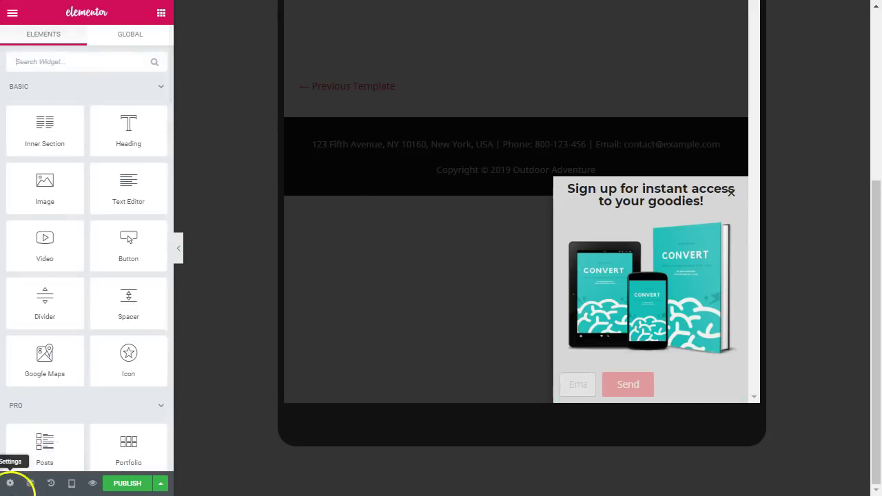
Hide the popup's close button in the popup settings and show it again.
{"action": "left_click", "coordinate": [10, 483]}
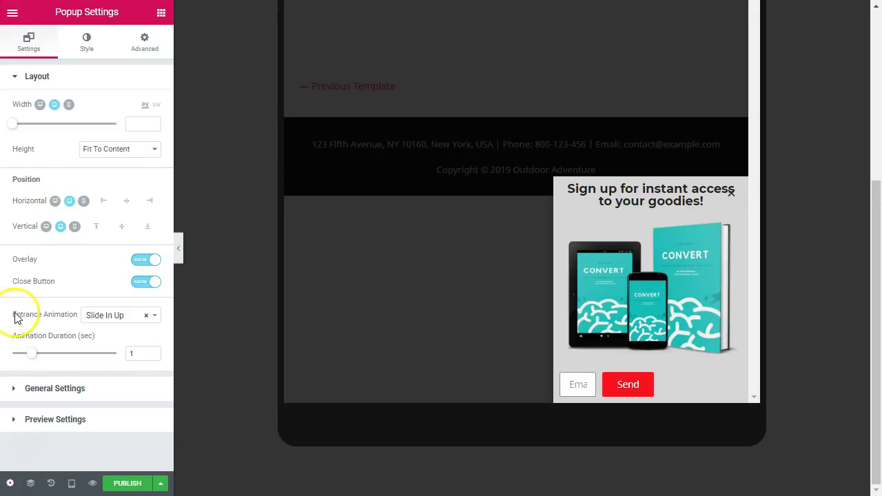
{"action": "left_click", "coordinate": [142, 283]}
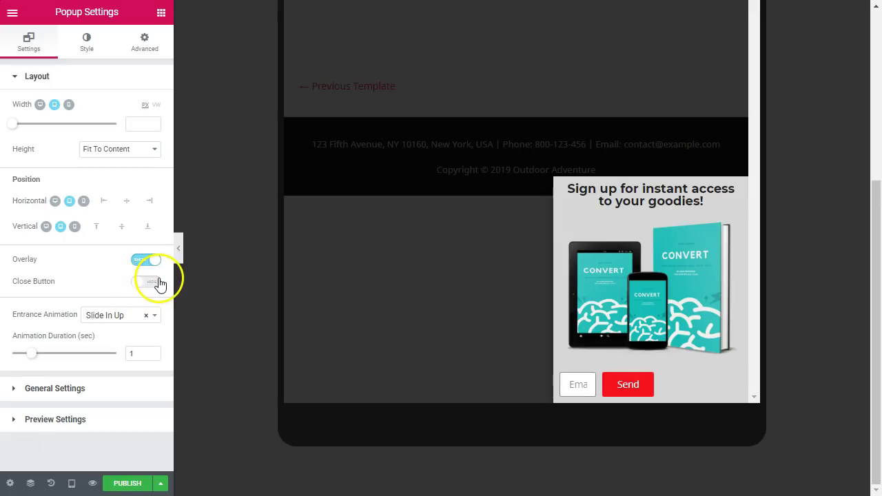
{"action": "left_click", "coordinate": [153, 284]}
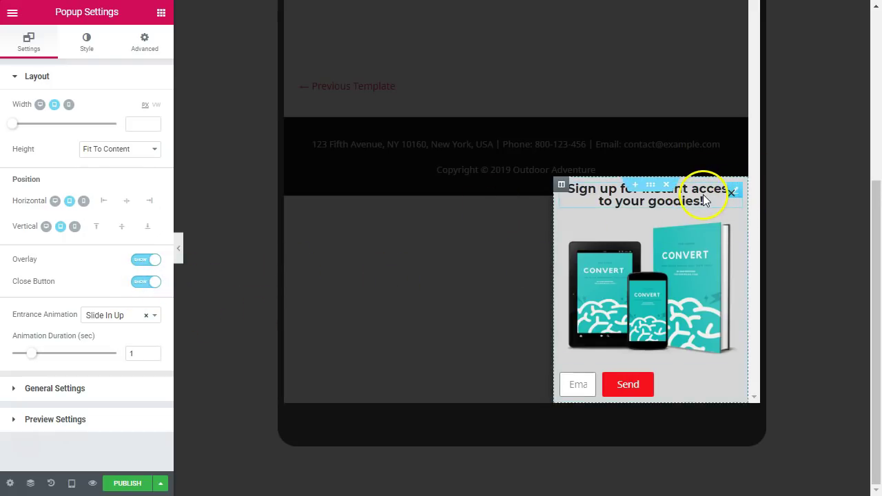
Try a 15 px top padding on the popup's section at tablet size and return it to 0.
{"action": "left_click", "coordinate": [651, 186]}
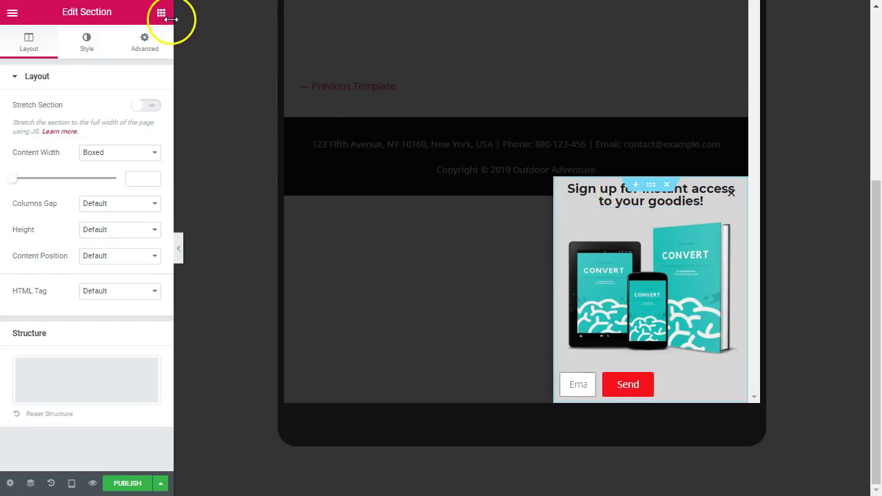
{"action": "left_click", "coordinate": [137, 47]}
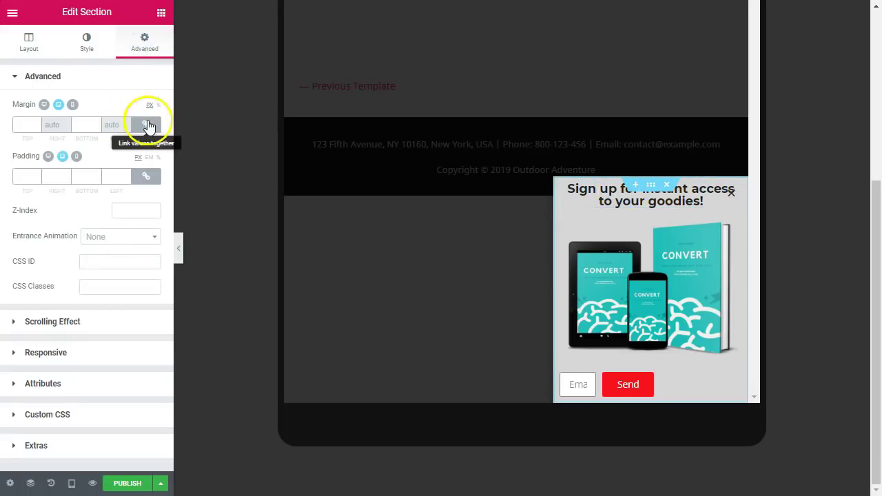
{"action": "left_click", "coordinate": [145, 172]}
{"action": "left_click", "coordinate": [28, 178]}
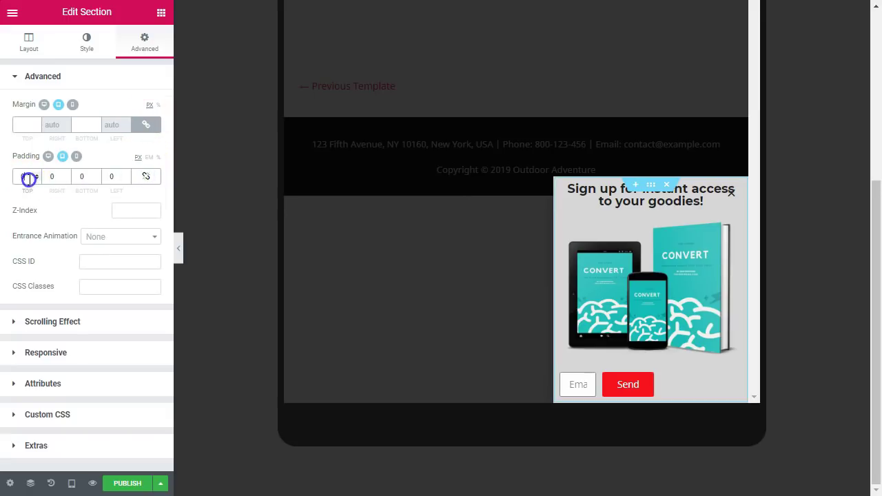
{"action": "type", "text": "15"}
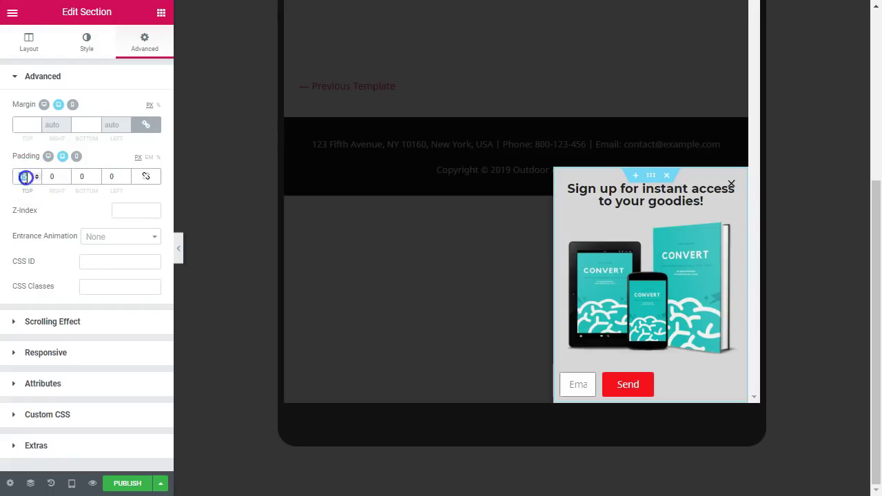
{"action": "type", "text": "0"}
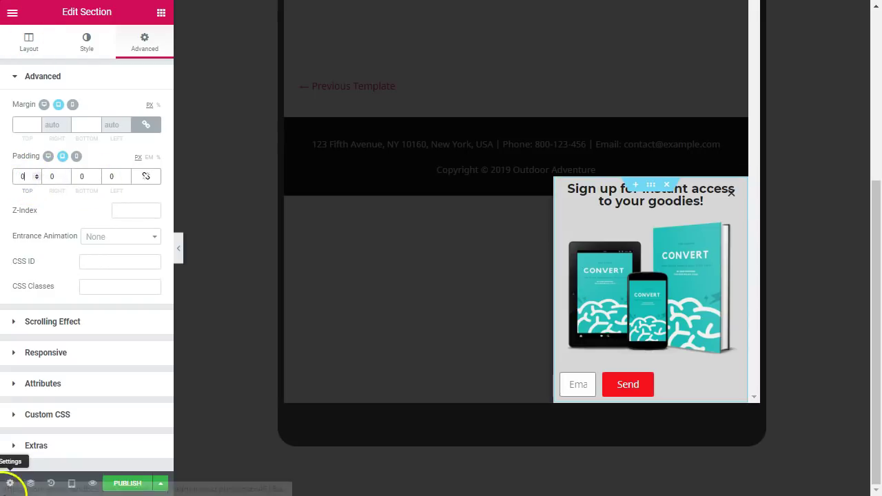
Turn off the close button and the overlay in the popup settings and check the tablet preview.
{"action": "left_click", "coordinate": [10, 483]}
{"action": "left_click", "coordinate": [146, 283]}
{"action": "left_click", "coordinate": [141, 261]}
{"action": "scroll", "coordinate": [529, 233], "scroll_direction": "up", "scroll_amount": 4}
{"action": "scroll", "coordinate": [532, 235], "scroll_direction": "down", "scroll_amount": 4}
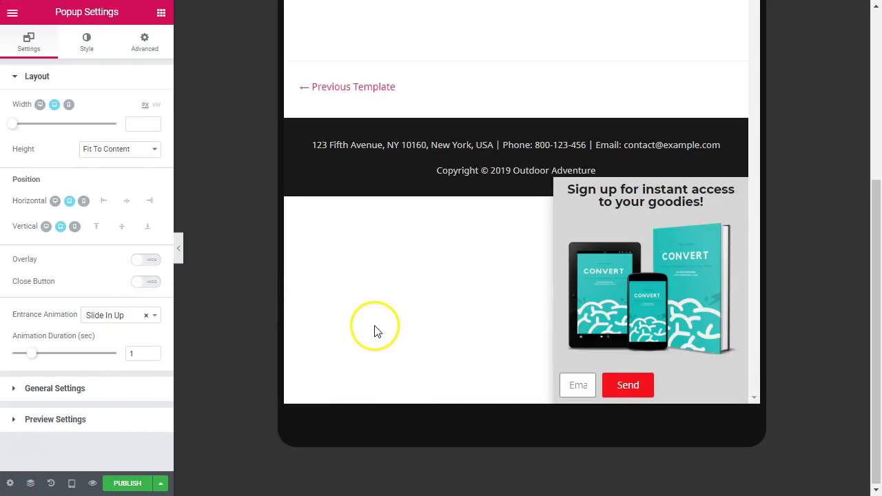
Open the popup's publish settings and add a display condition that includes Singular, Front Page.
{"action": "left_click", "coordinate": [135, 485]}
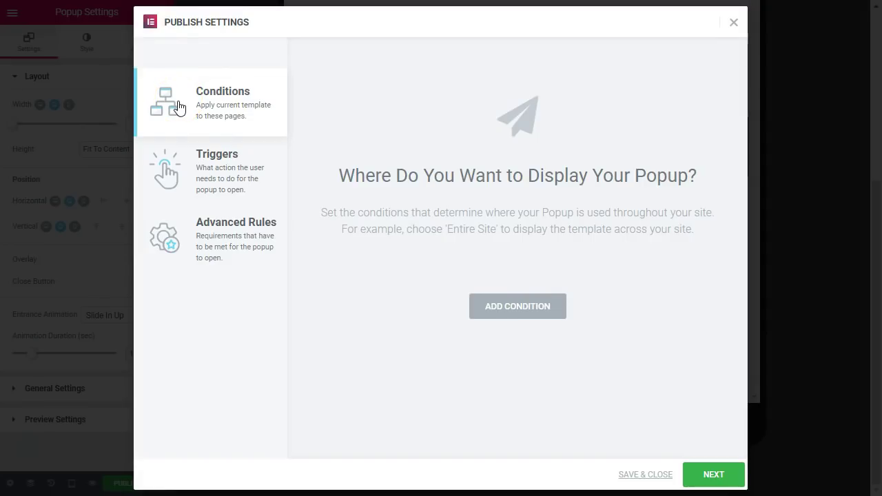
{"action": "left_click", "coordinate": [522, 316]}
{"action": "left_click", "coordinate": [427, 284]}
{"action": "left_click", "coordinate": [405, 308]}
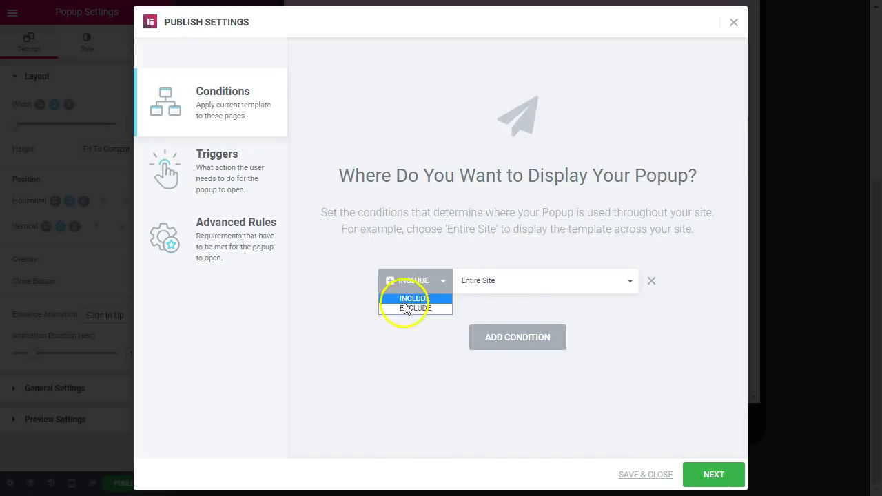
{"action": "left_click", "coordinate": [404, 300]}
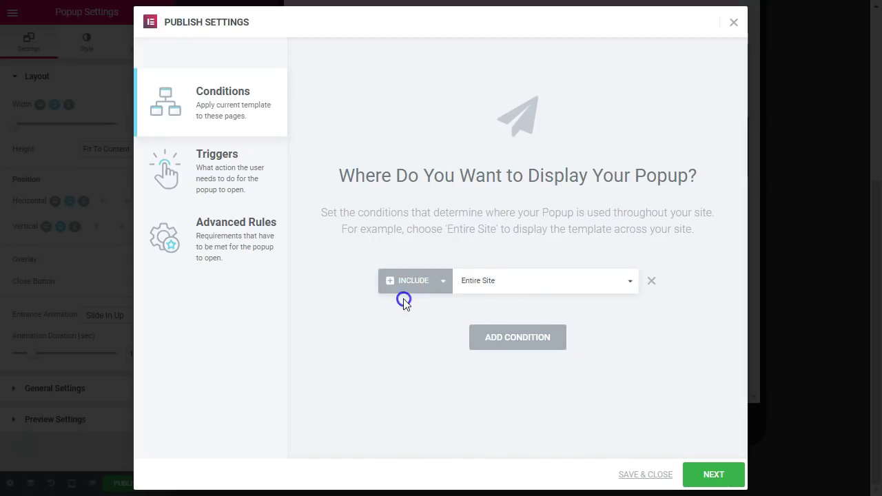
{"action": "left_click", "coordinate": [522, 281]}
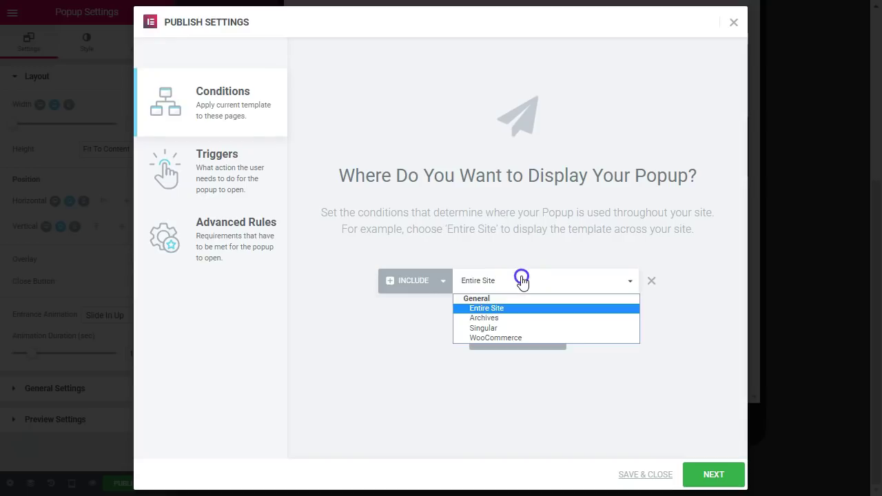
{"action": "left_click", "coordinate": [501, 328]}
{"action": "left_click", "coordinate": [549, 282]}
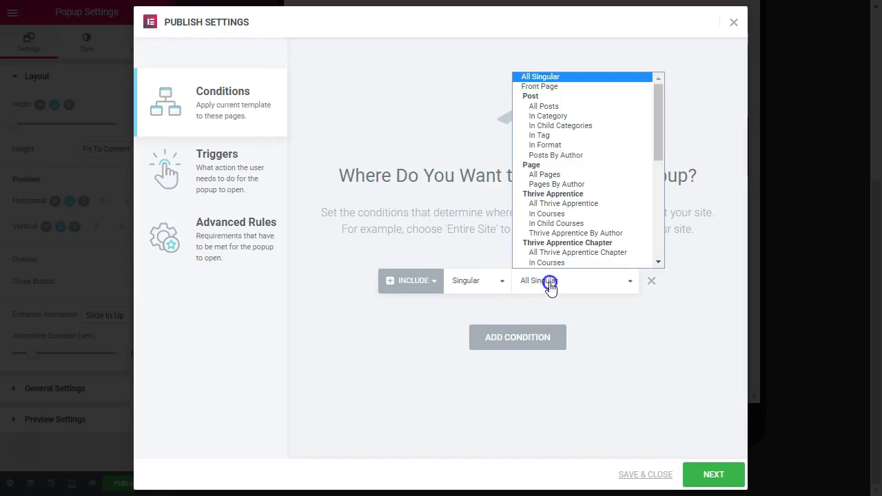
{"action": "left_click", "coordinate": [557, 86]}
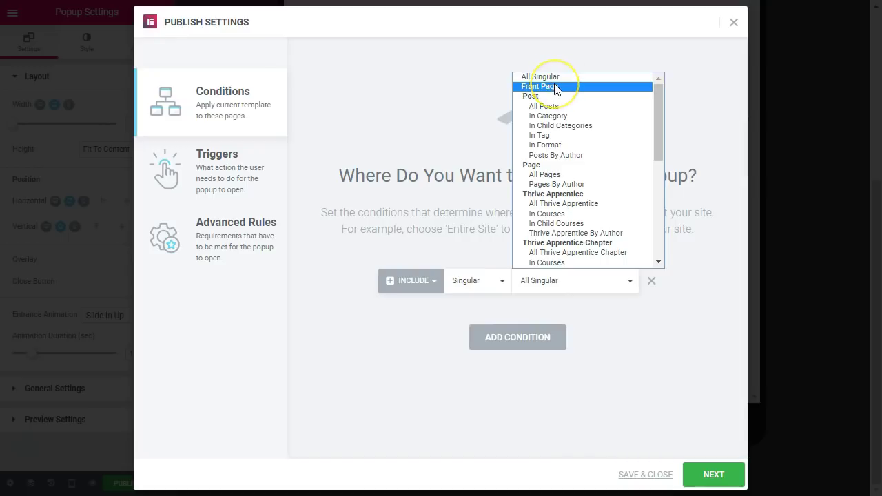
{"action": "left_click", "coordinate": [557, 87]}
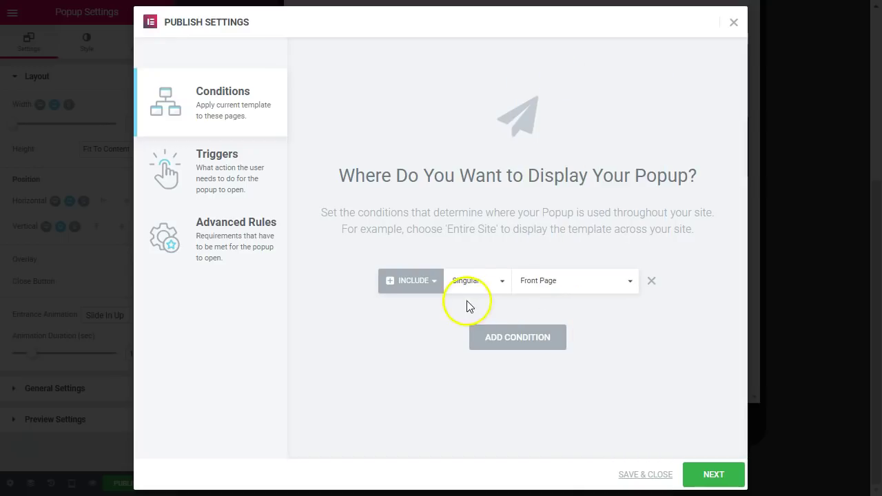
Switch the Front Page condition to Exclude and back to Include.
{"action": "left_click", "coordinate": [422, 289]}
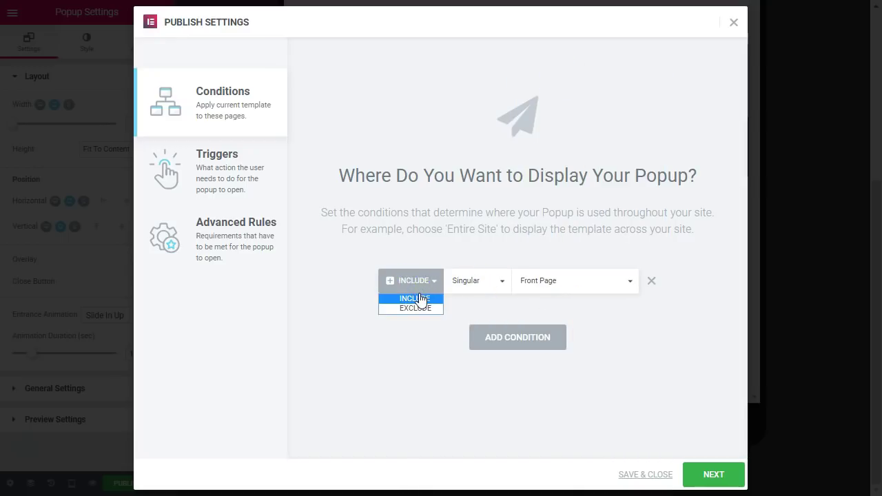
{"action": "left_click", "coordinate": [419, 310]}
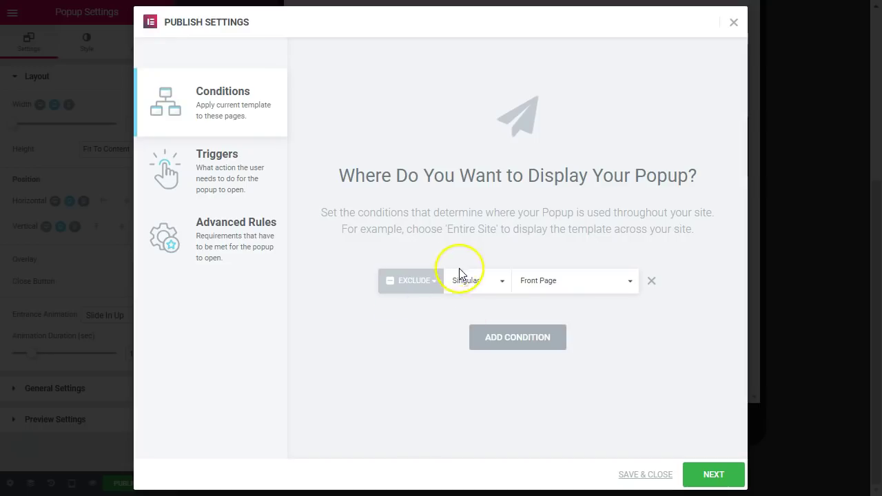
{"action": "left_click", "coordinate": [421, 290]}
{"action": "left_click", "coordinate": [416, 299]}
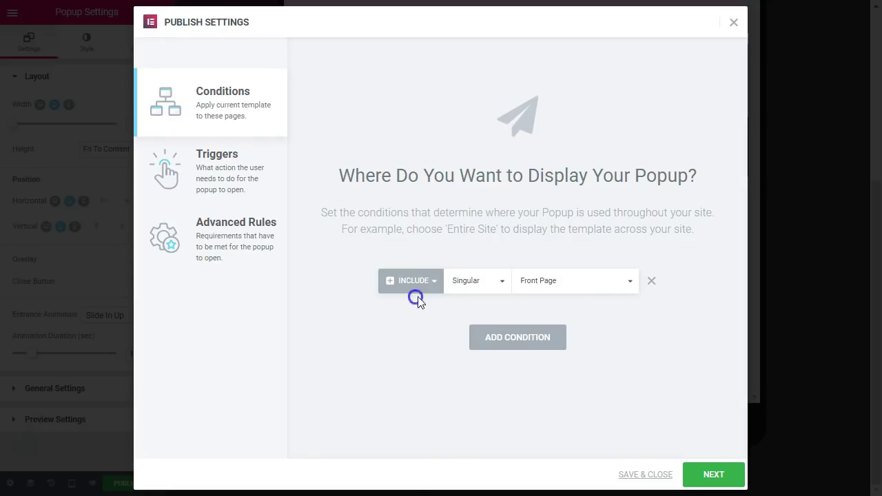
Try limiting the singular condition to posts In Category and check its category choices.
{"action": "left_click", "coordinate": [463, 282]}
{"action": "left_click", "coordinate": [486, 319]}
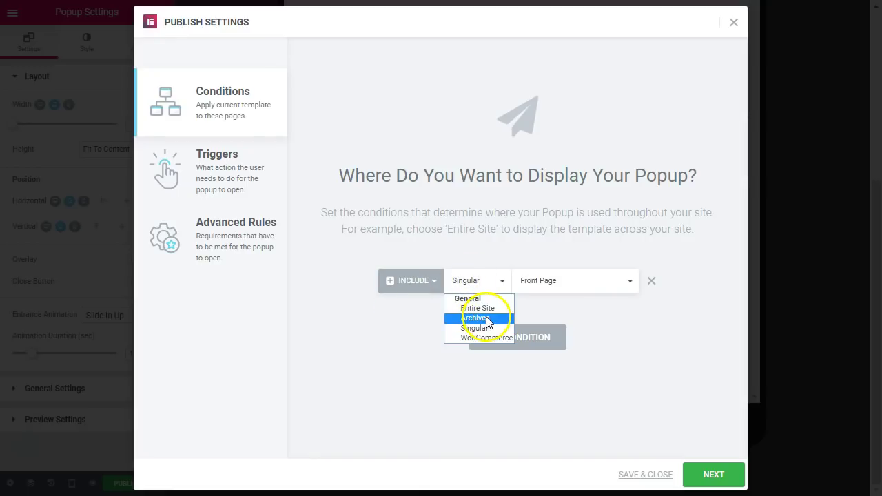
{"action": "left_click", "coordinate": [485, 327]}
{"action": "left_click", "coordinate": [567, 282]}
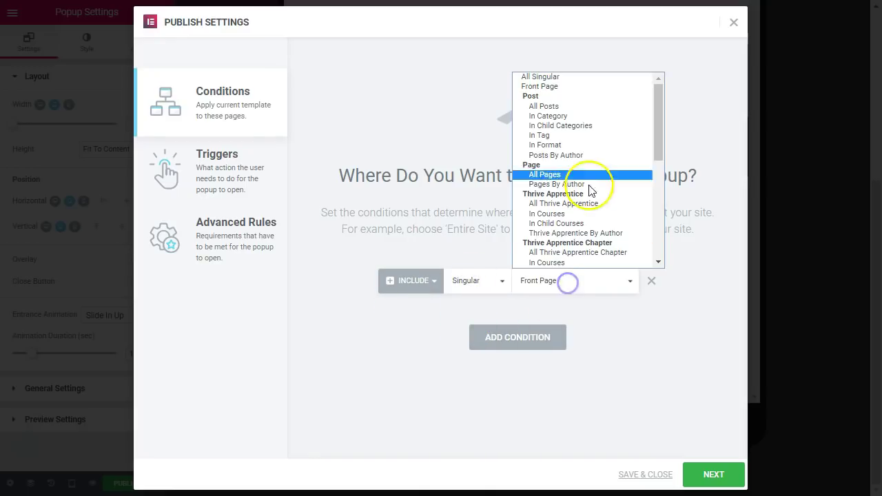
{"action": "left_click", "coordinate": [576, 116]}
{"action": "left_click", "coordinate": [612, 284]}
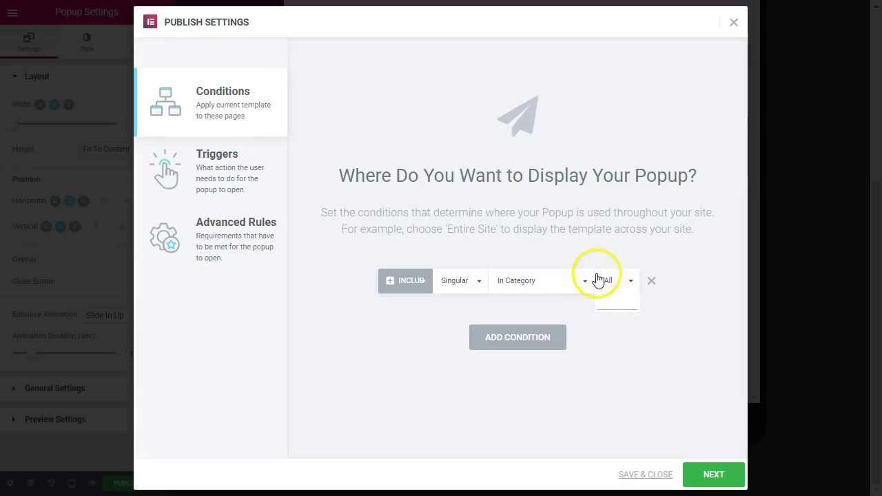
{"action": "left_click", "coordinate": [613, 303]}
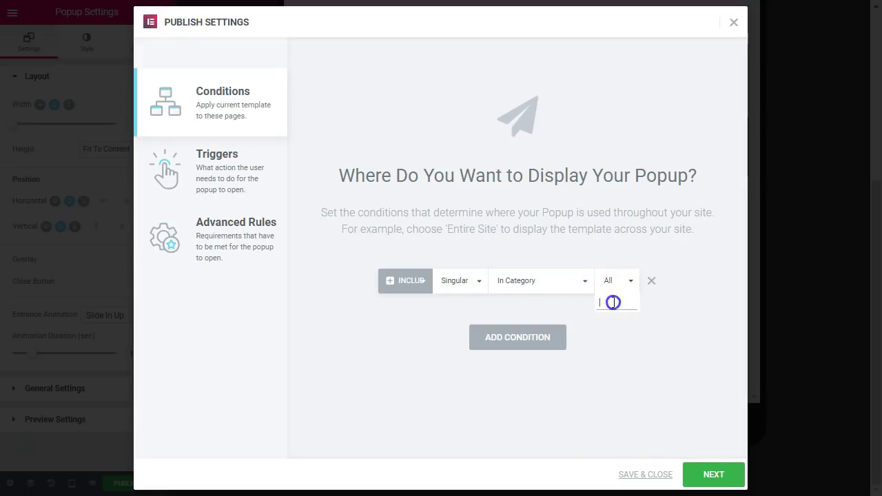
{"action": "left_click", "coordinate": [574, 284]}
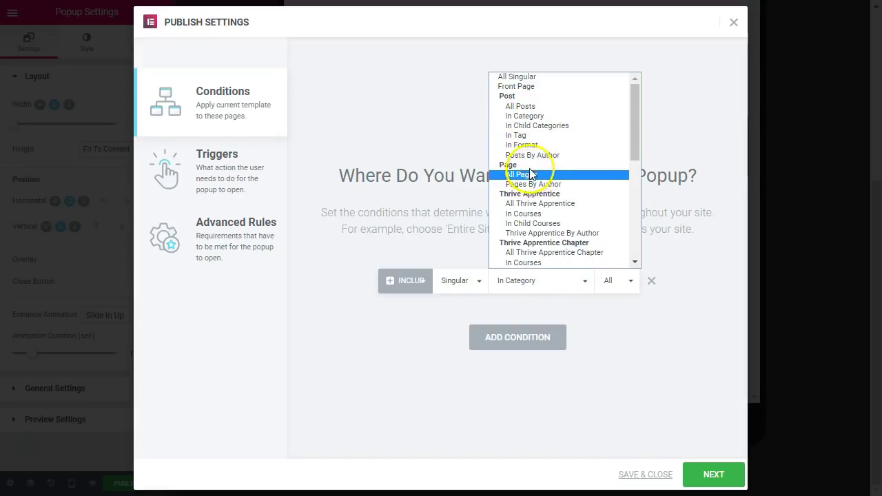
Try WooCommerce as the display condition and look through its shop and product options.
{"action": "left_click", "coordinate": [471, 289]}
{"action": "left_click", "coordinate": [473, 338]}
{"action": "left_click", "coordinate": [524, 282]}
{"action": "left_click", "coordinate": [557, 283]}
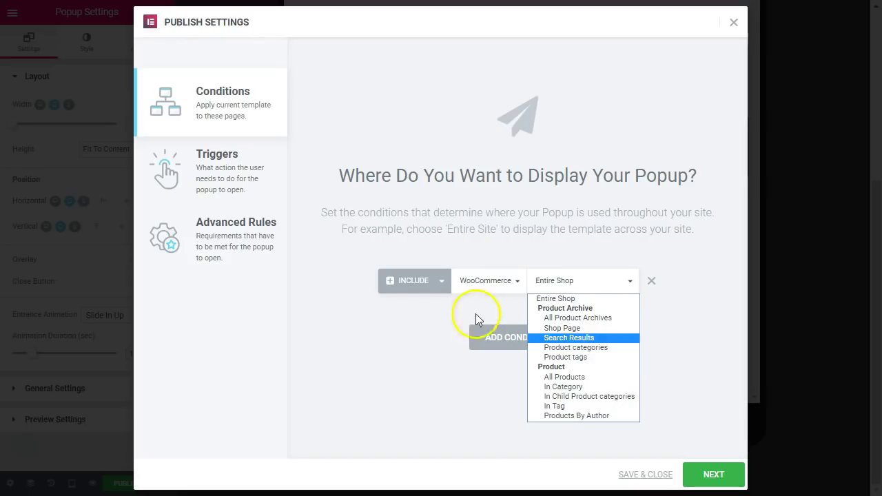
Set the display condition back to Singular, Front Page.
{"action": "left_click", "coordinate": [515, 281]}
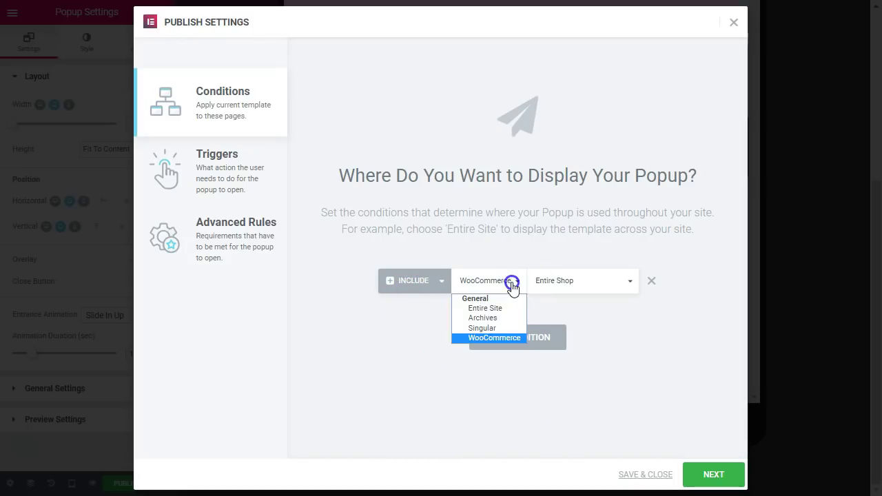
{"action": "left_click", "coordinate": [489, 329]}
{"action": "left_click", "coordinate": [537, 283]}
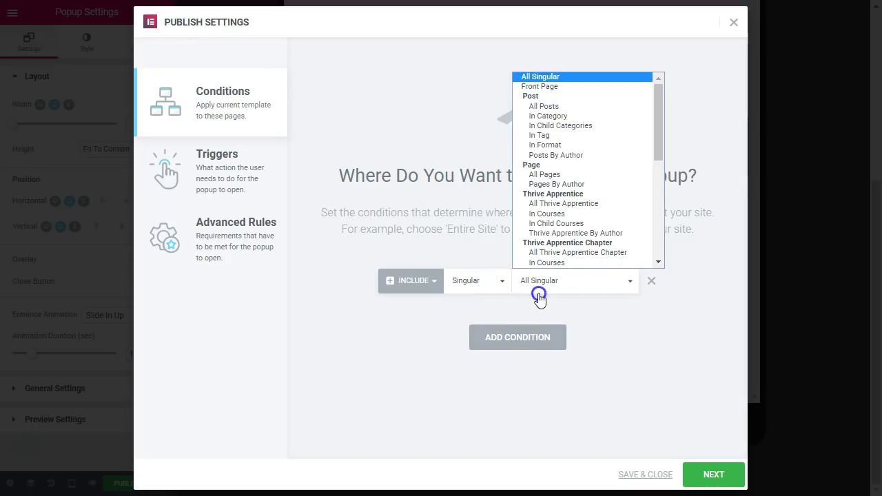
{"action": "left_click", "coordinate": [557, 89]}
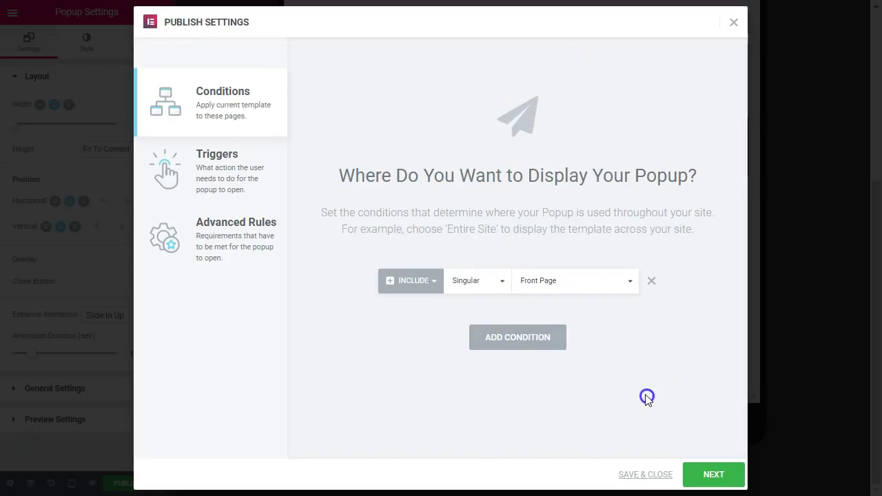
Add a second Include condition for Entire Site and remove it again.
{"action": "left_click", "coordinate": [545, 341]}
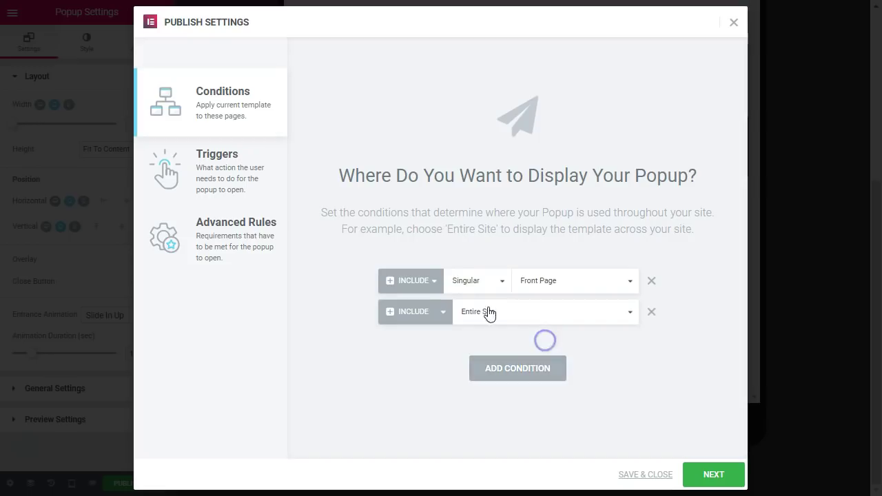
{"action": "left_click", "coordinate": [442, 314]}
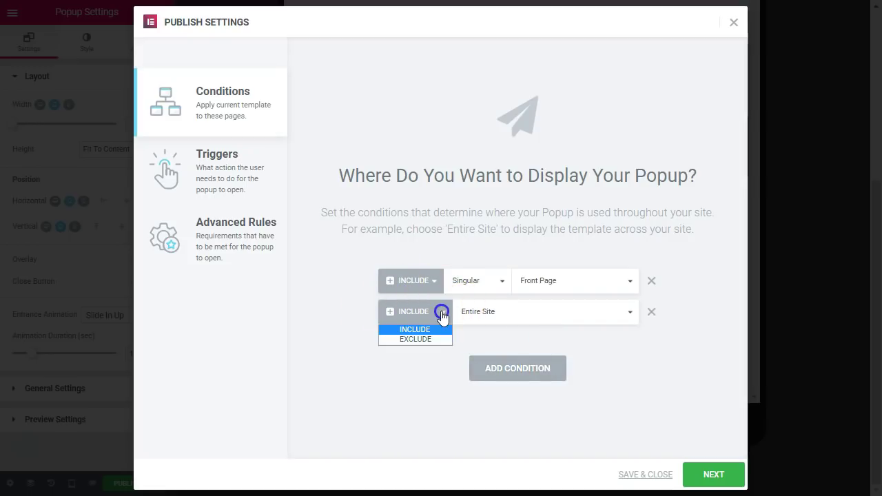
{"action": "left_click", "coordinate": [436, 320]}
{"action": "left_click", "coordinate": [651, 312]}
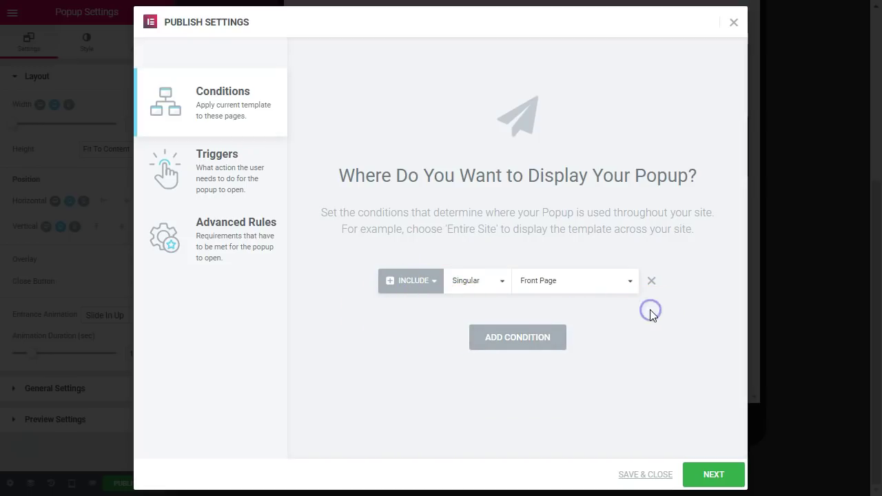
Go on to the triggers and enable On Page Load within 2 seconds and On Scroll down within 75%.
{"action": "left_click", "coordinate": [715, 476]}
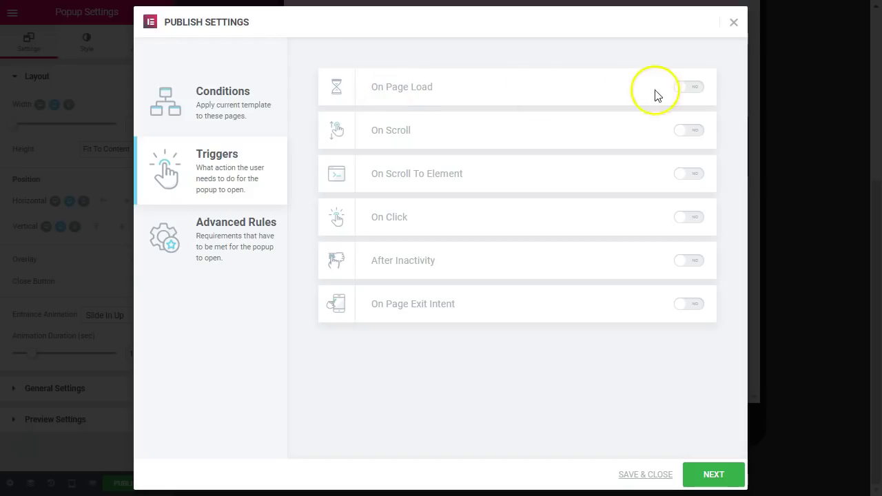
{"action": "left_click", "coordinate": [696, 89]}
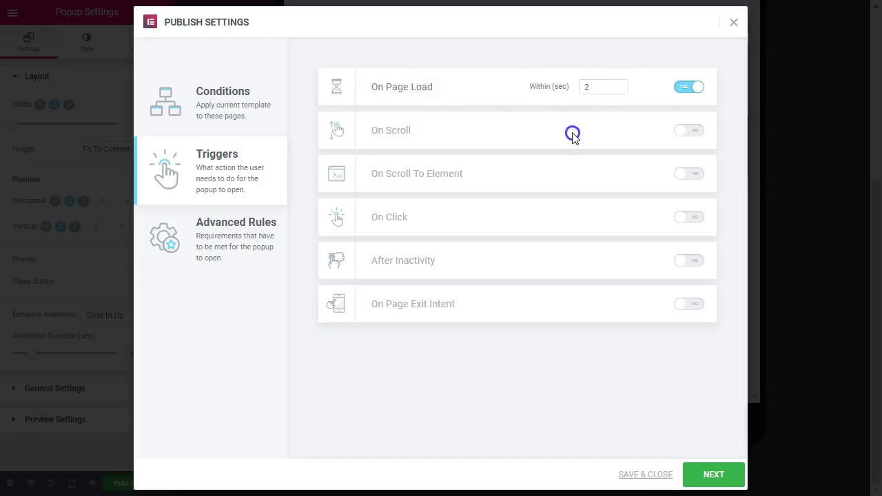
{"action": "left_click", "coordinate": [698, 131]}
{"action": "left_click", "coordinate": [514, 131]}
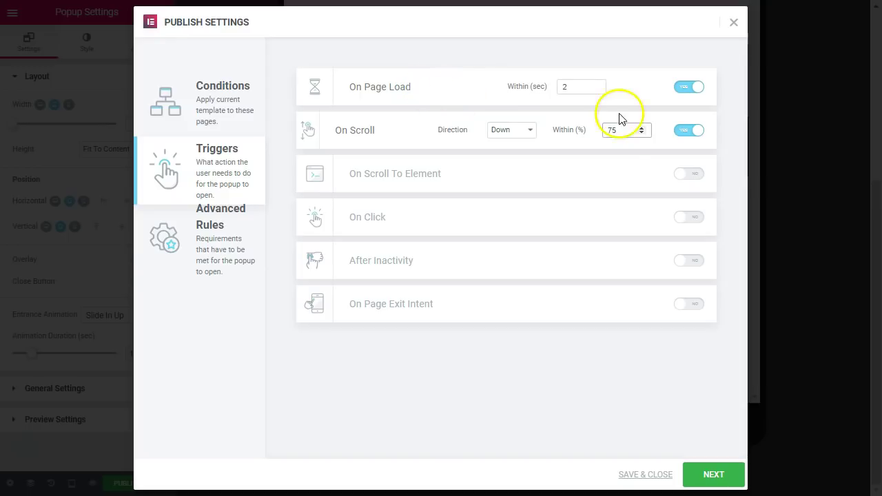
{"action": "left_click", "coordinate": [632, 132]}
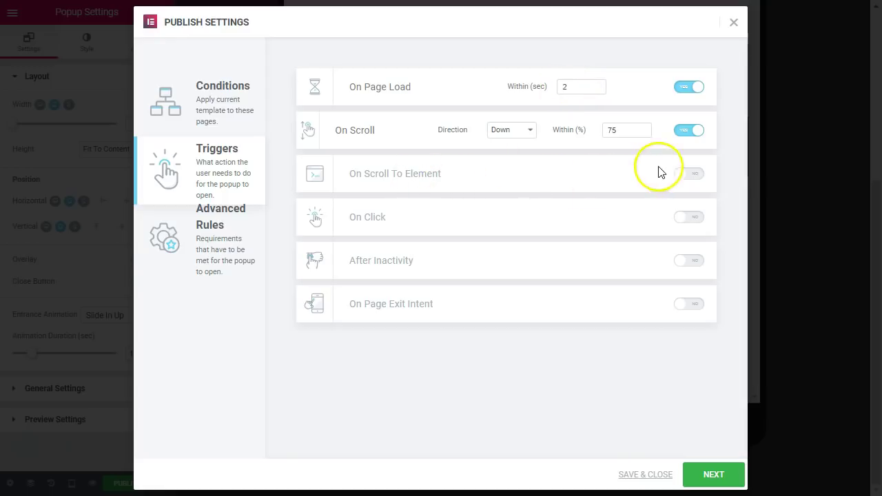
Try the On Scroll To Element trigger and an On Click trigger of 4 clicks, turning each off again.
{"action": "left_click", "coordinate": [686, 173]}
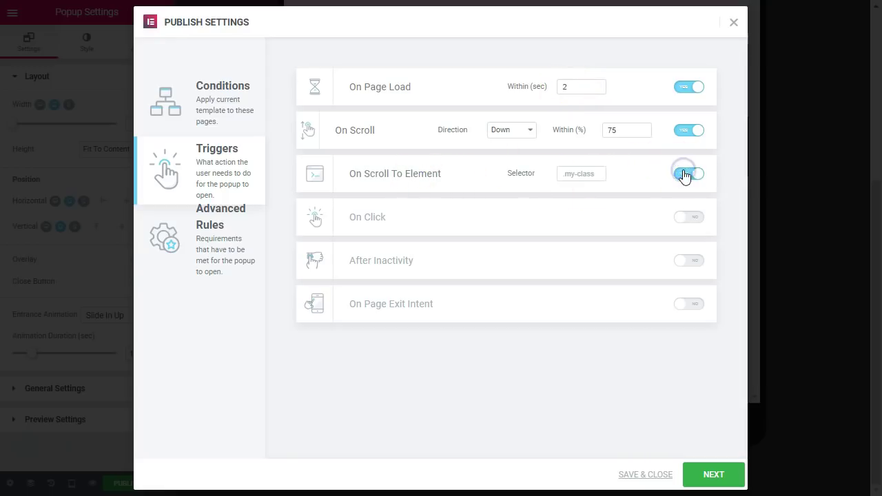
{"action": "left_click", "coordinate": [574, 175]}
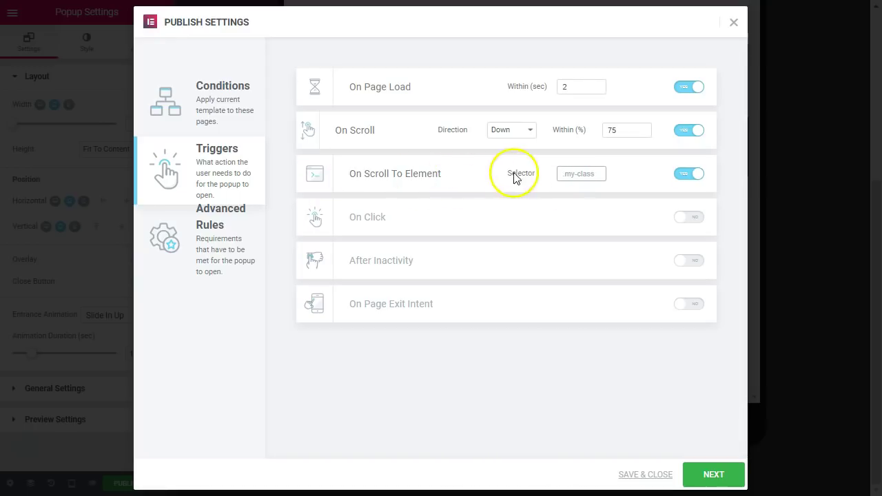
{"action": "left_click", "coordinate": [689, 173]}
{"action": "left_click", "coordinate": [703, 218]}
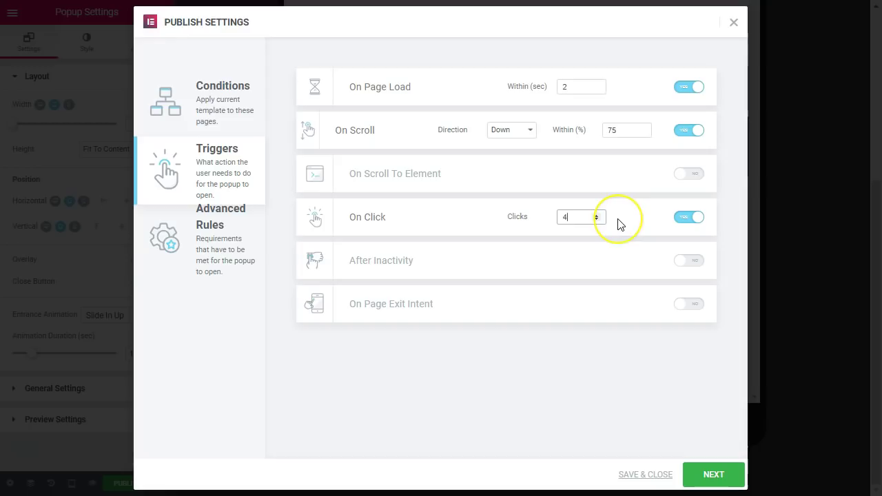
{"action": "left_click", "coordinate": [689, 218]}
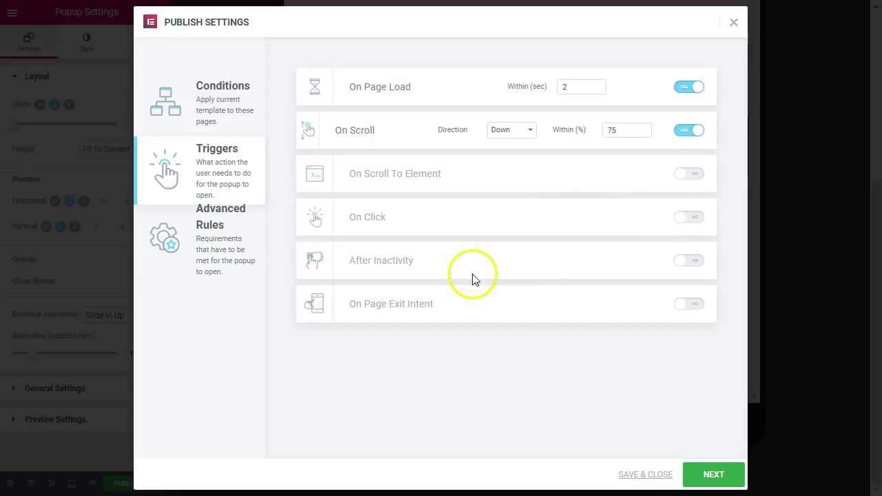
Turn the After Inactivity and On Page Exit Intent triggers on and off again.
{"action": "left_click", "coordinate": [690, 259]}
{"action": "left_click", "coordinate": [690, 260]}
{"action": "left_click", "coordinate": [693, 304]}
{"action": "left_click", "coordinate": [687, 307]}
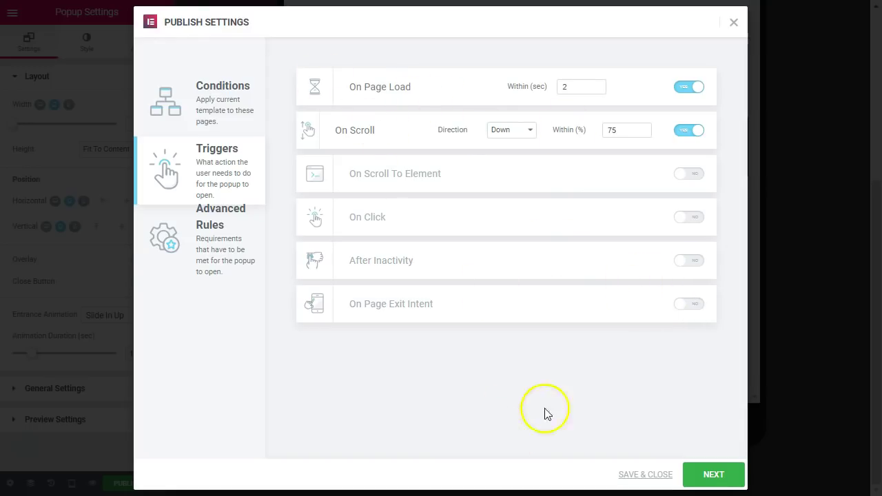
Proceed to the advanced rules and try hiding the popup for all logged-in users, turning the rule off again.
{"action": "left_click", "coordinate": [699, 486]}
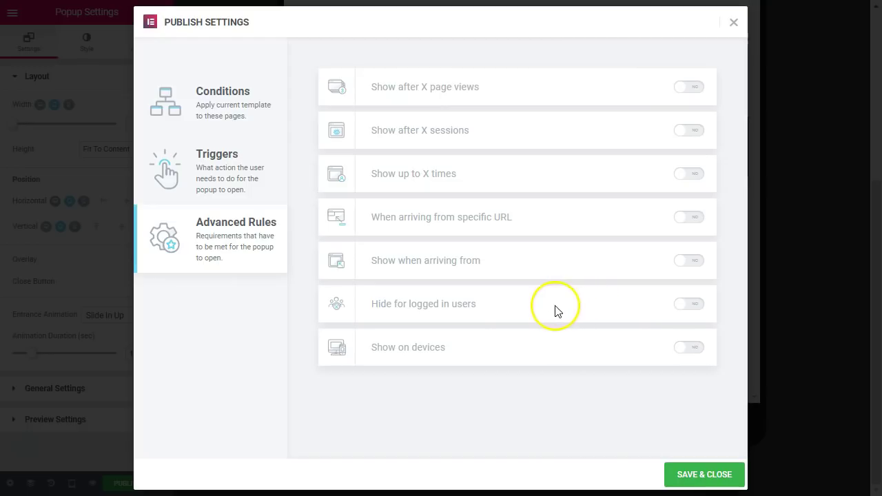
{"action": "left_click", "coordinate": [703, 309]}
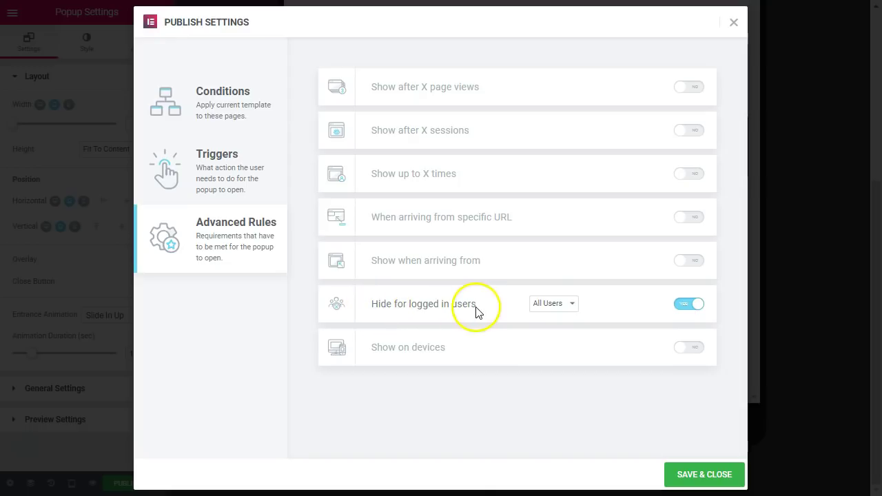
{"action": "left_click", "coordinate": [566, 304]}
{"action": "left_click", "coordinate": [565, 315]}
{"action": "left_click", "coordinate": [601, 304]}
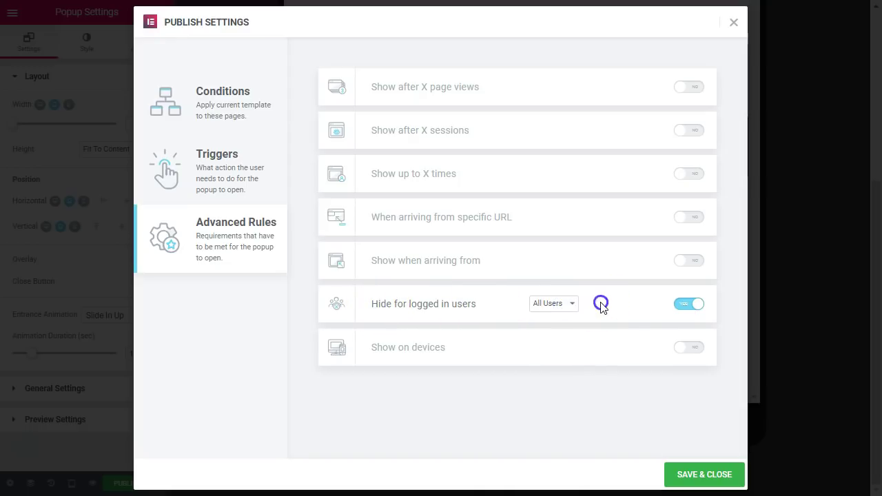
{"action": "left_click", "coordinate": [687, 308]}
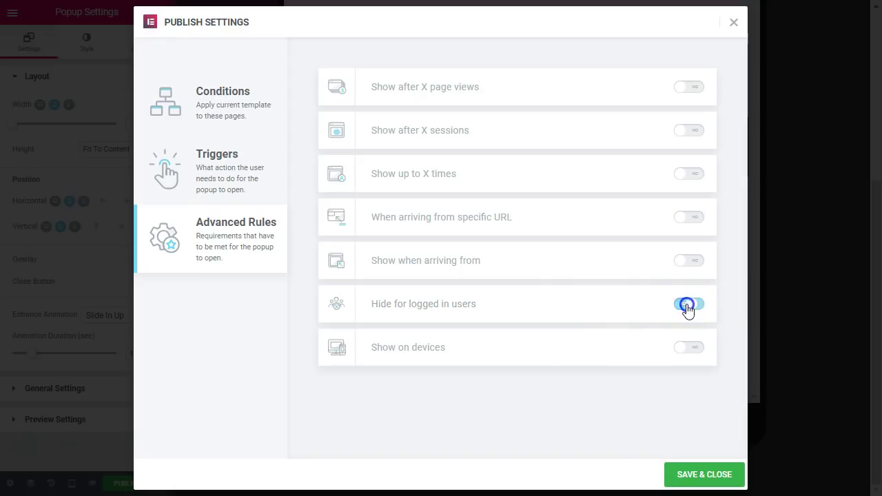
Try the Show When Arriving From, When Arriving From Specific URL and Show Up To X Times rules, turning each off again.
{"action": "left_click", "coordinate": [692, 262]}
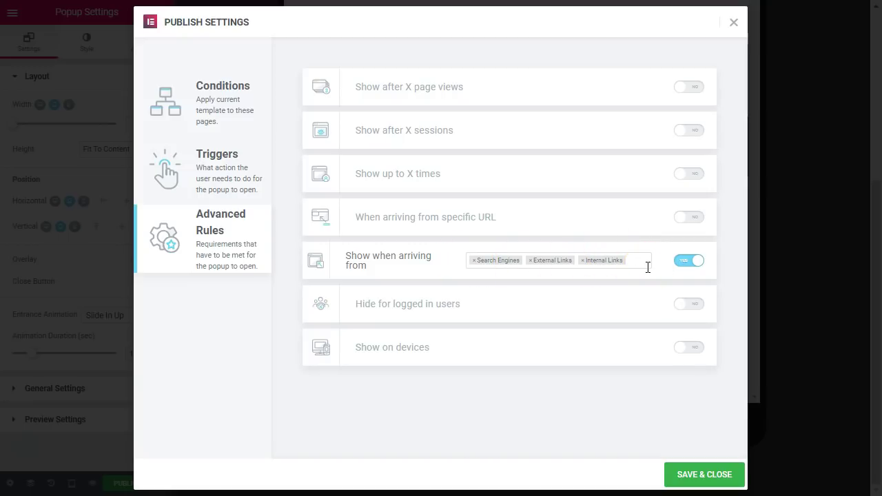
{"action": "left_click", "coordinate": [691, 260]}
{"action": "left_click", "coordinate": [692, 218]}
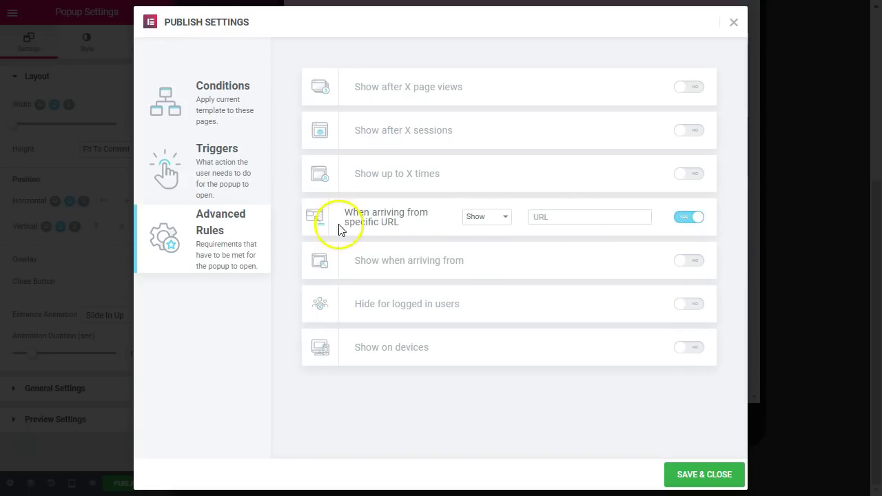
{"action": "left_click", "coordinate": [486, 219]}
{"action": "left_click", "coordinate": [546, 216]}
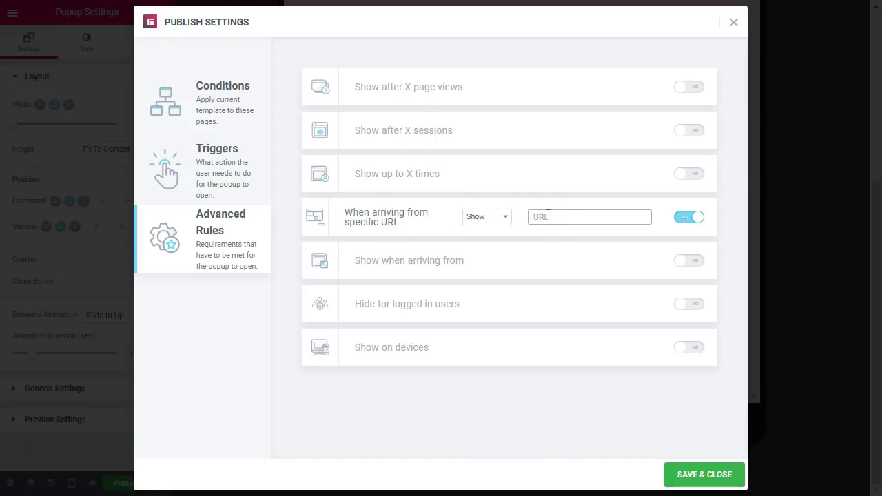
{"action": "left_click", "coordinate": [686, 218]}
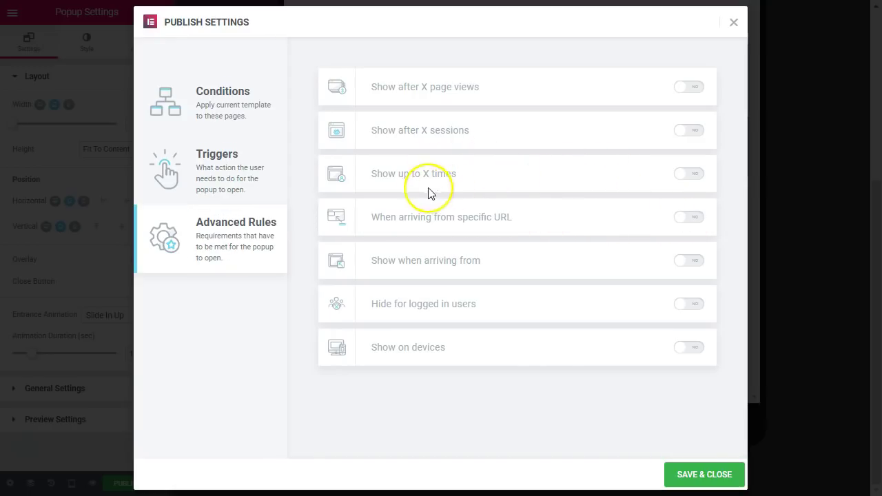
{"action": "left_click", "coordinate": [689, 174]}
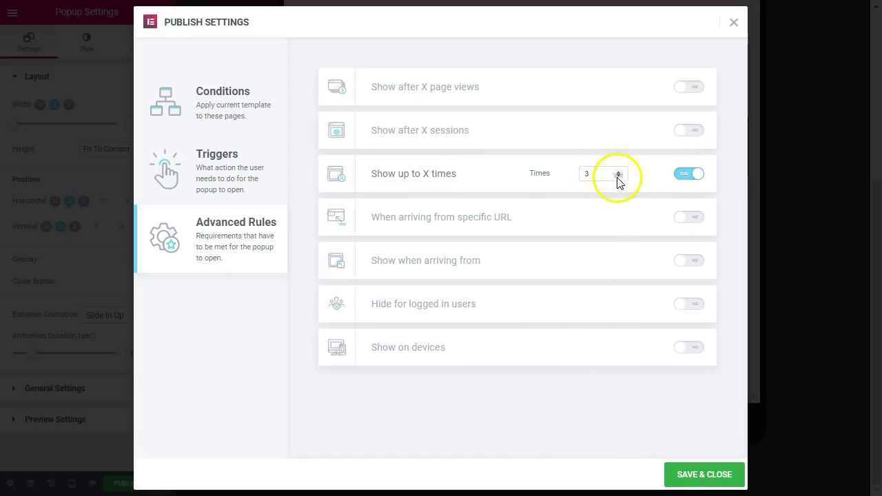
{"action": "left_click", "coordinate": [689, 175]}
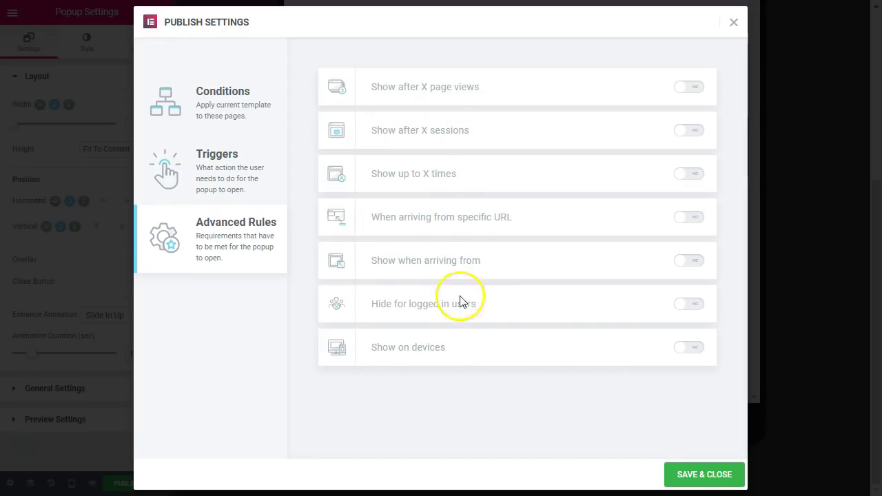
Enable Hide For Logged In Users for All Users, and save and close the publish settings.
{"action": "left_click", "coordinate": [688, 311]}
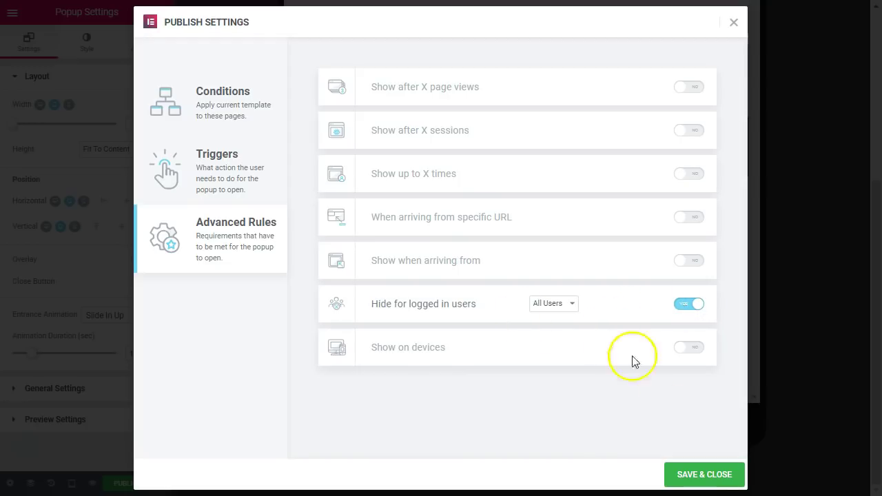
{"action": "left_click", "coordinate": [719, 475]}
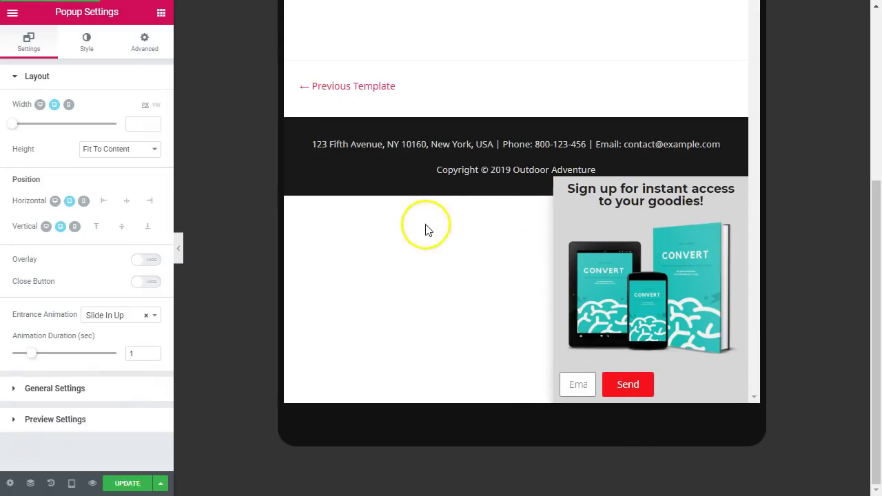
View the published popup's page, go to the site's home page and examine which popups appear while browsing it.
{"action": "left_click", "coordinate": [135, 448]}
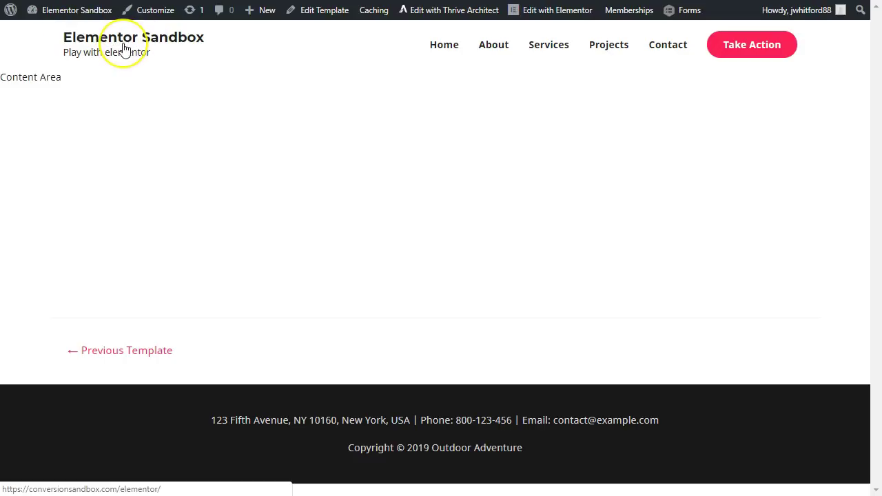
{"action": "left_click", "coordinate": [124, 49]}
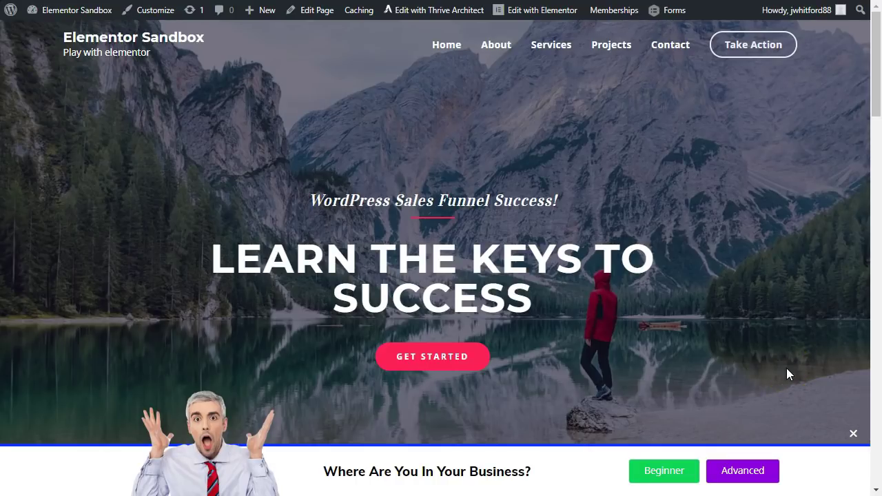
{"action": "scroll", "coordinate": [758, 345], "scroll_direction": "down", "scroll_amount": 15}
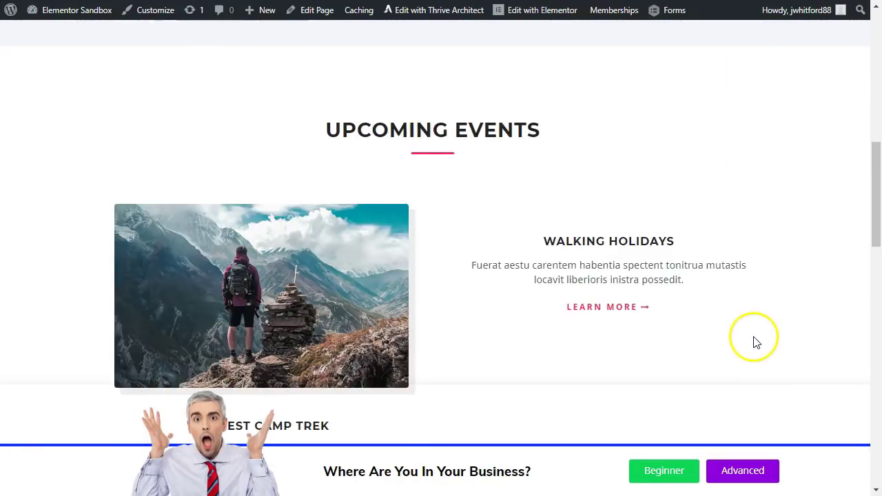
{"action": "scroll", "coordinate": [753, 338], "scroll_direction": "down", "scroll_amount": 5}
{"action": "scroll", "coordinate": [753, 338], "scroll_direction": "up", "scroll_amount": 20}
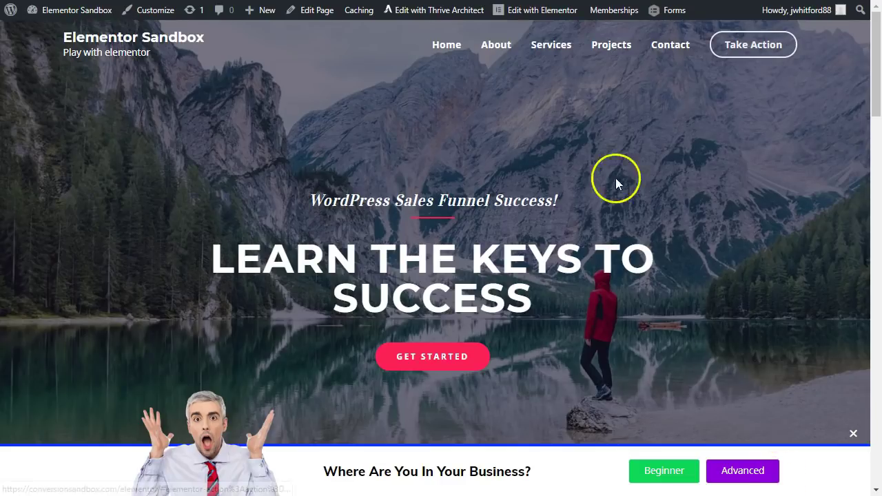
{"action": "mouse_move", "coordinate": [538, 23]}
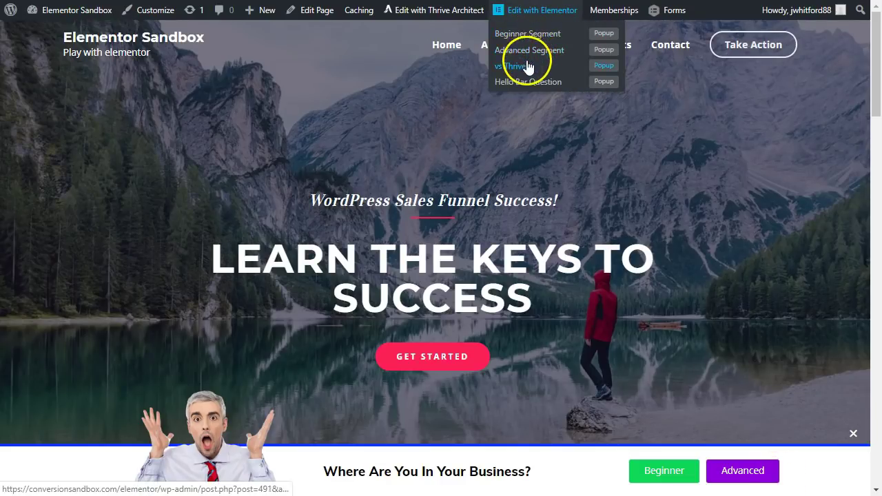
{"action": "scroll", "coordinate": [792, 411], "scroll_direction": "down", "scroll_amount": 10}
{"action": "scroll", "coordinate": [789, 406], "scroll_direction": "down", "scroll_amount": 10}
{"action": "scroll", "coordinate": [673, 342], "scroll_direction": "up", "scroll_amount": 15}
{"action": "scroll", "coordinate": [417, 193], "scroll_direction": "up", "scroll_amount": 15}
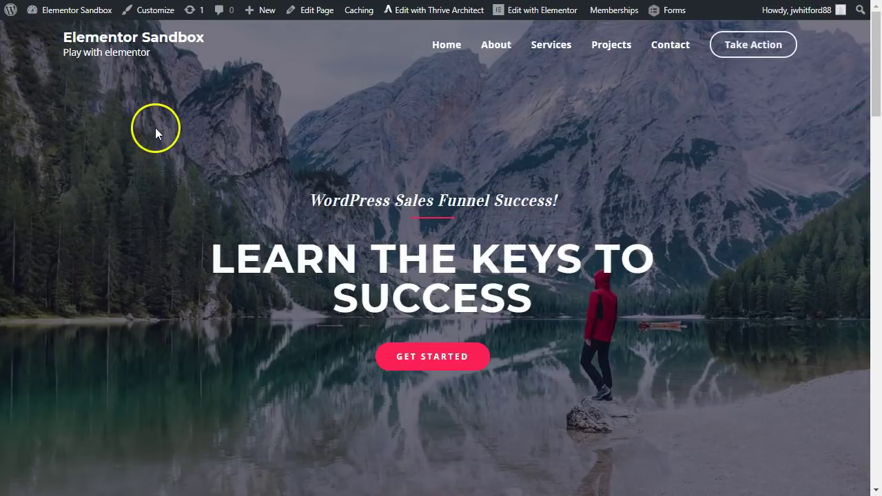
Open the Hello Bar Question popup from the home page for editing in Elementor.
{"action": "mouse_move", "coordinate": [531, 7]}
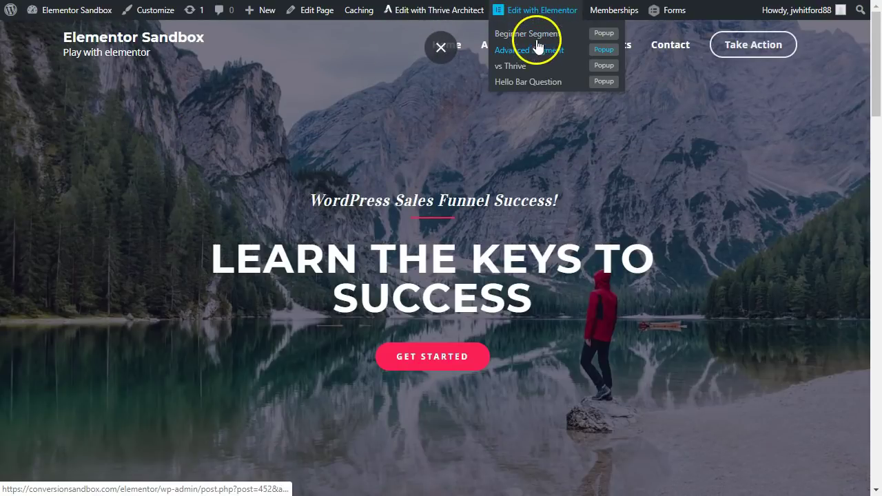
{"action": "left_click", "coordinate": [549, 85]}
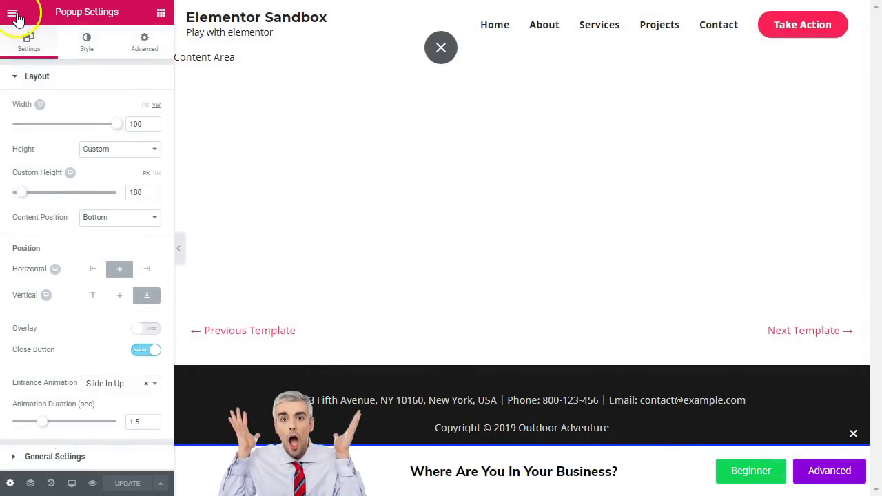
Try to change the Hello Bar Question popup's status to Draft by publishing it and saving its Entire Site display conditions.
{"action": "scroll", "coordinate": [57, 244], "scroll_direction": "down", "scroll_amount": 1}
{"action": "left_click", "coordinate": [137, 429]}
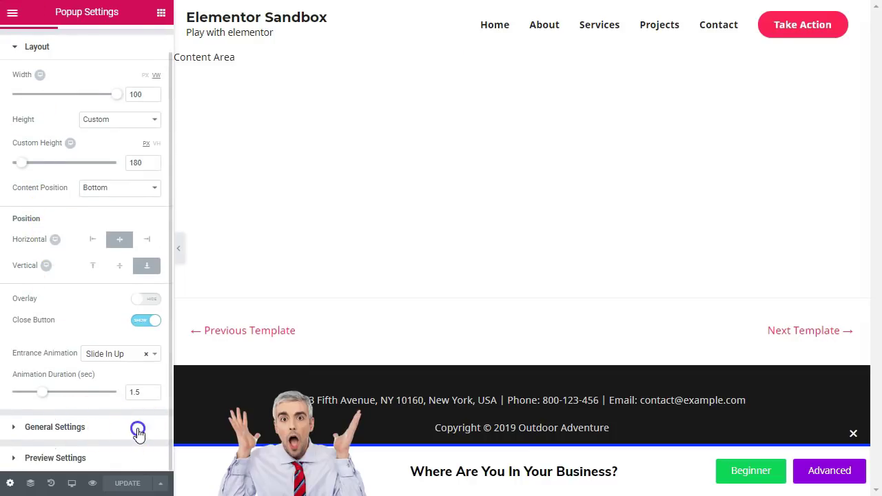
{"action": "left_click", "coordinate": [129, 176]}
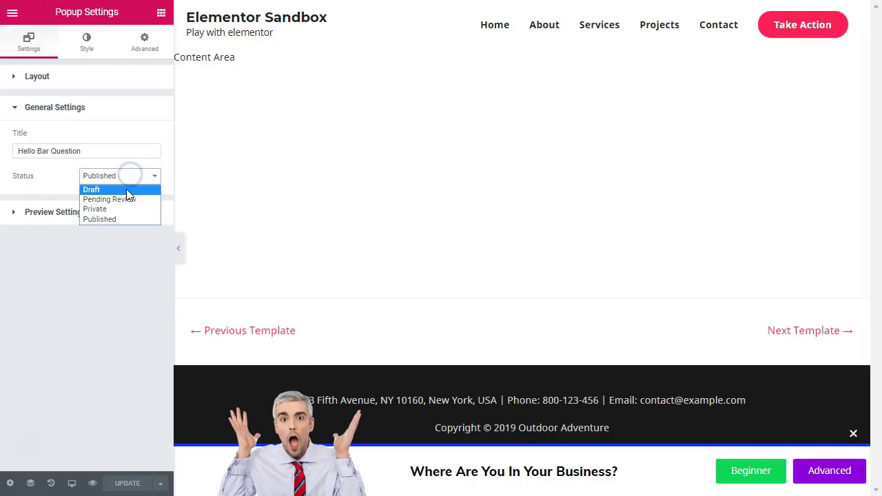
{"action": "left_click", "coordinate": [127, 188]}
{"action": "left_click", "coordinate": [141, 486]}
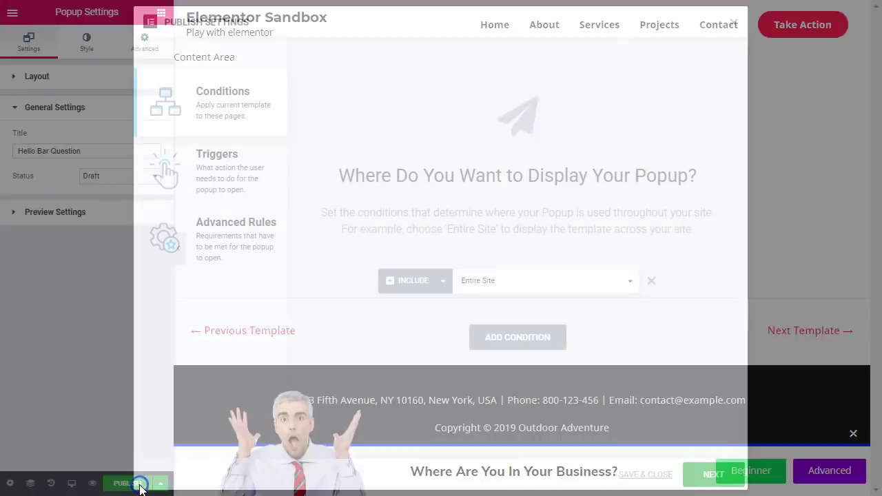
{"action": "left_click", "coordinate": [668, 476]}
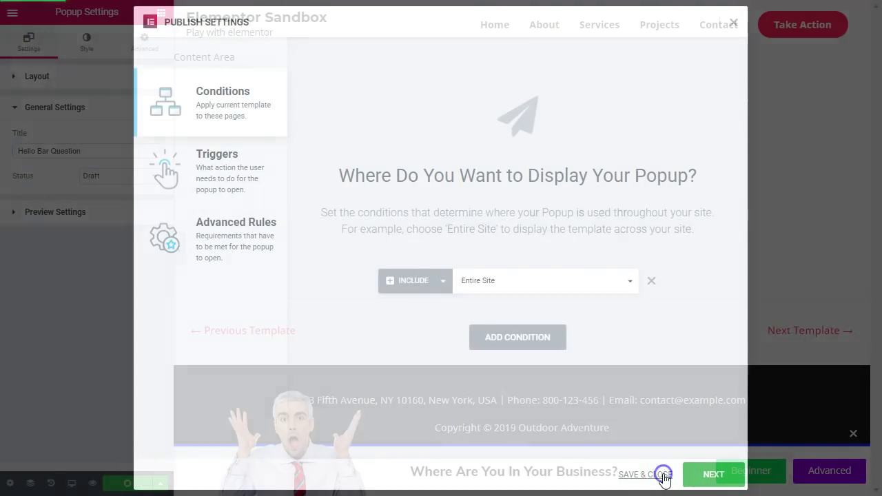
{"action": "left_click", "coordinate": [11, 14]}
{"action": "left_click", "coordinate": [12, 14]}
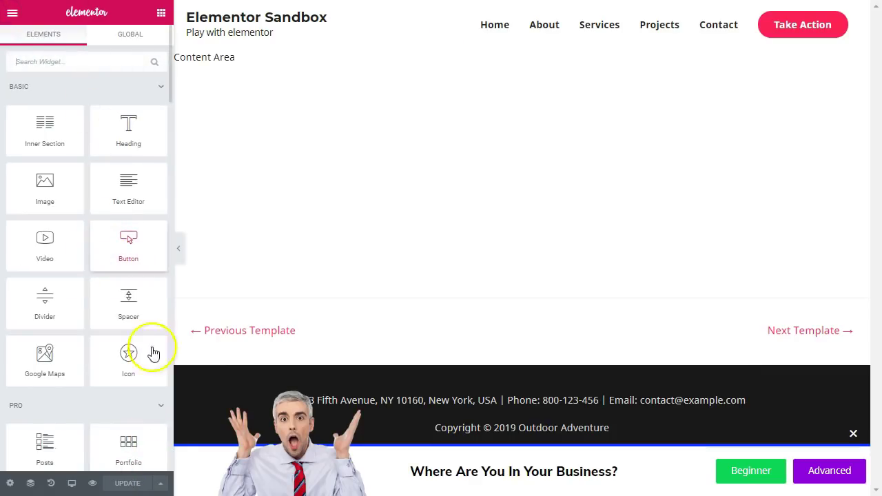
Set the Hello Bar Question popup's status to Draft in its general settings and save it as a draft.
{"action": "left_click", "coordinate": [9, 484]}
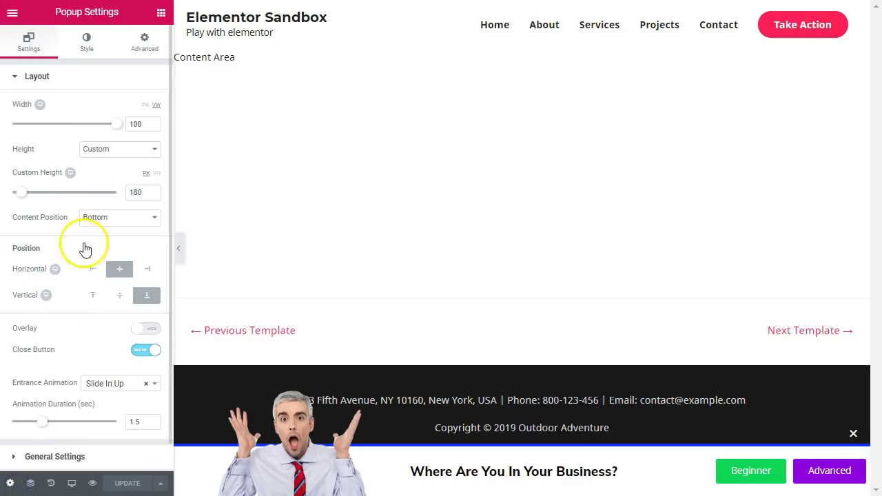
{"action": "scroll", "coordinate": [114, 344], "scroll_direction": "down", "scroll_amount": 1}
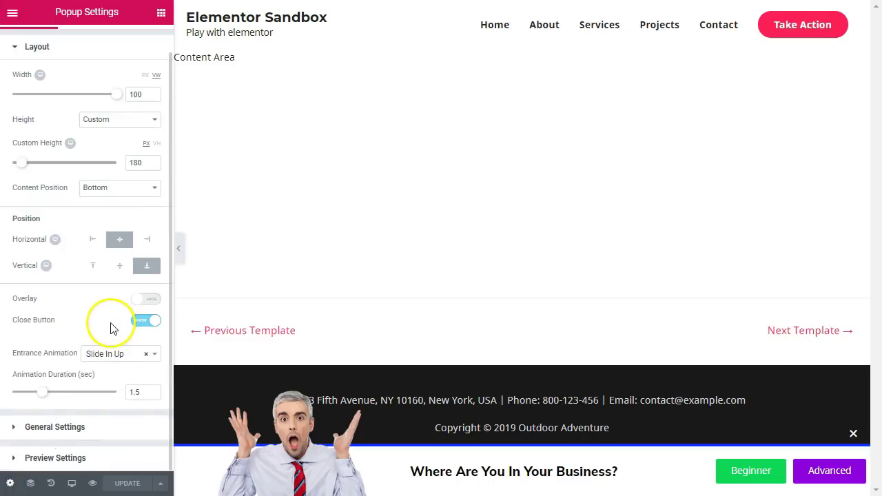
{"action": "left_click", "coordinate": [117, 429]}
{"action": "left_click", "coordinate": [132, 176]}
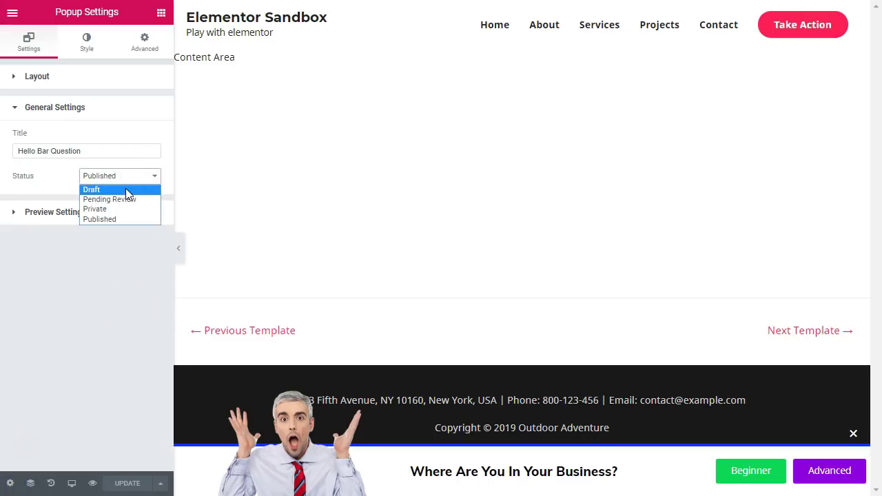
{"action": "left_click", "coordinate": [126, 190]}
{"action": "left_click", "coordinate": [12, 12]}
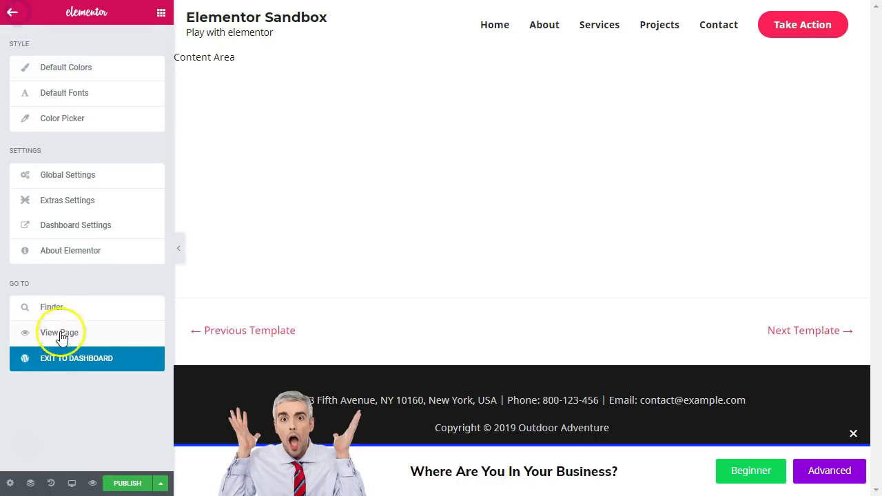
{"action": "left_click", "coordinate": [111, 367]}
{"action": "left_click", "coordinate": [562, 73]}
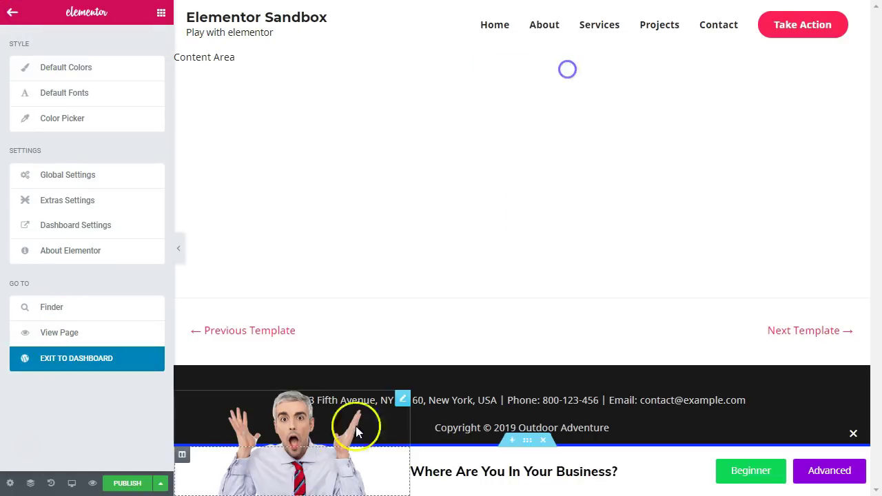
{"action": "left_click", "coordinate": [160, 483]}
{"action": "left_click", "coordinate": [59, 353]}
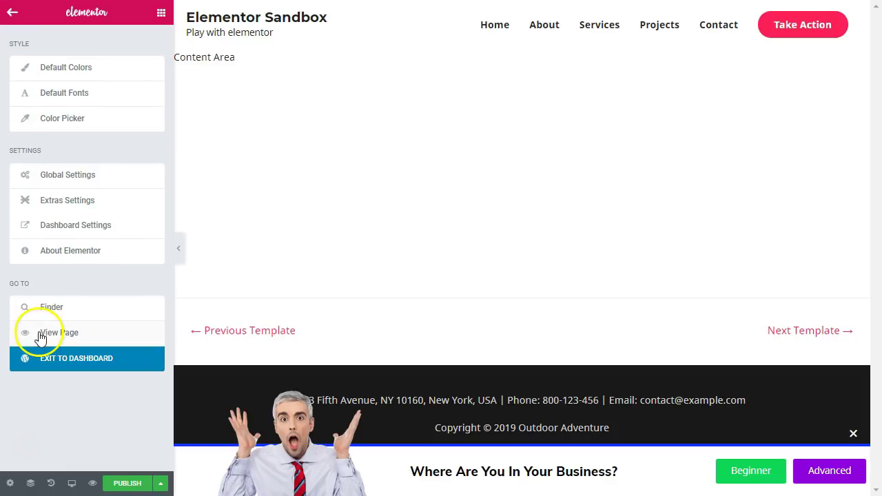
View the Hello Bar Question page, close the lipstick popup and return to the home page to check which popups load.
{"action": "left_click", "coordinate": [39, 335]}
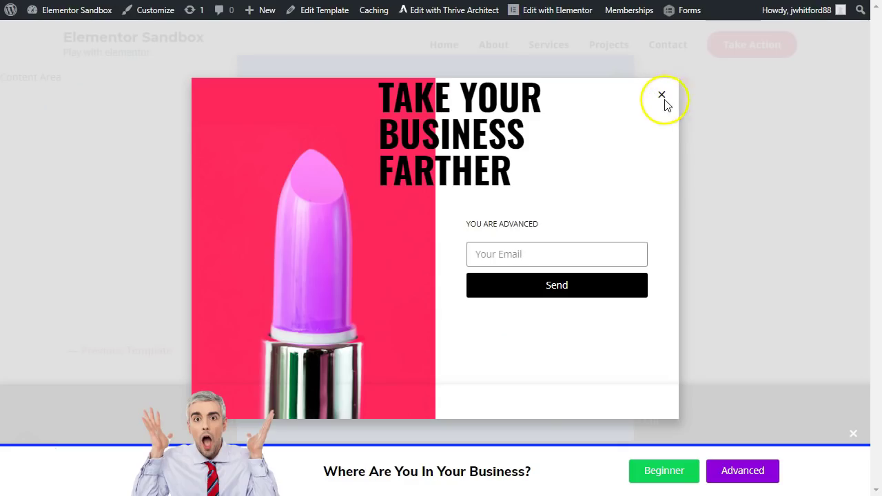
{"action": "left_click", "coordinate": [662, 94]}
{"action": "left_click", "coordinate": [120, 38]}
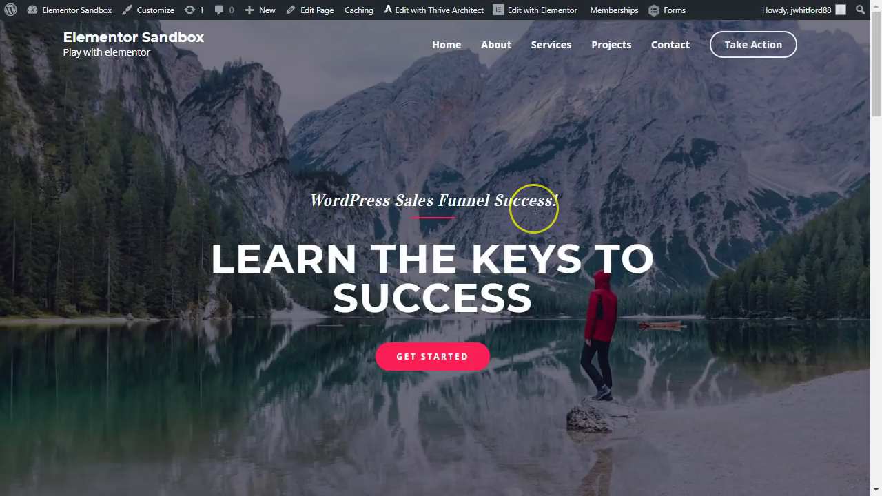
{"action": "mouse_move", "coordinate": [542, 11]}
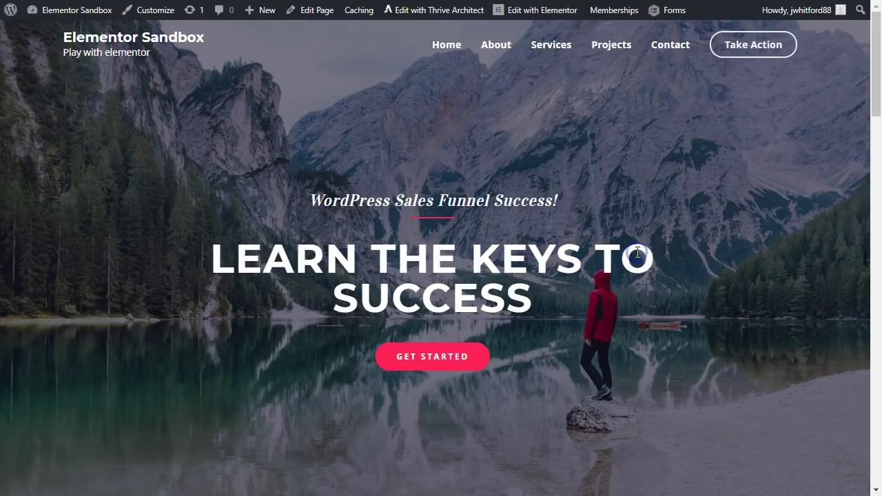
Clear the site's cache and reload the home page.
{"action": "mouse_move", "coordinate": [359, 9]}
{"action": "left_click", "coordinate": [360, 32]}
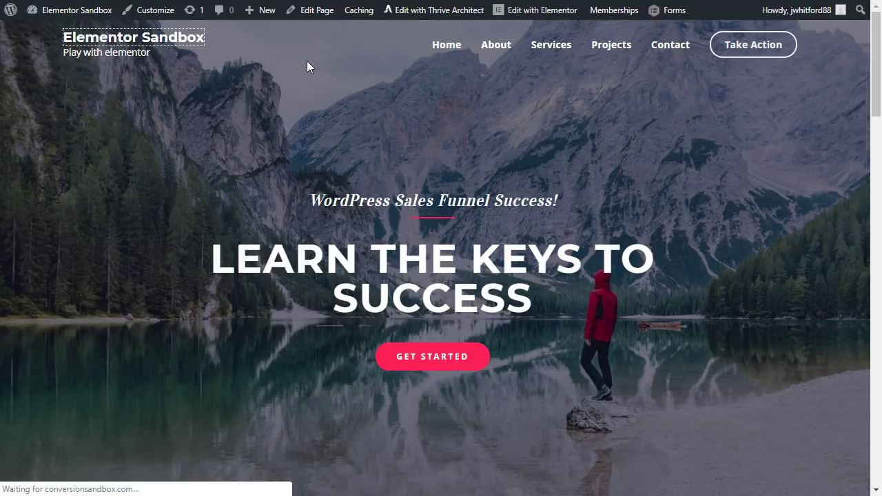
{"action": "left_click", "coordinate": [448, 46]}
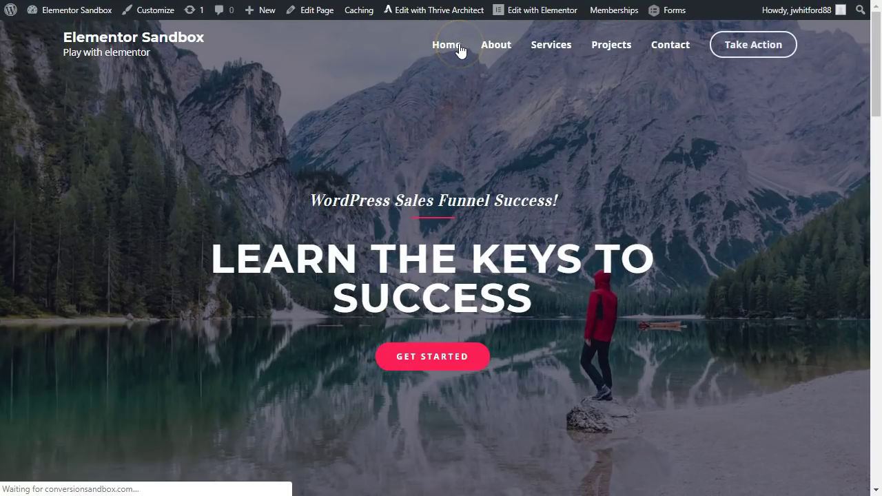
Return to the slide-in popup's Elementor editor and change its included display condition from Singular to Entire Site.
{"action": "left_click", "coordinate": [540, 36]}
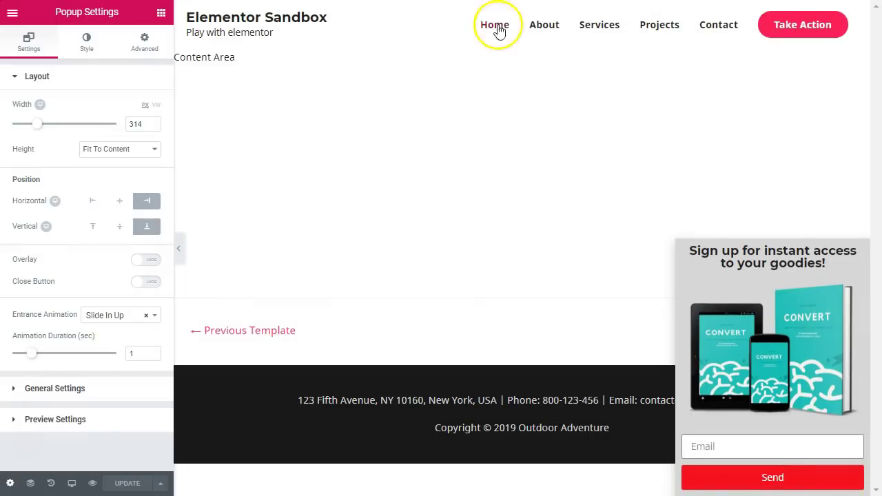
{"action": "left_click", "coordinate": [161, 483]}
{"action": "left_click", "coordinate": [98, 375]}
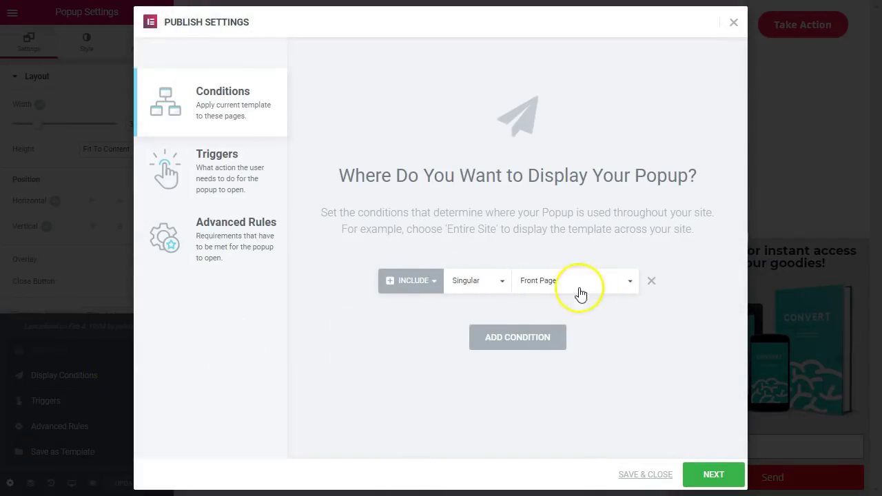
{"action": "left_click", "coordinate": [475, 281]}
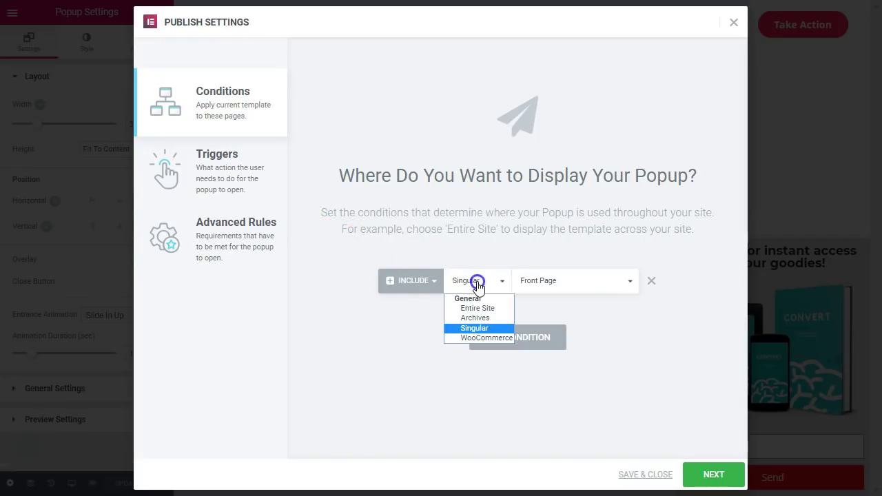
{"action": "left_click", "coordinate": [482, 309]}
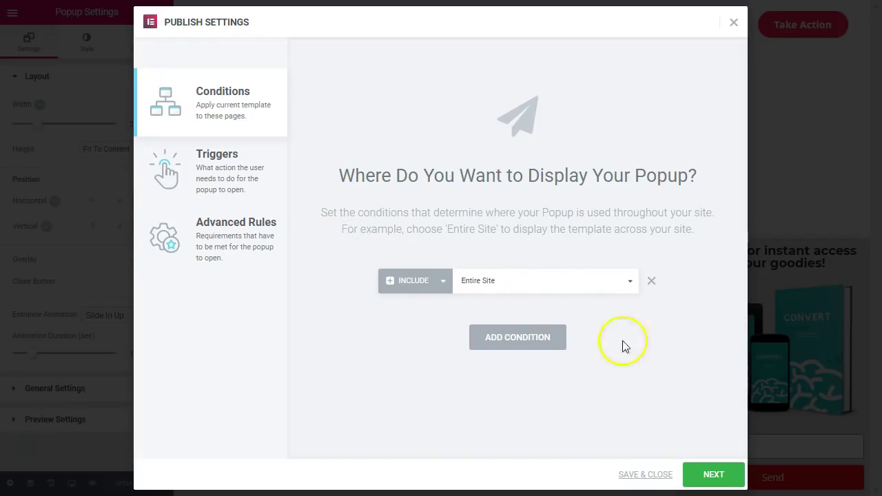
Turn off the slide-in's On Scroll trigger, keep the advanced rules as they are, and save the publish settings.
{"action": "left_click", "coordinate": [708, 476]}
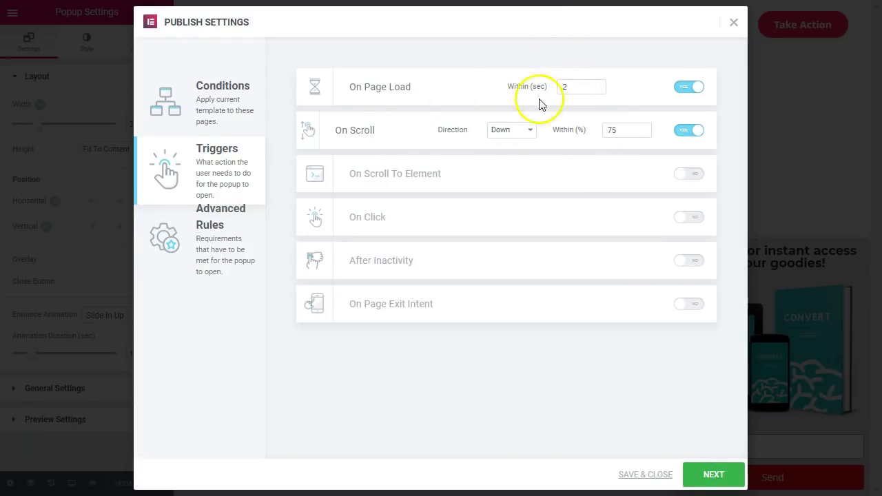
{"action": "left_click", "coordinate": [688, 131]}
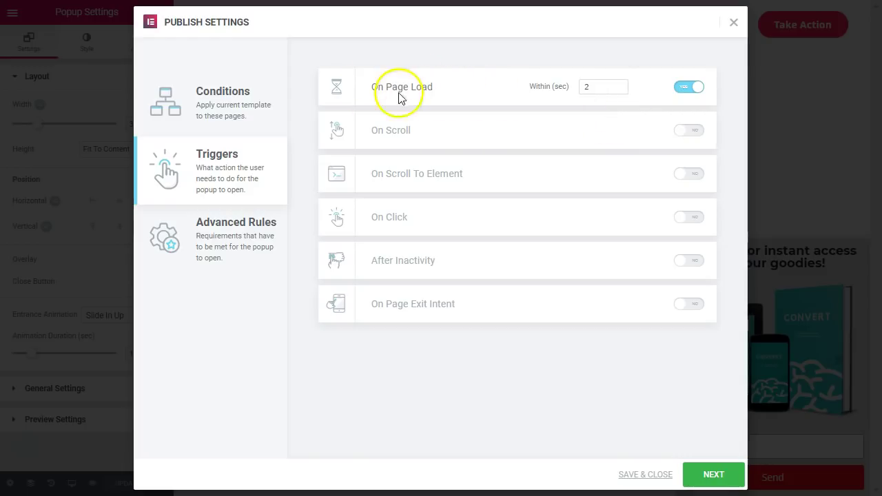
{"action": "left_click", "coordinate": [715, 472]}
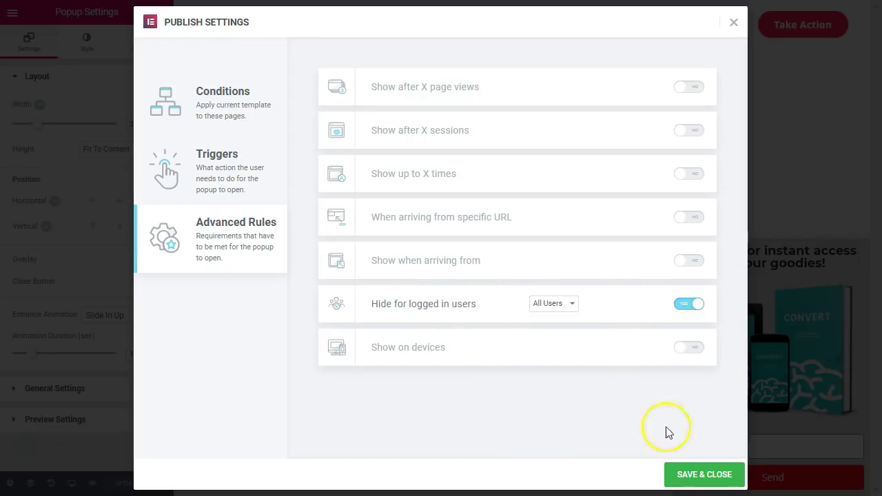
{"action": "left_click", "coordinate": [693, 473]}
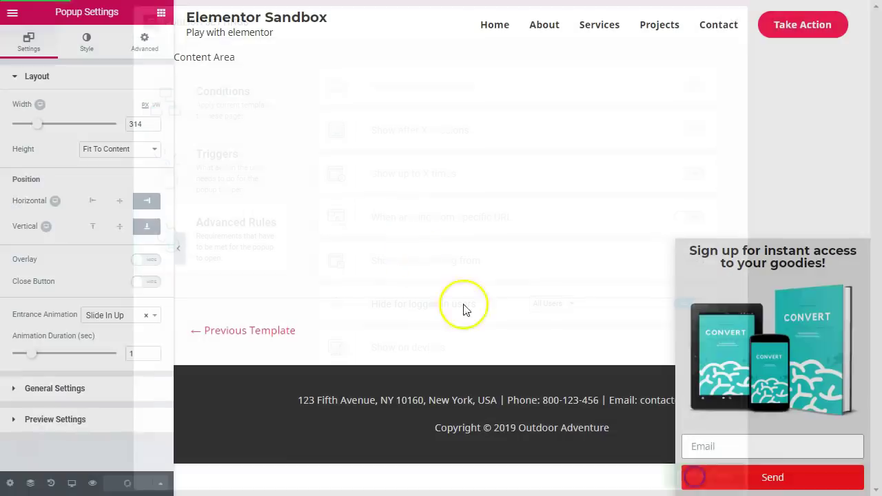
View the slide-in's page from the editor, go to the home page and look through it for the slide-in.
{"action": "left_click", "coordinate": [160, 482]}
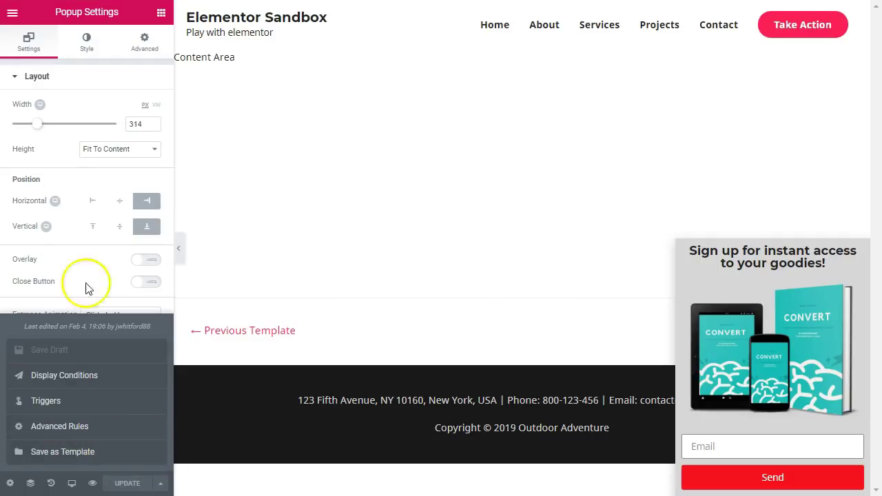
{"action": "left_click", "coordinate": [14, 13]}
{"action": "left_click", "coordinate": [54, 359]}
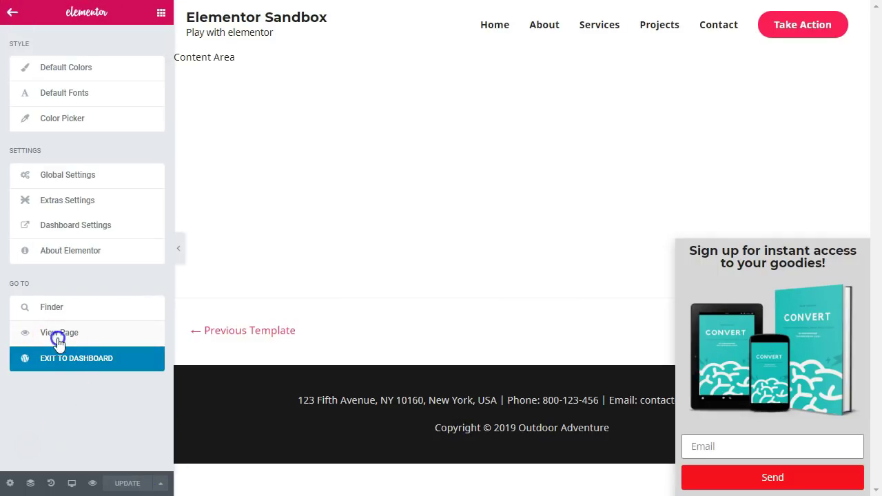
{"action": "right_click", "coordinate": [292, 20]}
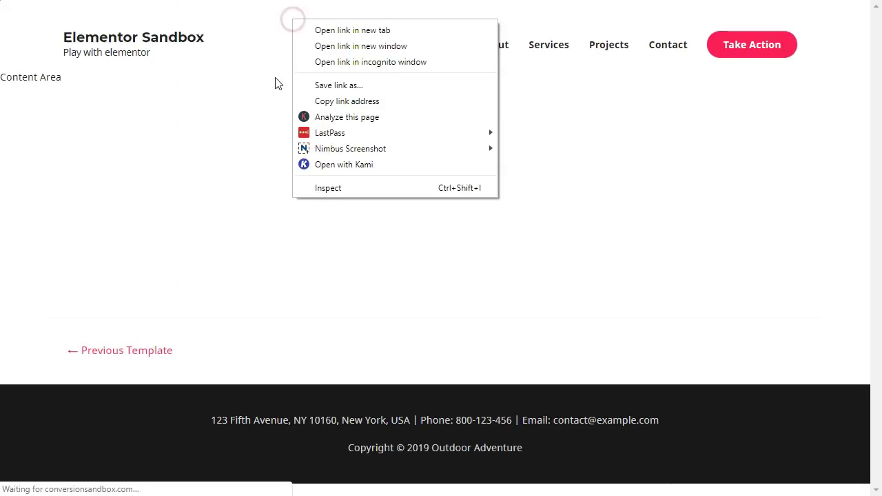
{"action": "left_click", "coordinate": [172, 45]}
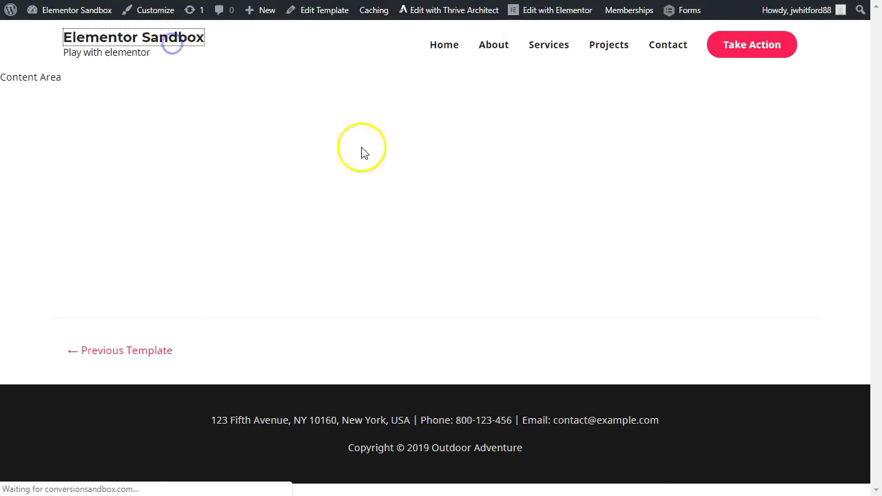
{"action": "scroll", "coordinate": [441, 165], "scroll_direction": "down", "scroll_amount": 10}
{"action": "scroll", "coordinate": [501, 197], "scroll_direction": "down", "scroll_amount": 8}
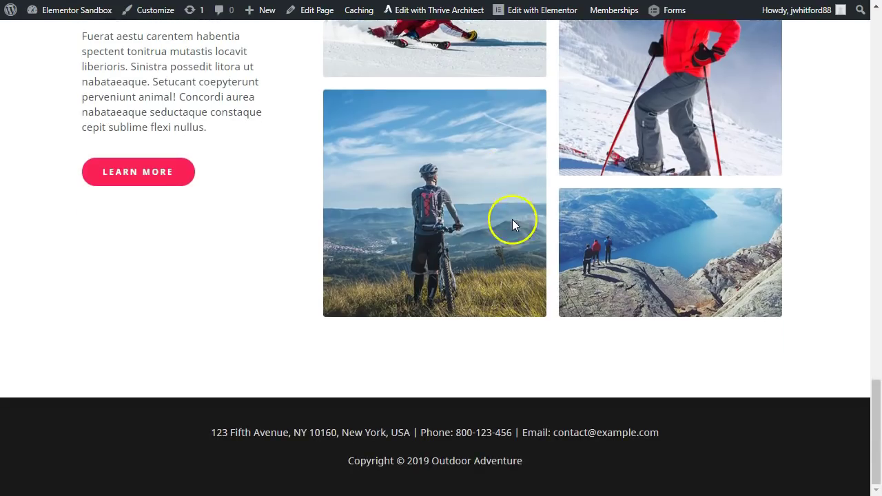
{"action": "scroll", "coordinate": [516, 222], "scroll_direction": "up", "scroll_amount": 20}
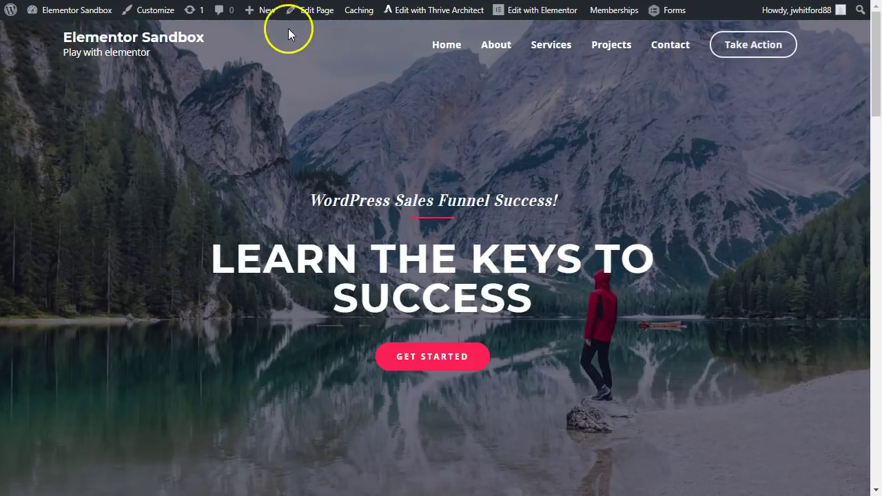
Open the home page in an incognito window, check the slide-in and its email field while browsing the page, and minimize the window.
{"action": "right_click", "coordinate": [77, 39]}
{"action": "left_click", "coordinate": [121, 81]}
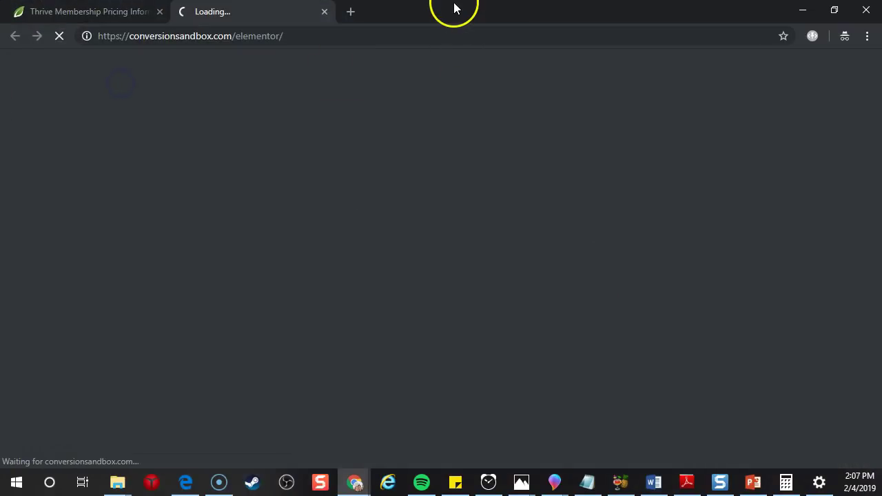
{"action": "scroll", "coordinate": [666, 144], "scroll_direction": "down", "scroll_amount": 4}
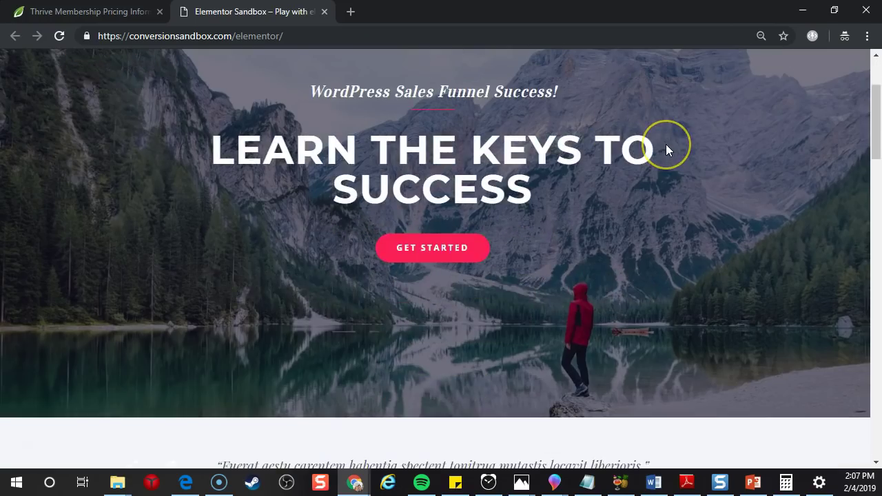
{"action": "scroll", "coordinate": [666, 149], "scroll_direction": "down", "scroll_amount": 2}
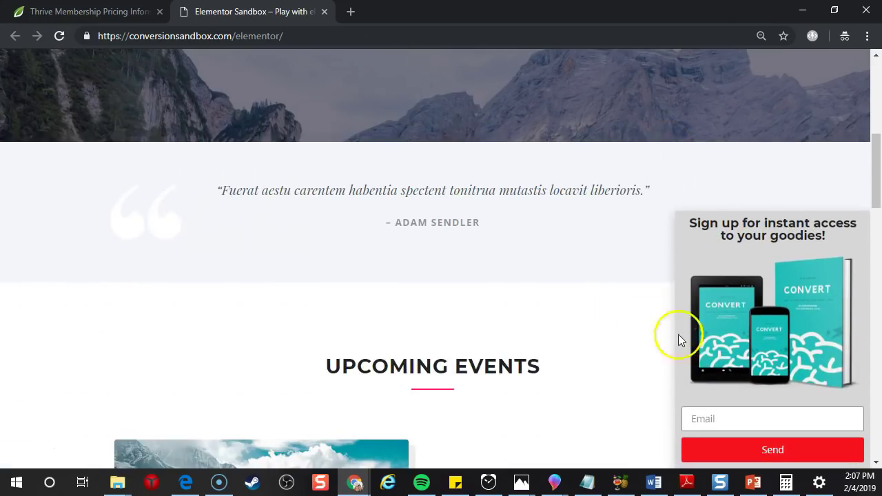
{"action": "scroll", "coordinate": [678, 335], "scroll_direction": "down", "scroll_amount": 6}
{"action": "left_click", "coordinate": [723, 425]}
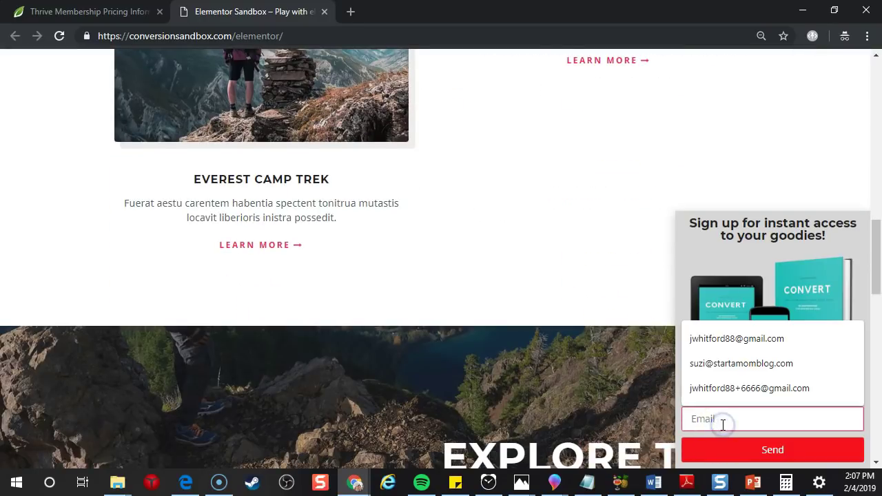
{"action": "scroll", "coordinate": [575, 229], "scroll_direction": "up", "scroll_amount": 10}
{"action": "scroll", "coordinate": [565, 248], "scroll_direction": "down", "scroll_amount": 12}
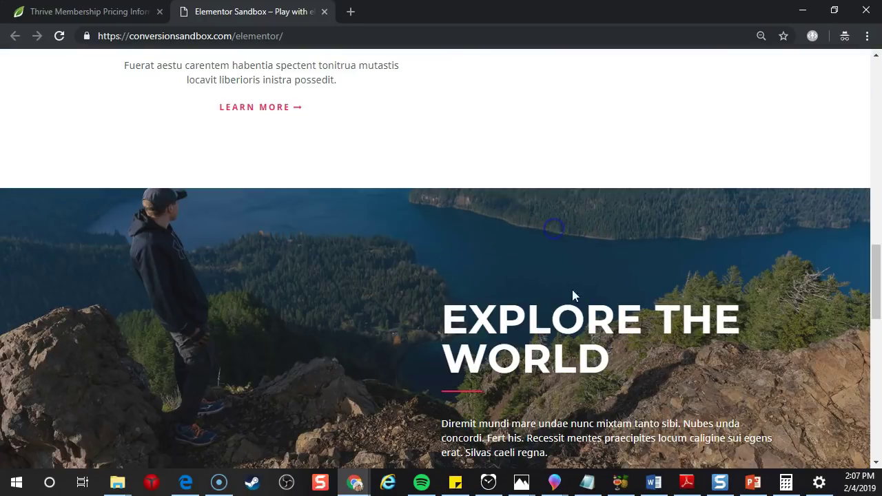
{"action": "scroll", "coordinate": [545, 305], "scroll_direction": "down", "scroll_amount": 10}
{"action": "scroll", "coordinate": [317, 178], "scroll_direction": "up", "scroll_amount": 14}
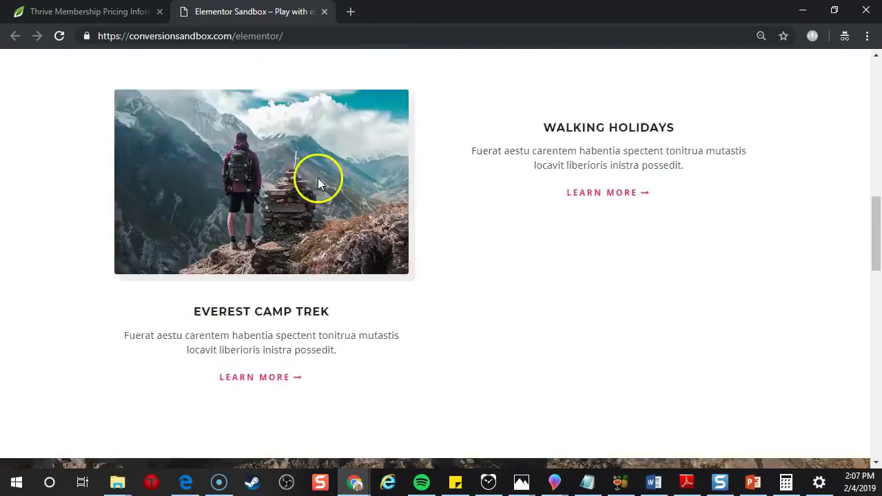
{"action": "scroll", "coordinate": [318, 178], "scroll_direction": "up", "scroll_amount": 15}
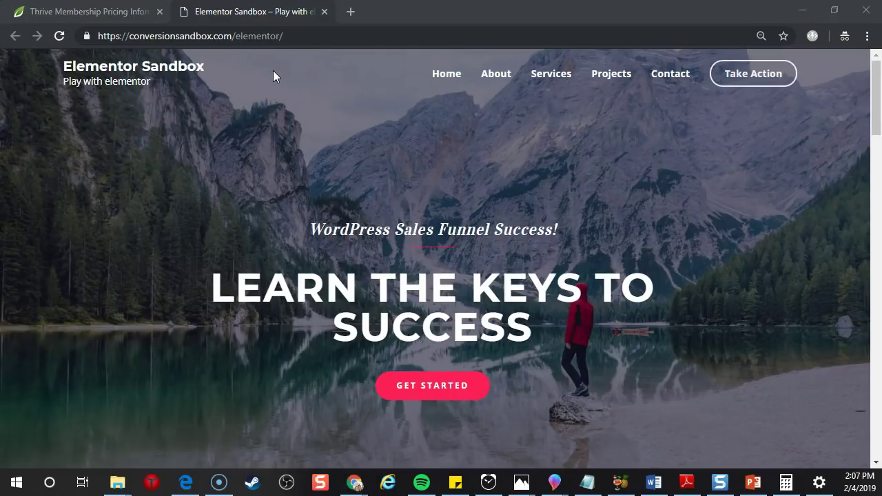
{"action": "left_click", "coordinate": [801, 11]}
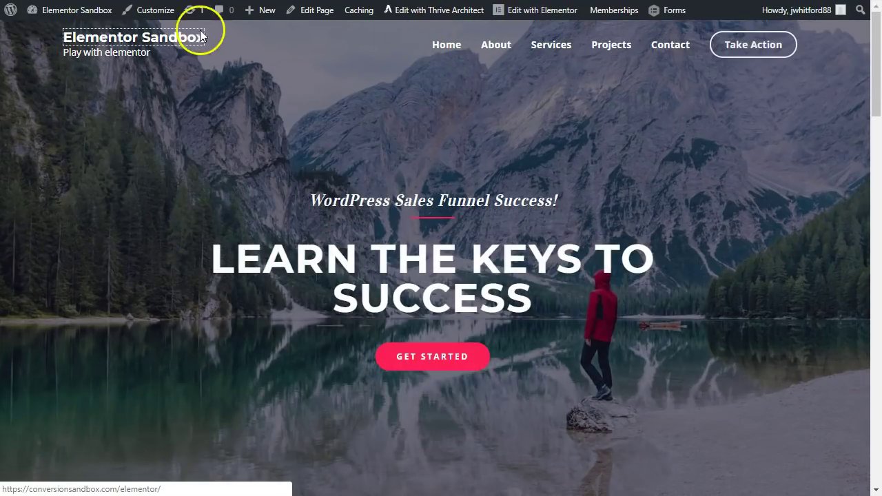
Go to the WordPress dashboard and open Thrive Leads.
{"action": "mouse_move", "coordinate": [65, 16]}
{"action": "left_click", "coordinate": [61, 34]}
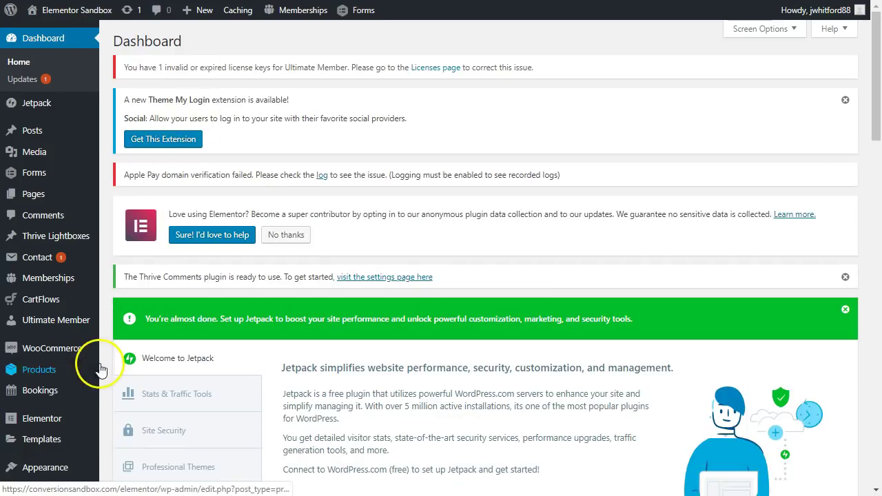
{"action": "scroll", "coordinate": [69, 289], "scroll_direction": "down", "scroll_amount": 5}
{"action": "mouse_move", "coordinate": [62, 457]}
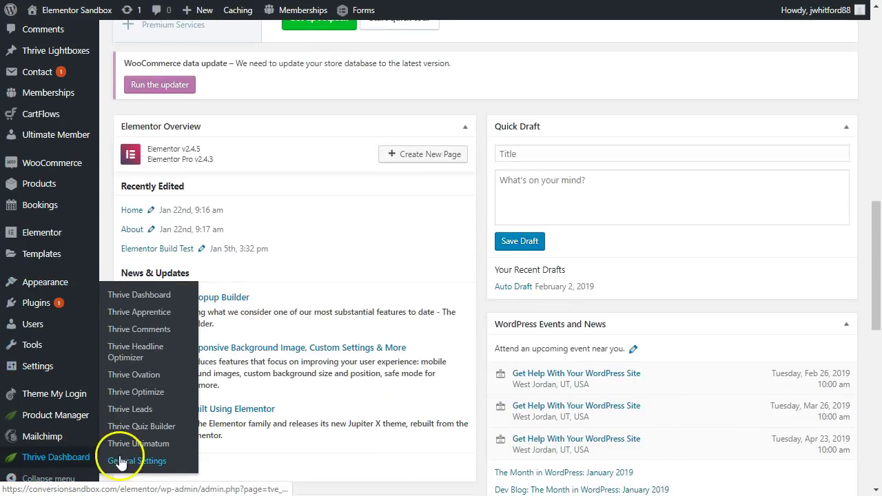
{"action": "left_click", "coordinate": [134, 410]}
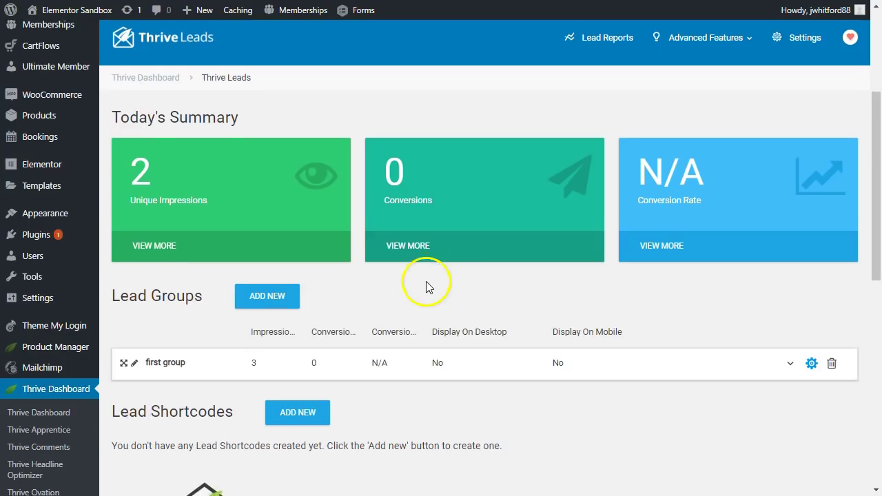
Add a lead group named "Vs Elementor" and open its display settings.
{"action": "scroll", "coordinate": [254, 166], "scroll_direction": "down", "scroll_amount": 2}
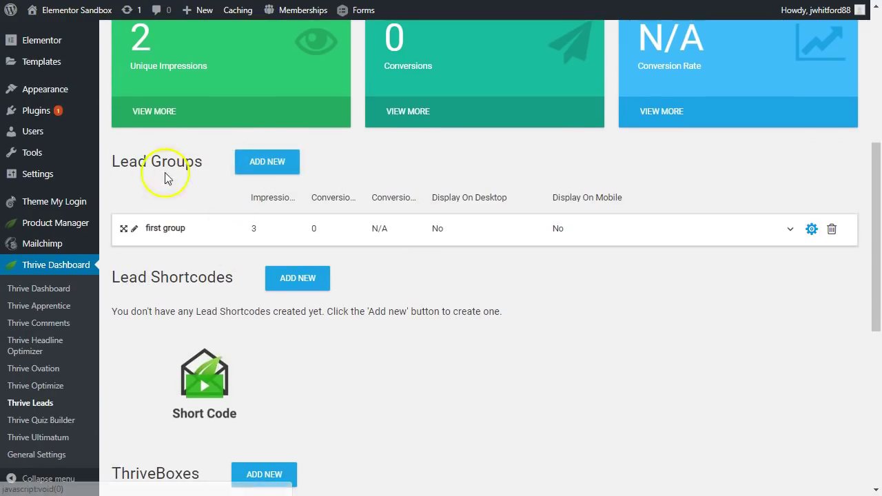
{"action": "left_click", "coordinate": [251, 161]}
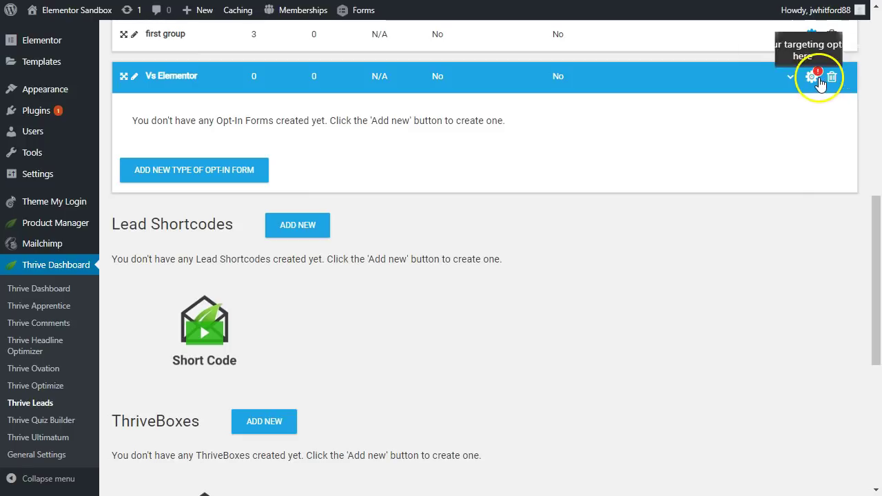
{"action": "left_click", "coordinate": [815, 77]}
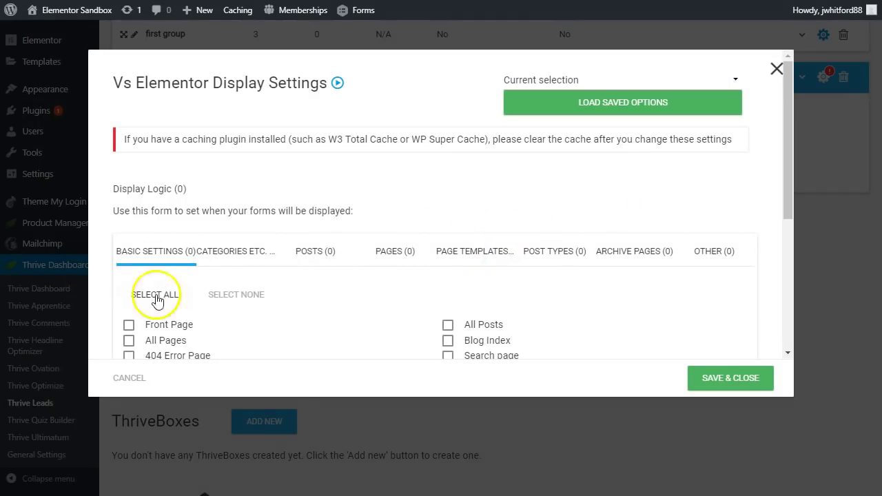
Enable display on the Front Page in the Vs Elementor group's basic display settings.
{"action": "left_click", "coordinate": [129, 325]}
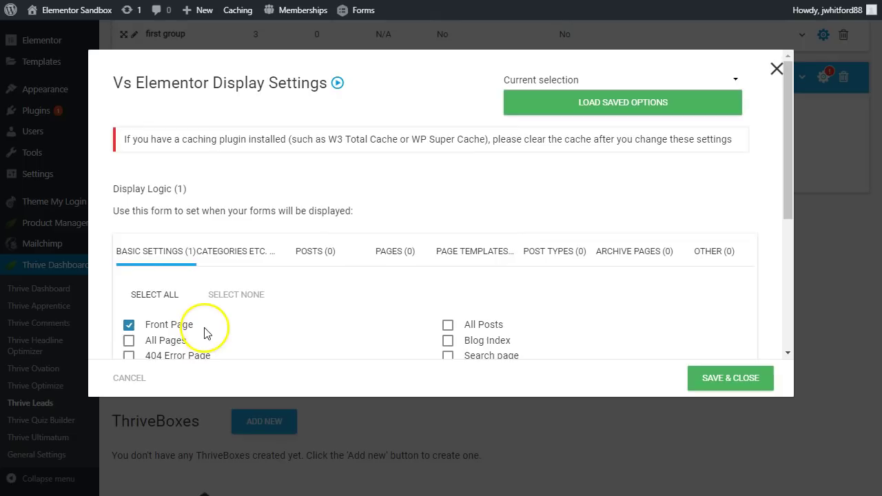
{"action": "scroll", "coordinate": [310, 339], "scroll_direction": "down", "scroll_amount": 2}
{"action": "scroll", "coordinate": [515, 343], "scroll_direction": "up", "scroll_amount": 1}
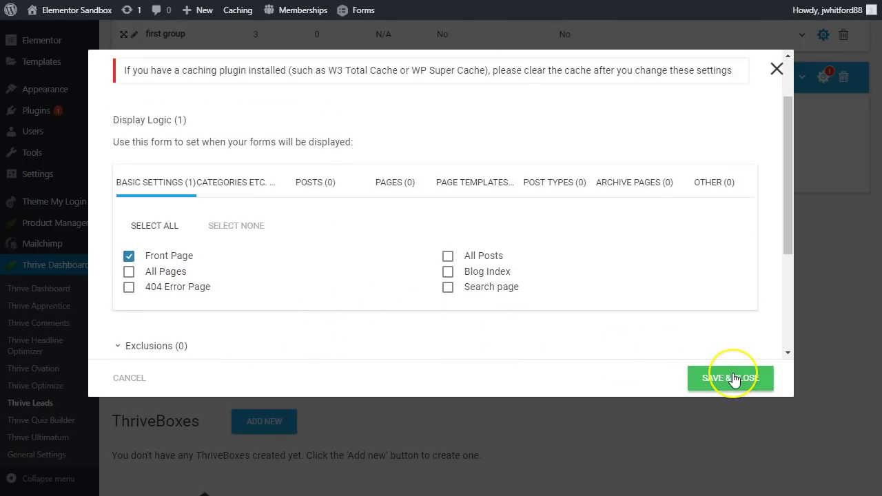
Examine the display targeting options for posts, categories and individual pages.
{"action": "left_click", "coordinate": [323, 191]}
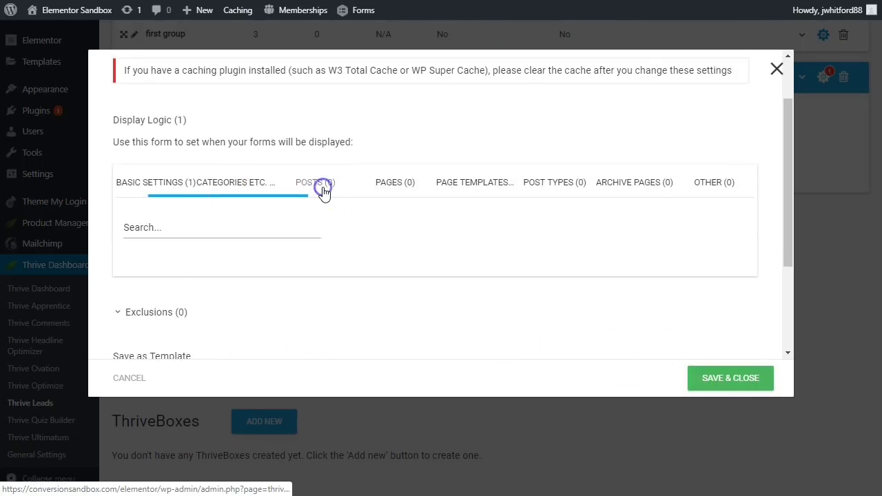
{"action": "left_click", "coordinate": [231, 234]}
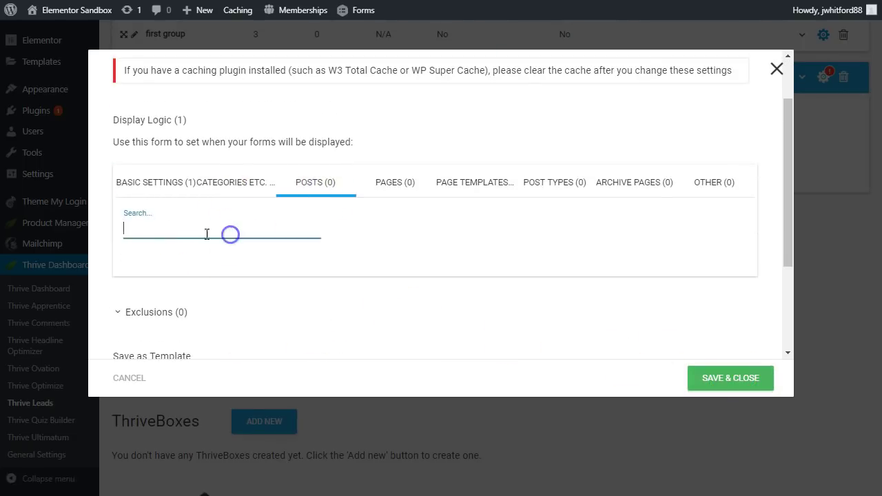
{"action": "left_click", "coordinate": [247, 183]}
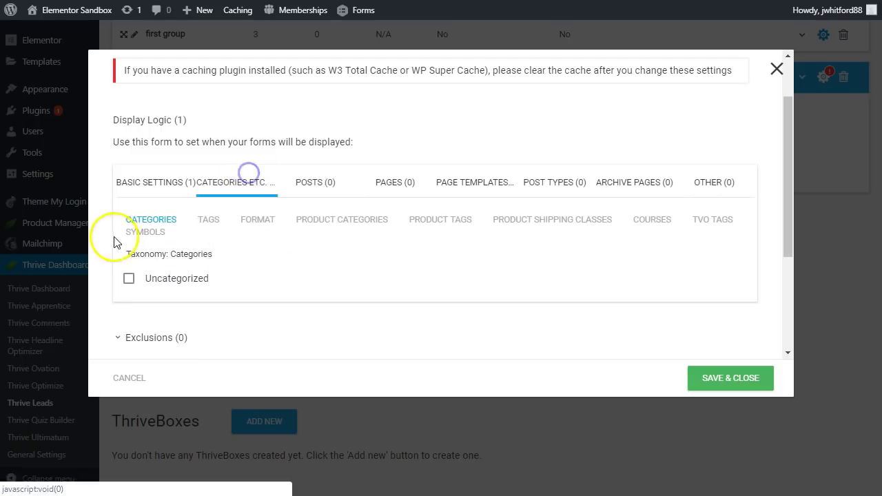
{"action": "left_click", "coordinate": [390, 185]}
{"action": "scroll", "coordinate": [282, 274], "scroll_direction": "down", "scroll_amount": 5}
{"action": "scroll", "coordinate": [317, 270], "scroll_direction": "up", "scroll_amount": 2}
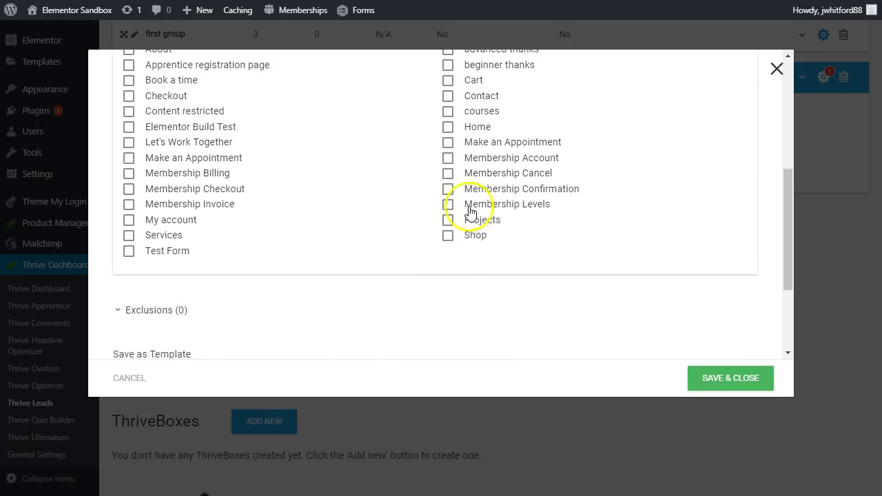
{"action": "scroll", "coordinate": [452, 217], "scroll_direction": "up", "scroll_amount": 4}
Examine the display options for page templates, post types, archive pages, visitor status and direct URLs.
{"action": "left_click", "coordinate": [484, 119]}
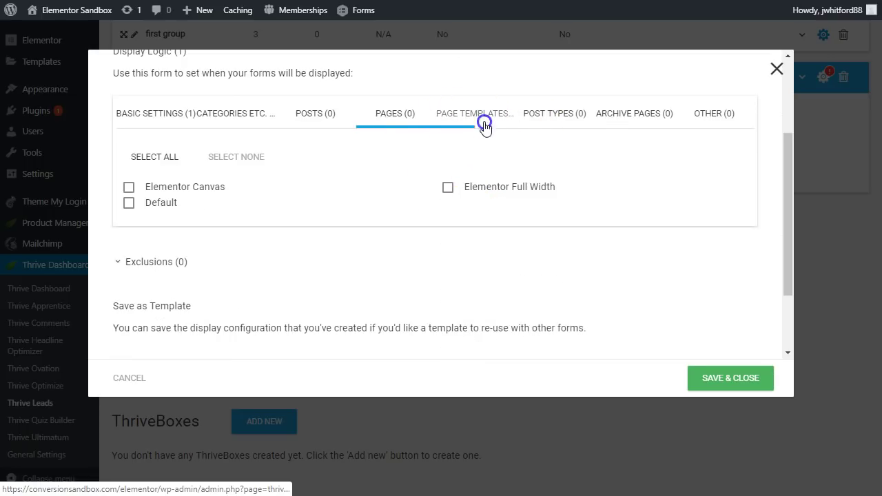
{"action": "left_click", "coordinate": [563, 119]}
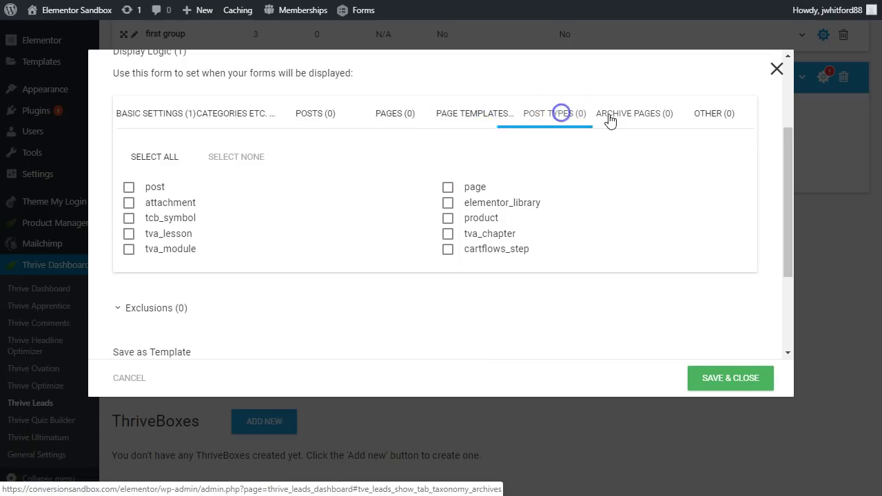
{"action": "left_click", "coordinate": [624, 119]}
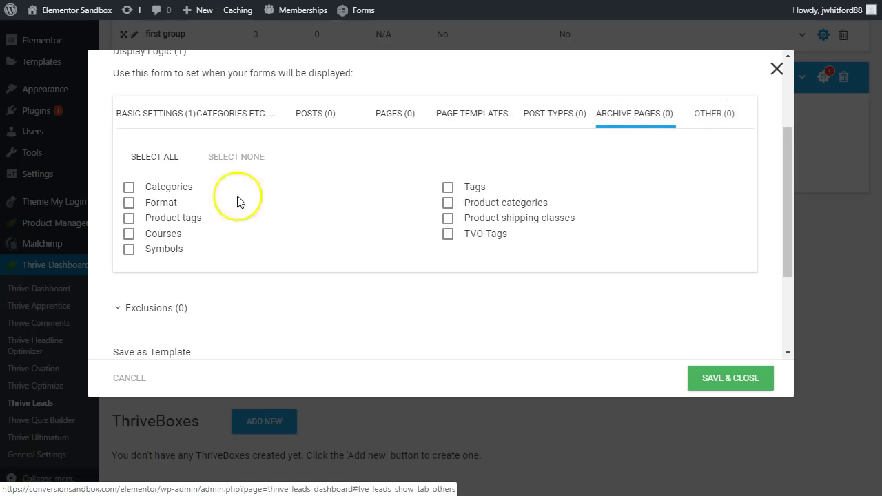
{"action": "left_click", "coordinate": [127, 219]}
{"action": "left_click", "coordinate": [712, 116]}
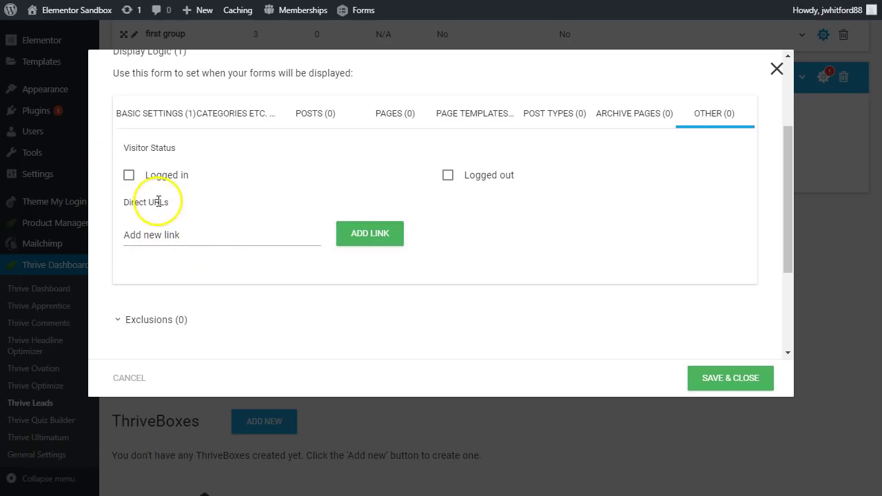
{"action": "left_click", "coordinate": [177, 232]}
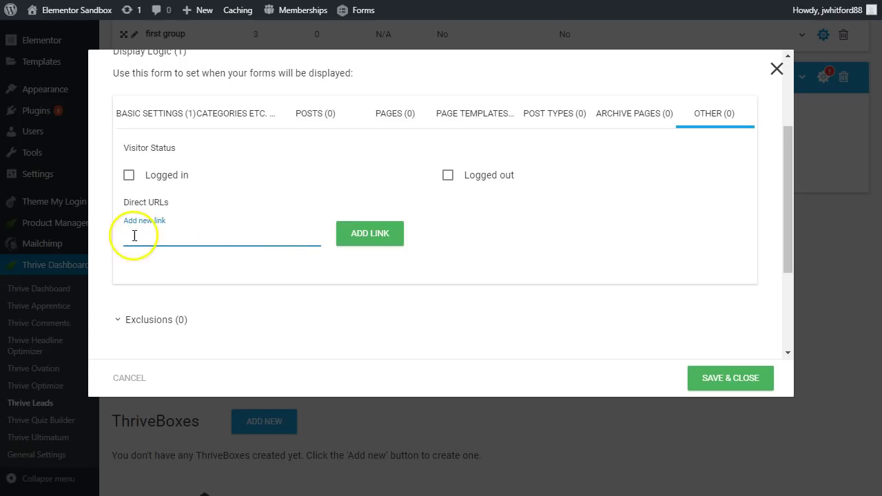
{"action": "left_click", "coordinate": [210, 202]}
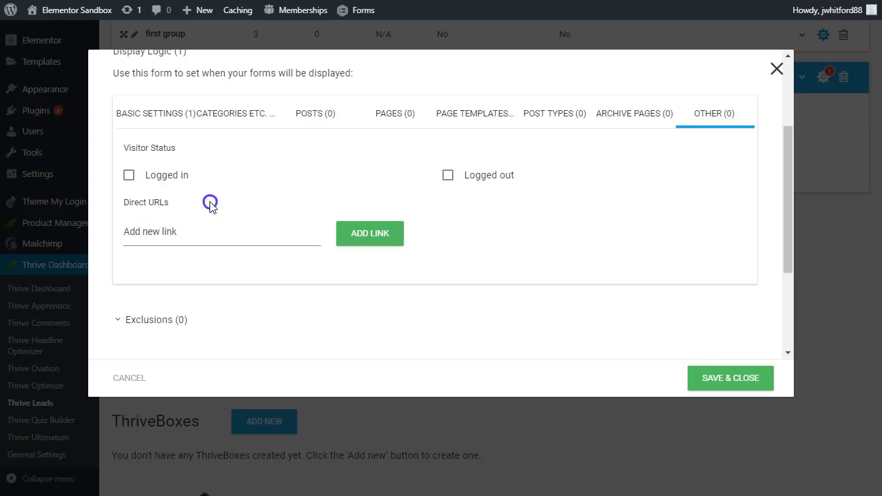
{"action": "scroll", "coordinate": [597, 191], "scroll_direction": "up", "scroll_amount": 2}
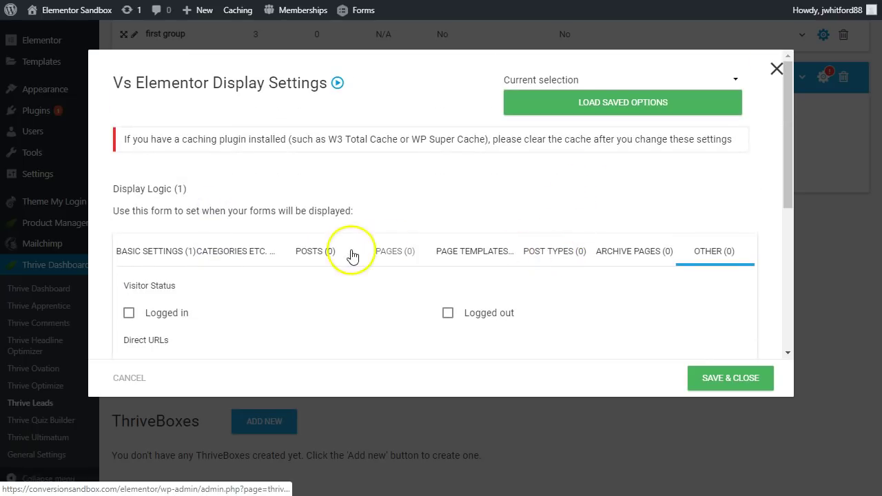
Clear Front Page, enable All Pages in the basic display settings, and save the Vs Elementor display settings.
{"action": "left_click", "coordinate": [317, 252]}
{"action": "left_click", "coordinate": [246, 253]}
{"action": "left_click", "coordinate": [168, 252]}
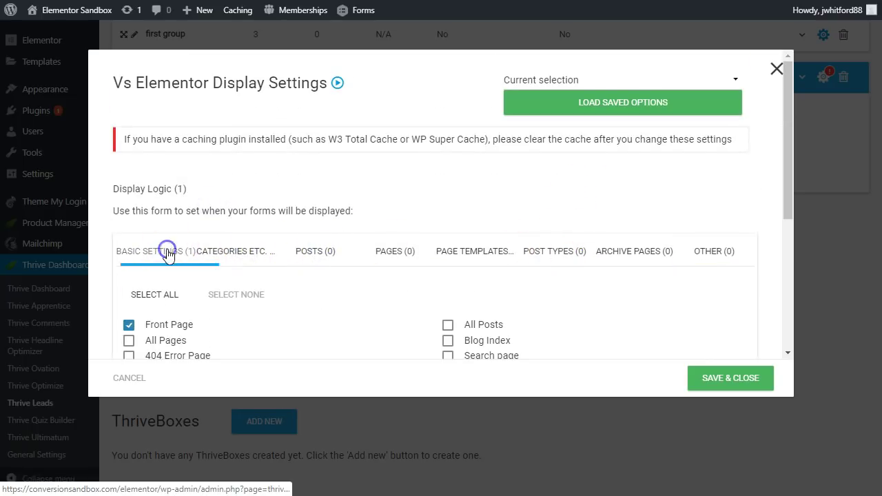
{"action": "scroll", "coordinate": [222, 252], "scroll_direction": "down", "scroll_amount": 2}
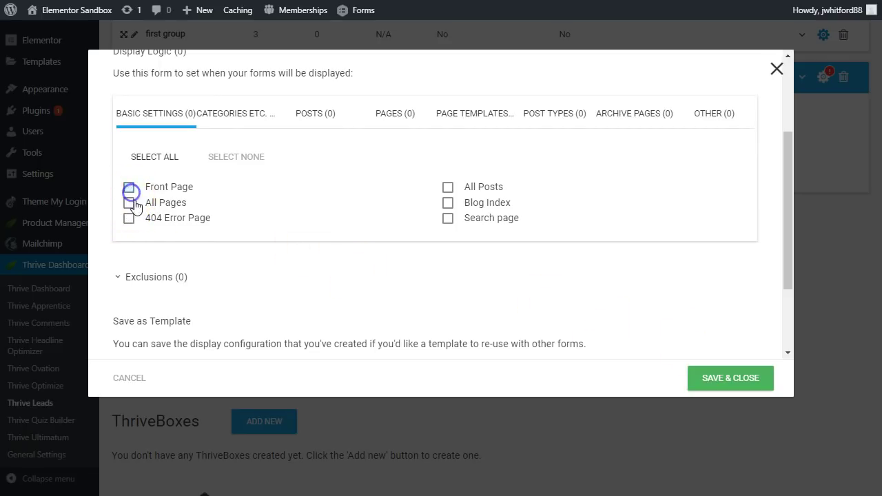
{"action": "left_click", "coordinate": [134, 208]}
{"action": "left_click", "coordinate": [131, 205]}
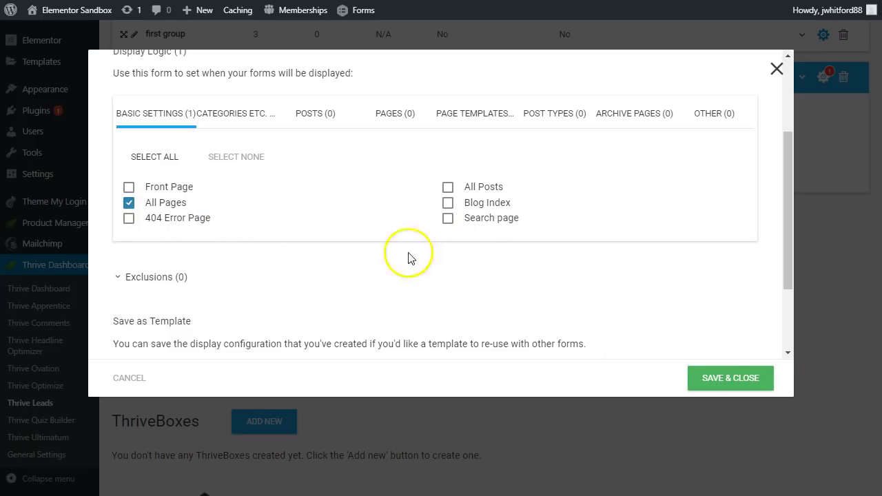
{"action": "left_click", "coordinate": [739, 383]}
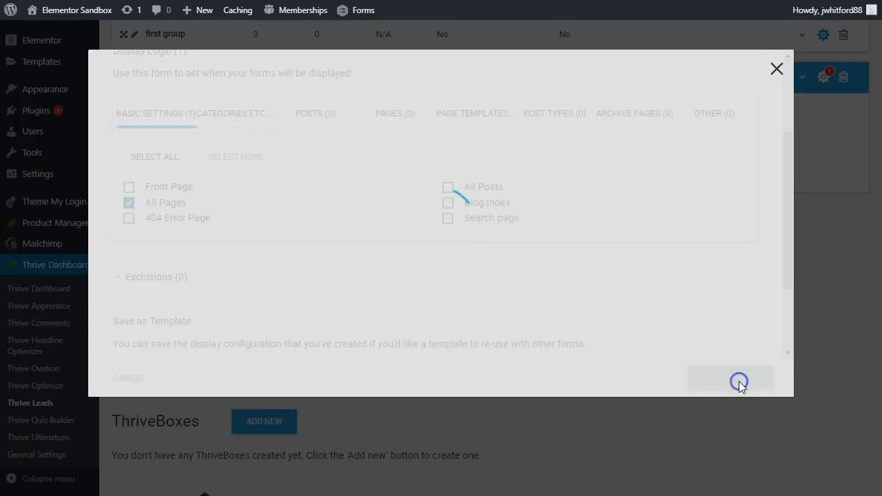
Collapse the Vs Elementor lead group and move it above first group in the Lead Groups list.
{"action": "scroll", "coordinate": [361, 144], "scroll_direction": "up", "scroll_amount": 3}
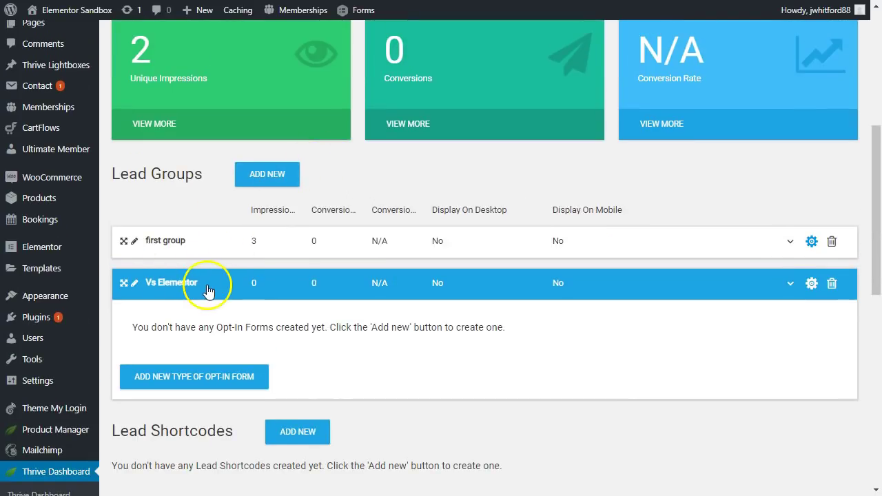
{"action": "left_click", "coordinate": [123, 285]}
{"action": "left_click_drag", "start_coordinate": [125, 271], "coordinate": [124, 237]}
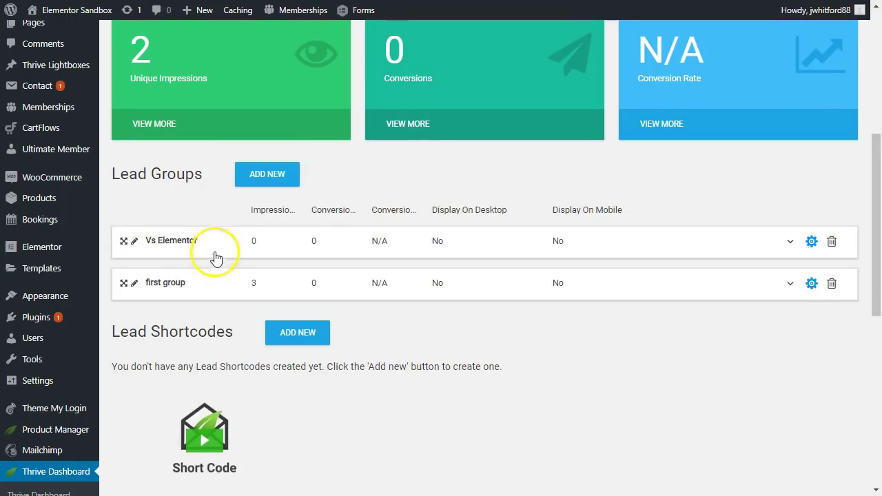
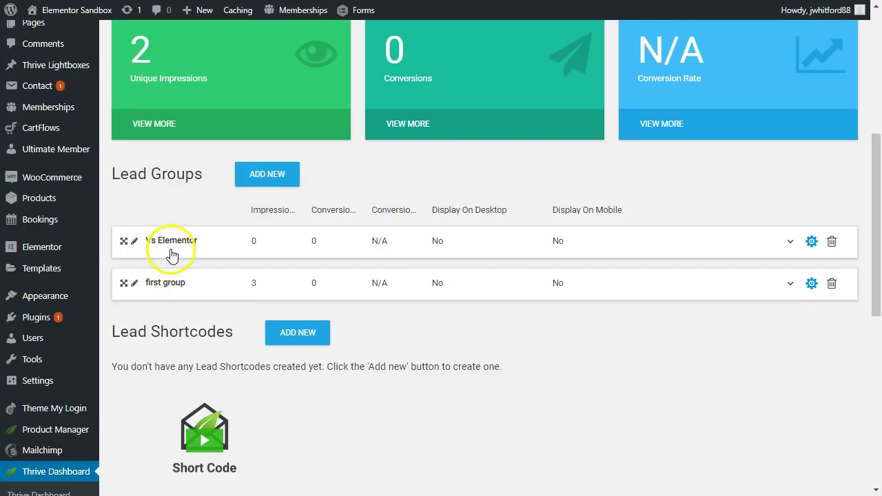
{"action": "left_click_drag", "start_coordinate": [125, 251], "coordinate": [126, 225]}
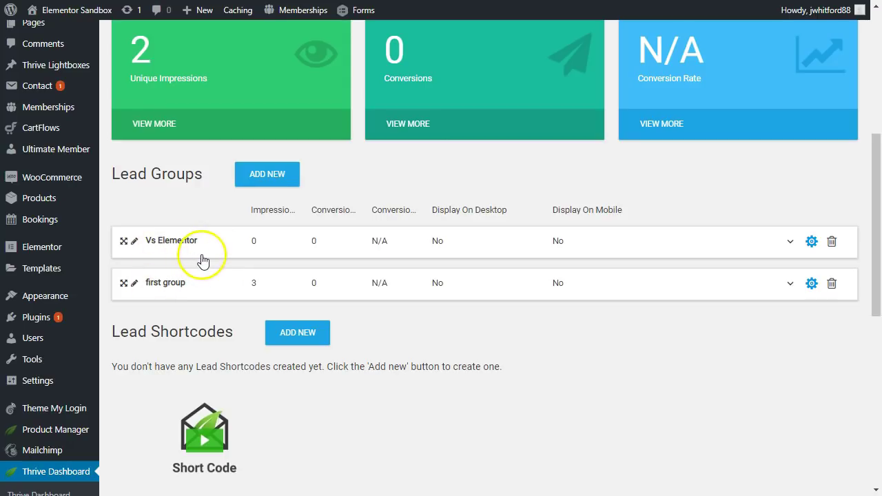
Add the In content and Slide in opt-in form types to the Vs Elementor lead group.
{"action": "left_click", "coordinate": [123, 244]}
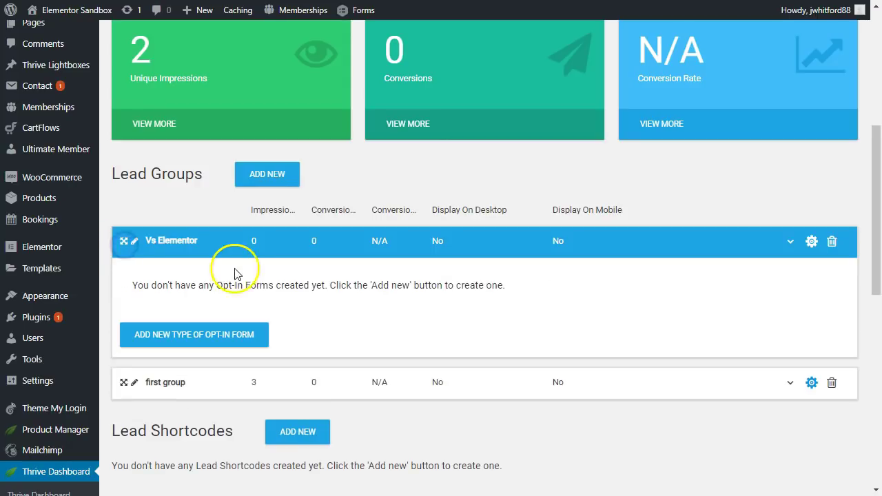
{"action": "left_click", "coordinate": [185, 337]}
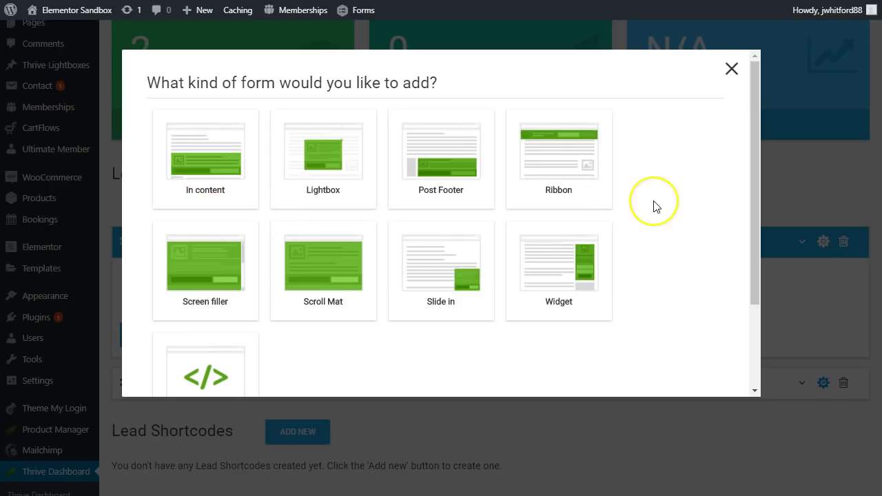
{"action": "left_click", "coordinate": [222, 180]}
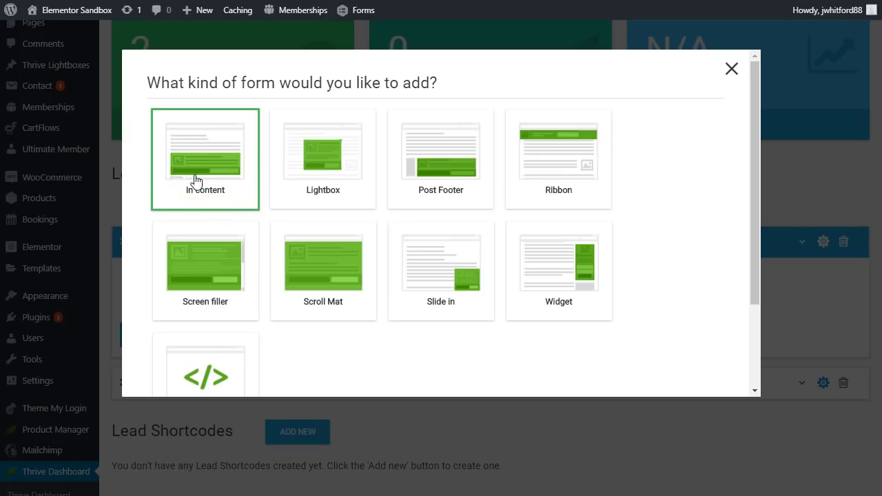
{"action": "left_click", "coordinate": [203, 176]}
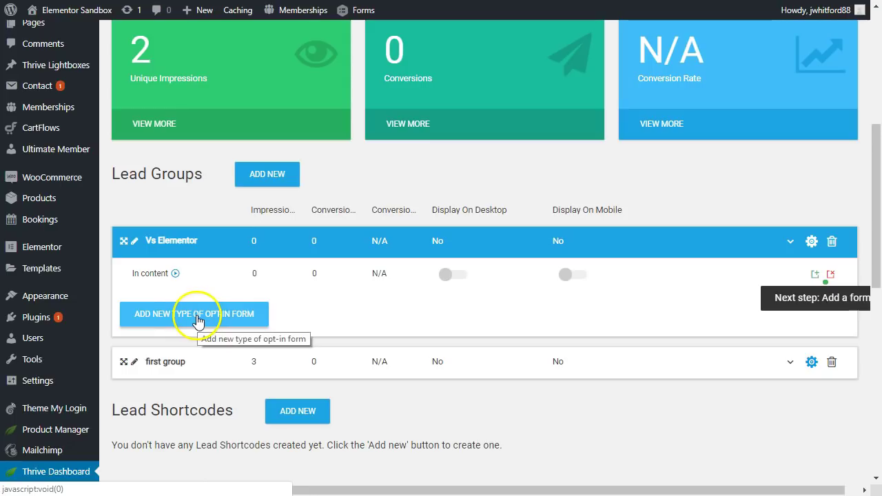
{"action": "left_click", "coordinate": [138, 321]}
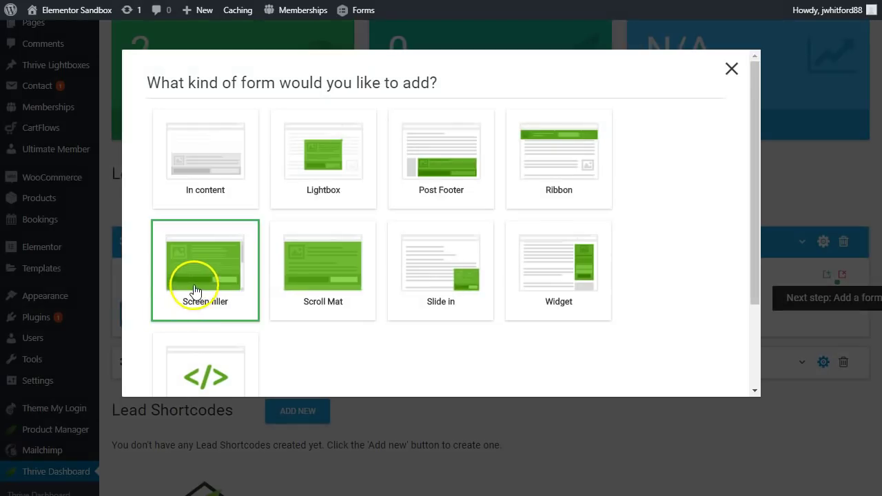
{"action": "left_click", "coordinate": [471, 271]}
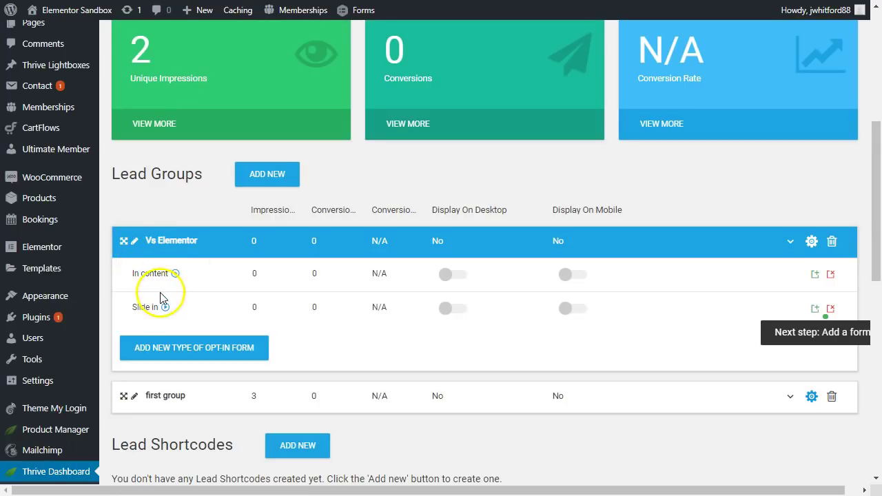
Create a form named "vs elementor" for the group's Slide in opt-in type.
{"action": "left_click", "coordinate": [815, 310]}
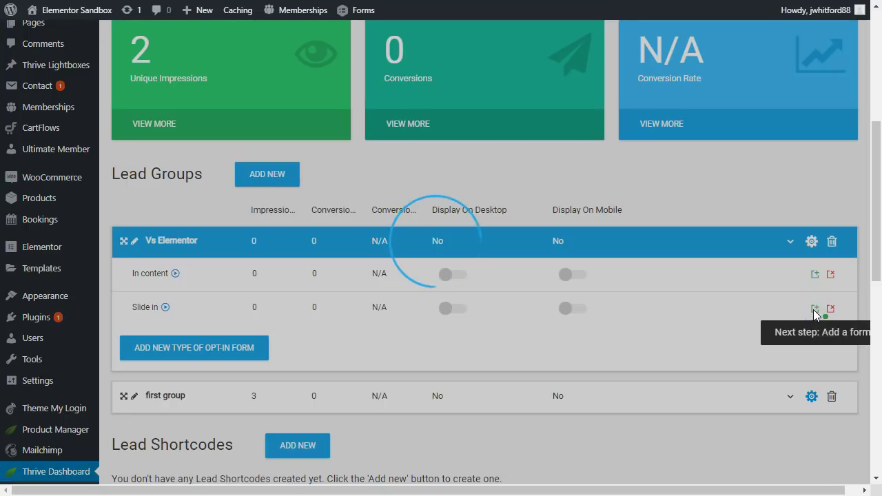
{"action": "scroll", "coordinate": [613, 234], "scroll_direction": "up", "scroll_amount": 5}
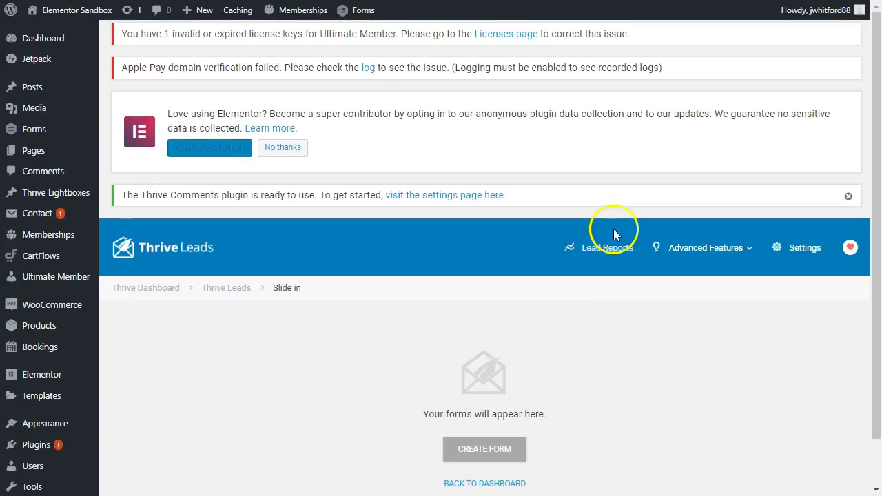
{"action": "scroll", "coordinate": [500, 396], "scroll_direction": "down", "scroll_amount": 2}
{"action": "left_click", "coordinate": [482, 332]}
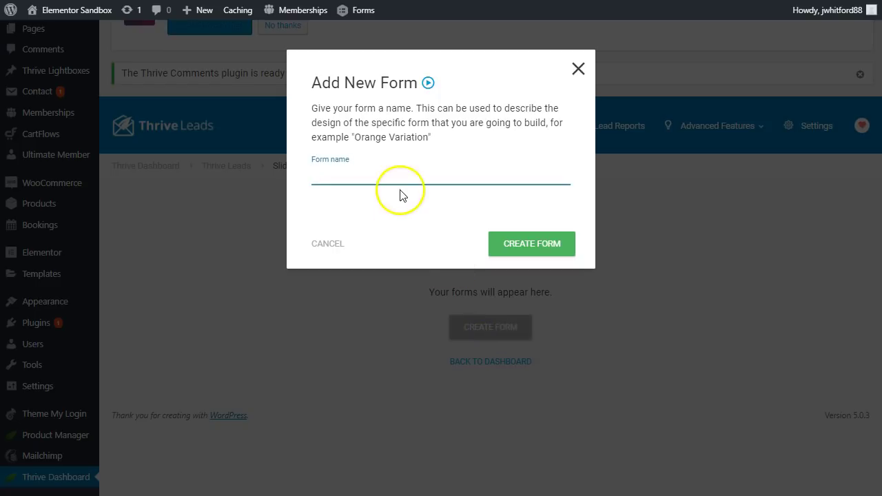
{"action": "type", "text": "vs elementor"}
{"action": "key", "text": "Return"}
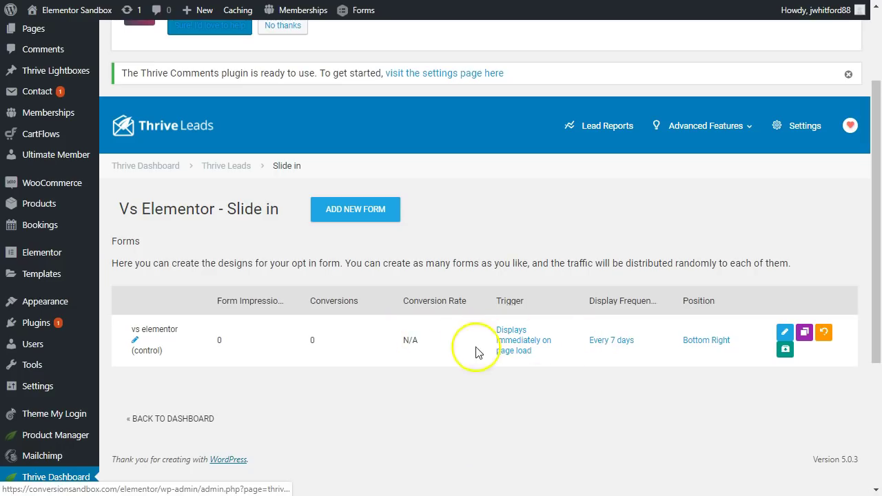
Set the vs elementor form's trigger to show 2 seconds after page load, enable SmartExit+, and save the trigger settings.
{"action": "left_click", "coordinate": [516, 336]}
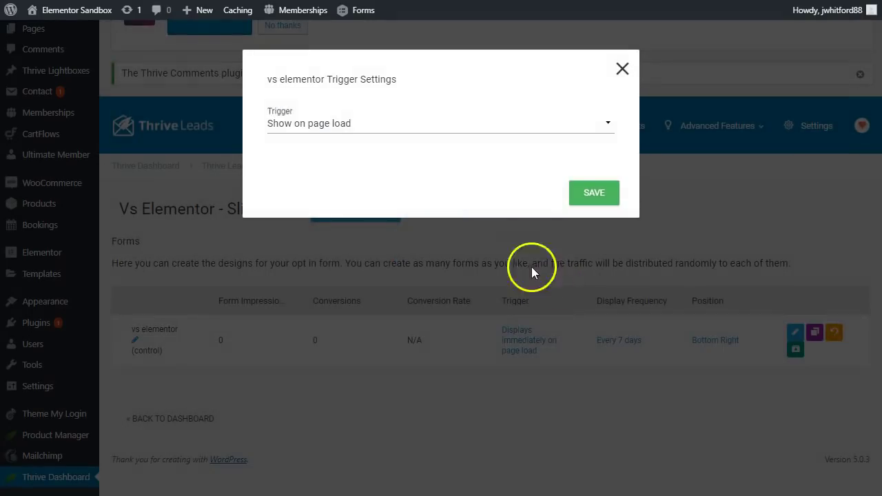
{"action": "left_click", "coordinate": [321, 123]}
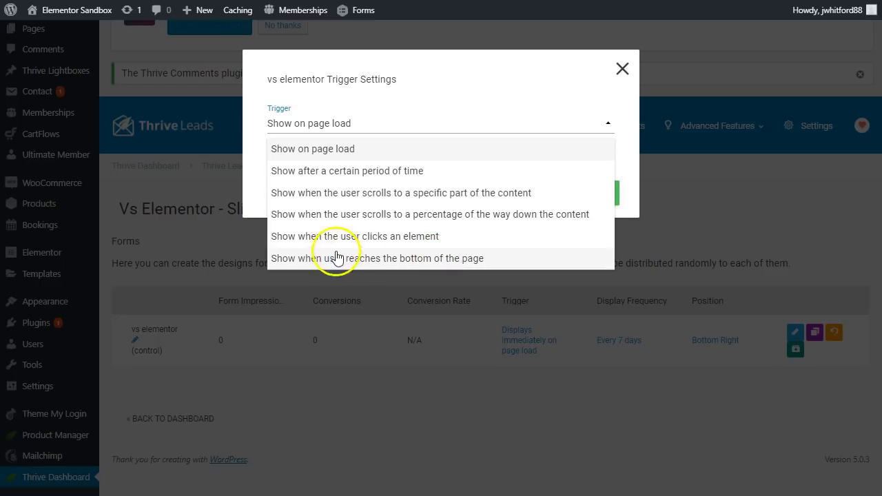
{"action": "left_click", "coordinate": [334, 172]}
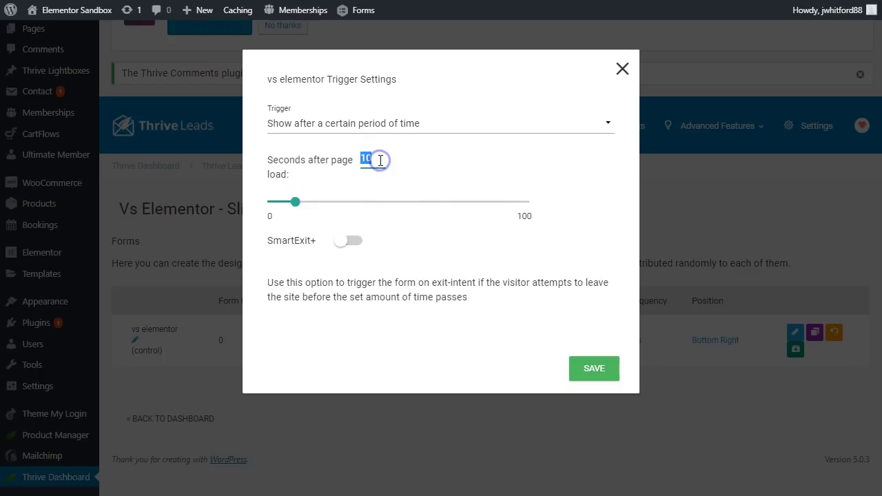
{"action": "left_click", "coordinate": [427, 160]}
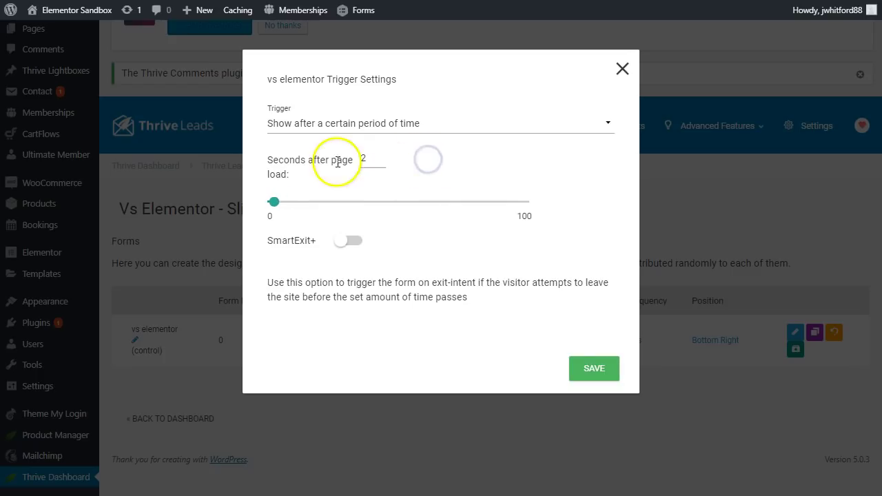
{"action": "left_click", "coordinate": [344, 244]}
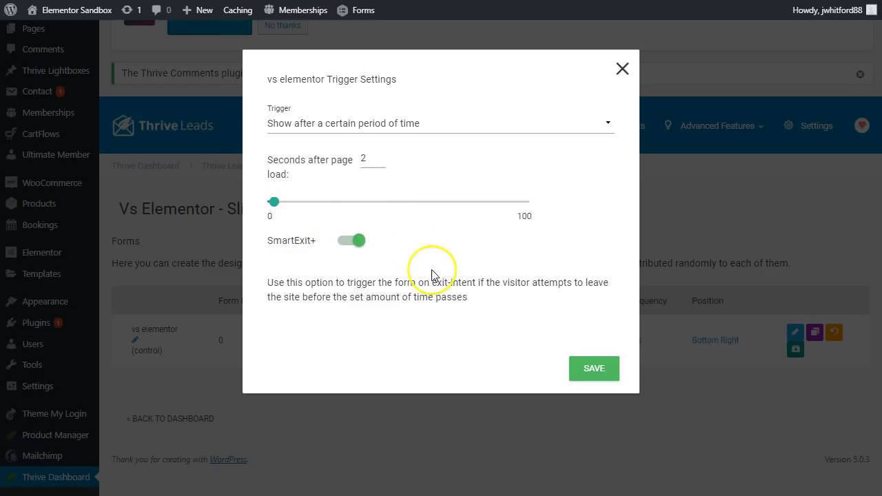
{"action": "left_click", "coordinate": [304, 286]}
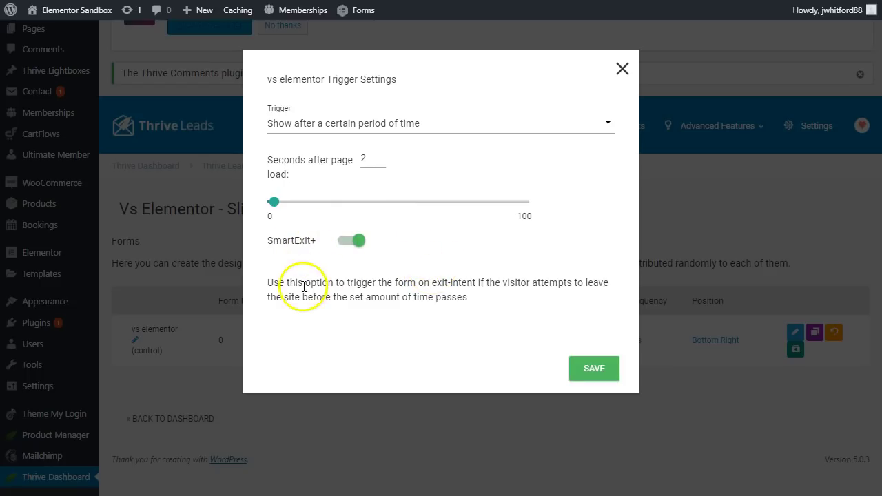
{"action": "left_click_drag", "start_coordinate": [301, 286], "coordinate": [408, 282]}
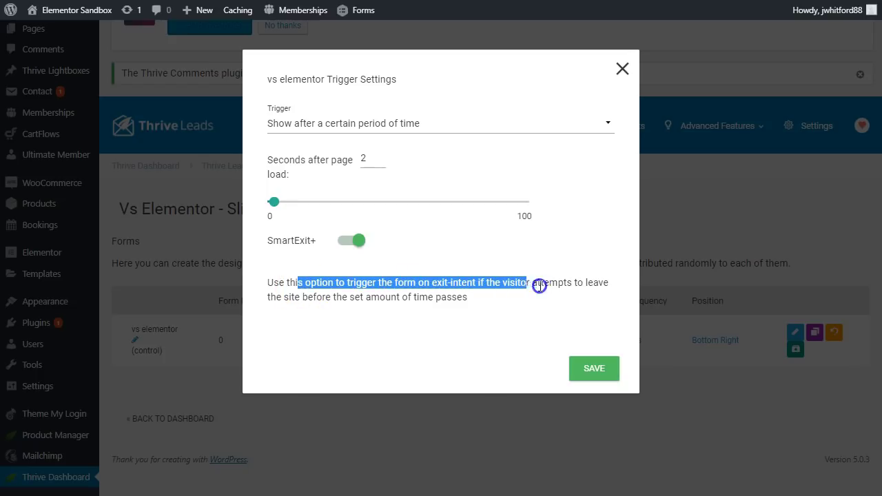
{"action": "left_click", "coordinate": [371, 241]}
{"action": "left_click", "coordinate": [358, 120]}
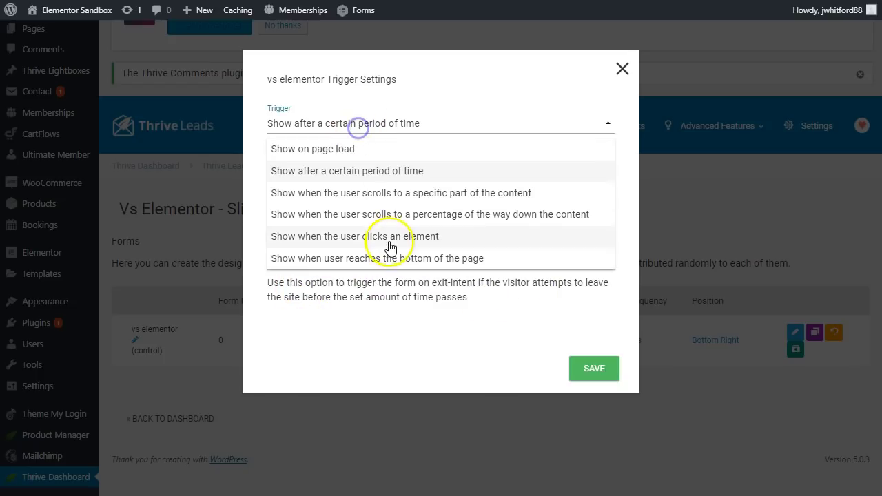
{"action": "left_click", "coordinate": [397, 290]}
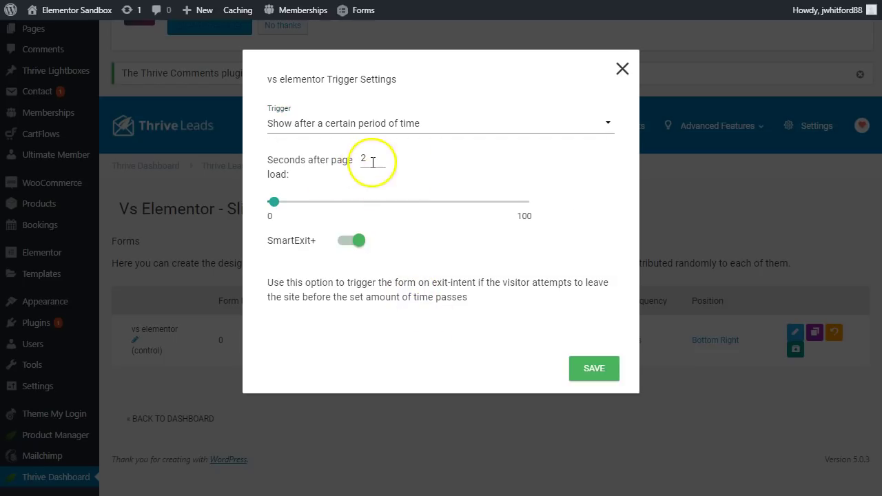
{"action": "left_click", "coordinate": [583, 366]}
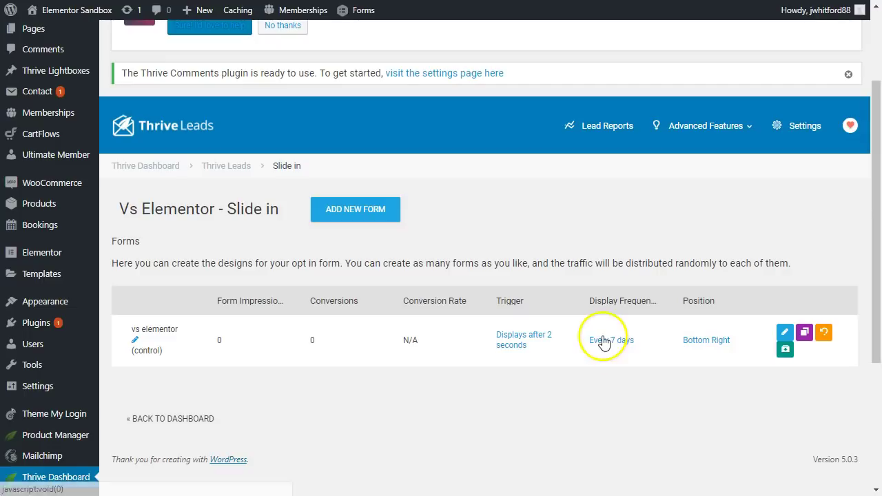
Set the form's display frequency to once every 0 days and save it.
{"action": "left_click", "coordinate": [603, 340]}
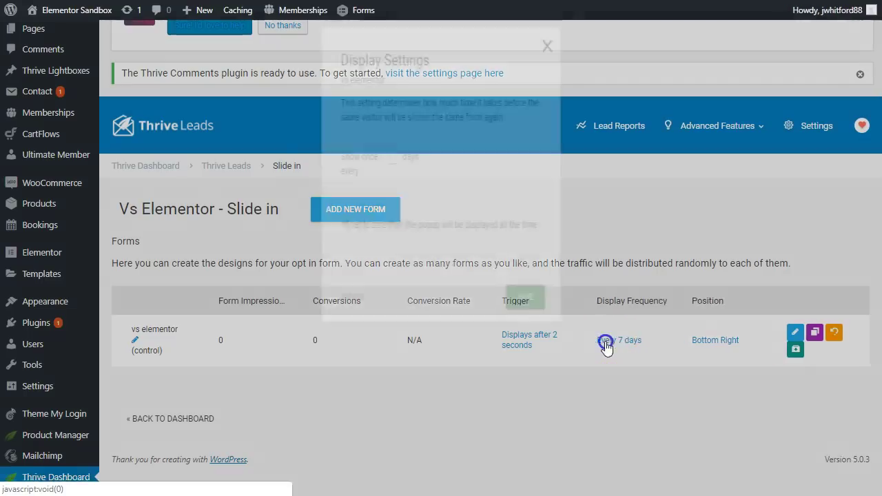
{"action": "left_click_drag", "start_coordinate": [326, 220], "coordinate": [314, 225]}
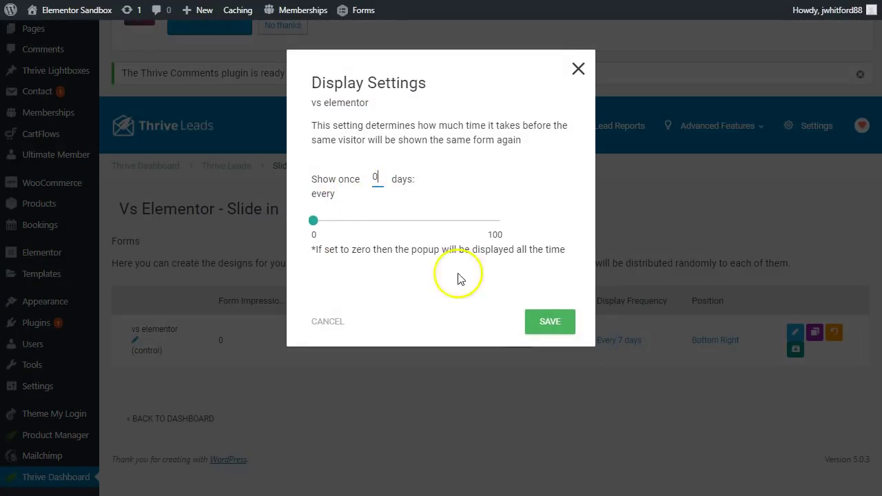
{"action": "left_click", "coordinate": [553, 321]}
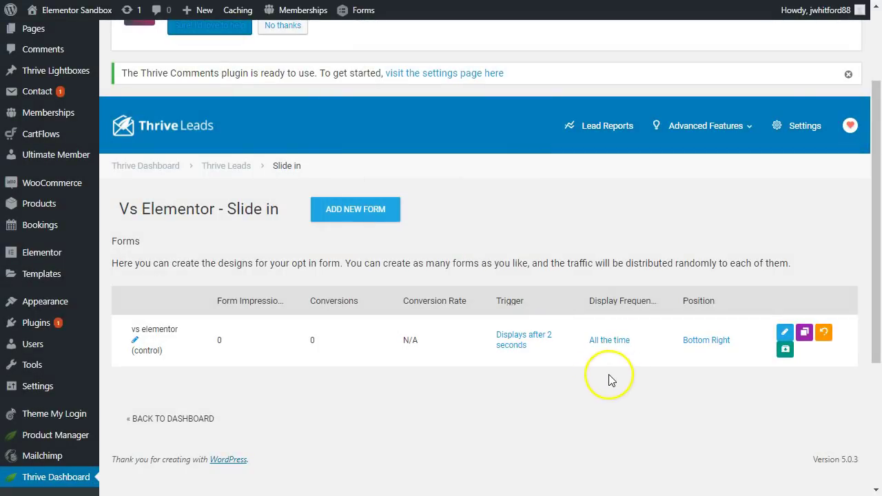
Choose Bottom Right as the slide-in form's position and save the position settings.
{"action": "left_click", "coordinate": [707, 341]}
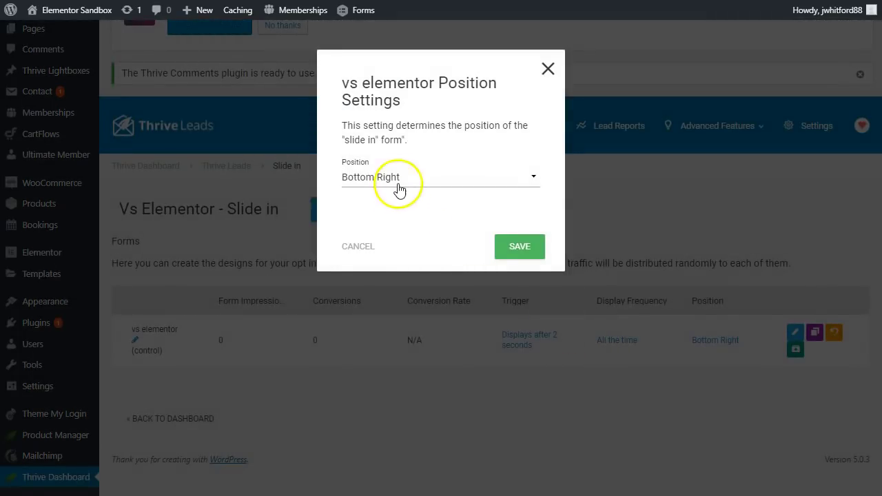
{"action": "left_click", "coordinate": [399, 178]}
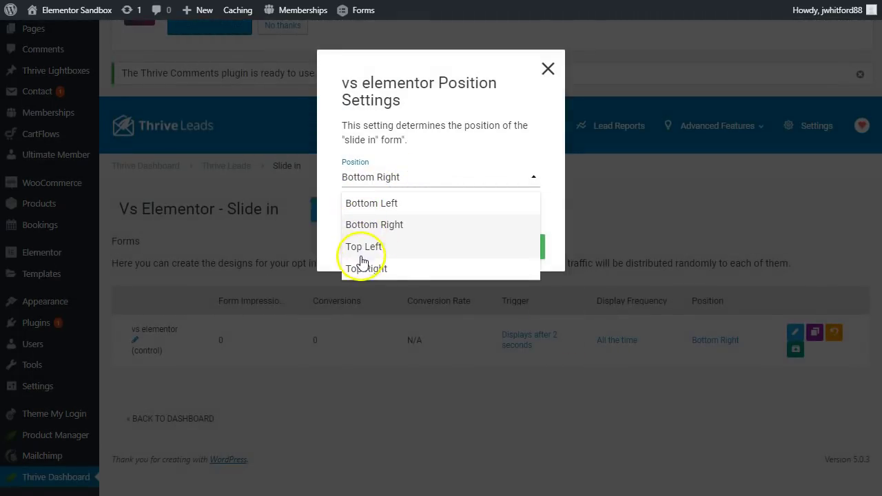
{"action": "left_click", "coordinate": [389, 231]}
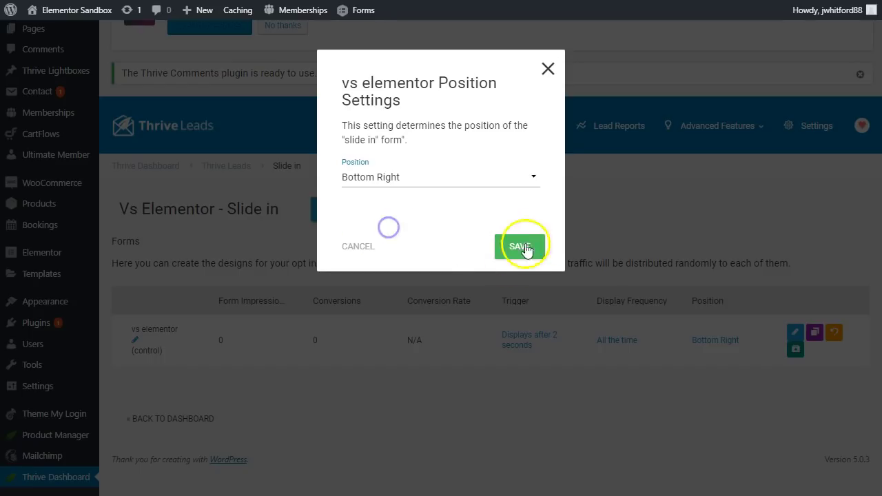
{"action": "left_click", "coordinate": [521, 248]}
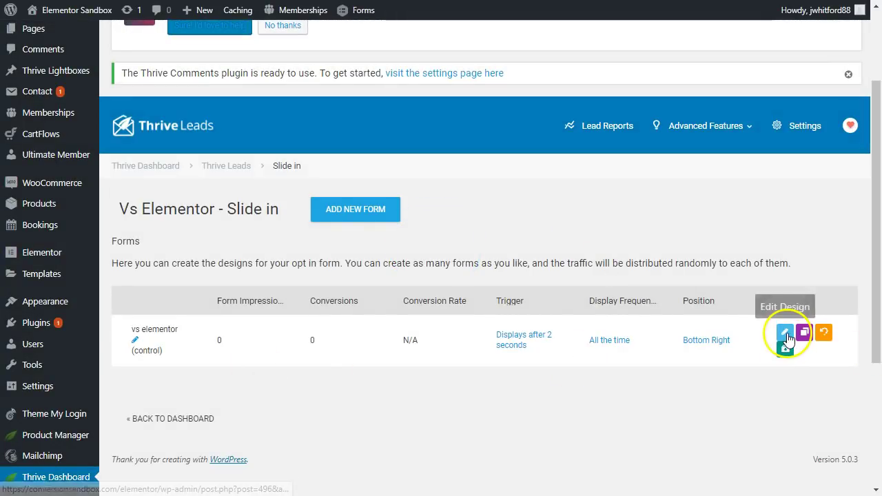
Open the vs elementor form's design for editing and start it from the Blank Template.
{"action": "left_click", "coordinate": [785, 334]}
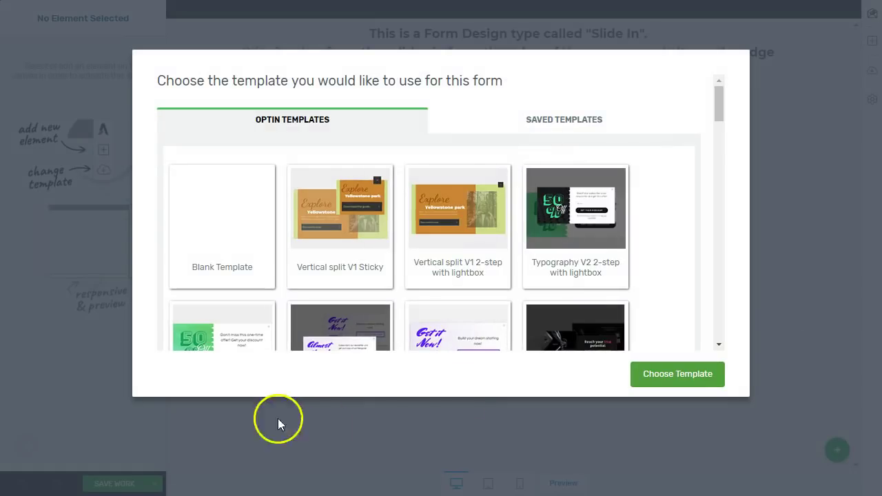
{"action": "left_click", "coordinate": [253, 206]}
{"action": "left_click", "coordinate": [708, 382]}
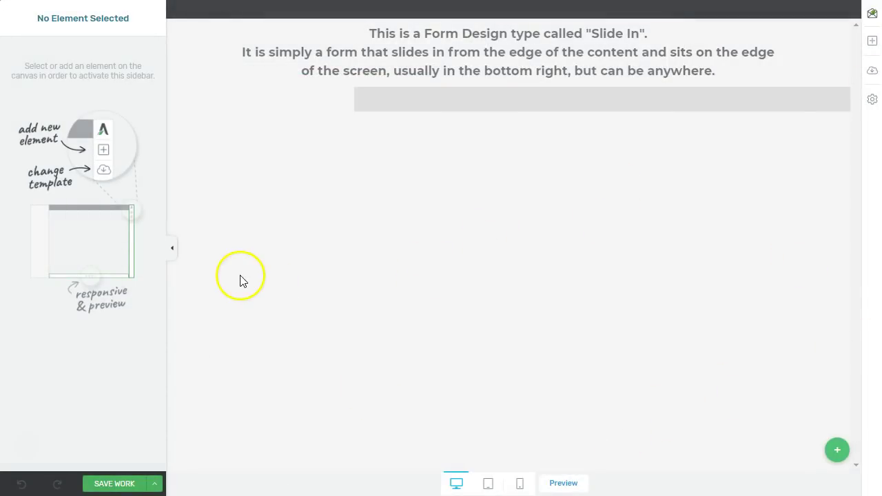
Add a centered heading to the slide-in form reading "Sign up for Instant Access to your Goodies".
{"action": "left_click", "coordinate": [394, 100]}
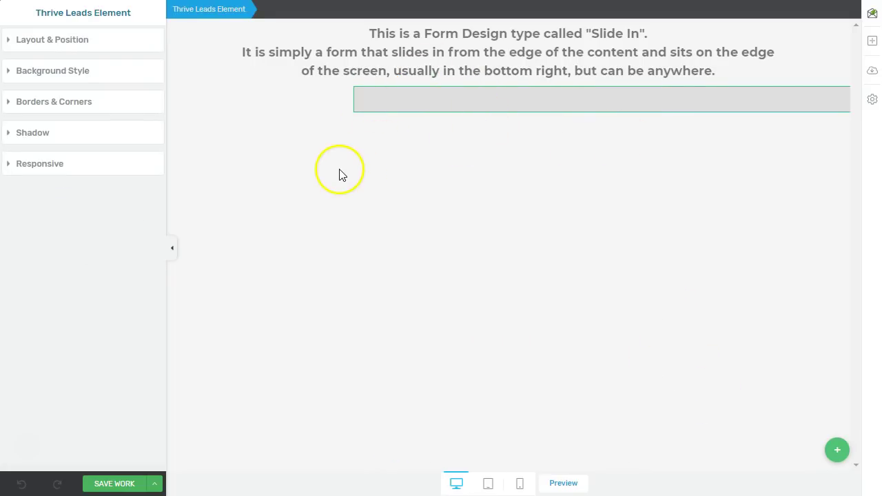
{"action": "left_click", "coordinate": [872, 43]}
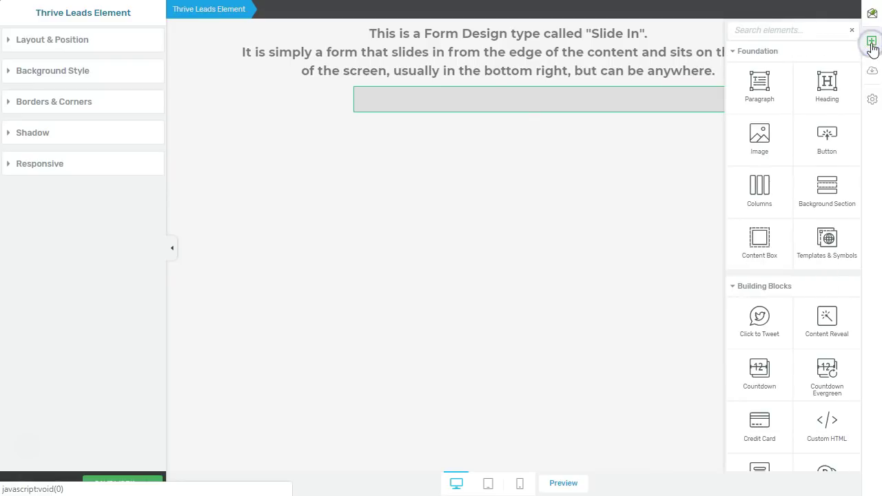
{"action": "left_click_drag", "start_coordinate": [830, 87], "coordinate": [829, 90]}
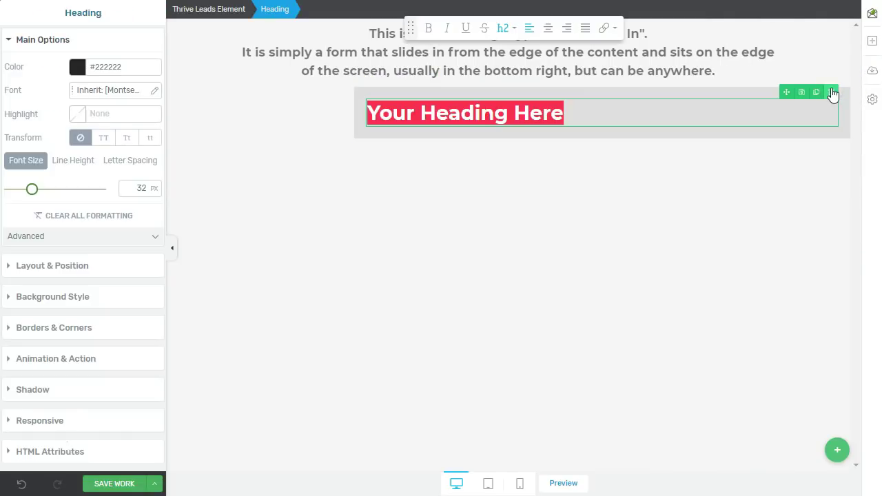
{"action": "left_click", "coordinate": [548, 29]}
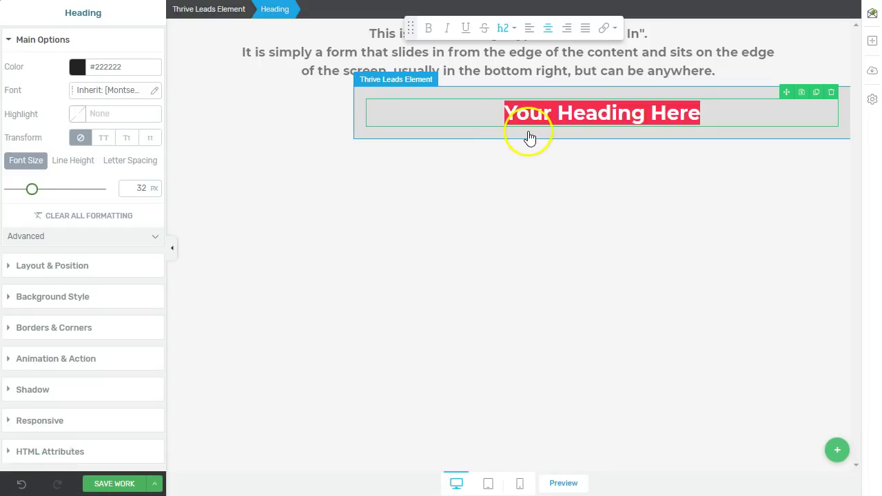
{"action": "type", "text": "Sign up for Instant Access to your Goodies"}
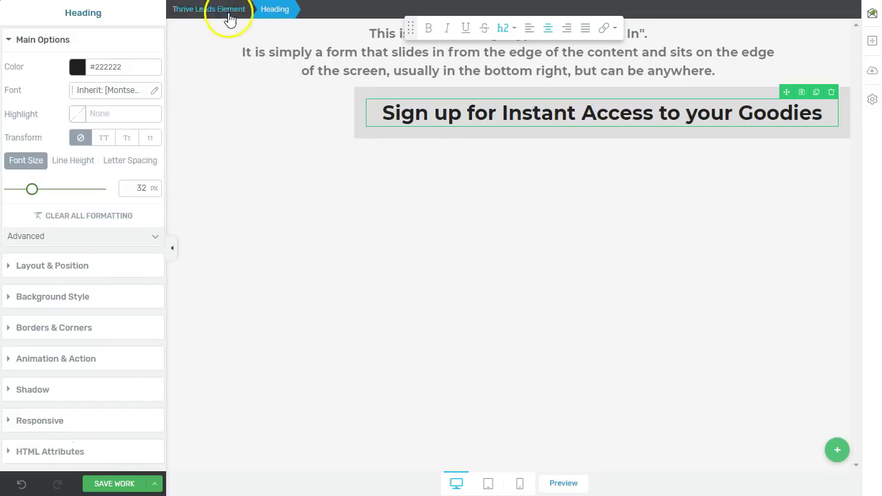
Set the maximum width of the whole Thrive Leads form element to 365 px.
{"action": "left_click", "coordinate": [228, 9]}
{"action": "left_click", "coordinate": [73, 42]}
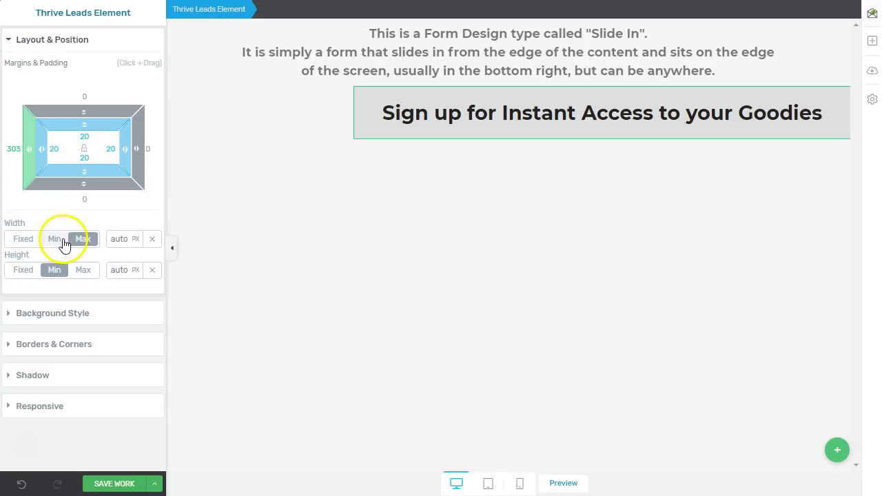
{"action": "left_click", "coordinate": [118, 241]}
{"action": "left_click_drag", "start_coordinate": [119, 245], "coordinate": [115, 469]}
{"action": "left_click_drag", "start_coordinate": [117, 242], "coordinate": [113, 321]}
{"action": "left_click", "coordinate": [667, 117]}
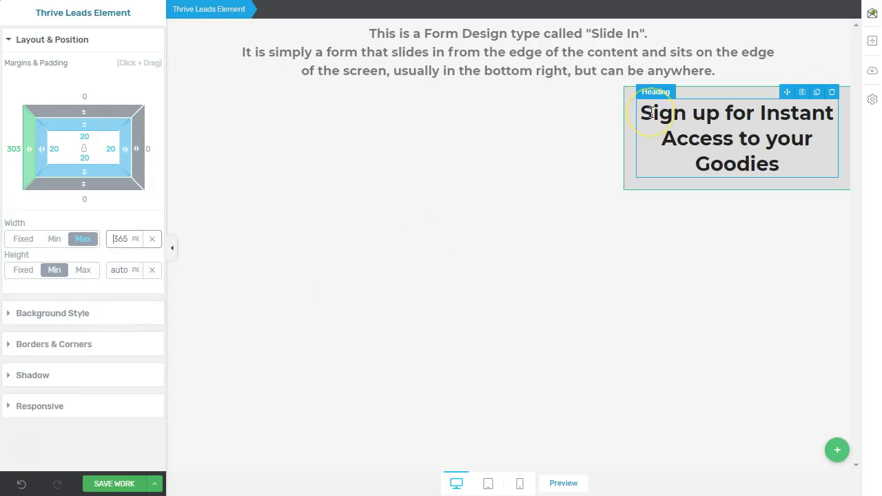
Reduce the heading's font size to 25 px.
{"action": "left_click", "coordinate": [651, 113]}
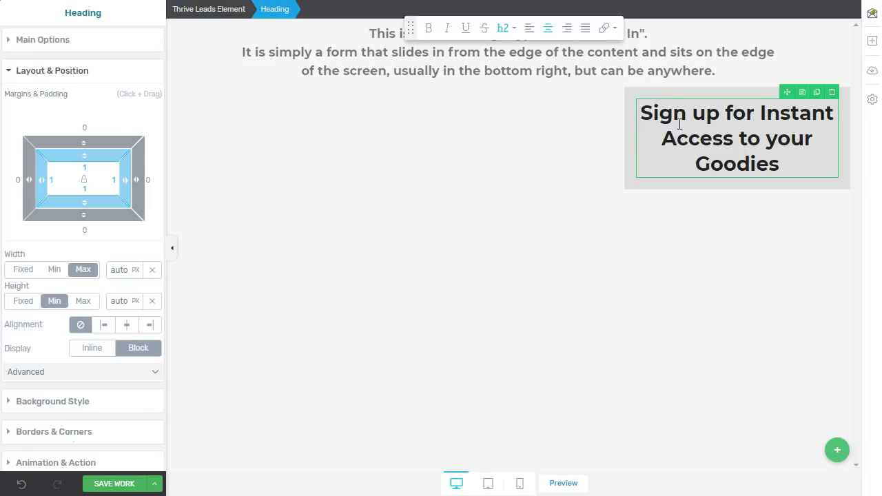
{"action": "left_click", "coordinate": [81, 43]}
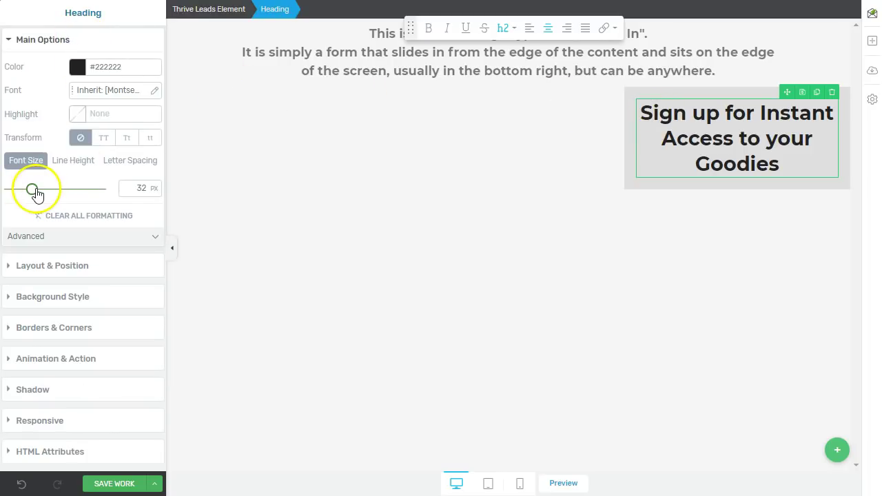
{"action": "left_click_drag", "start_coordinate": [36, 195], "coordinate": [27, 196]}
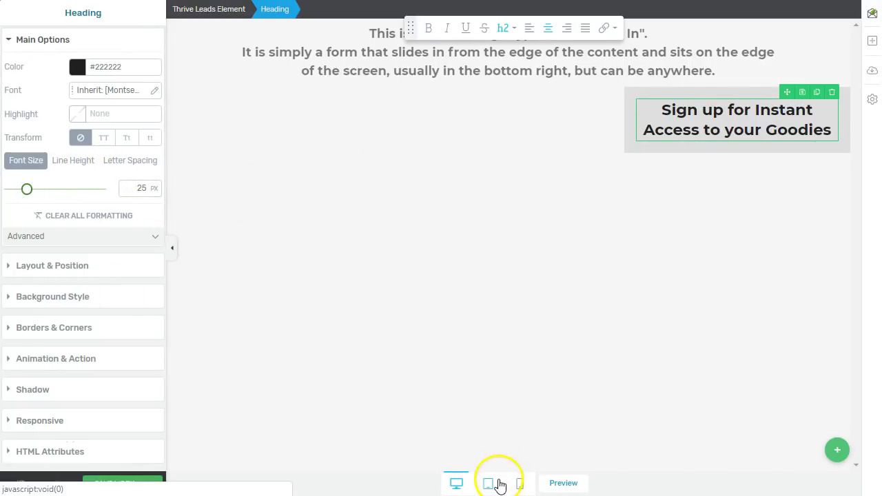
Check the form in tablet view, and set the Thrive Leads element's maximum width to 250 px for the mobile view.
{"action": "left_click", "coordinate": [498, 484]}
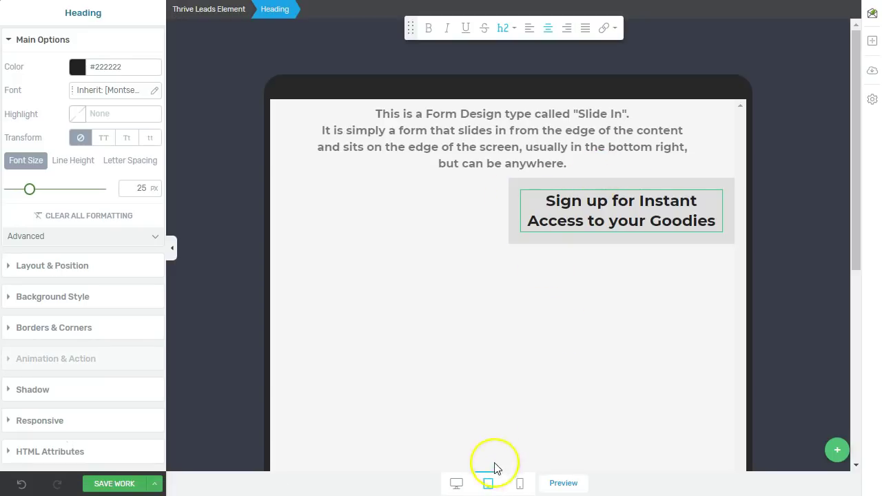
{"action": "left_click", "coordinate": [520, 484]}
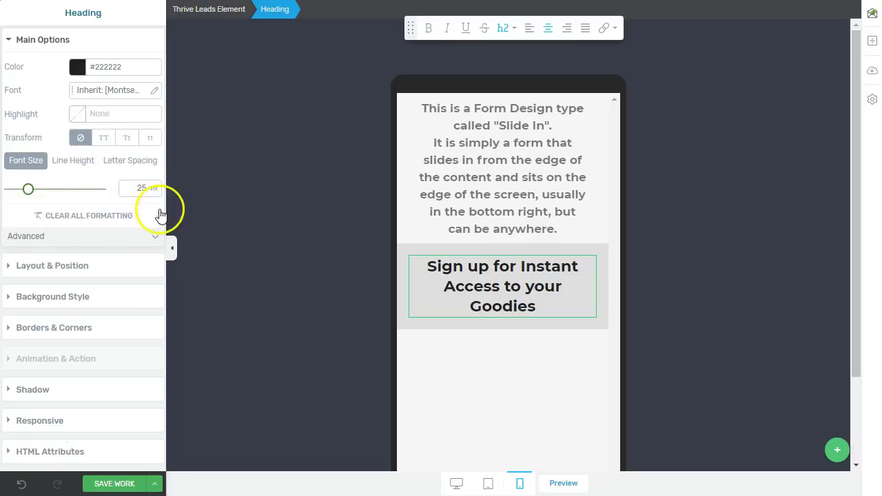
{"action": "left_click", "coordinate": [229, 8]}
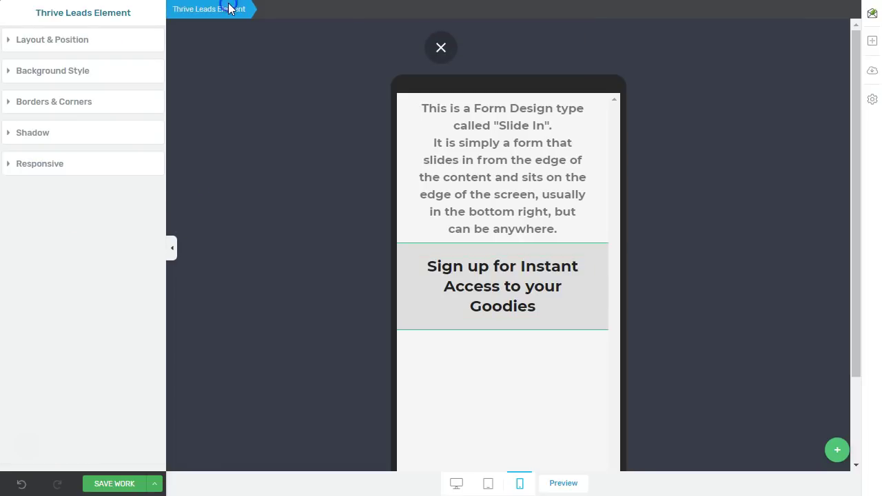
{"action": "left_click", "coordinate": [53, 39]}
{"action": "scroll", "coordinate": [510, 303], "scroll_direction": "down", "scroll_amount": 1}
{"action": "scroll", "coordinate": [521, 324], "scroll_direction": "up", "scroll_amount": 1}
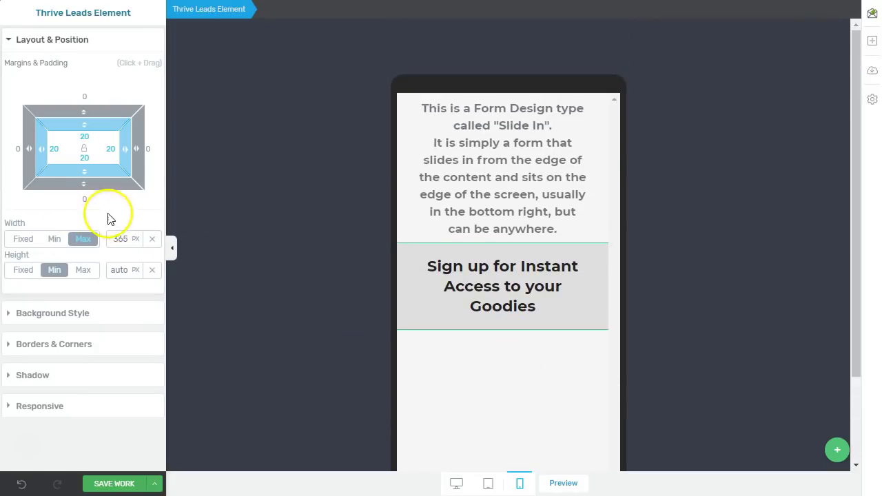
{"action": "left_click_drag", "start_coordinate": [115, 239], "coordinate": [121, 298]}
{"action": "left_click_drag", "start_coordinate": [123, 308], "coordinate": [124, 324]}
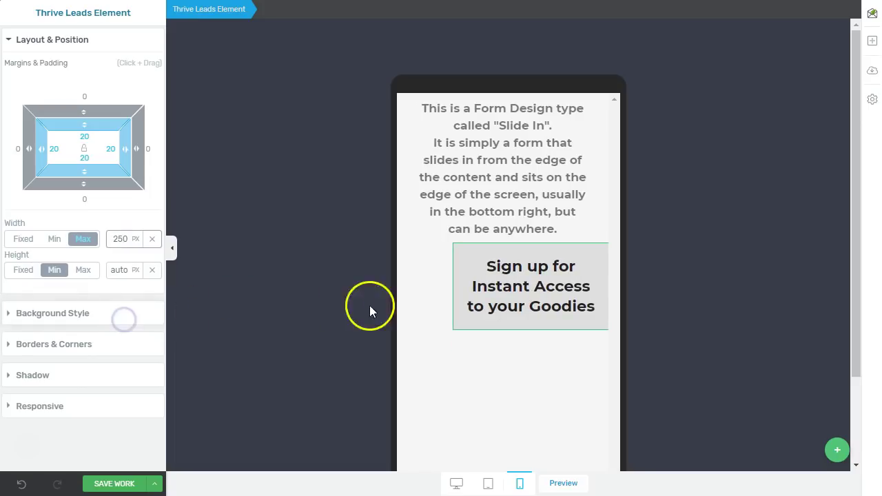
{"action": "scroll", "coordinate": [490, 311], "scroll_direction": "down", "scroll_amount": 1}
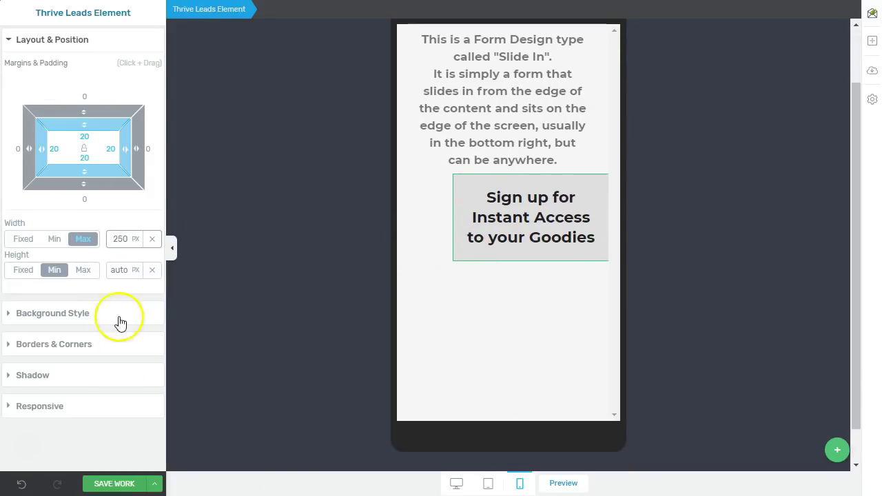
Compare the form in desktop view, and reduce the heading's font size to 20 px in the mobile view.
{"action": "left_click", "coordinate": [459, 483]}
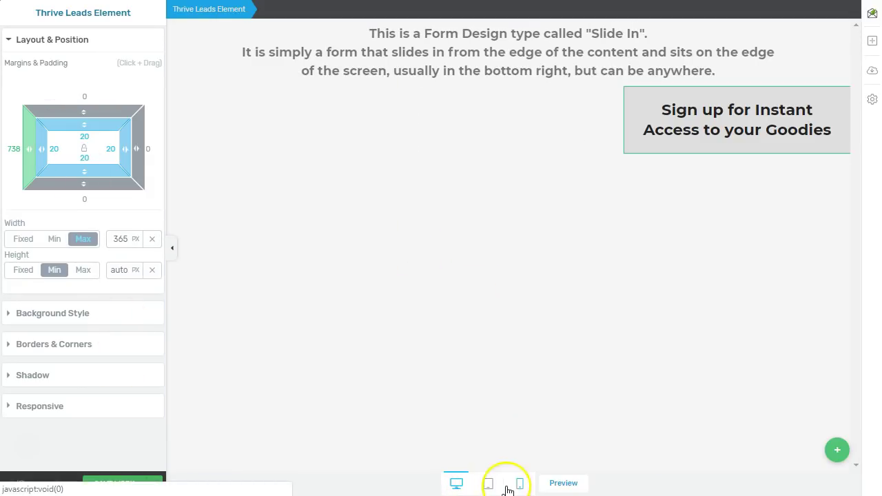
{"action": "left_click", "coordinate": [517, 485]}
{"action": "left_click", "coordinate": [492, 218]}
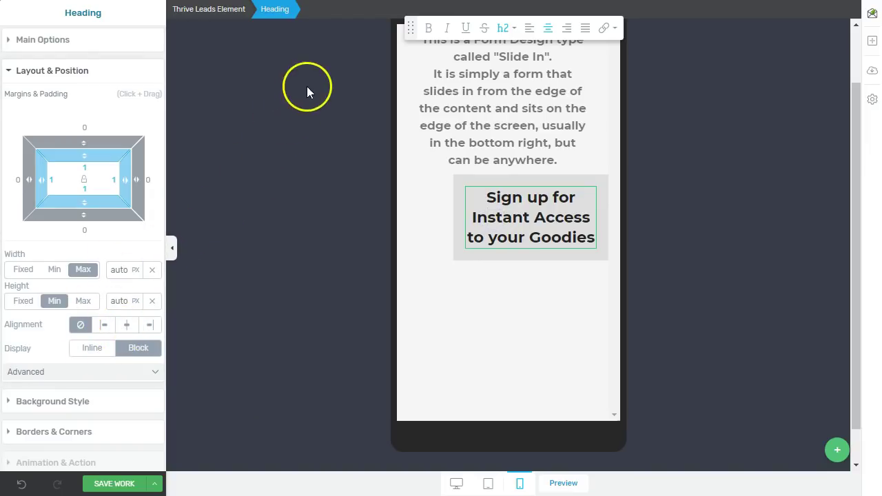
{"action": "left_click", "coordinate": [58, 39]}
{"action": "mouse_move", "coordinate": [39, 190]}
{"action": "left_mouse_down"}
{"action": "mouse_move", "coordinate": [21, 191]}
{"action": "mouse_move", "coordinate": [25, 197]}
{"action": "left_mouse_up"}
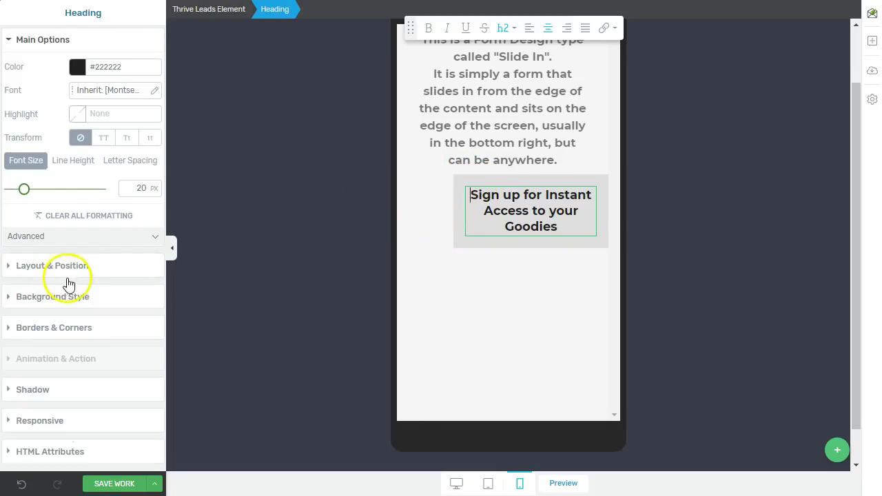
Set the padding of the whole Thrive Leads form element to 5 px on all sides for the mobile view.
{"action": "left_click", "coordinate": [72, 270]}
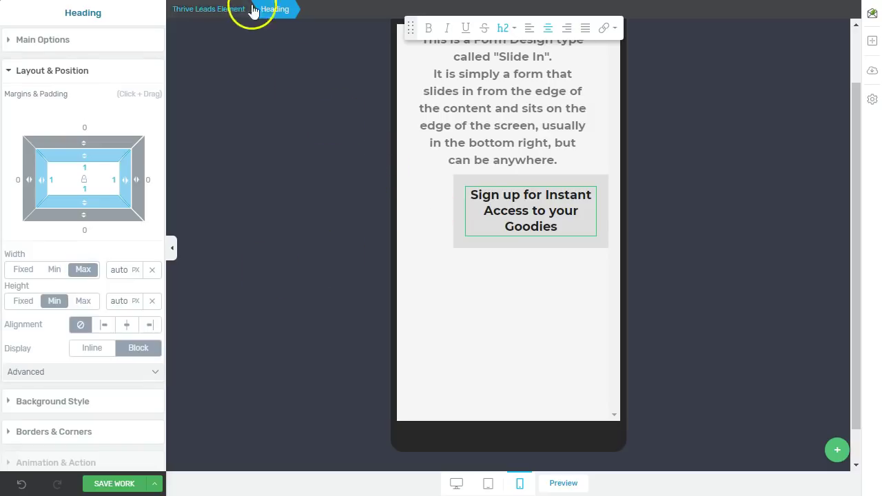
{"action": "left_click", "coordinate": [227, 9]}
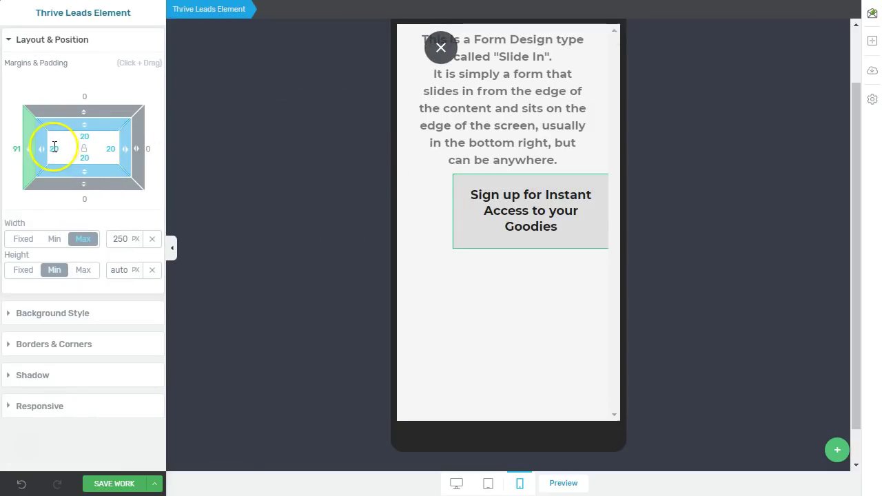
{"action": "left_click", "coordinate": [84, 138]}
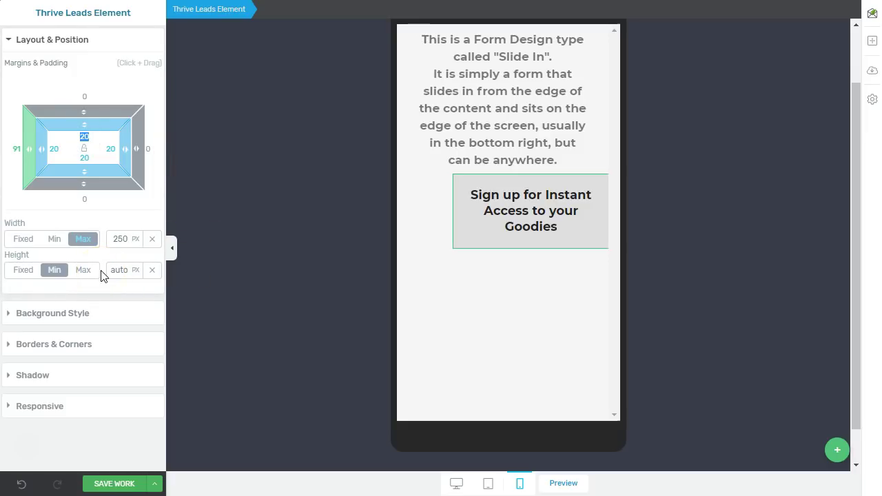
{"action": "type", "text": "5"}
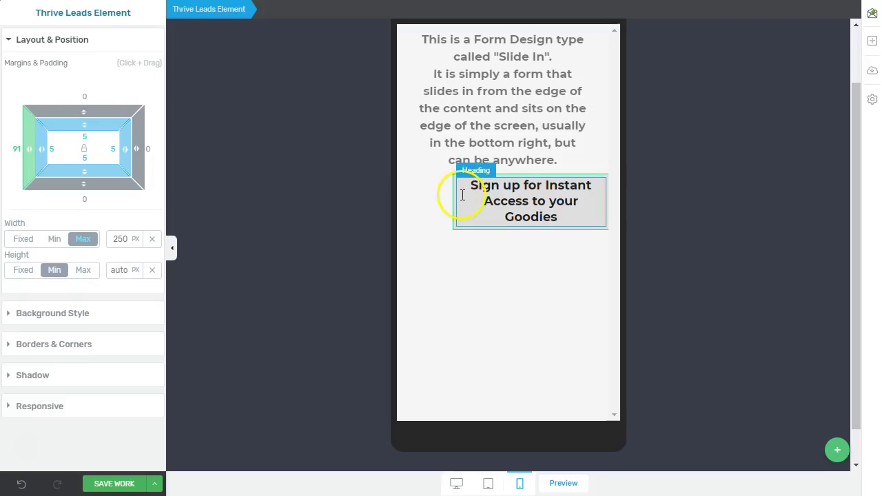
Set the heading's font size to 19 px for the mobile view.
{"action": "left_click", "coordinate": [487, 195]}
{"action": "left_click", "coordinate": [74, 39]}
{"action": "left_click_drag", "start_coordinate": [22, 187], "coordinate": [24, 193]}
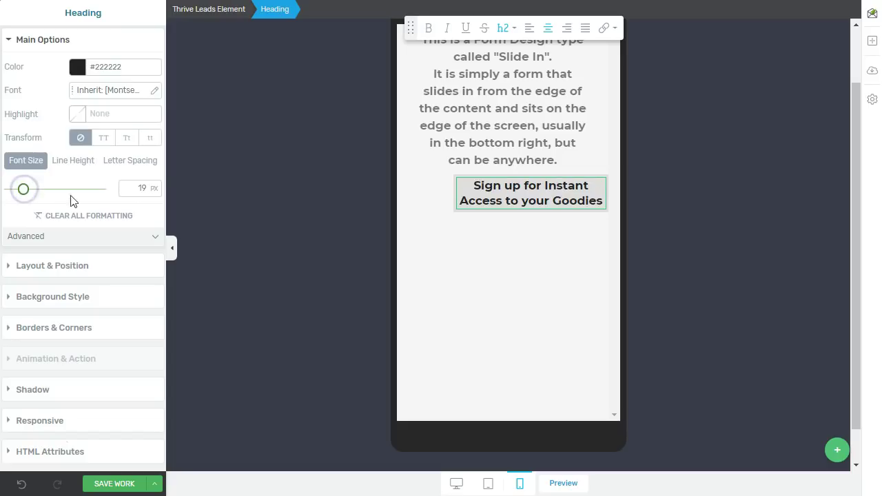
{"action": "left_click", "coordinate": [558, 242]}
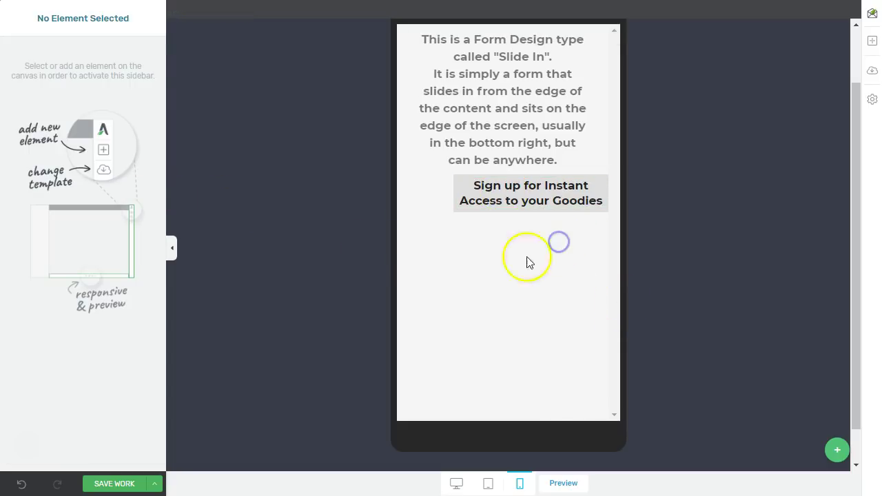
In desktop view, insert the teal Convert course mockup image from the media library below the heading.
{"action": "left_click", "coordinate": [458, 481]}
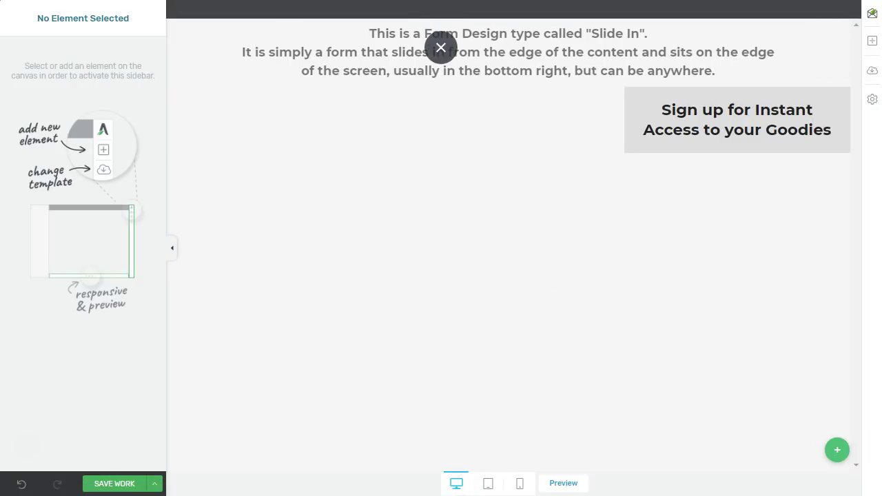
{"action": "left_click", "coordinate": [873, 43]}
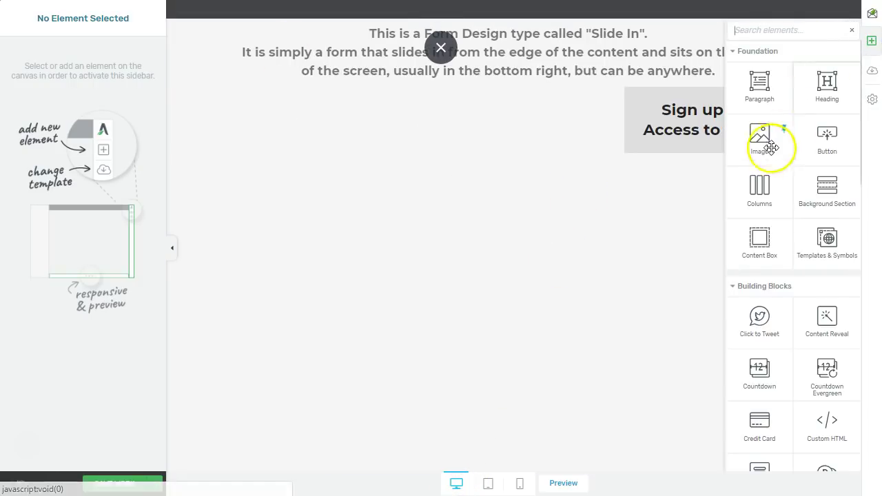
{"action": "left_click_drag", "start_coordinate": [756, 151], "coordinate": [744, 172]}
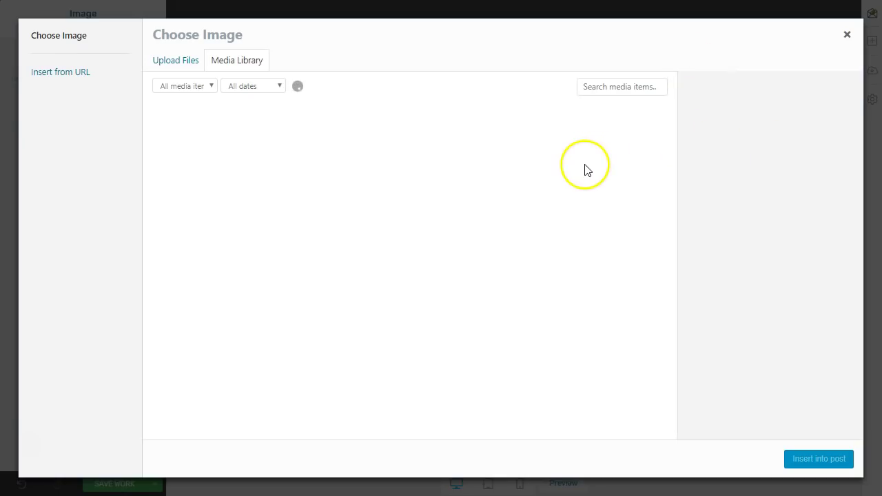
{"action": "scroll", "coordinate": [522, 216], "scroll_direction": "down", "scroll_amount": 10}
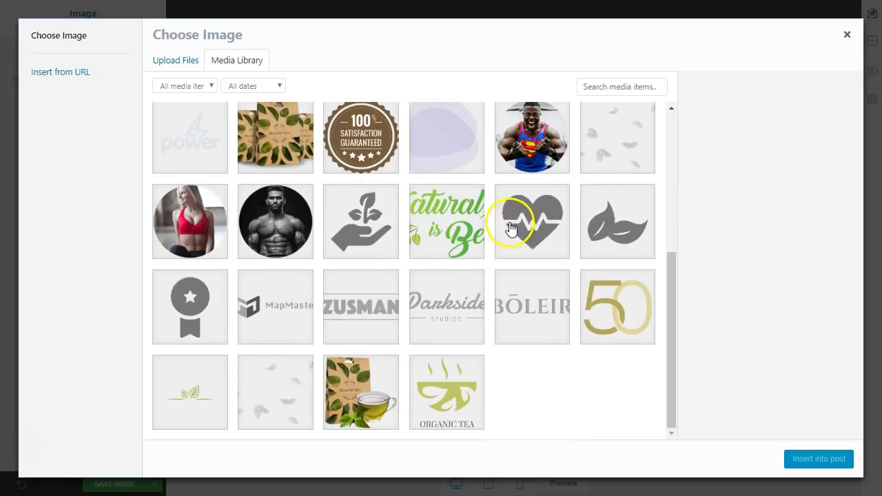
{"action": "scroll", "coordinate": [463, 264], "scroll_direction": "down", "scroll_amount": 5}
{"action": "scroll", "coordinate": [449, 255], "scroll_direction": "up", "scroll_amount": 2}
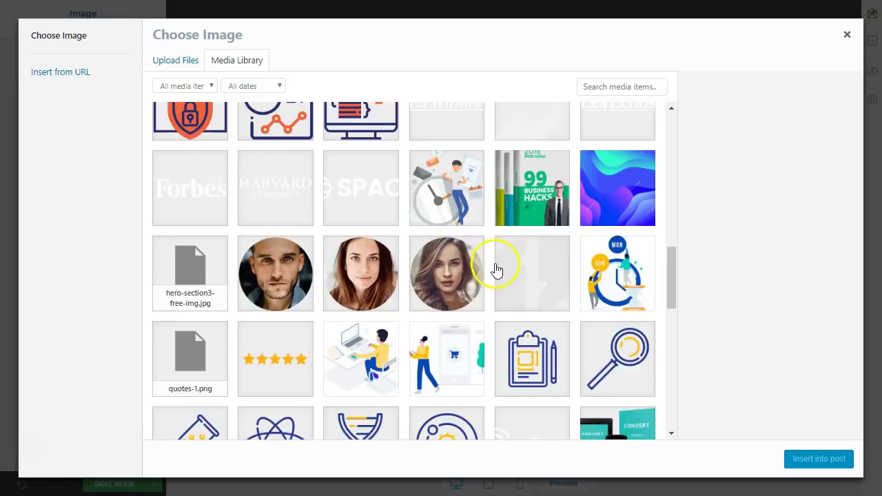
{"action": "scroll", "coordinate": [496, 270], "scroll_direction": "down", "scroll_amount": 3}
{"action": "left_click", "coordinate": [600, 251]}
{"action": "left_click", "coordinate": [808, 458]}
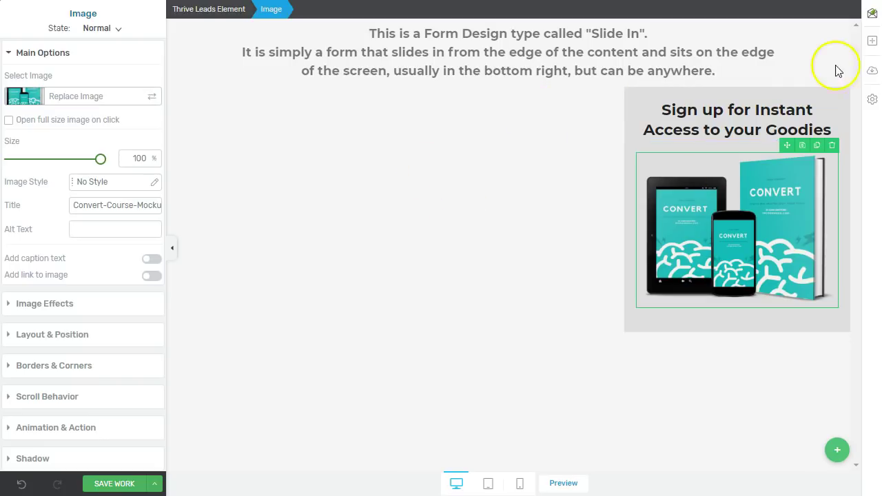
Add a Lead Generation form with name and email fields below the mockup image.
{"action": "left_click", "coordinate": [872, 42]}
{"action": "type", "text": "lea"}
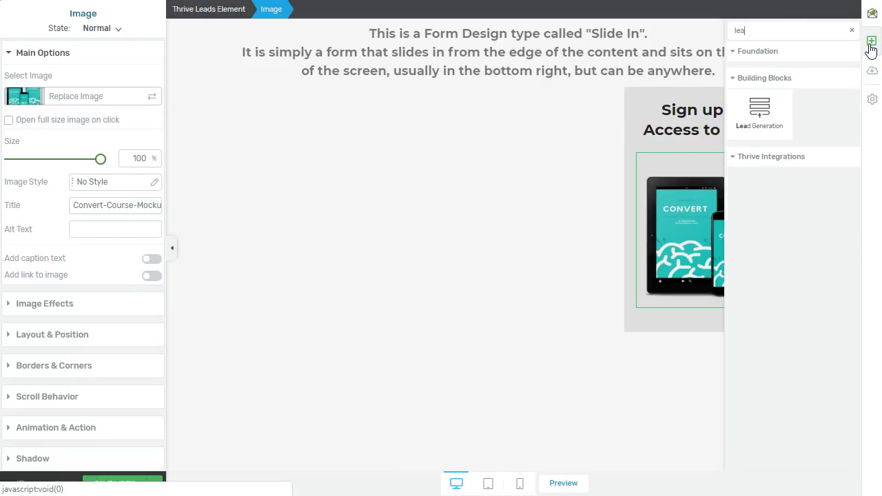
{"action": "left_click", "coordinate": [759, 107]}
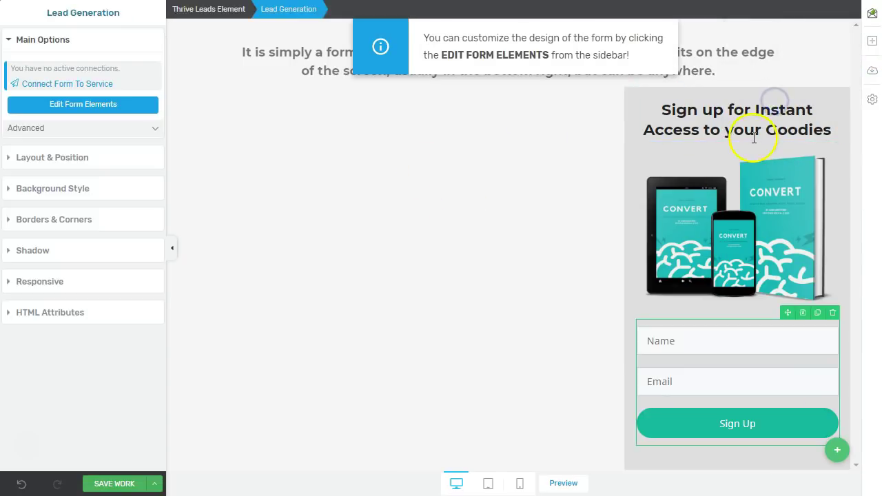
{"action": "left_click", "coordinate": [51, 115]}
{"action": "left_click", "coordinate": [585, 443]}
{"action": "left_click", "coordinate": [62, 40]}
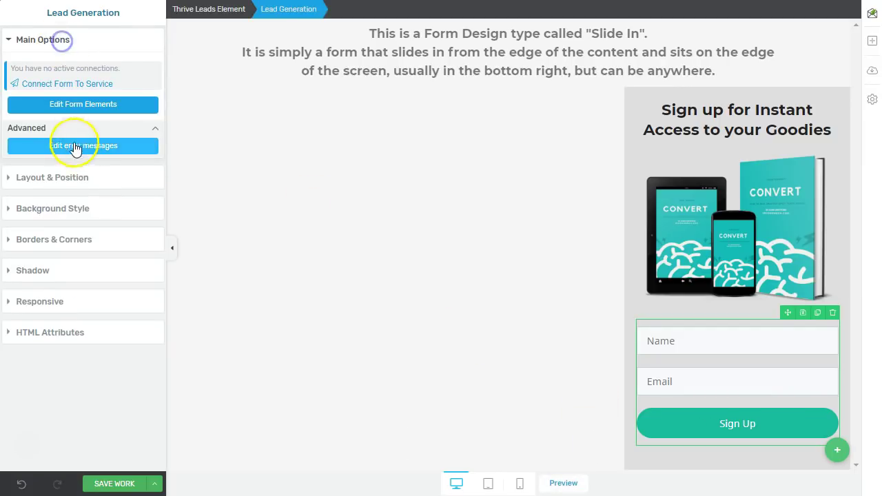
Edit the lead form's elements and change the Sign Up button's master color to red #da1734.
{"action": "left_click", "coordinate": [65, 106]}
{"action": "left_click", "coordinate": [675, 423]}
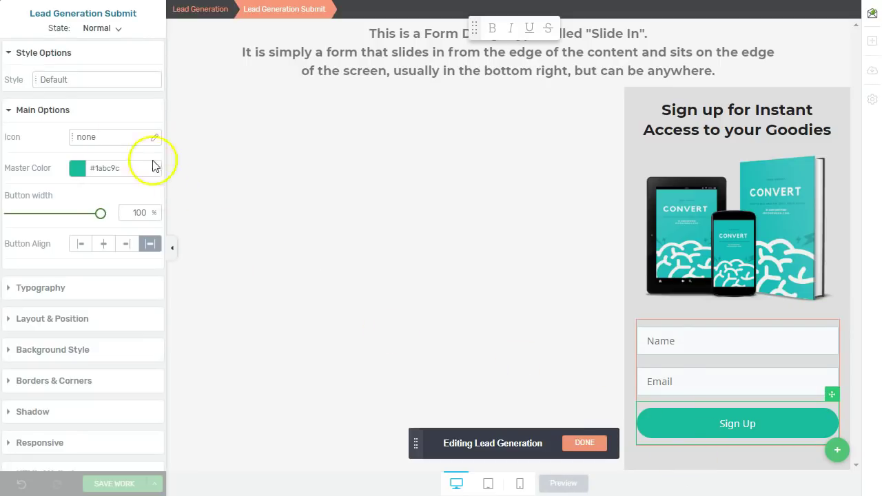
{"action": "left_click", "coordinate": [78, 170]}
{"action": "left_click_drag", "start_coordinate": [146, 307], "coordinate": [150, 309]}
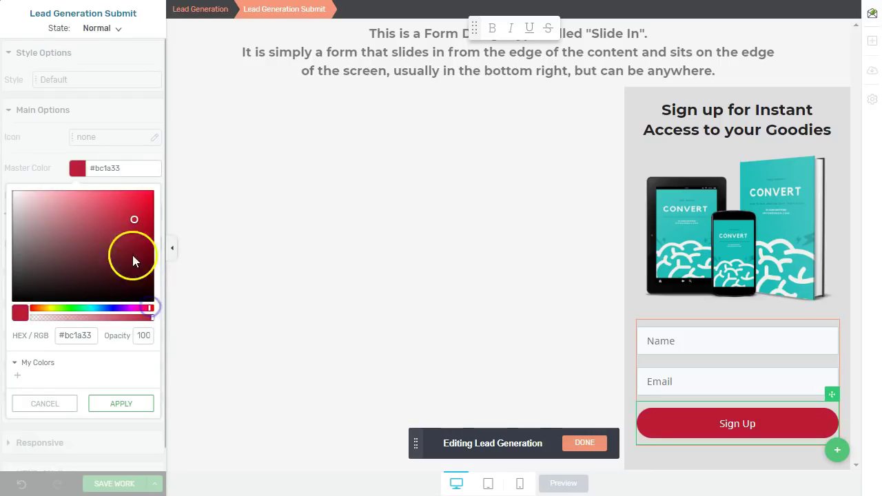
{"action": "left_click", "coordinate": [142, 192]}
{"action": "left_click_drag", "start_coordinate": [139, 198], "coordinate": [139, 207]}
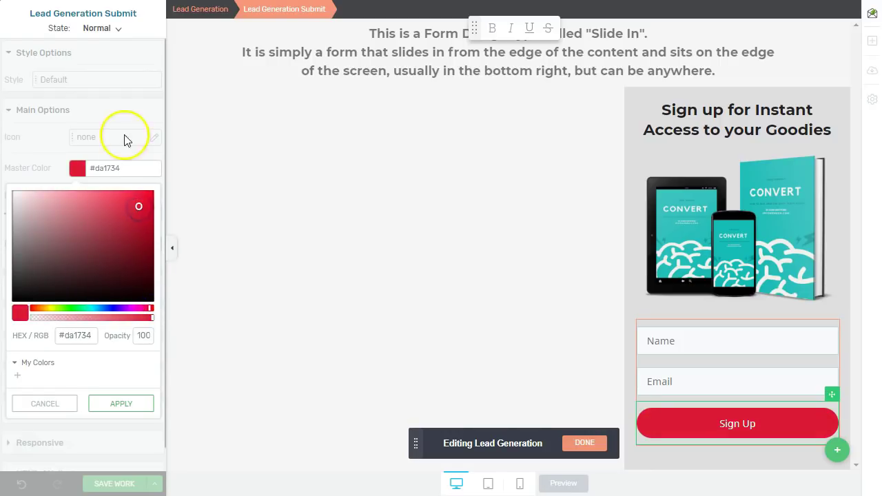
{"action": "left_click", "coordinate": [110, 400]}
Find an arrow icon and add the outlined right arrow to the Sign Up button.
{"action": "left_click", "coordinate": [94, 140]}
{"action": "left_click", "coordinate": [676, 167]}
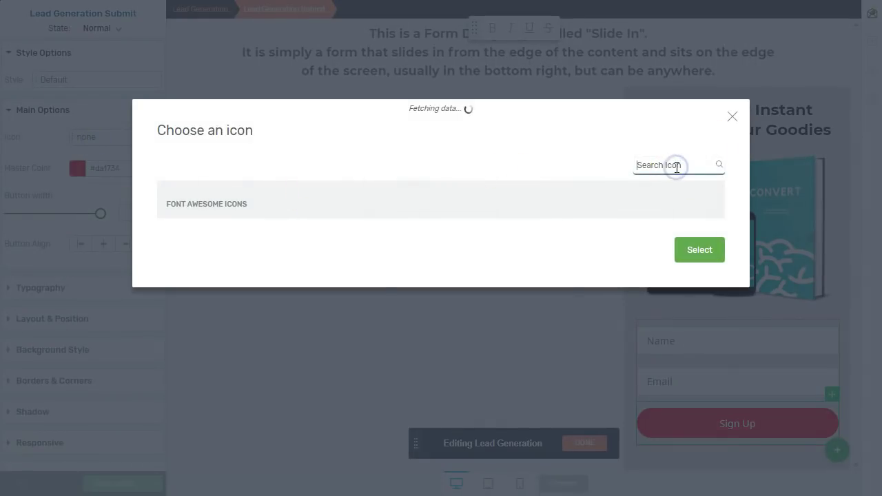
{"action": "type", "text": "arrow"}
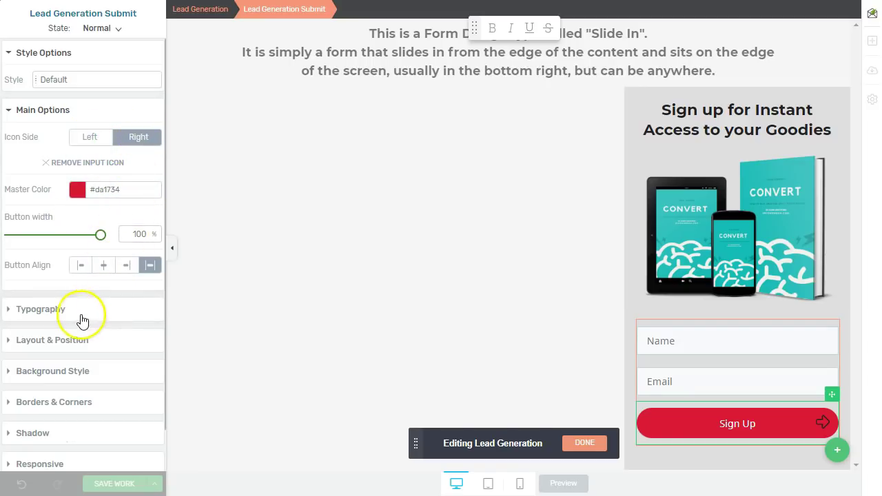
Change the color of the Sign Up button's arrow icon to white #ffffff.
{"action": "left_click", "coordinate": [823, 422]}
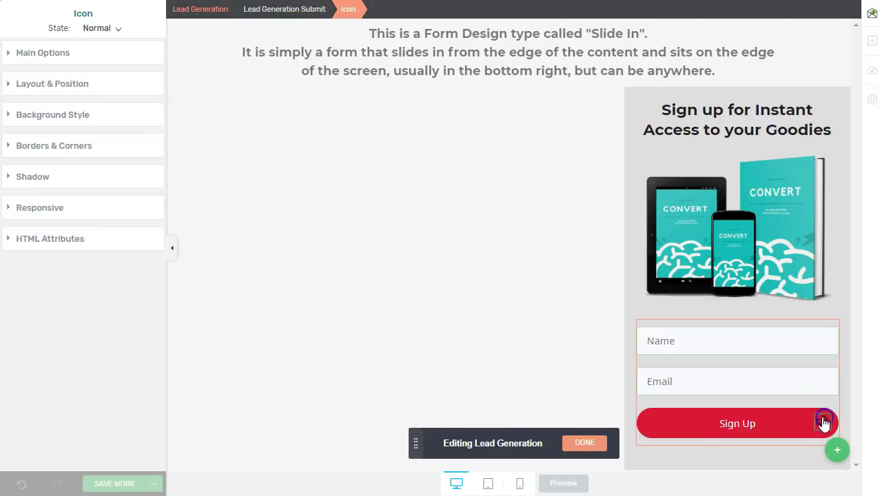
{"action": "left_click", "coordinate": [55, 64]}
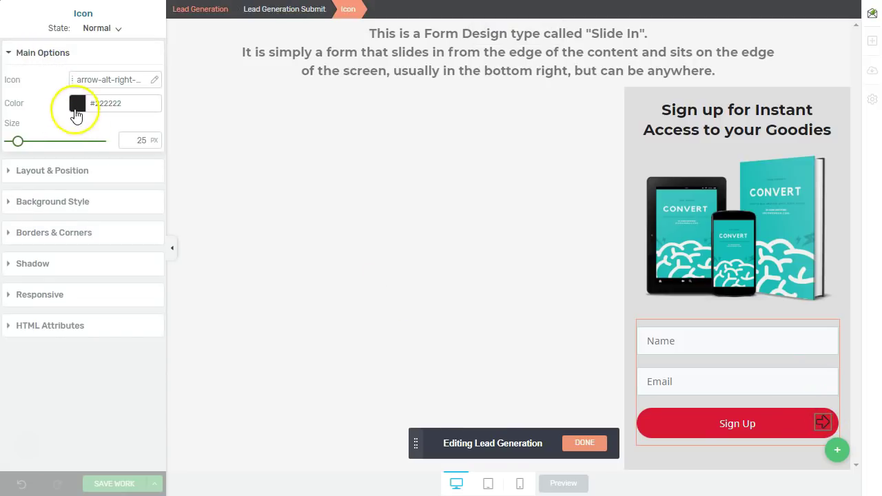
{"action": "left_click", "coordinate": [75, 105]}
{"action": "left_click_drag", "start_coordinate": [55, 142], "coordinate": [3, 127]}
{"action": "left_click", "coordinate": [132, 334]}
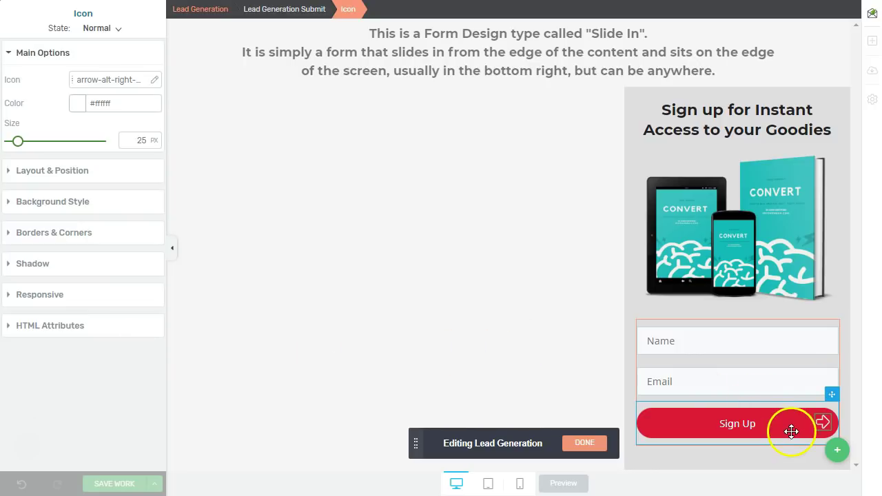
{"action": "left_click", "coordinate": [648, 420]}
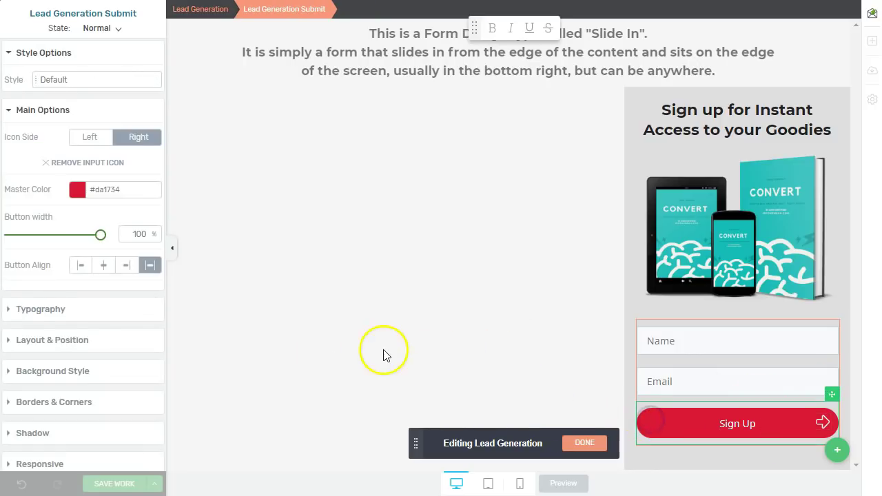
{"action": "left_click", "coordinate": [81, 84]}
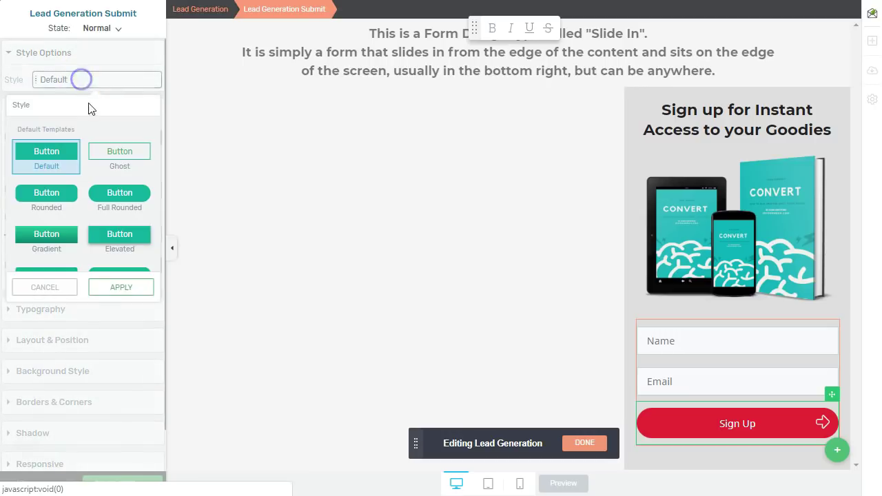
{"action": "left_click", "coordinate": [53, 161]}
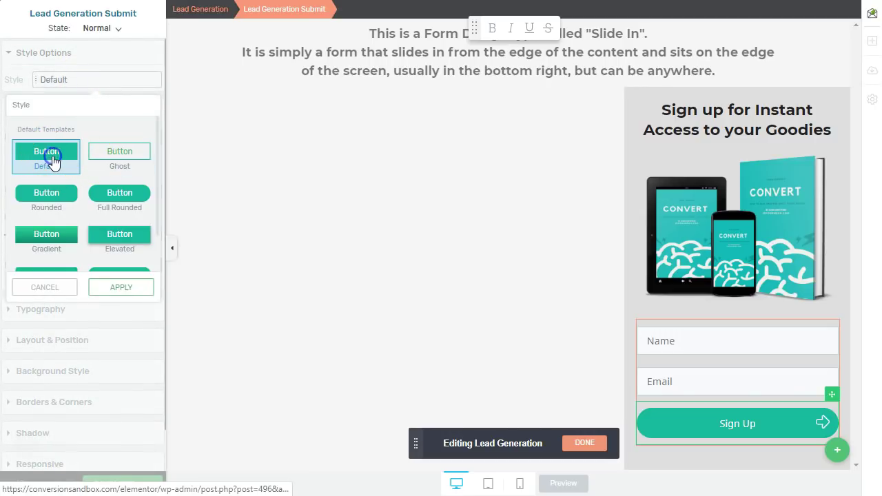
{"action": "left_click", "coordinate": [49, 288]}
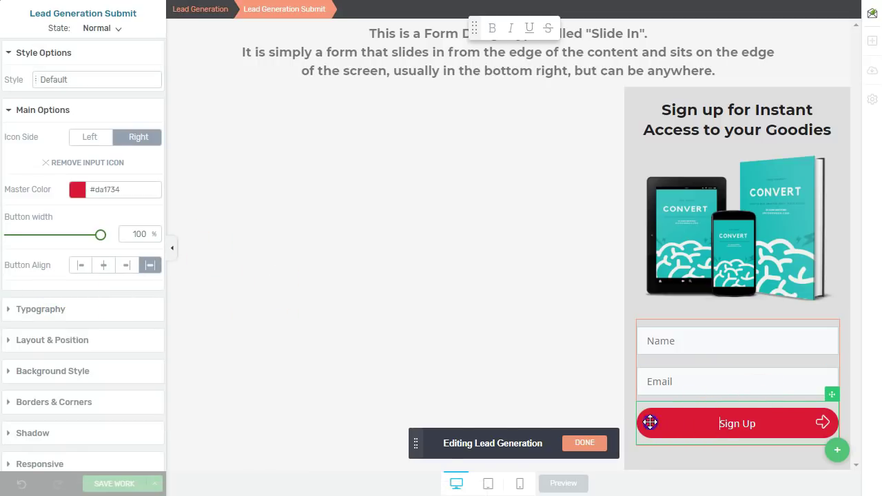
Remove the rounding from the Sign Up button's corners and finish editing the lead form's elements.
{"action": "scroll", "coordinate": [58, 348], "scroll_direction": "down", "scroll_amount": 1}
{"action": "left_click", "coordinate": [60, 369]}
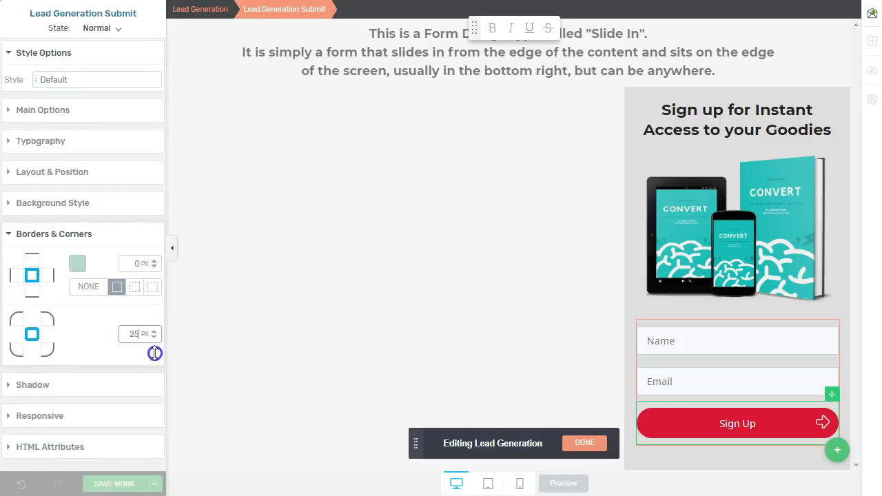
{"action": "left_click", "coordinate": [437, 347]}
{"action": "left_click", "coordinate": [668, 474]}
{"action": "left_click", "coordinate": [586, 443]}
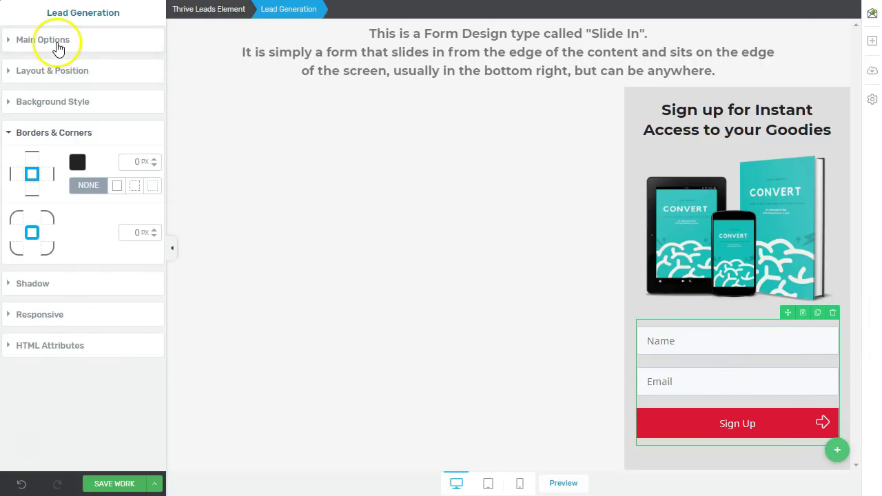
Examine the Name field's options among the lead form's elements and finish editing them.
{"action": "left_click", "coordinate": [58, 43]}
{"action": "left_click", "coordinate": [63, 105]}
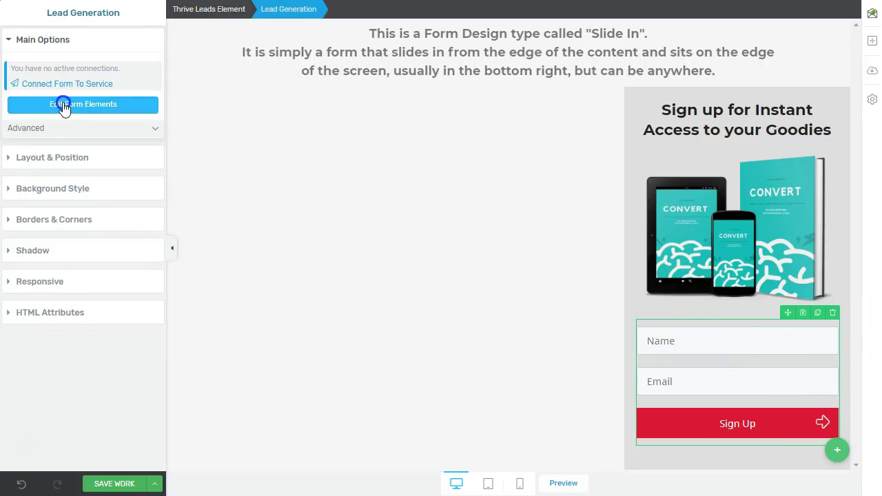
{"action": "left_click", "coordinate": [726, 349]}
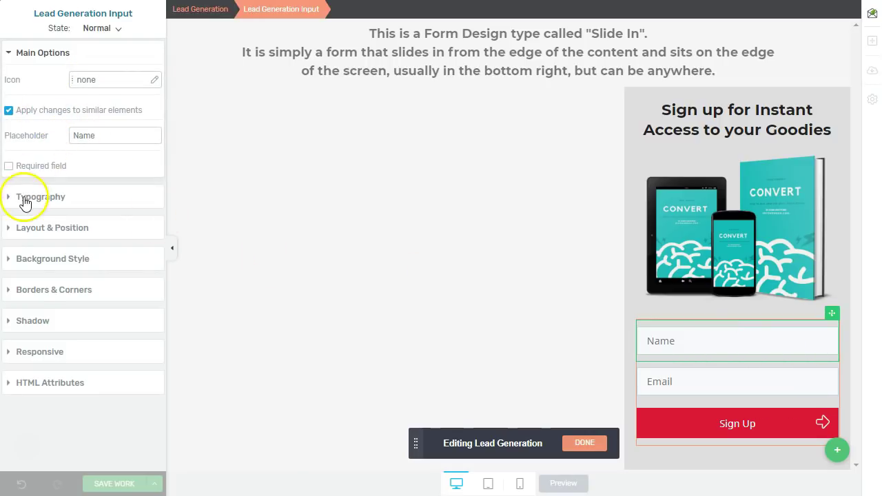
{"action": "left_click", "coordinate": [58, 61]}
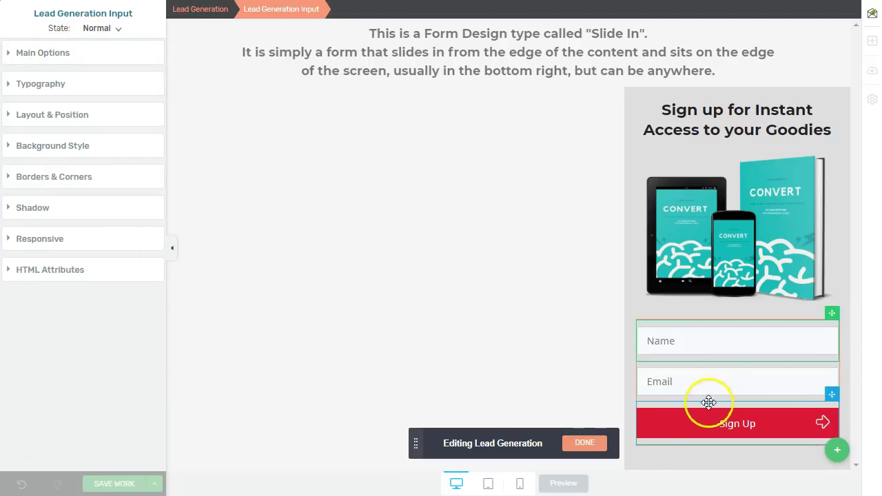
{"action": "left_click", "coordinate": [584, 443]}
{"action": "left_click", "coordinate": [706, 418]}
View the new API connection options for connecting the lead form to a service, then dismiss them.
{"action": "left_click", "coordinate": [69, 83]}
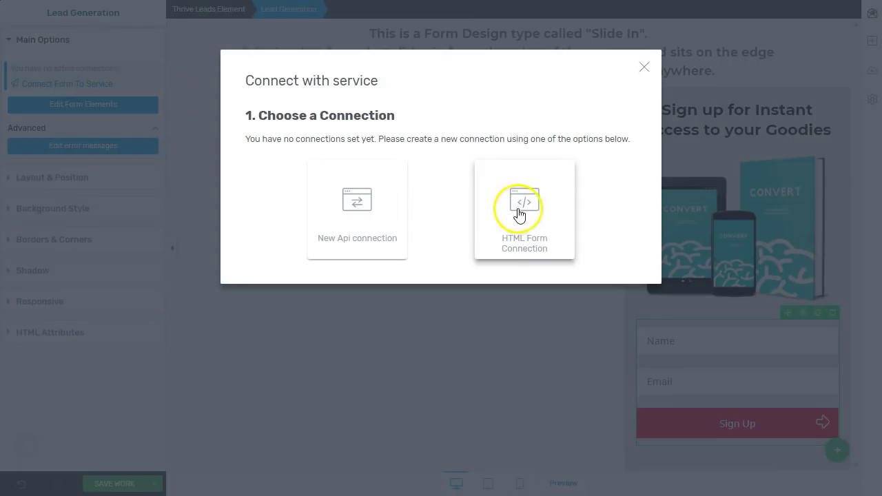
{"action": "left_click", "coordinate": [370, 201]}
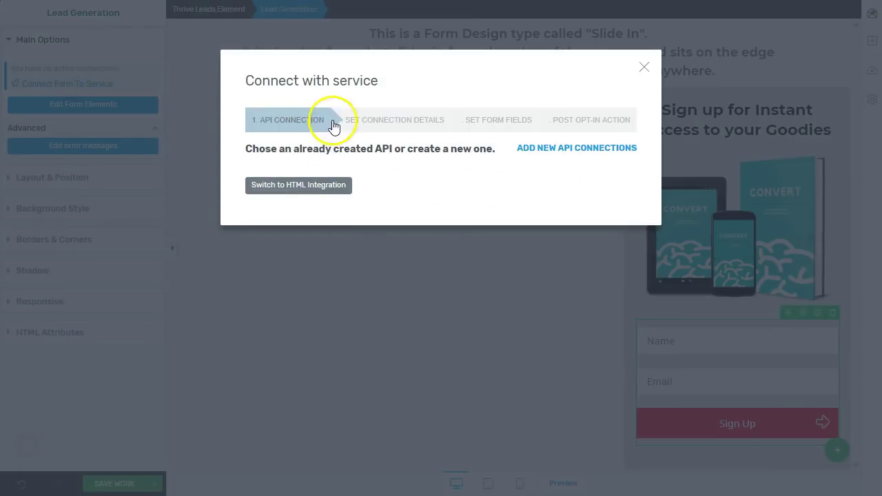
{"action": "left_click", "coordinate": [643, 66]}
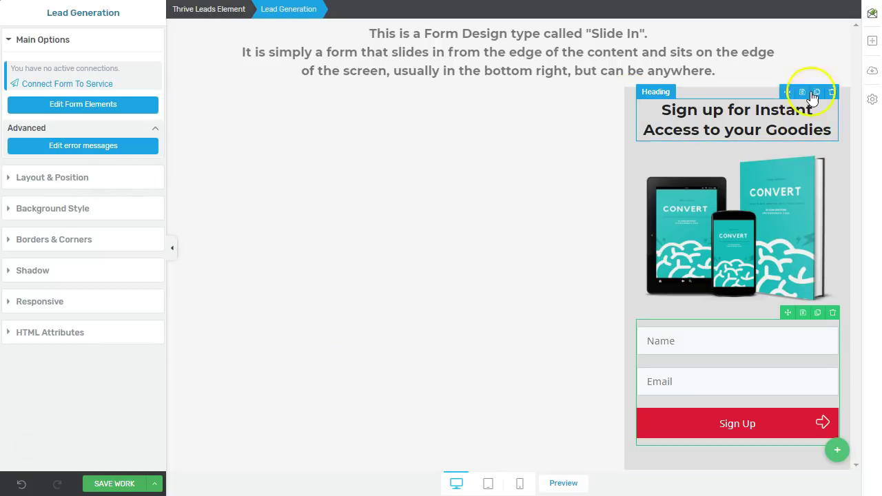
Find the Icon element and add it below the lead generation form in the slide-in.
{"action": "left_click", "coordinate": [872, 40]}
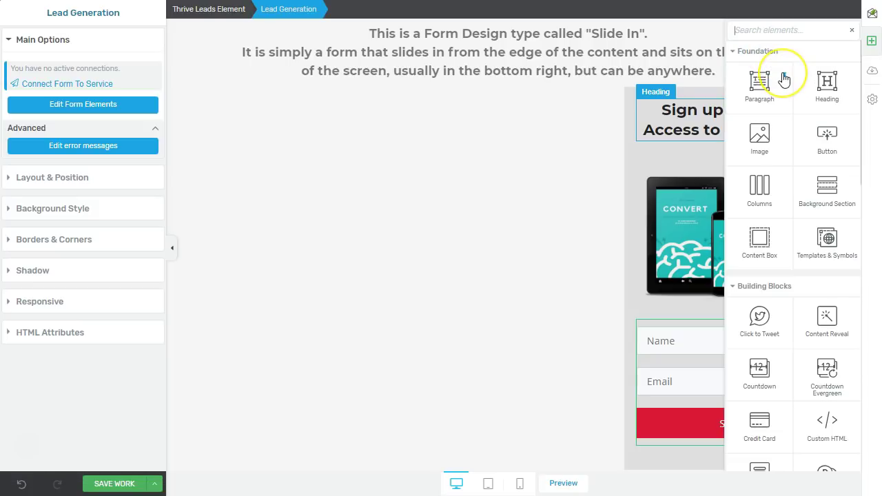
{"action": "type", "text": "icon"}
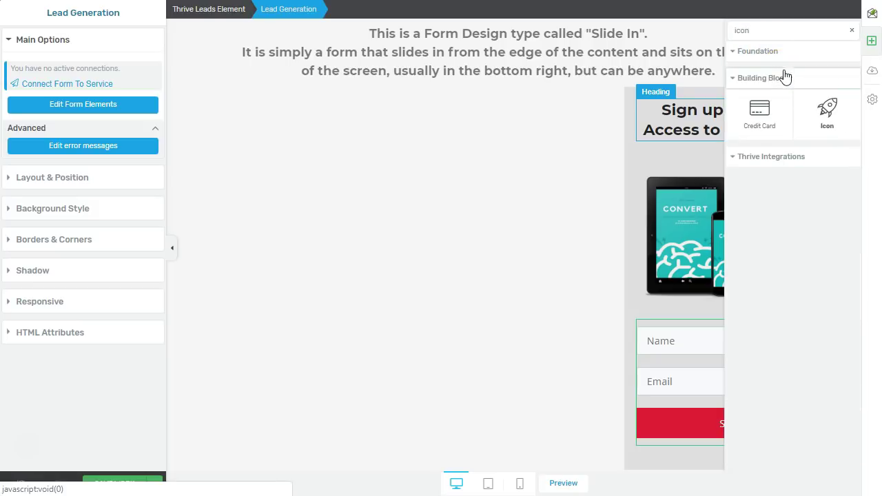
{"action": "left_click_drag", "start_coordinate": [827, 110], "coordinate": [822, 113]}
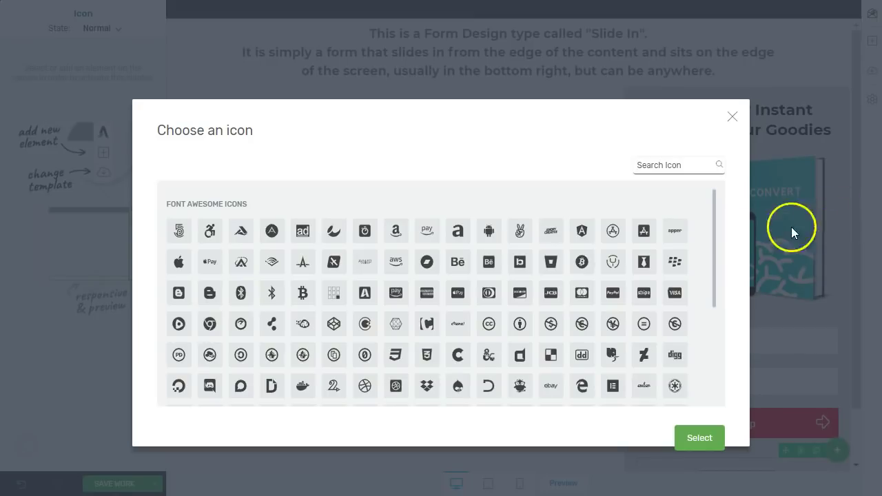
Search the icon library for "times" and choose the times-light icon.
{"action": "left_click", "coordinate": [647, 160]}
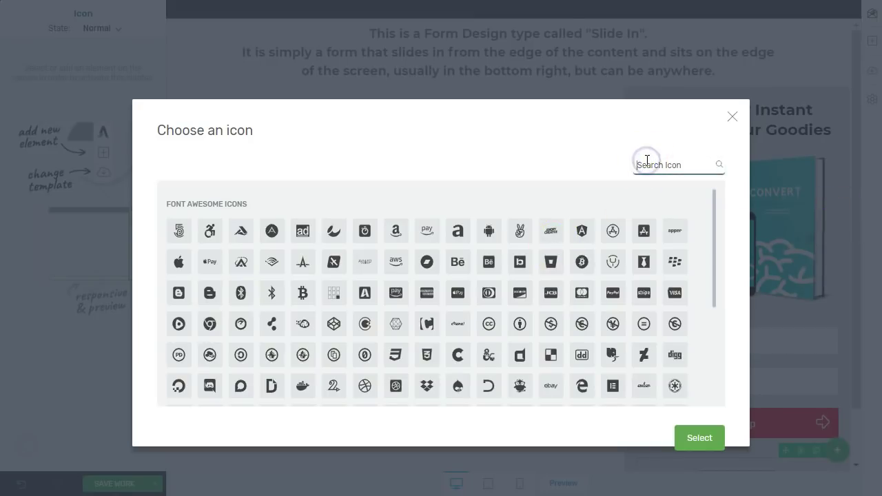
{"action": "type", "text": "multip"}
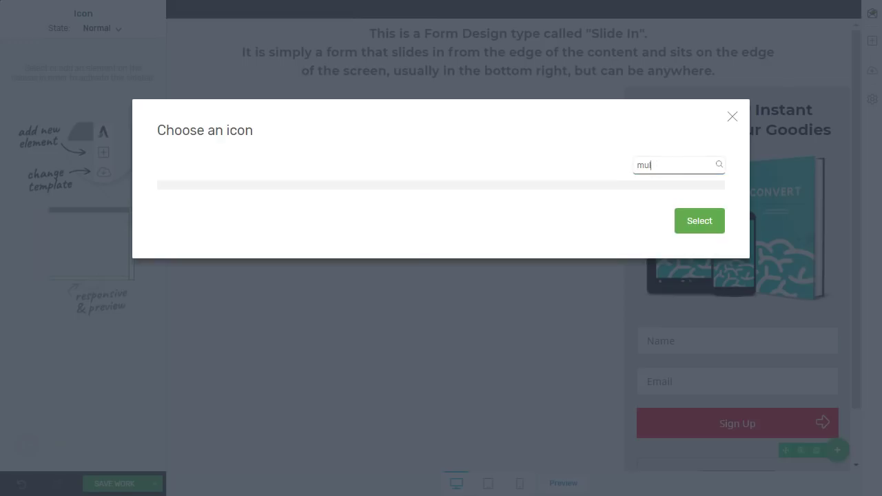
{"action": "key", "text": "BackSpace"}
{"action": "key", "text": "BackSpace"}
{"action": "key", "text": "BackSpace"}
{"action": "type", "text": "times"}
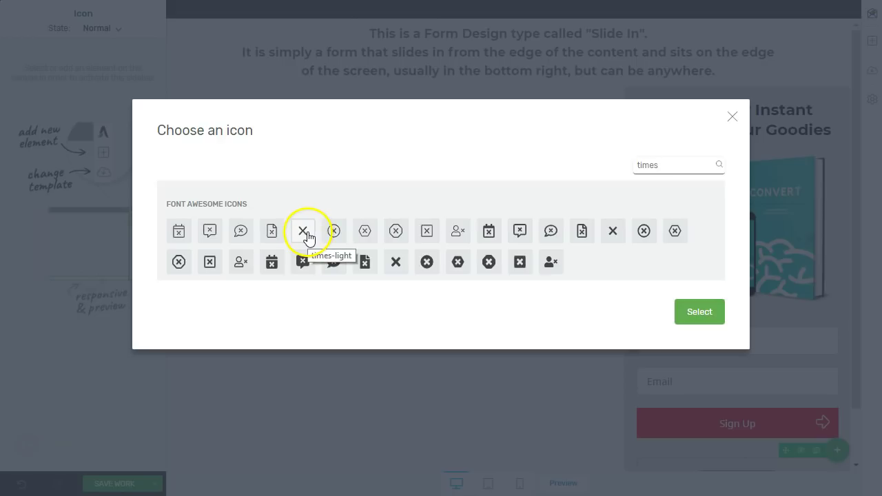
{"action": "left_click", "coordinate": [690, 307]}
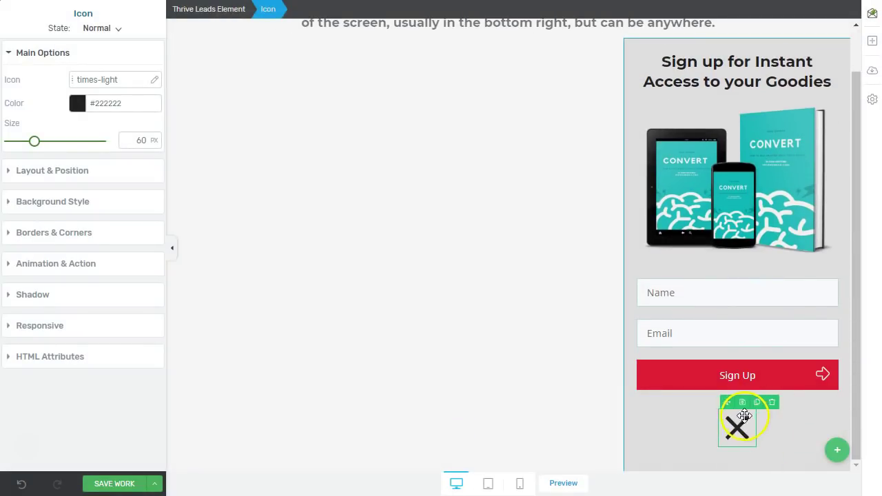
Move the X icon above the heading and set its size to 29 px.
{"action": "left_click_drag", "start_coordinate": [732, 392], "coordinate": [687, 58]}
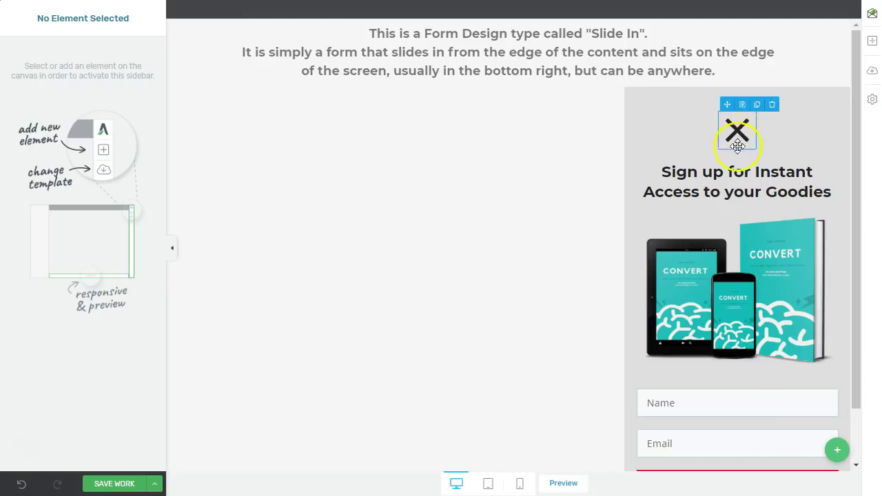
{"action": "left_click", "coordinate": [722, 128]}
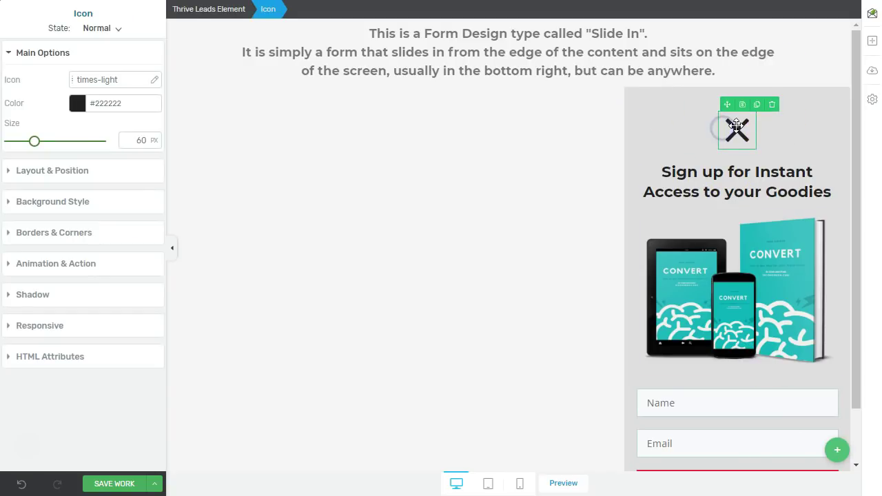
{"action": "left_click_drag", "start_coordinate": [29, 142], "coordinate": [22, 146]}
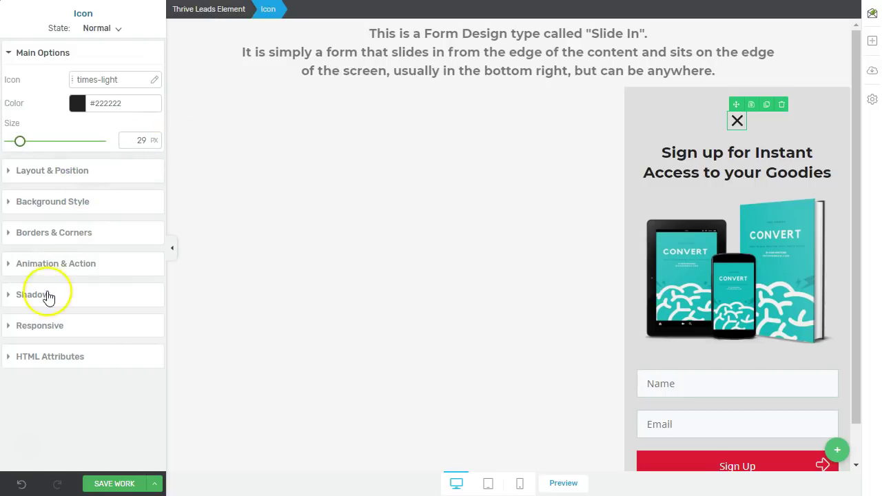
Set the X icon's padding to 15 and its margins to 0 on all sides.
{"action": "left_click", "coordinate": [75, 172]}
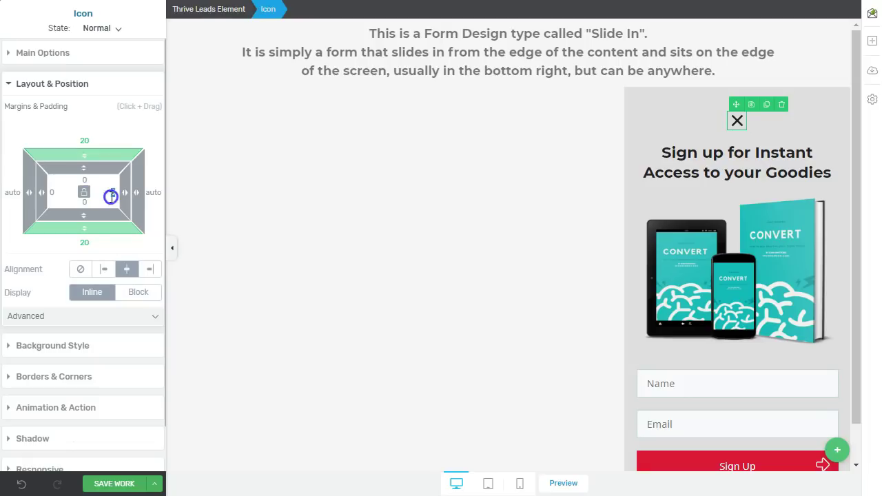
{"action": "left_click", "coordinate": [113, 197]}
{"action": "left_click", "coordinate": [85, 148]}
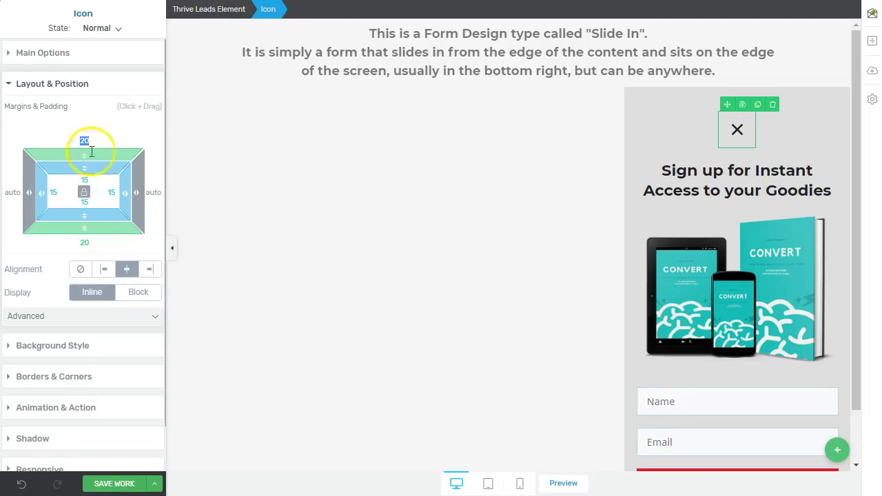
{"action": "type", "text": "0"}
{"action": "left_click", "coordinate": [88, 245]}
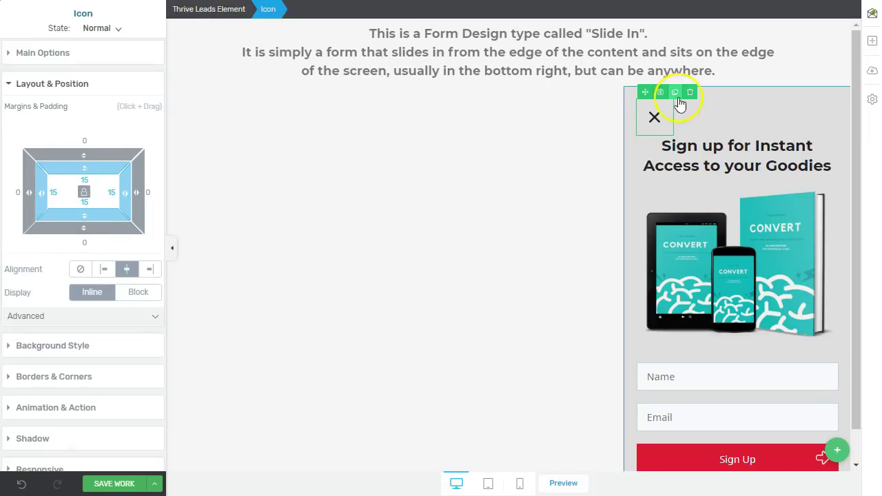
{"action": "left_click", "coordinate": [239, 192]}
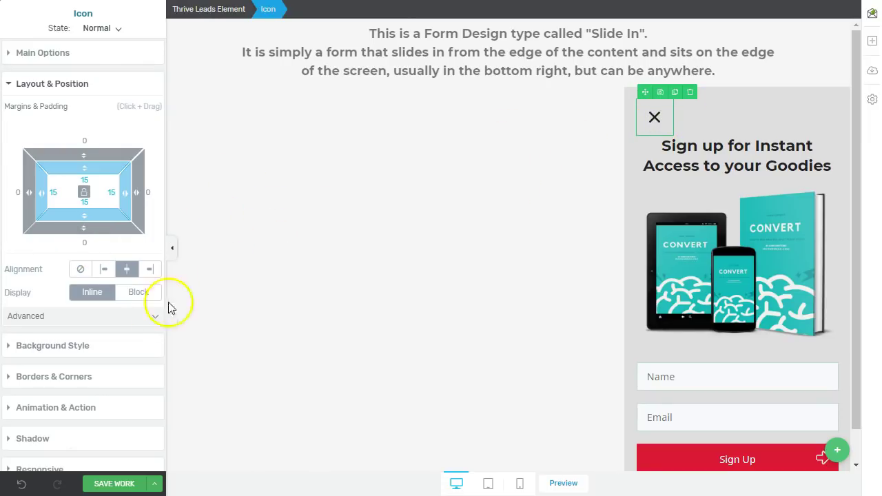
Round the X icon's corners to 218 px and give it a solid #fffefe background.
{"action": "left_click", "coordinate": [73, 374]}
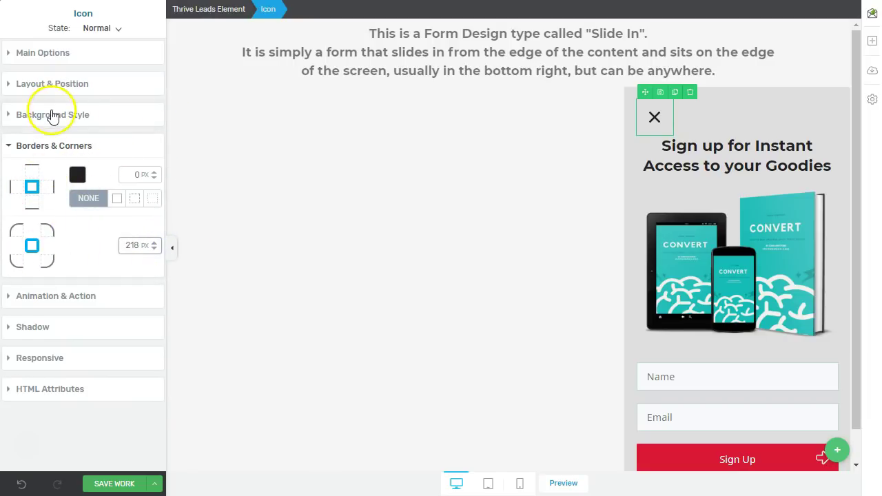
{"action": "left_click", "coordinate": [53, 115]}
{"action": "left_click", "coordinate": [99, 138]}
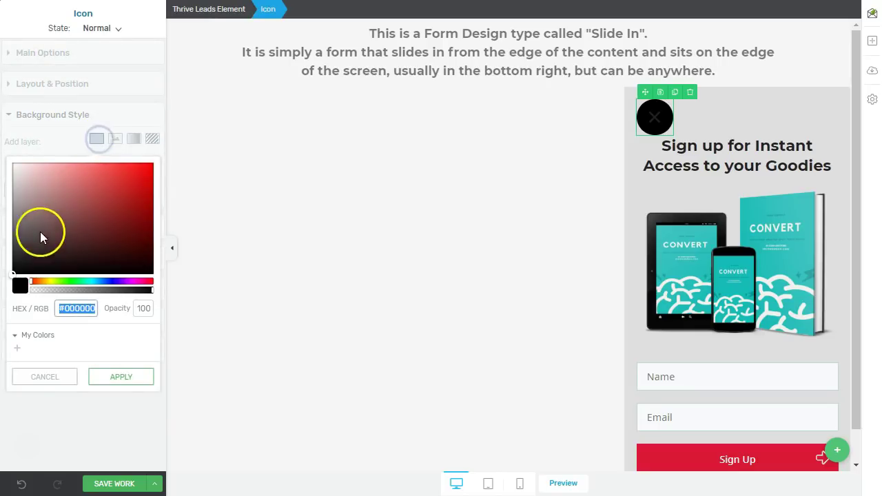
{"action": "left_click_drag", "start_coordinate": [39, 173], "coordinate": [14, 164]}
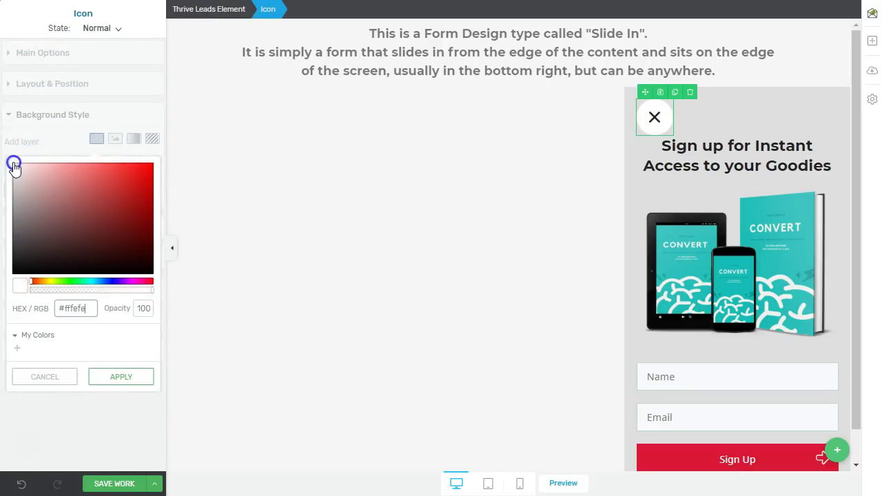
{"action": "left_click", "coordinate": [115, 378]}
Add a 1 px solid border to the X icon and reduce its size to 25 px.
{"action": "left_click", "coordinate": [81, 239]}
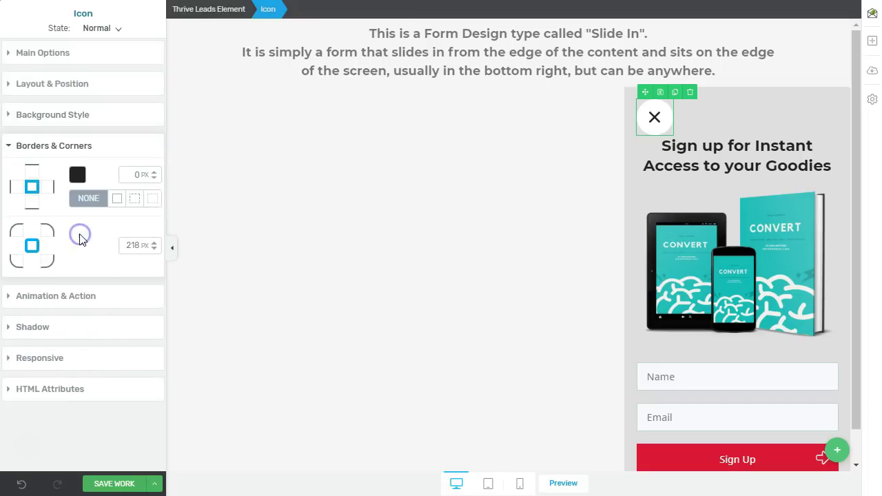
{"action": "left_click", "coordinate": [117, 198]}
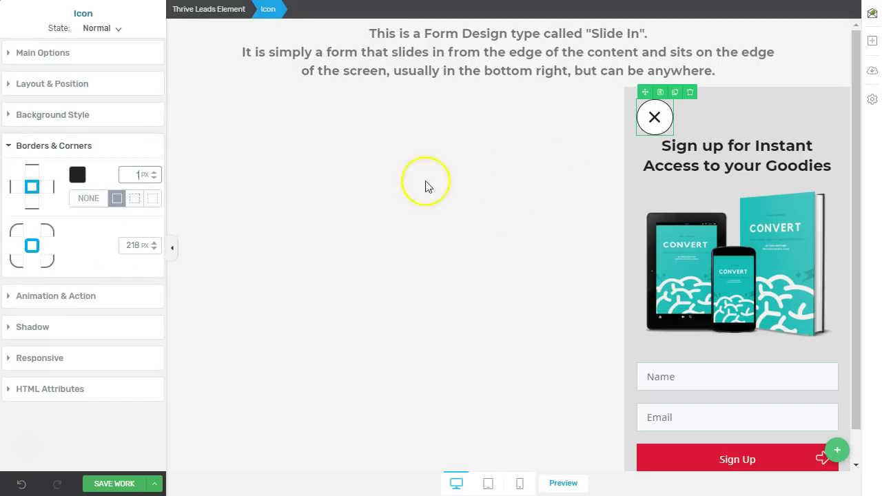
{"action": "left_click", "coordinate": [76, 53]}
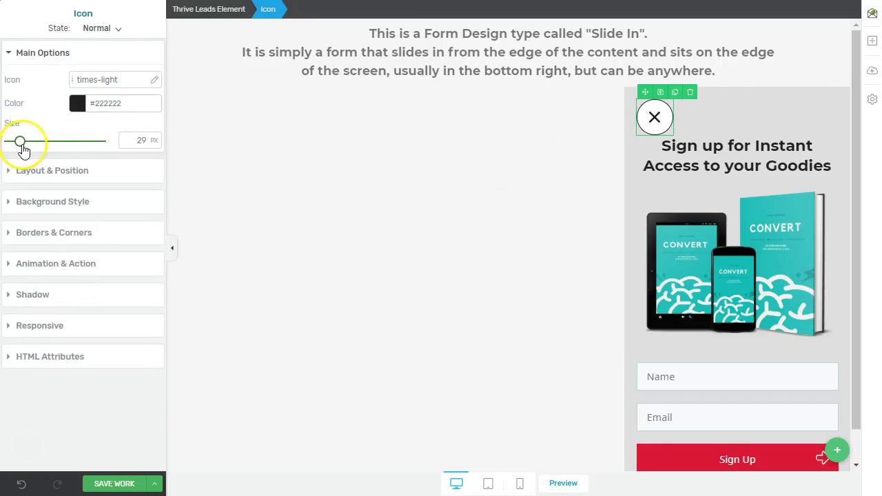
{"action": "left_click", "coordinate": [548, 164]}
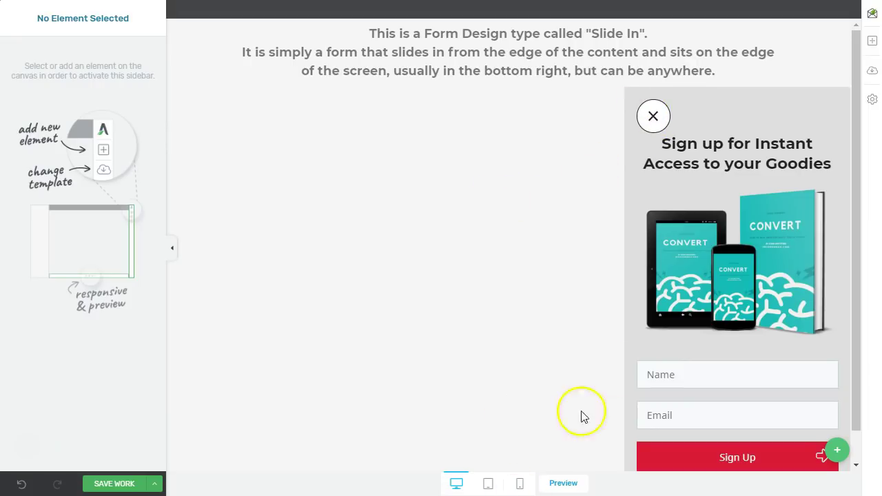
Reduce the X icon's padding to 5 on all sides.
{"action": "left_click", "coordinate": [656, 119]}
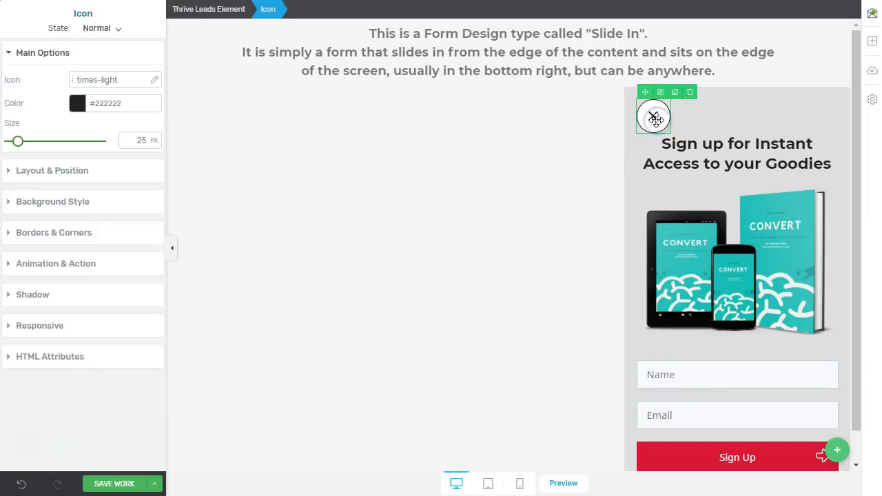
{"action": "left_click", "coordinate": [58, 233]}
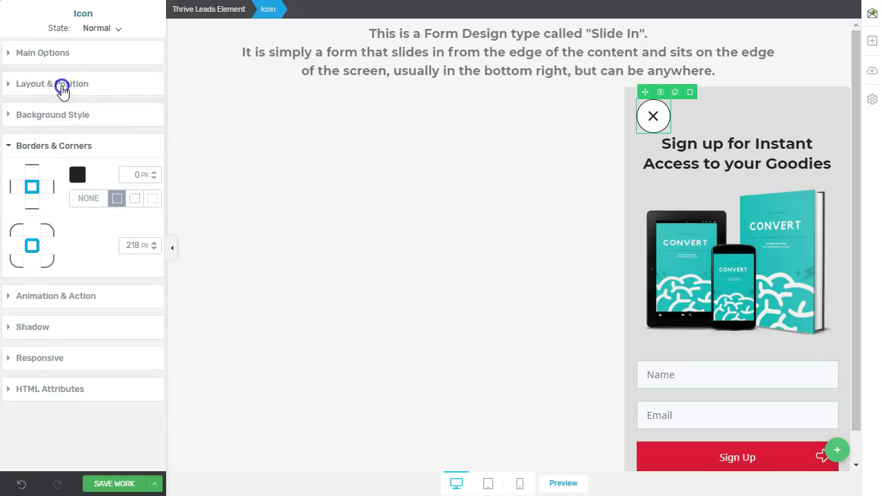
{"action": "left_click", "coordinate": [61, 84]}
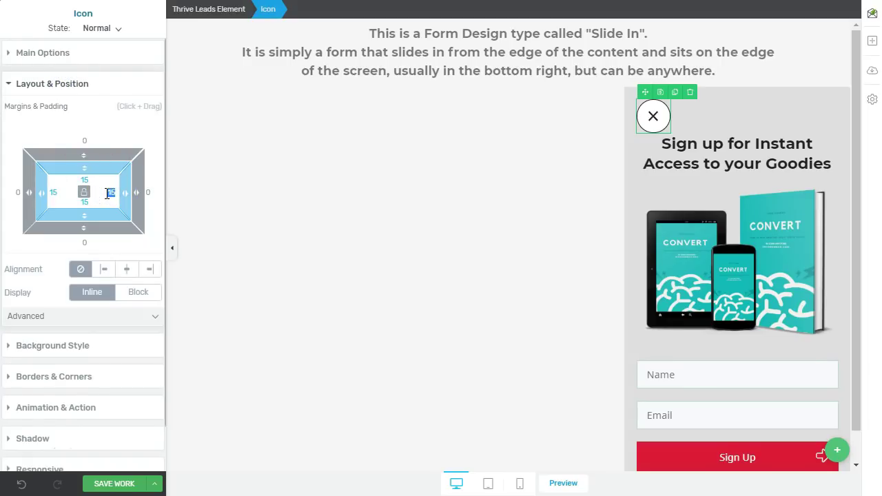
{"action": "type", "text": "5"}
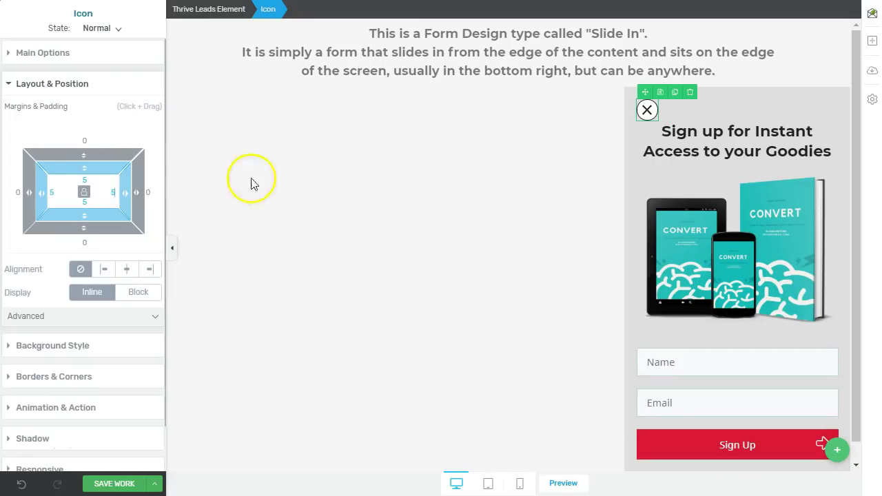
{"action": "left_click", "coordinate": [396, 369]}
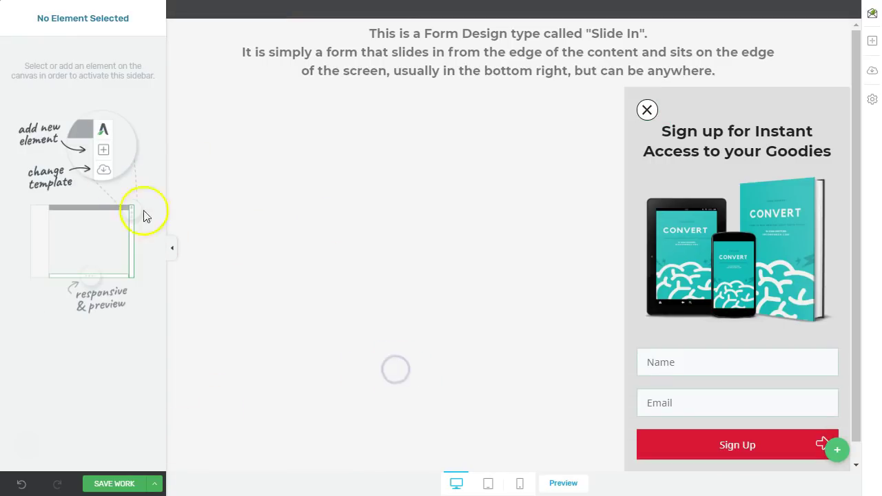
Shift the X icon outside the form's upper-left corner with a top margin of -46 and a left margin of -57.
{"action": "left_click", "coordinate": [647, 110]}
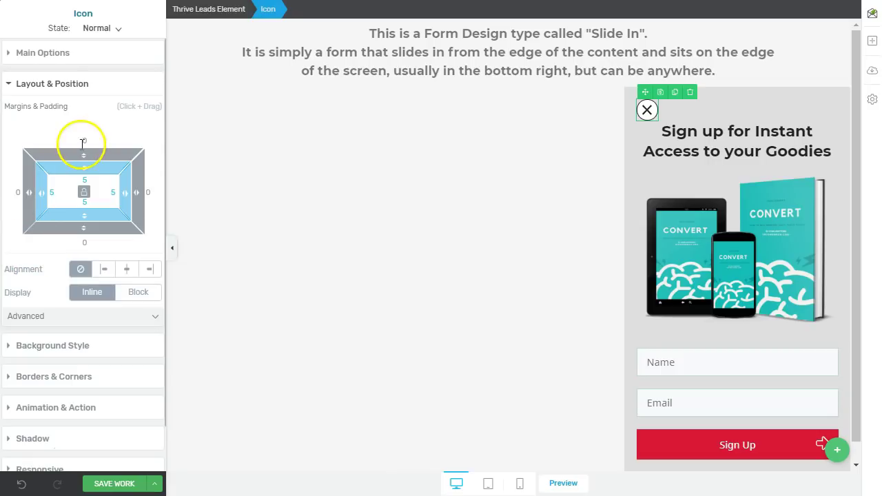
{"action": "left_click", "coordinate": [83, 192]}
{"action": "left_click_drag", "start_coordinate": [90, 153], "coordinate": [82, 203]}
{"action": "left_click_drag", "start_coordinate": [20, 200], "coordinate": [106, 200]}
{"action": "left_click", "coordinate": [597, 149]}
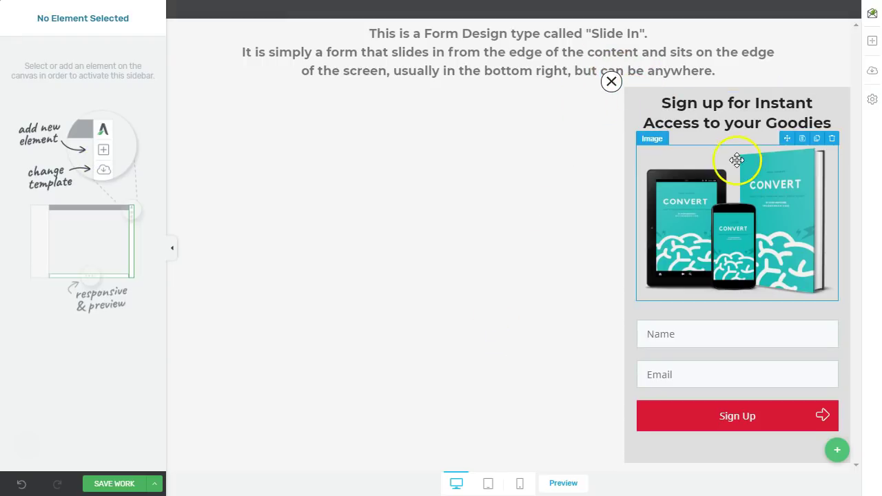
{"action": "left_click", "coordinate": [612, 82]}
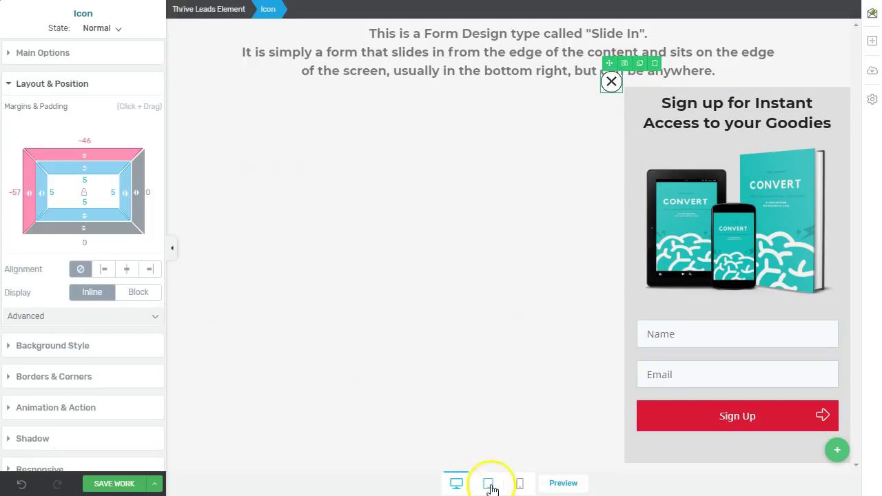
In the mobile layout, set the X icon's top margin to -22 and its left margin to -26.
{"action": "left_click", "coordinate": [489, 485]}
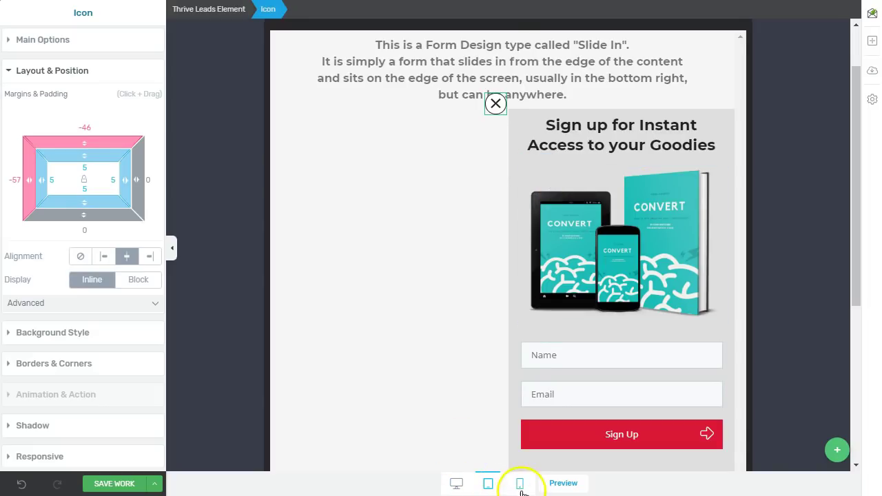
{"action": "left_click", "coordinate": [521, 488]}
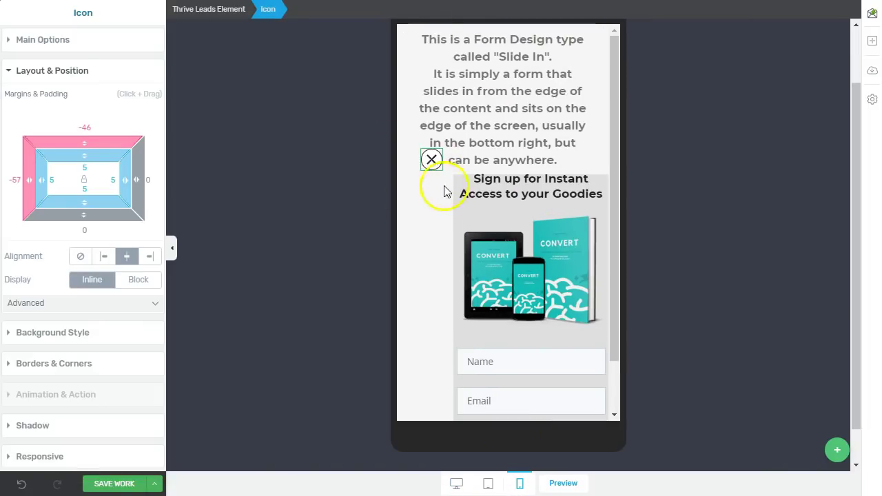
{"action": "left_click_drag", "start_coordinate": [86, 143], "coordinate": [88, 118]}
{"action": "left_click_drag", "start_coordinate": [30, 176], "coordinate": [12, 186]}
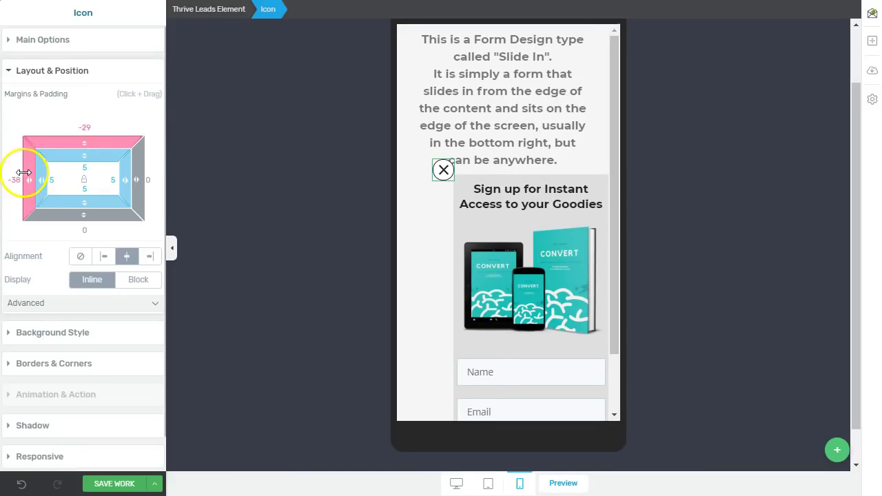
{"action": "left_click_drag", "start_coordinate": [8, 185], "coordinate": [7, 186]}
{"action": "left_click_drag", "start_coordinate": [85, 143], "coordinate": [84, 129]}
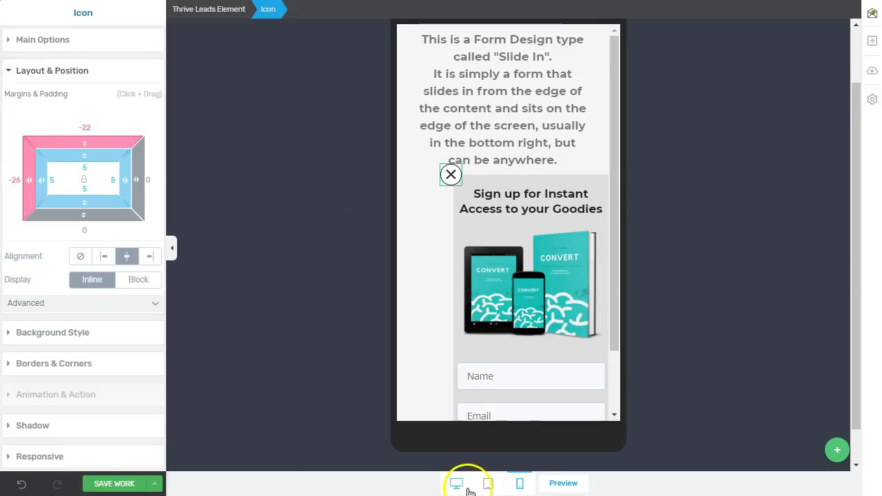
In the desktop layout, set the X icon's left margin to -46 and deselect it.
{"action": "left_click", "coordinate": [466, 486]}
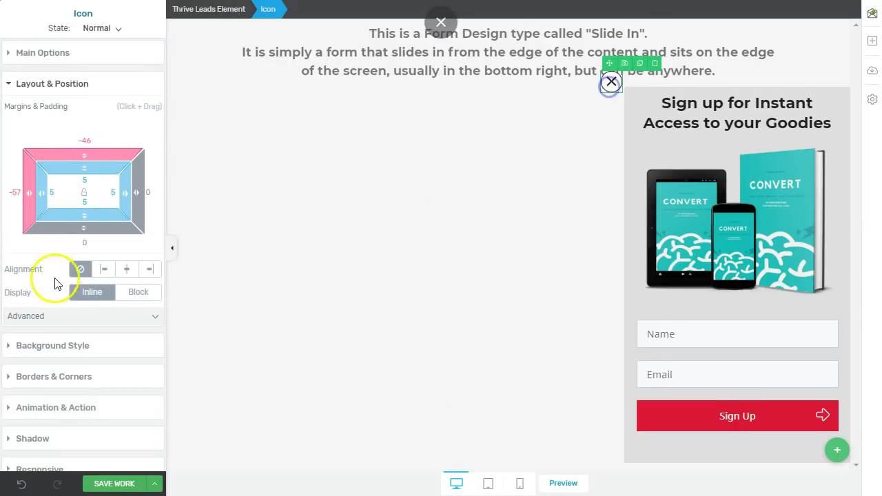
{"action": "left_click_drag", "start_coordinate": [29, 193], "coordinate": [10, 201]}
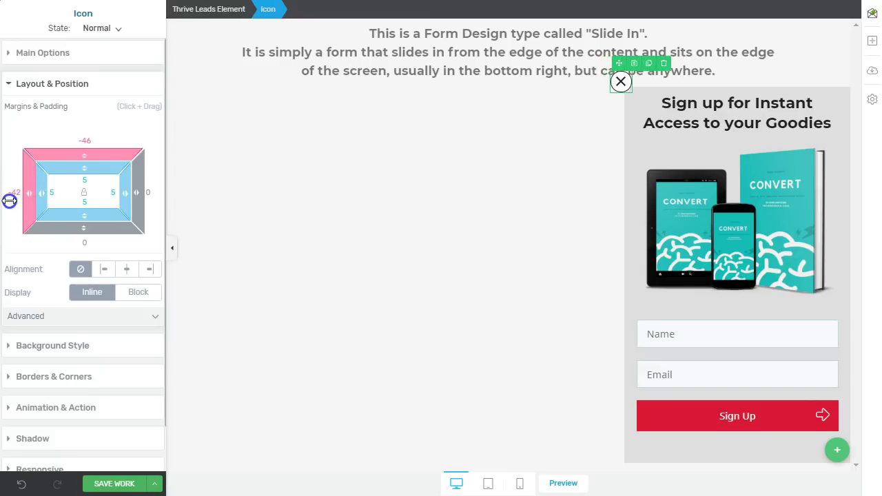
{"action": "left_click", "coordinate": [393, 211]}
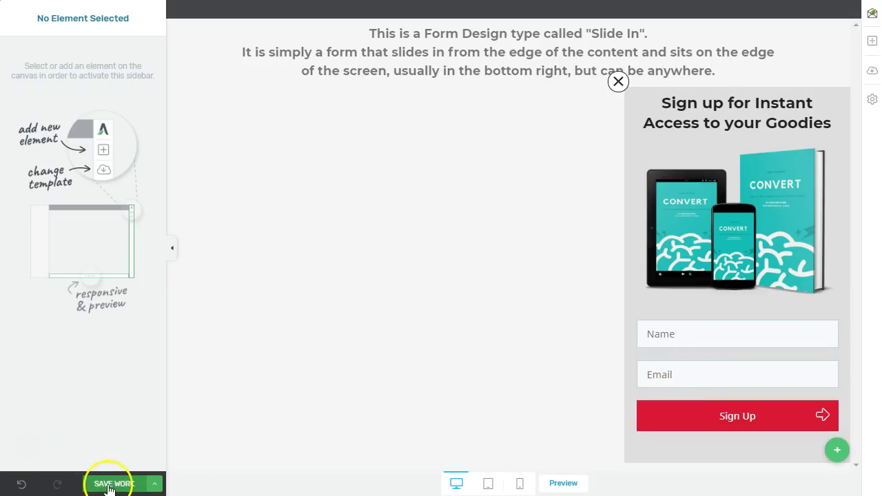
Give the X icon a custom integration that closes the form on click, and save the work.
{"action": "left_click", "coordinate": [621, 82]}
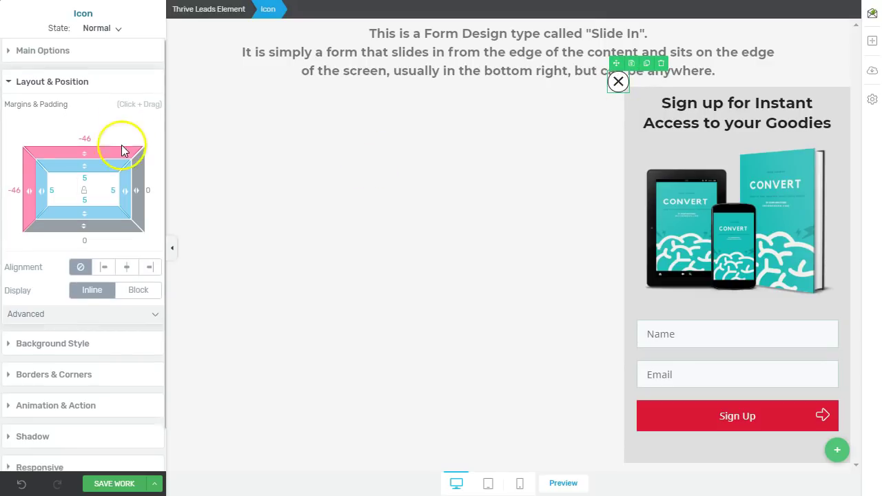
{"action": "scroll", "coordinate": [103, 242], "scroll_direction": "down", "scroll_amount": 1}
{"action": "left_click", "coordinate": [86, 364]}
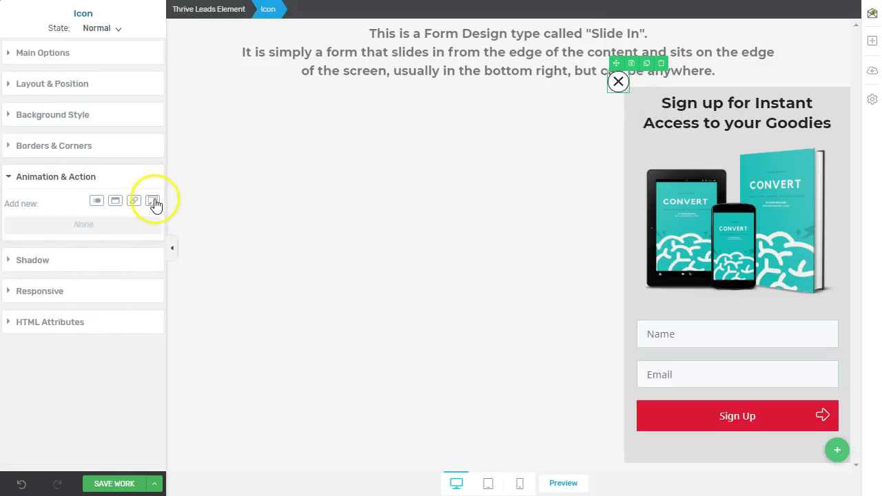
{"action": "left_click", "coordinate": [153, 201]}
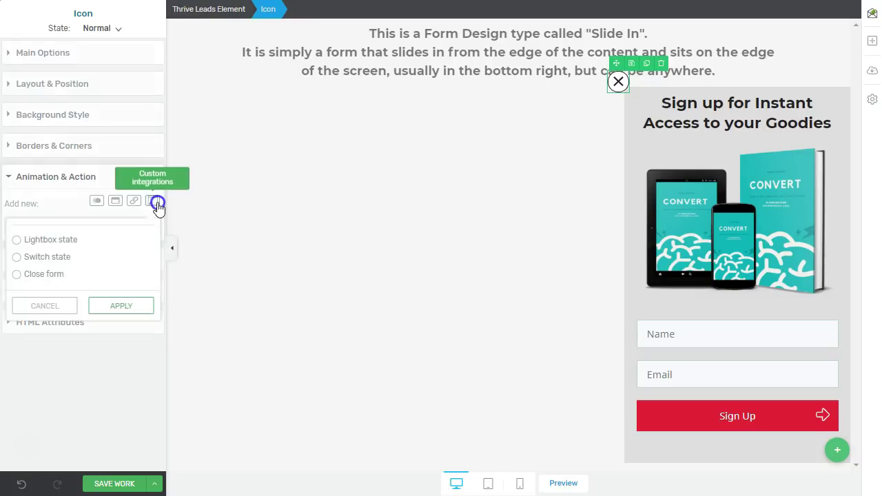
{"action": "left_click", "coordinate": [110, 306]}
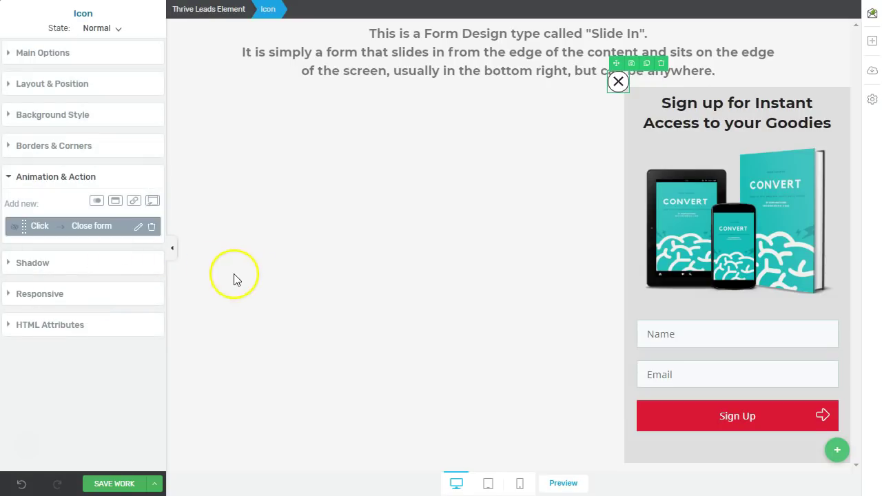
{"action": "left_click", "coordinate": [110, 484]}
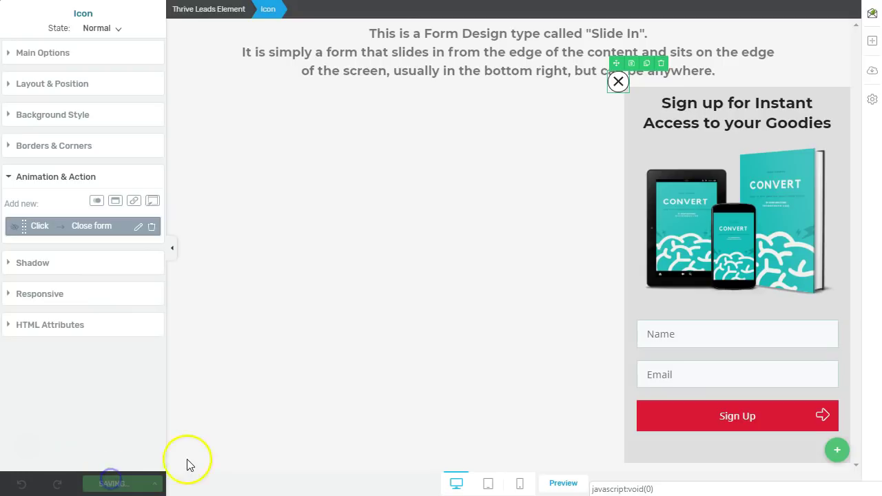
Preview the slide-in form and test its close icon.
{"action": "left_click", "coordinate": [564, 482]}
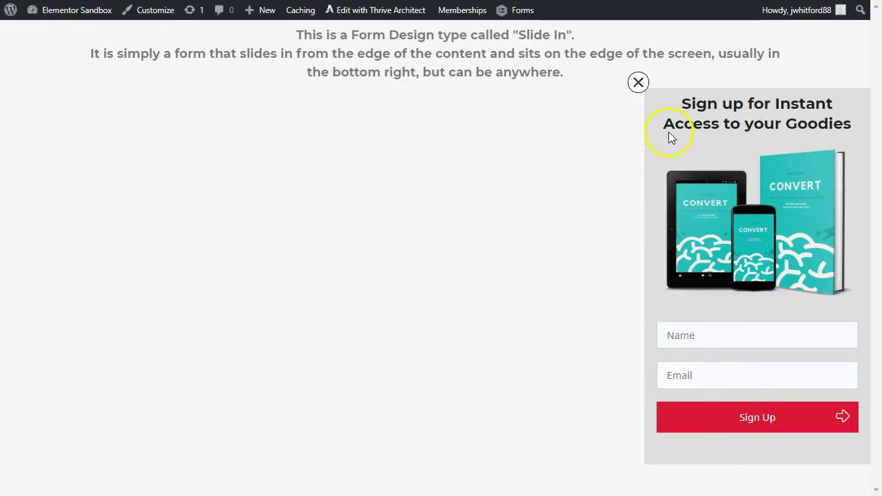
{"action": "double_click", "coordinate": [641, 85]}
{"action": "left_click", "coordinate": [511, 174]}
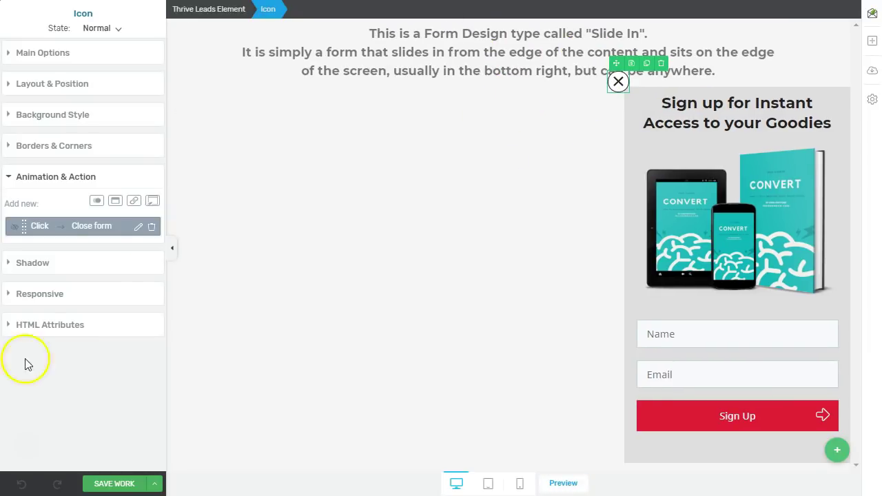
Check the whole form's layout and position settings, save the work and exit to the slide-in form list.
{"action": "left_click", "coordinate": [211, 9]}
{"action": "left_click", "coordinate": [43, 71]}
{"action": "left_click", "coordinate": [62, 51]}
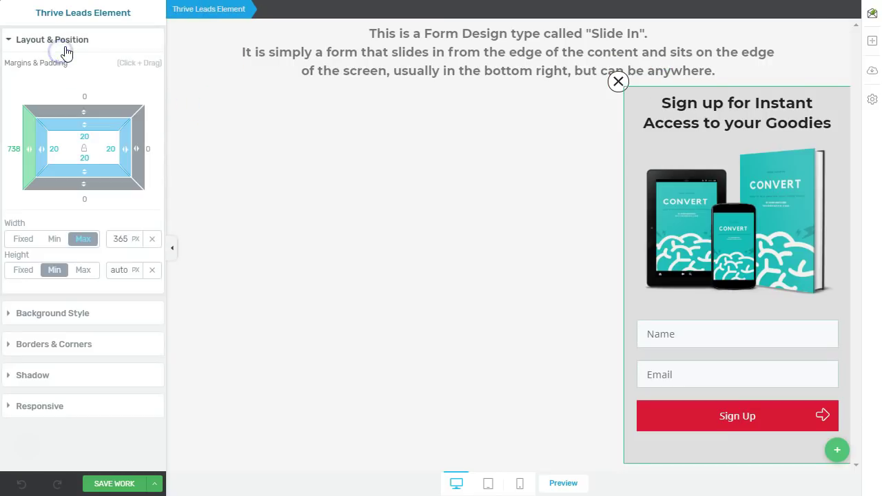
{"action": "left_click", "coordinate": [66, 49]}
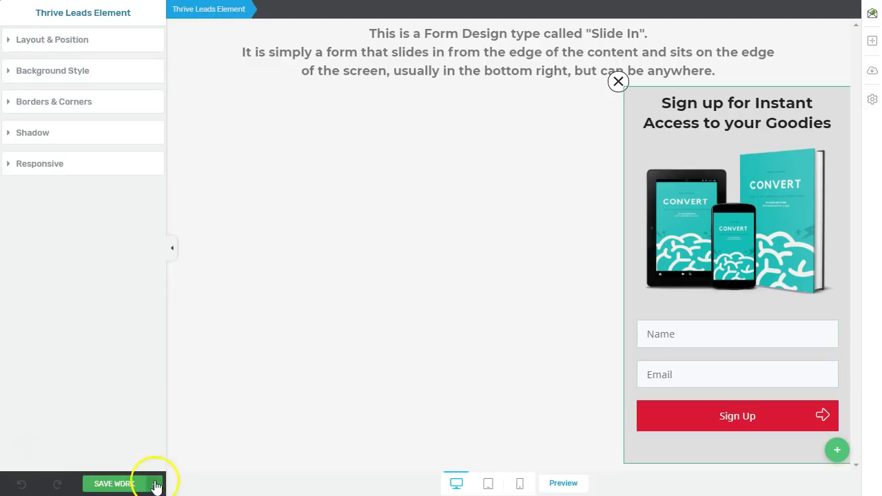
{"action": "left_click", "coordinate": [155, 482]}
{"action": "left_click", "coordinate": [102, 458]}
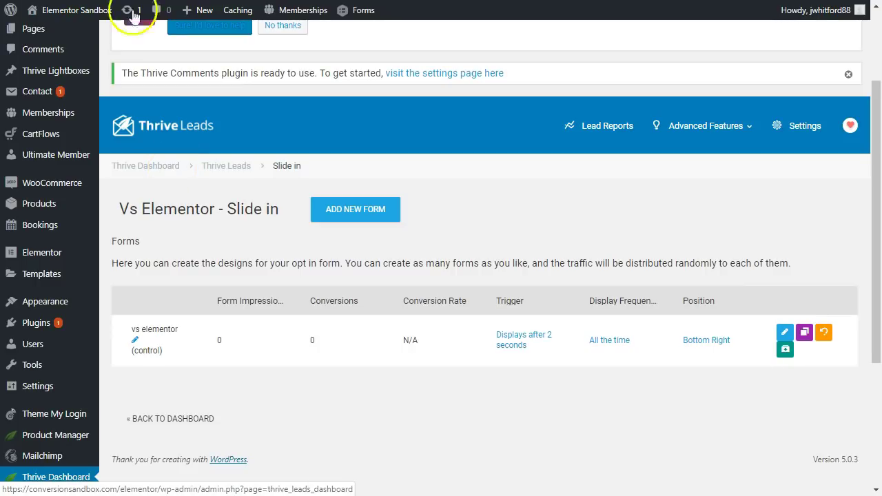
Check the live site's Services page for the slide-in form and return to the Thrive Leads dashboard.
{"action": "left_click", "coordinate": [80, 34]}
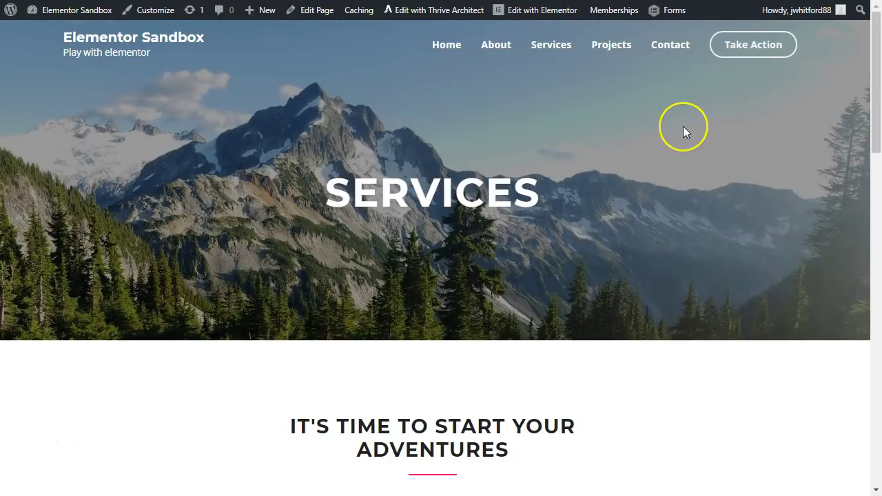
{"action": "left_click", "coordinate": [46, 81]}
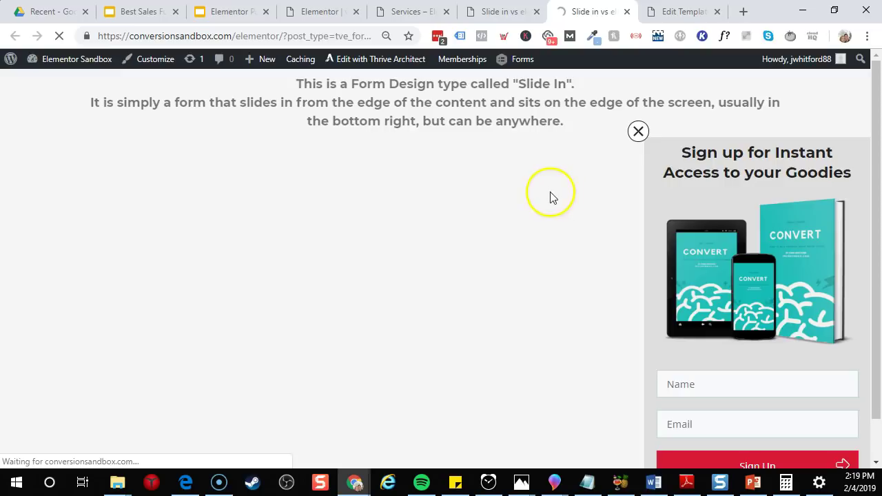
{"action": "scroll", "coordinate": [193, 331], "scroll_direction": "down", "scroll_amount": 5}
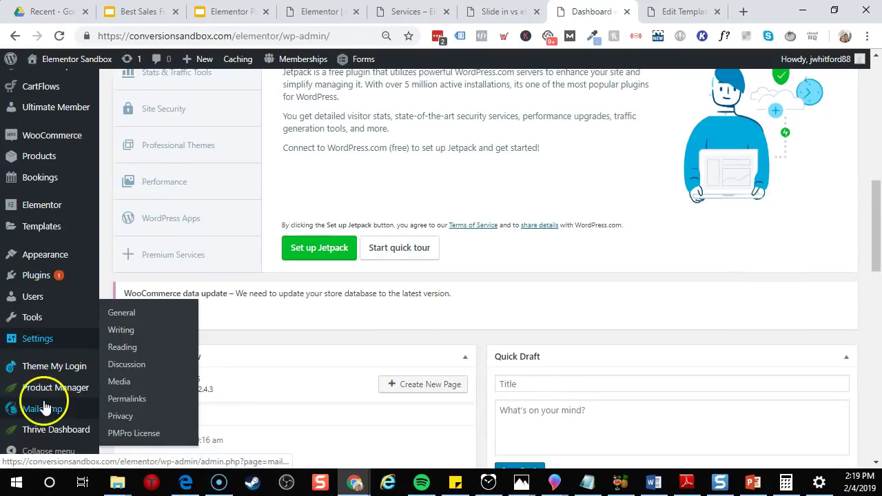
{"action": "mouse_move", "coordinate": [96, 429]}
{"action": "left_click", "coordinate": [128, 382]}
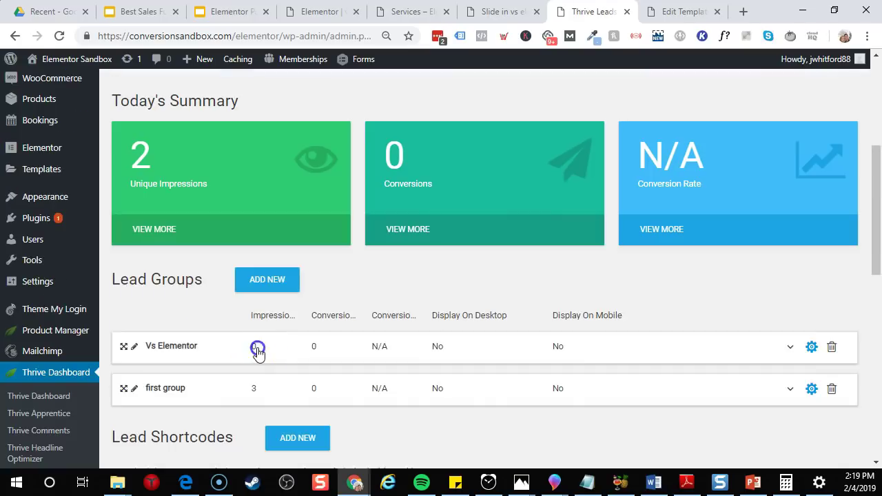
Enable the Slide in form of the Vs Elementor lead group on both desktop and mobile.
{"action": "left_click", "coordinate": [187, 349]}
{"action": "scroll", "coordinate": [197, 331], "scroll_direction": "down", "scroll_amount": 3}
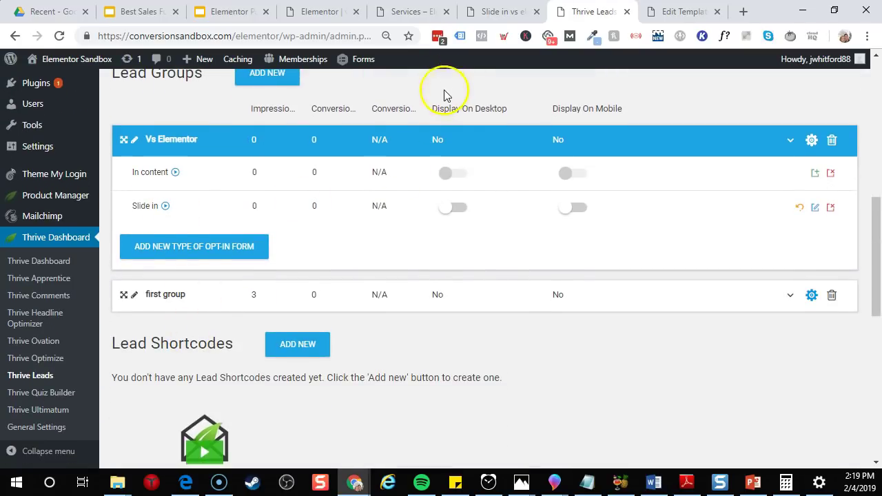
{"action": "left_click", "coordinate": [455, 207]}
{"action": "left_click", "coordinate": [576, 208]}
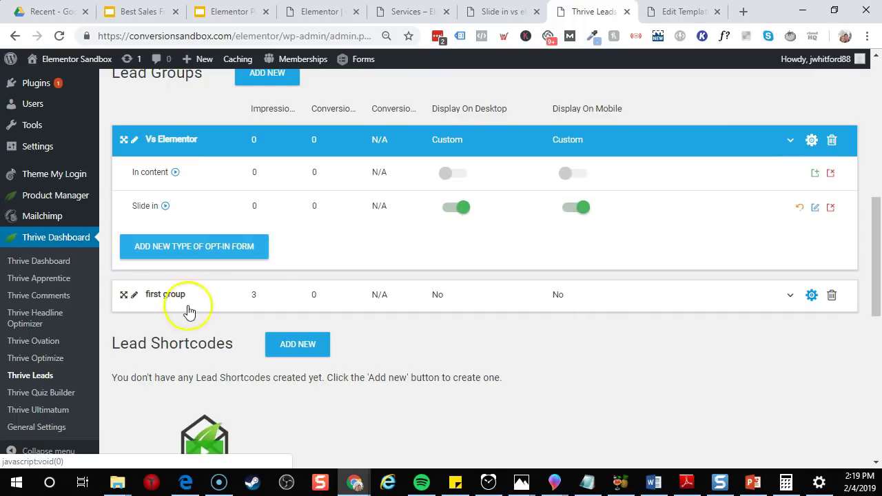
Open the live site's Services page and test how the slide-in form behaves while scrolling, including its Name field and close icon.
{"action": "mouse_move", "coordinate": [59, 59]}
{"action": "left_click", "coordinate": [61, 81]}
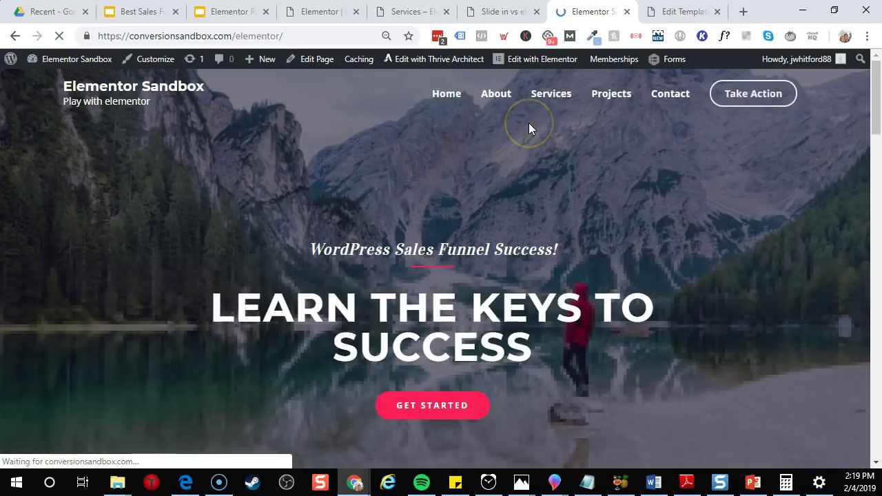
{"action": "left_click", "coordinate": [551, 95]}
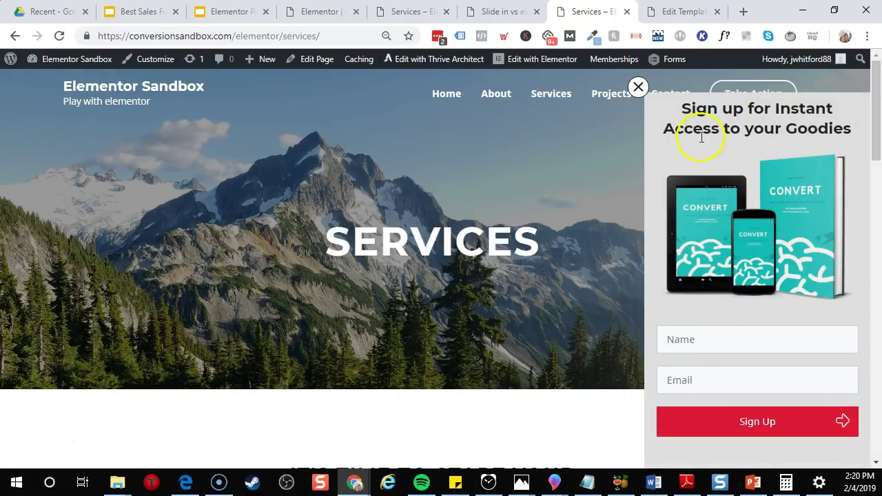
{"action": "scroll", "coordinate": [597, 357], "scroll_direction": "down", "scroll_amount": 15}
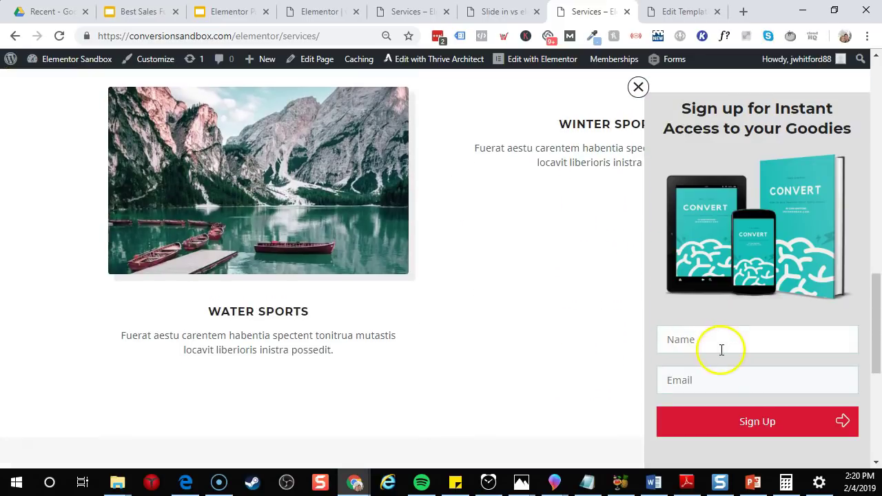
{"action": "left_click", "coordinate": [719, 341]}
{"action": "left_click", "coordinate": [581, 367]}
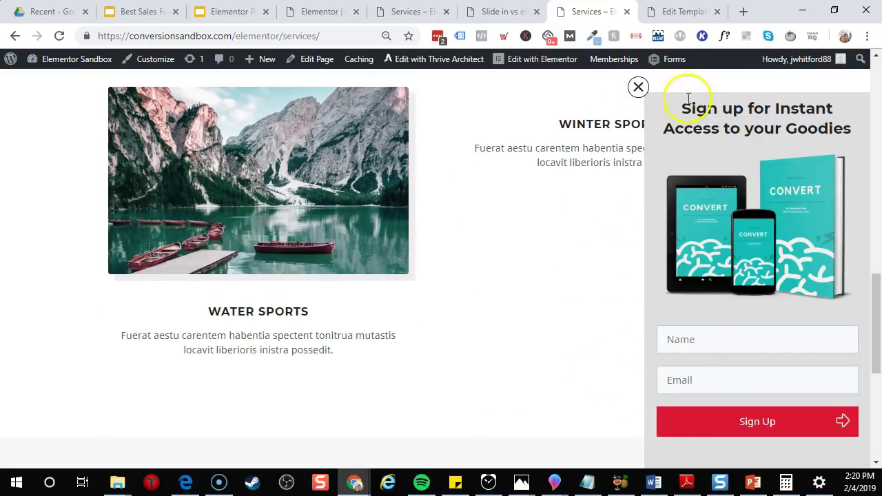
{"action": "left_click", "coordinate": [638, 87]}
{"action": "scroll", "coordinate": [646, 197], "scroll_direction": "down", "scroll_amount": 5}
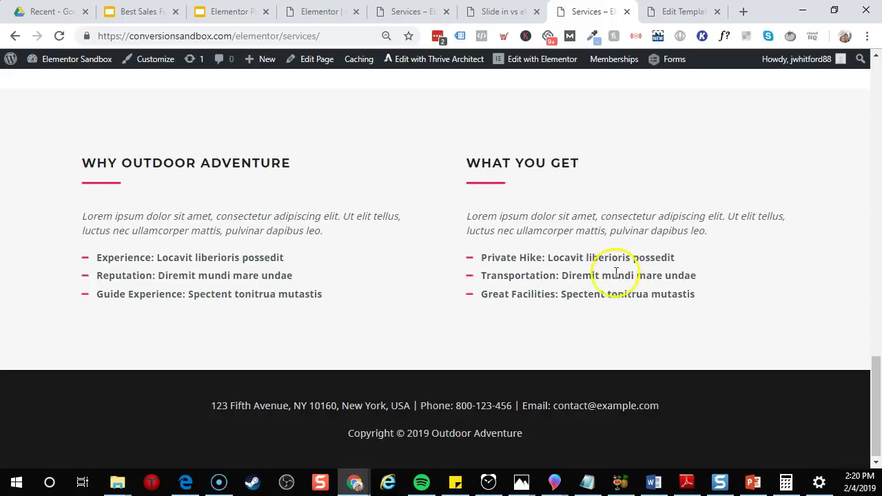
{"action": "scroll", "coordinate": [604, 282], "scroll_direction": "up", "scroll_amount": 20}
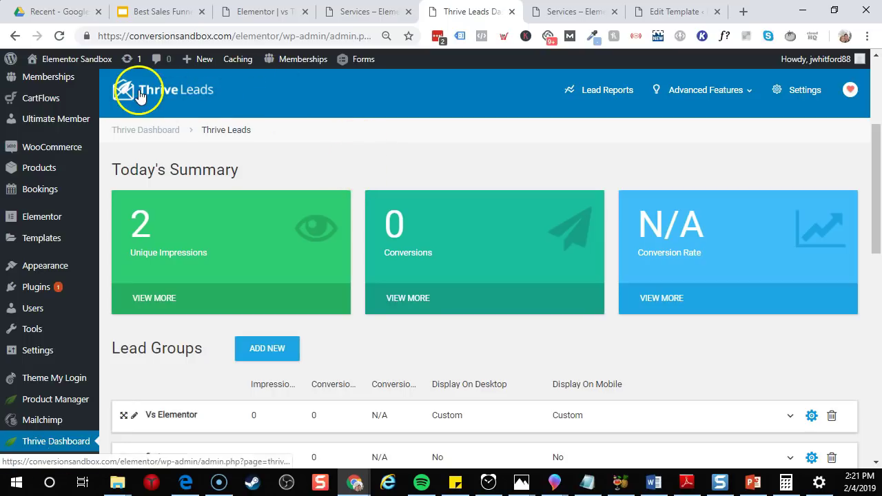
Open the Thrive Leads lead reports and examine the conversion chart over time.
{"action": "left_click", "coordinate": [597, 95]}
{"action": "left_click", "coordinate": [604, 95]}
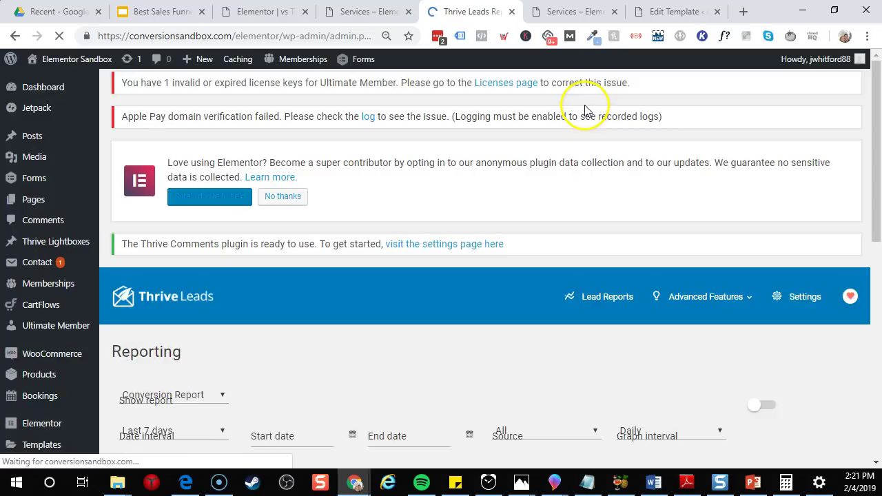
{"action": "scroll", "coordinate": [514, 205], "scroll_direction": "down", "scroll_amount": 3}
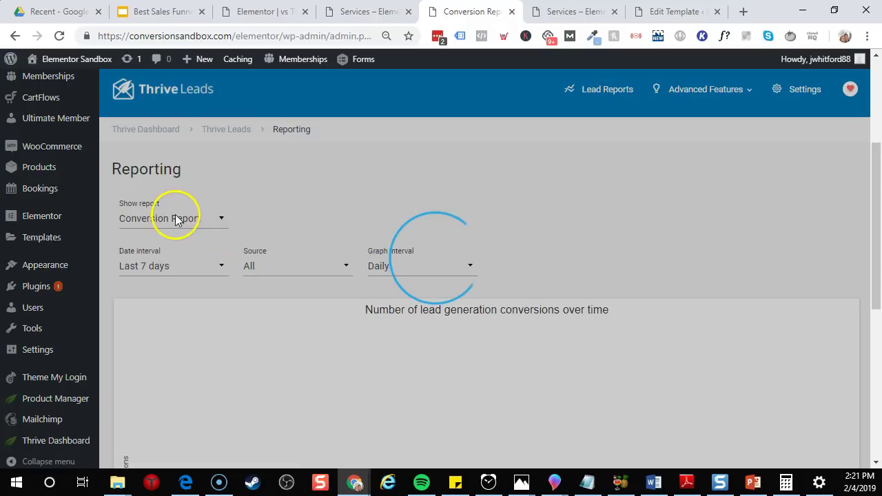
{"action": "scroll", "coordinate": [166, 250], "scroll_direction": "down", "scroll_amount": 3}
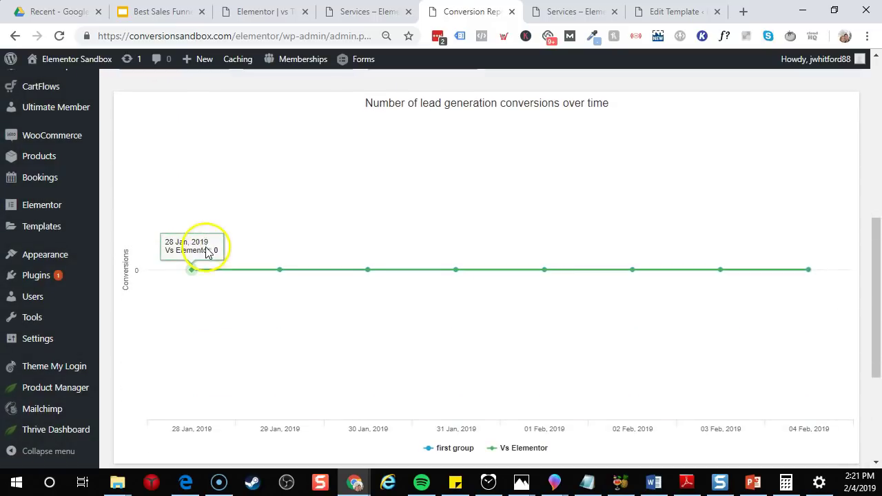
{"action": "scroll", "coordinate": [236, 256], "scroll_direction": "up", "scroll_amount": 3}
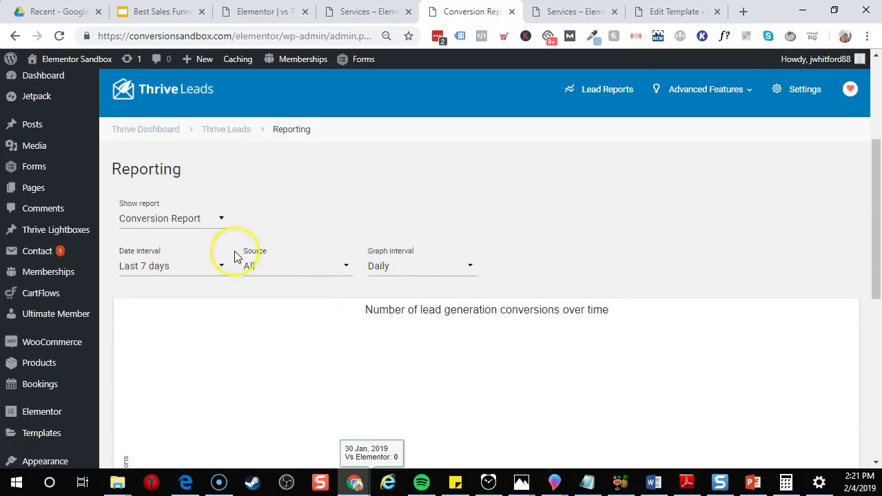
Check the source filter options of the lead reports and switch the report to the Content Marketing Report.
{"action": "left_click", "coordinate": [177, 270]}
{"action": "left_click", "coordinate": [306, 269]}
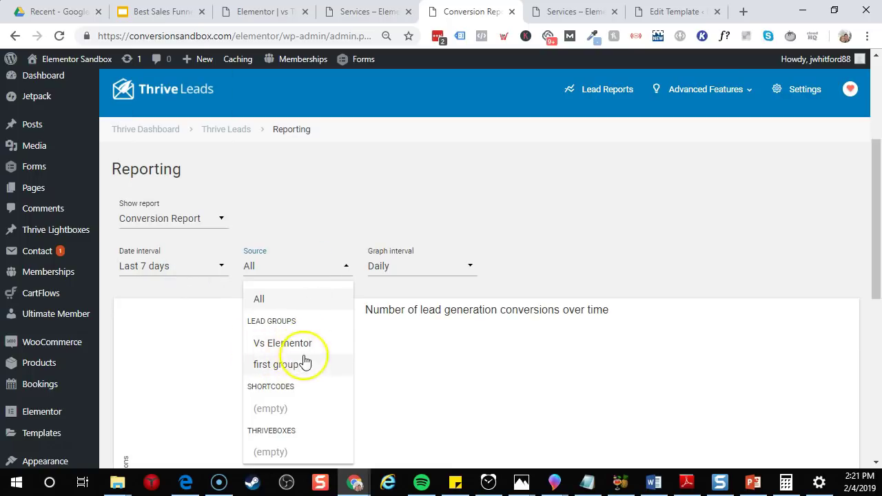
{"action": "left_click", "coordinate": [163, 219]}
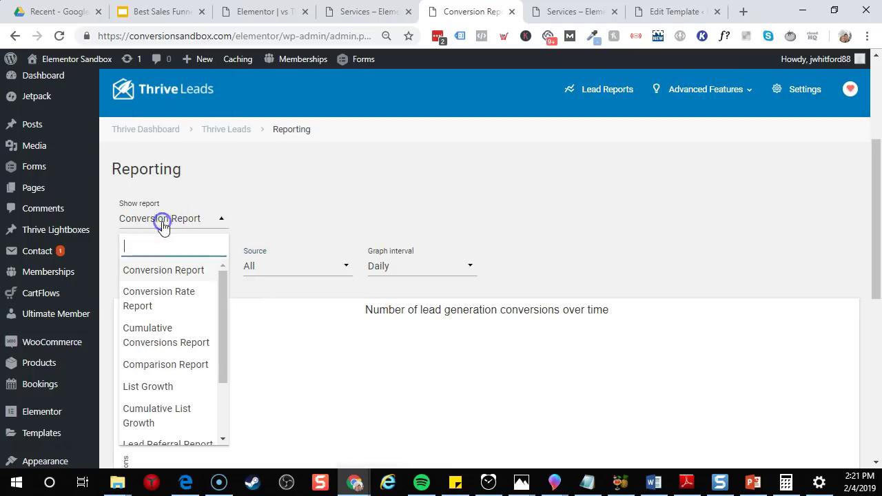
{"action": "scroll", "coordinate": [187, 317], "scroll_direction": "down", "scroll_amount": 1}
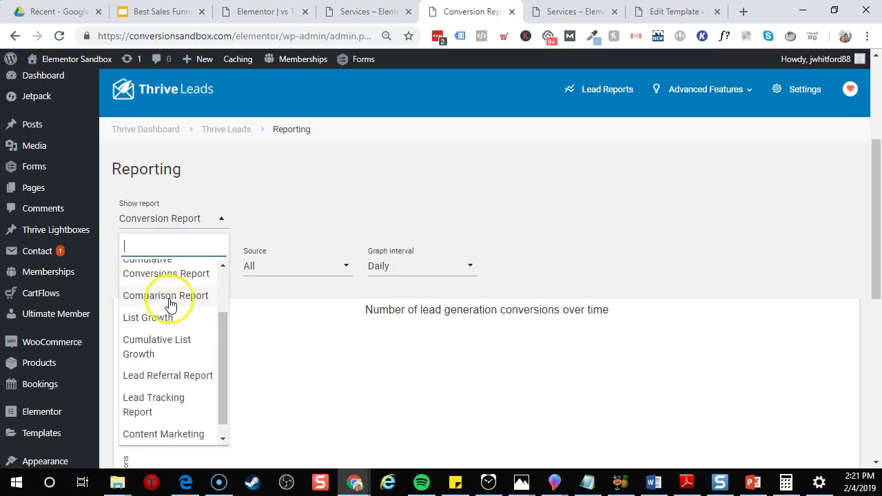
{"action": "scroll", "coordinate": [166, 324], "scroll_direction": "down", "scroll_amount": 1}
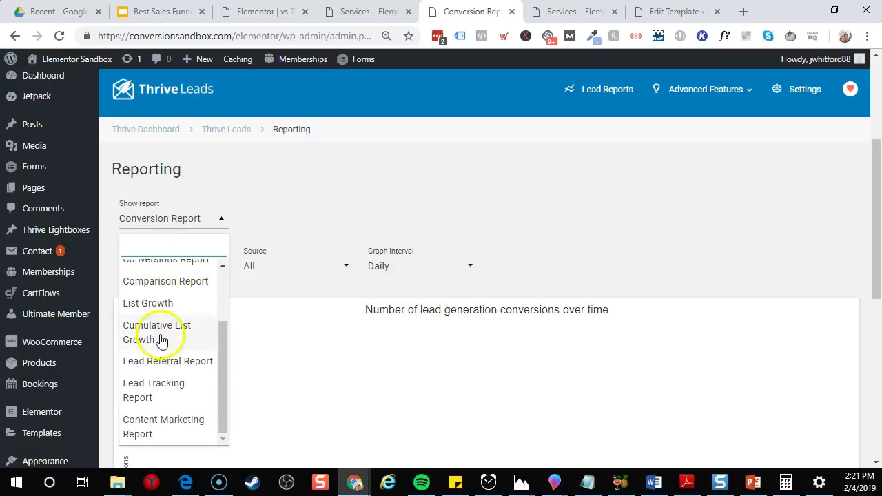
{"action": "left_click", "coordinate": [182, 429]}
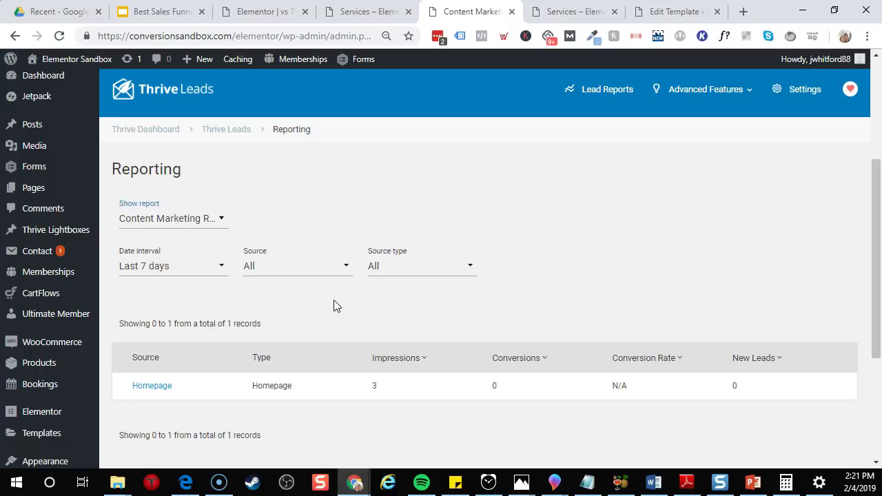
Examine the impressions, conversions, conversion rate and new leads columns of the Content Marketing Report.
{"action": "scroll", "coordinate": [340, 297], "scroll_direction": "down", "scroll_amount": 2}
{"action": "left_click", "coordinate": [605, 251]}
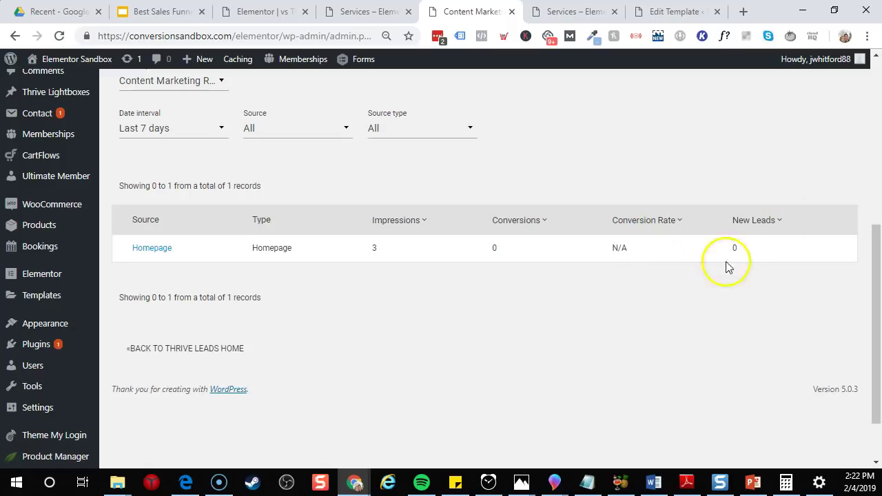
{"action": "scroll", "coordinate": [290, 183], "scroll_direction": "up", "scroll_amount": 1}
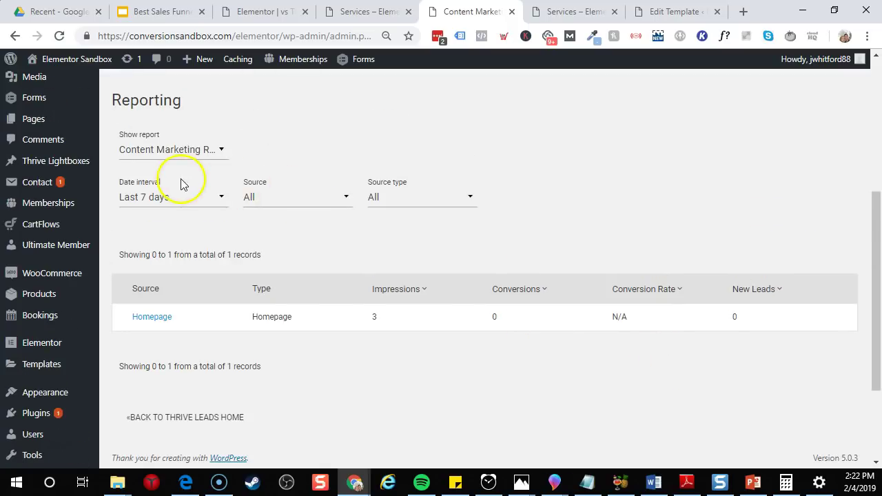
{"action": "left_click", "coordinate": [206, 150]}
{"action": "left_click", "coordinate": [207, 151]}
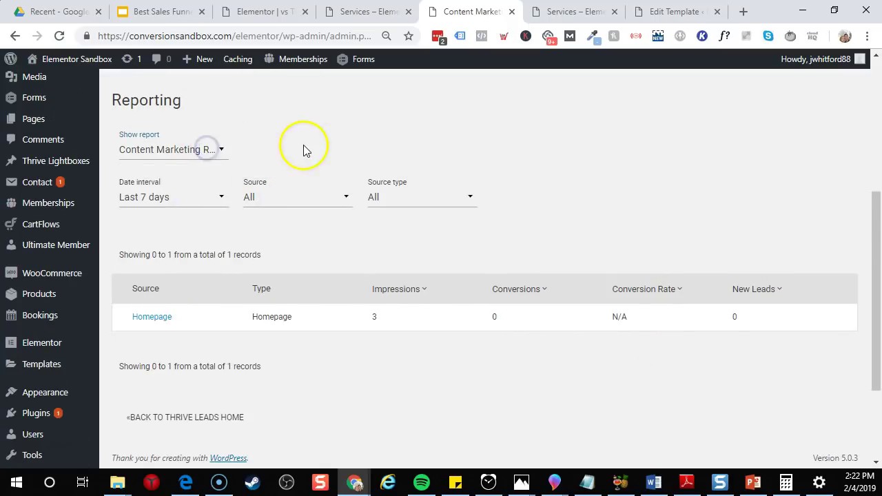
Review the advanced features, open Smart Links and read through the link builder's steps.
{"action": "scroll", "coordinate": [305, 148], "scroll_direction": "up", "scroll_amount": 5}
{"action": "scroll", "coordinate": [306, 147], "scroll_direction": "down", "scroll_amount": 3}
{"action": "mouse_move", "coordinate": [744, 146]}
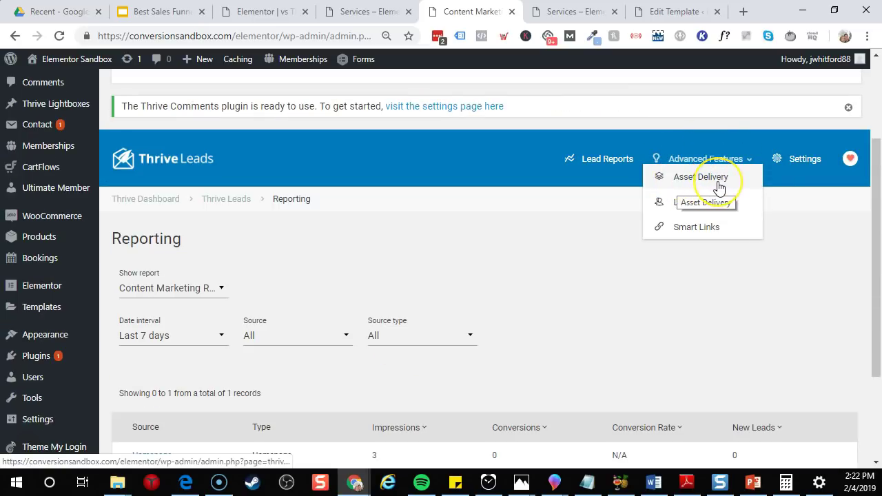
{"action": "left_click", "coordinate": [732, 181]}
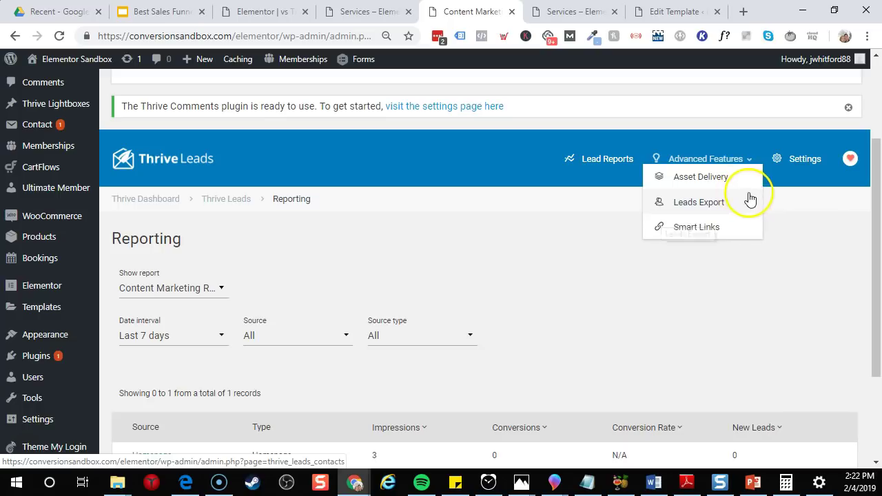
{"action": "left_click", "coordinate": [670, 227]}
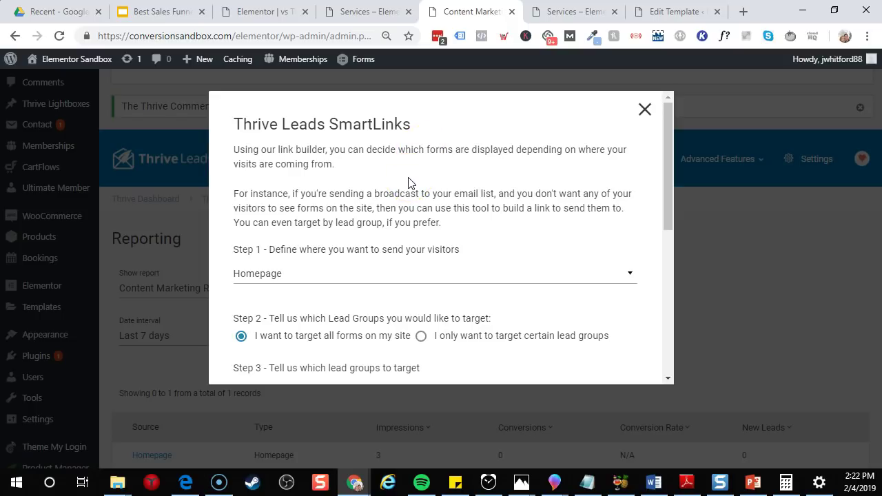
{"action": "scroll", "coordinate": [486, 187], "scroll_direction": "down", "scroll_amount": 1}
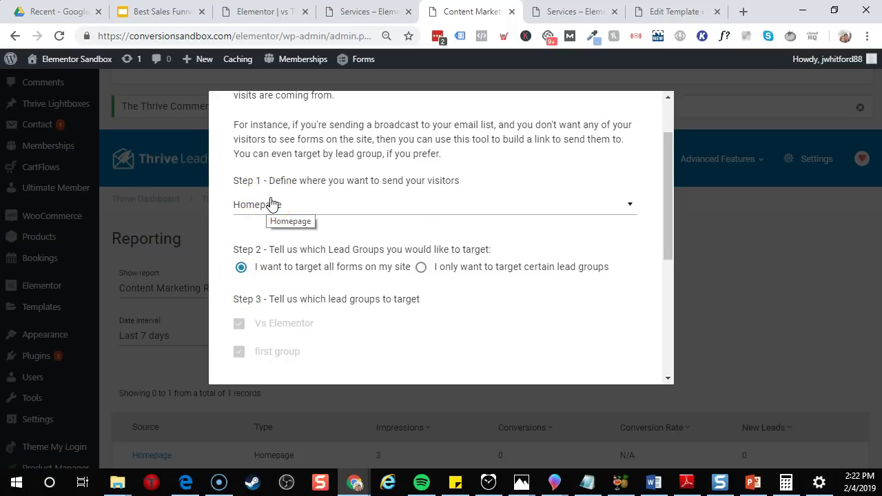
{"action": "scroll", "coordinate": [501, 286], "scroll_direction": "down", "scroll_amount": 3}
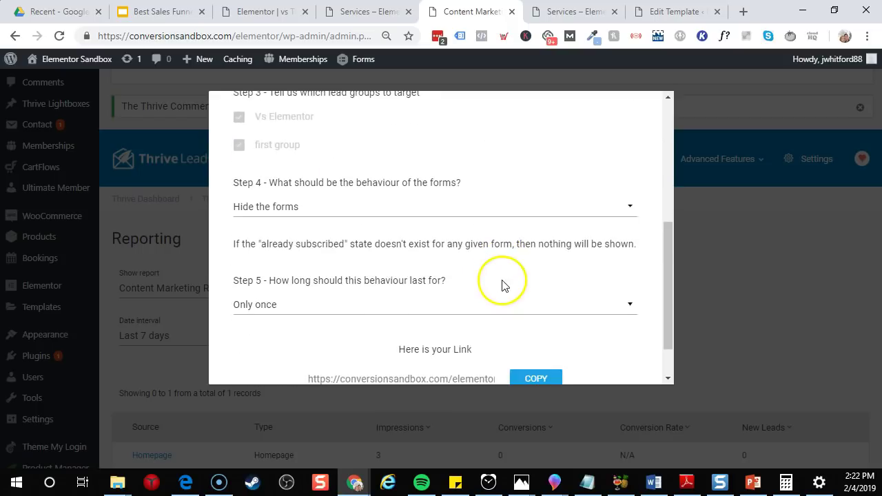
Examine the SmartLinks choices for form behaviour and how long it lasts, and close the link builder.
{"action": "left_click", "coordinate": [321, 208]}
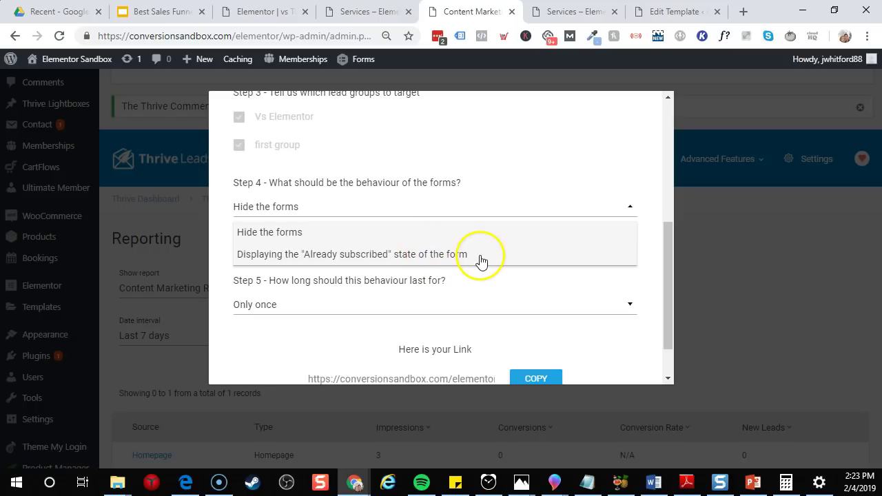
{"action": "left_click", "coordinate": [337, 263]}
{"action": "left_click", "coordinate": [272, 304]}
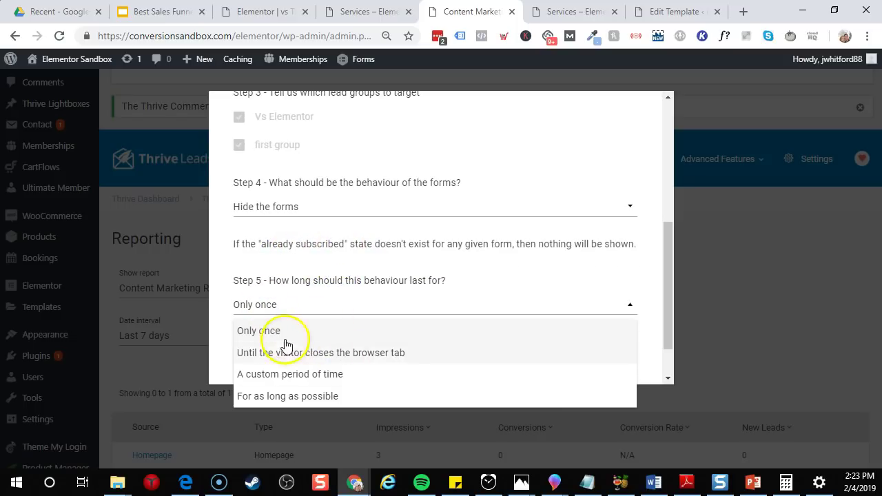
{"action": "left_click", "coordinate": [279, 328]}
{"action": "scroll", "coordinate": [338, 256], "scroll_direction": "down", "scroll_amount": 1}
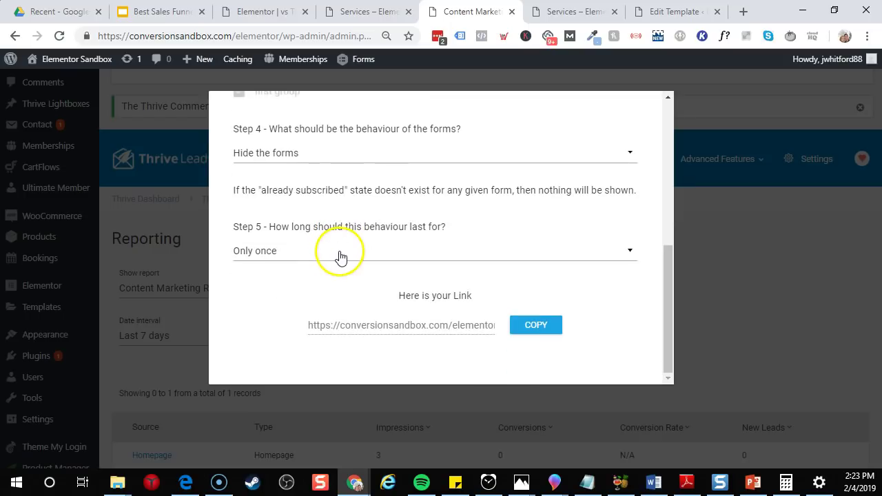
{"action": "left_click", "coordinate": [738, 243]}
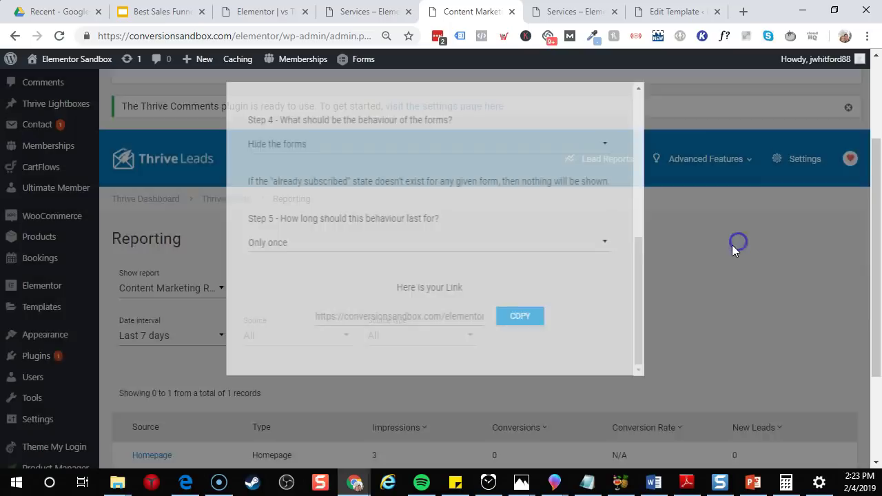
Return to the Thrive Leads dashboard and open the Vs Elementor group's slide-in form design in the visual editor.
{"action": "scroll", "coordinate": [427, 233], "scroll_direction": "down", "scroll_amount": 2}
{"action": "scroll", "coordinate": [276, 190], "scroll_direction": "up", "scroll_amount": 1}
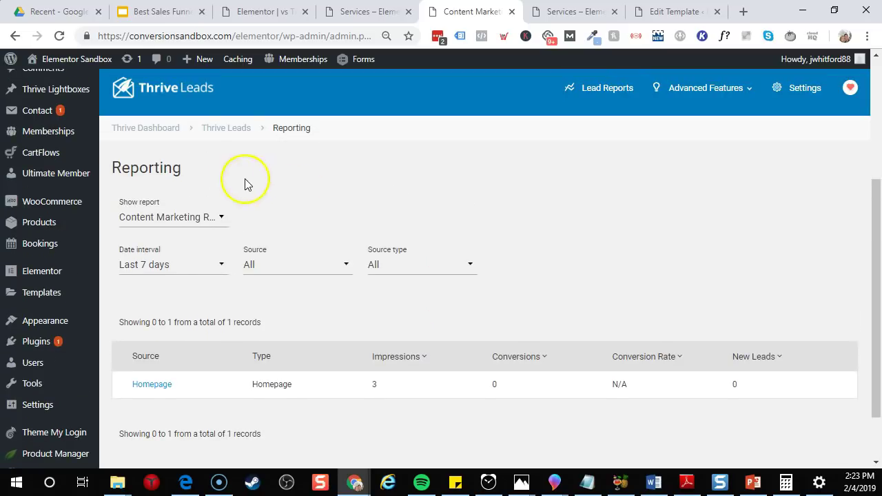
{"action": "left_click", "coordinate": [223, 129]}
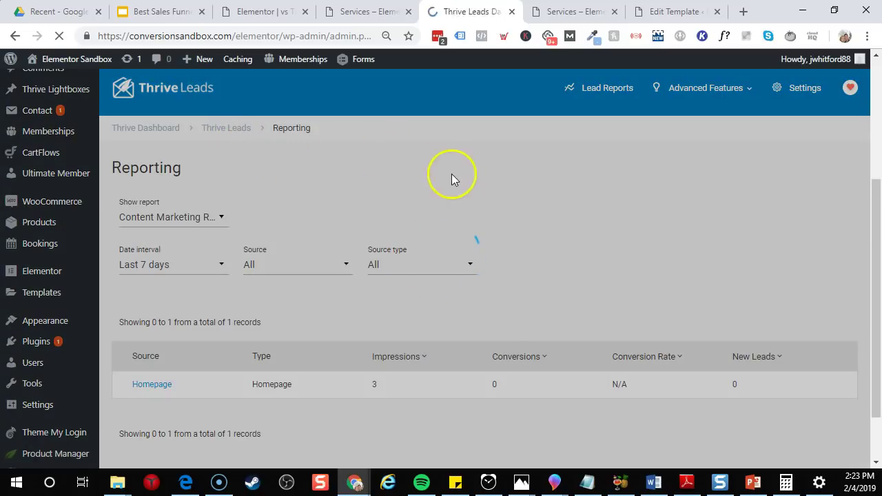
{"action": "scroll", "coordinate": [455, 183], "scroll_direction": "down", "scroll_amount": 6}
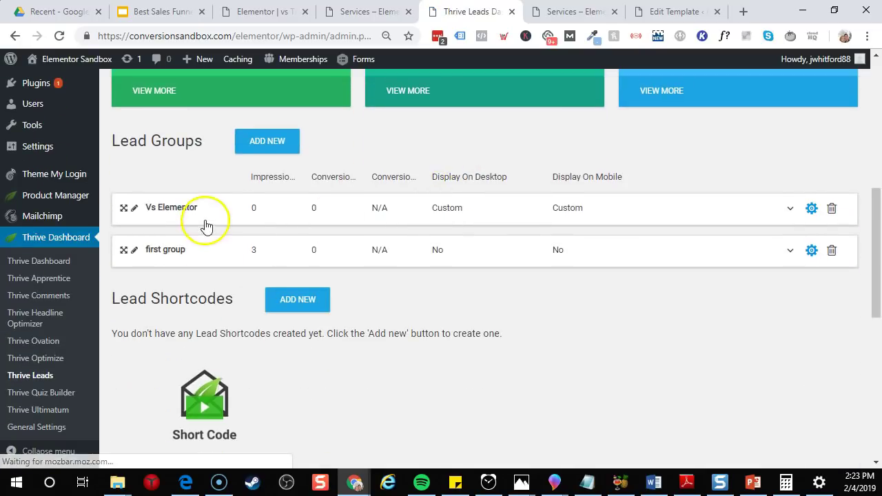
{"action": "left_click", "coordinate": [206, 214]}
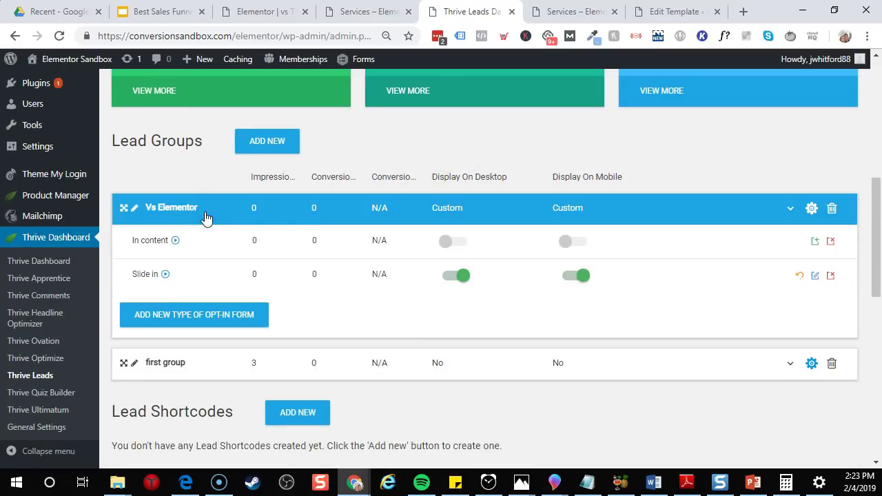
{"action": "left_click", "coordinate": [815, 277]}
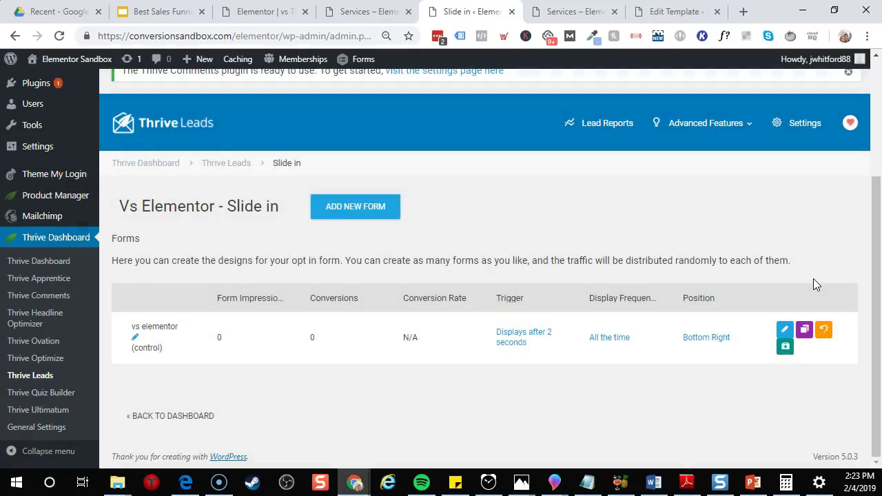
{"action": "left_click", "coordinate": [785, 332]}
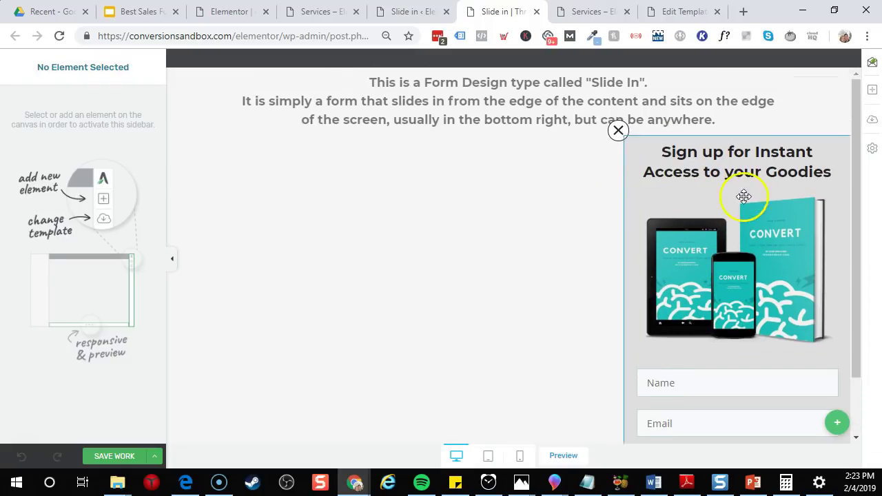
Add an Already Subscribed state to the slide-in form.
{"action": "left_click", "coordinate": [837, 423]}
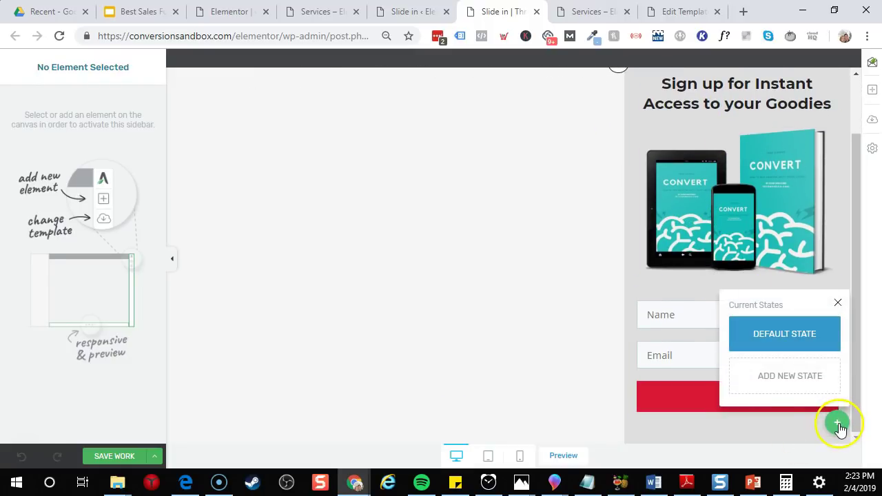
{"action": "left_click", "coordinate": [790, 377]}
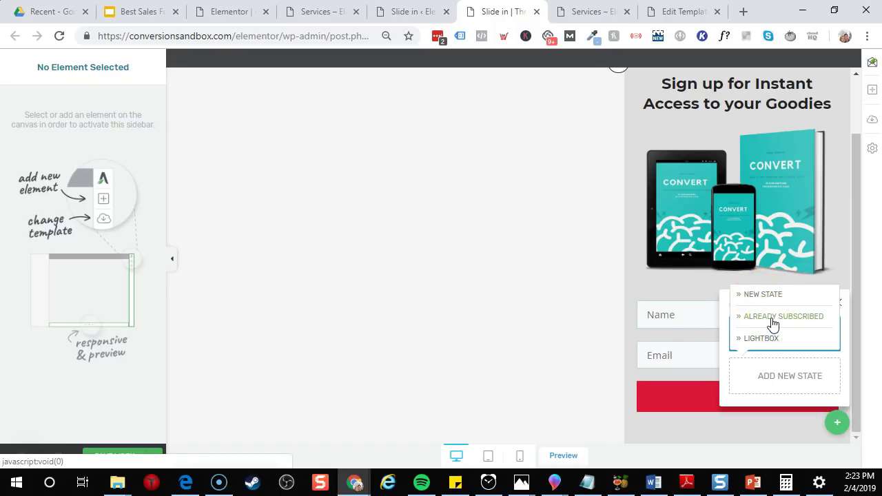
{"action": "left_click", "coordinate": [758, 318]}
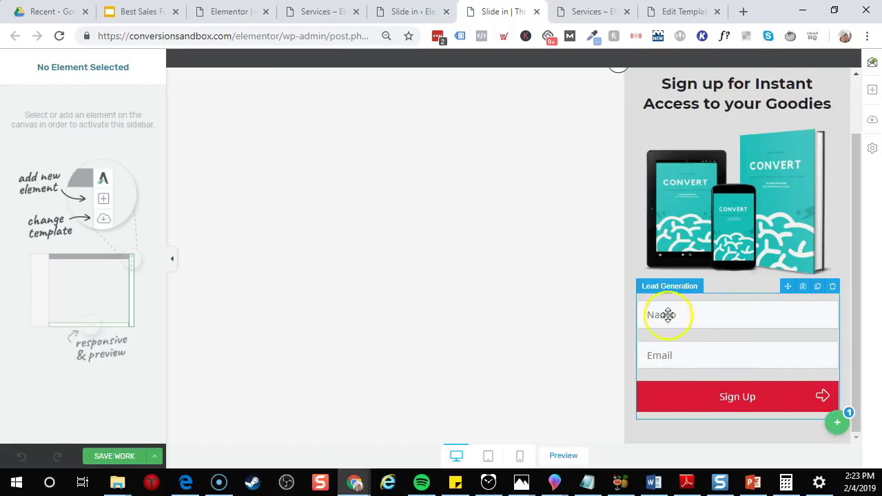
Replace the Already Subscribed state's image with the 99 Business Hacks book mockup (3ebook-mockup.png) and reduce its size to 45%.
{"action": "scroll", "coordinate": [672, 311], "scroll_direction": "up", "scroll_amount": 1}
{"action": "scroll", "coordinate": [681, 304], "scroll_direction": "down", "scroll_amount": 1}
{"action": "left_click", "coordinate": [687, 199]}
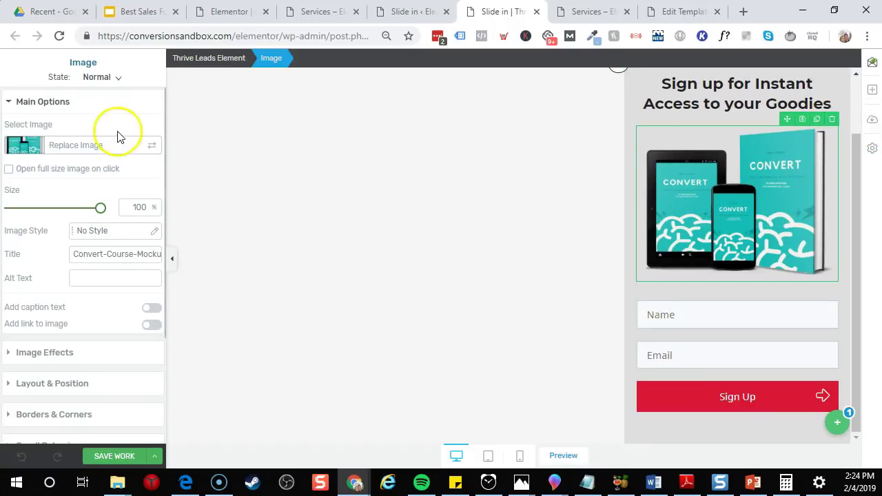
{"action": "left_click", "coordinate": [82, 144]}
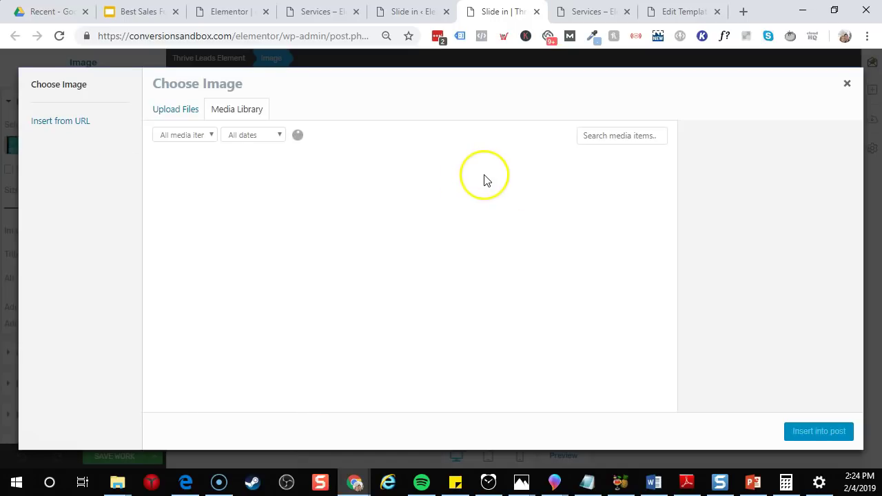
{"action": "scroll", "coordinate": [482, 206], "scroll_direction": "down", "scroll_amount": 10}
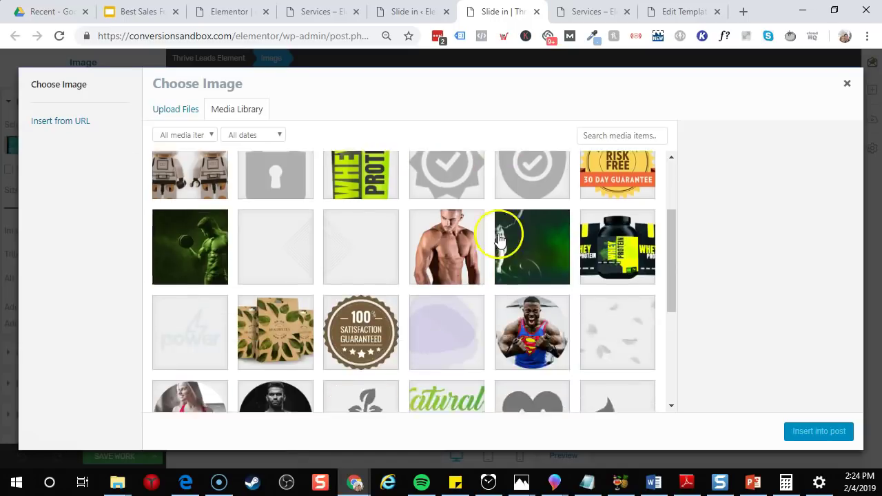
{"action": "scroll", "coordinate": [528, 248], "scroll_direction": "up", "scroll_amount": 2}
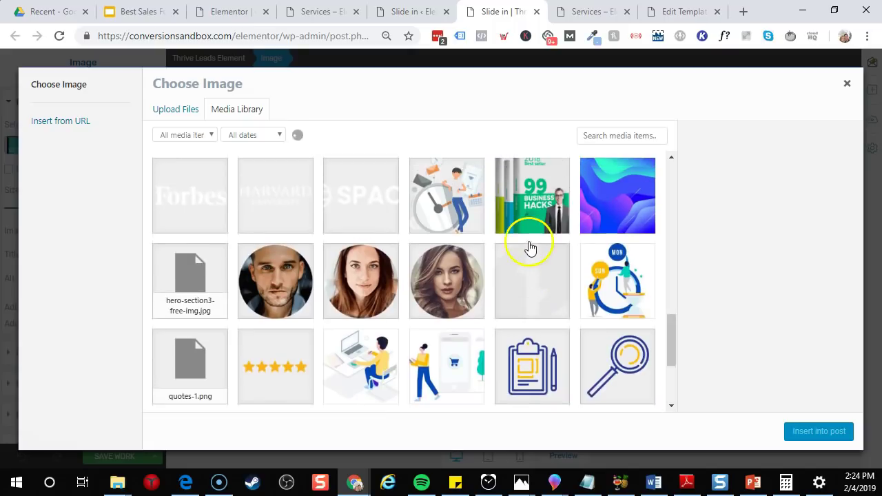
{"action": "left_click", "coordinate": [541, 215]}
{"action": "left_click", "coordinate": [852, 433]}
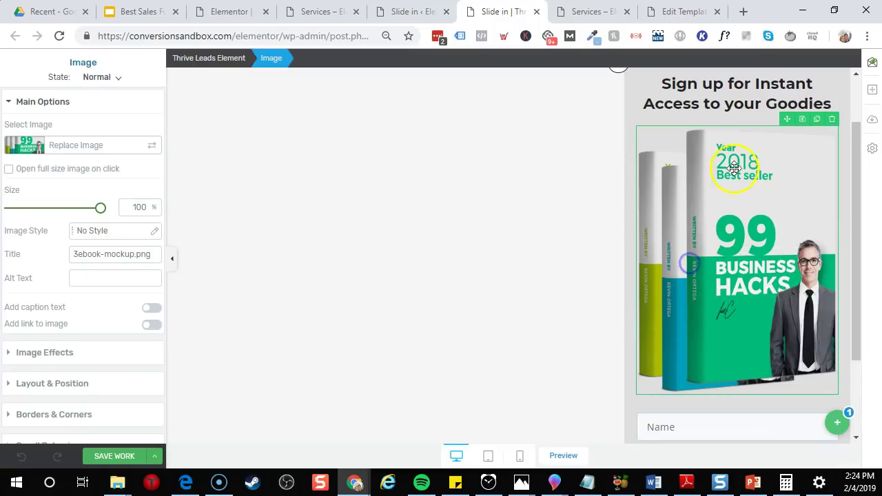
{"action": "left_click_drag", "start_coordinate": [100, 208], "coordinate": [51, 214]}
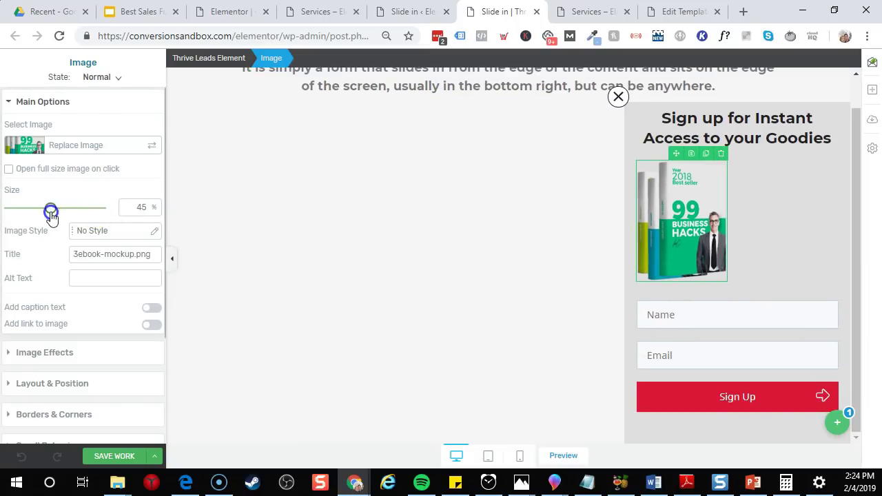
Delete the Name and Email sign-up form from the state and replace the heading with "Get my book for 50% off! Subscribers Only".
{"action": "left_click", "coordinate": [683, 335]}
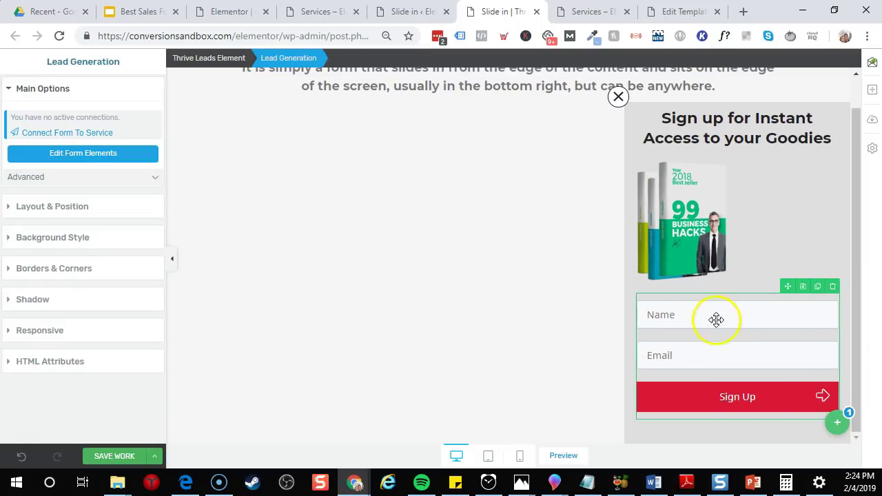
{"action": "left_click", "coordinate": [832, 286]}
{"action": "left_click", "coordinate": [739, 155]}
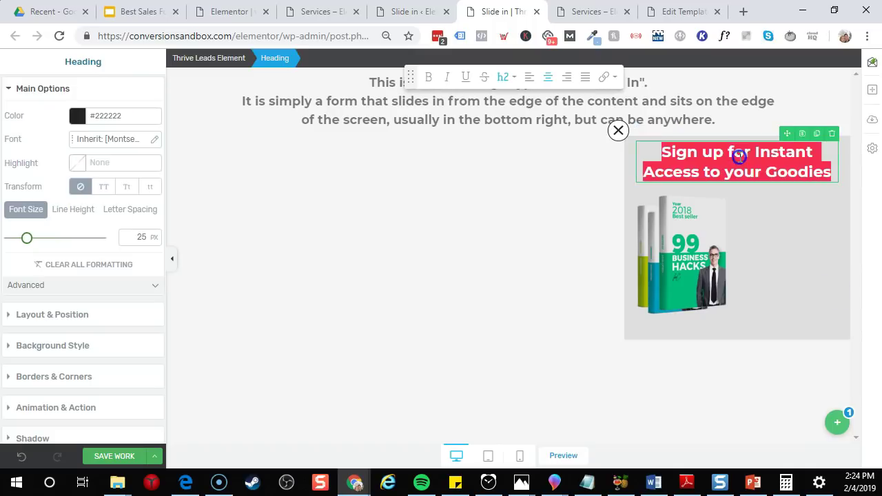
{"action": "type", "text": "Get my book for 50% "}
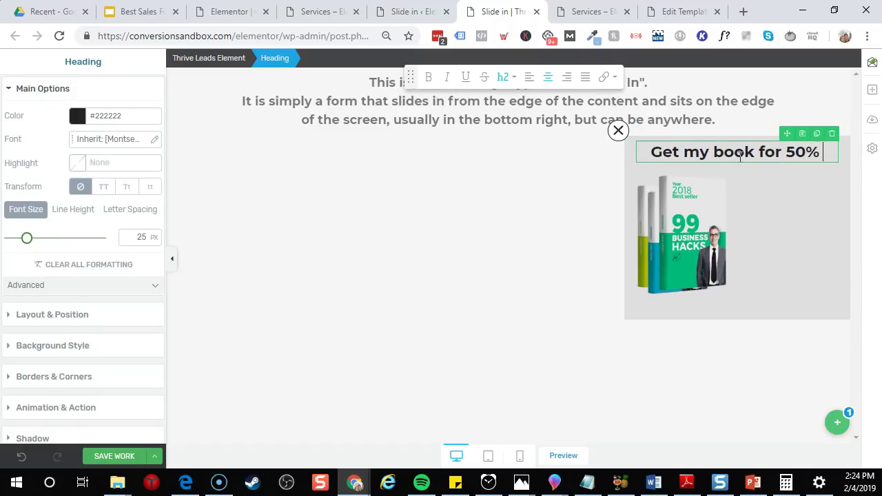
{"action": "type", "text": "off! Subscribers Only"}
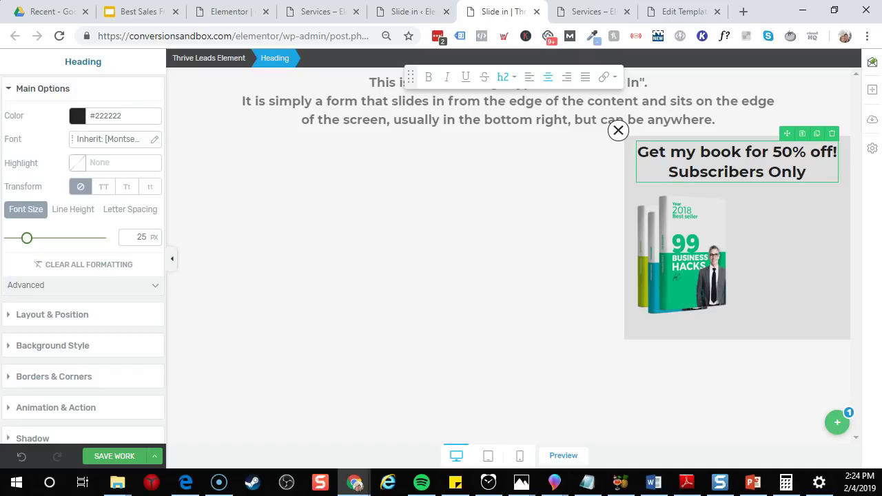
Add a Buy now button below the book mockup and centre the mockup image horizontally.
{"action": "left_click", "coordinate": [872, 90]}
{"action": "left_click_drag", "start_coordinate": [838, 184], "coordinate": [733, 311]}
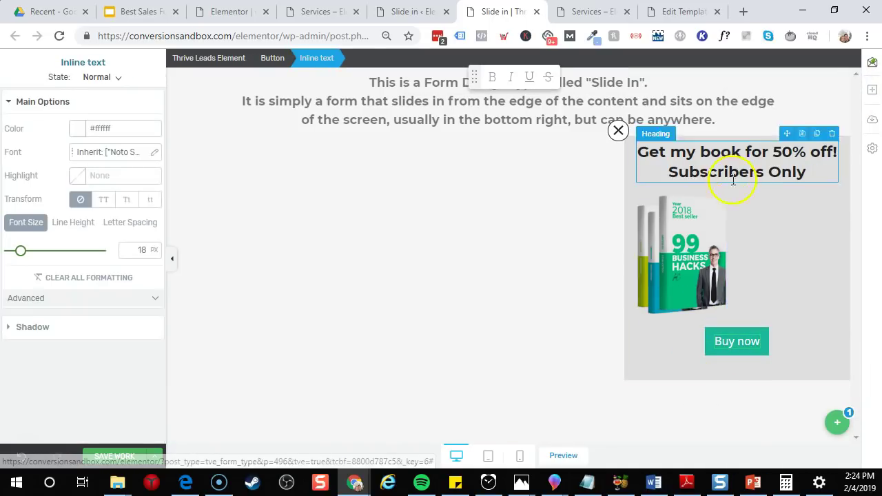
{"action": "left_click", "coordinate": [690, 231]}
{"action": "left_click", "coordinate": [47, 380]}
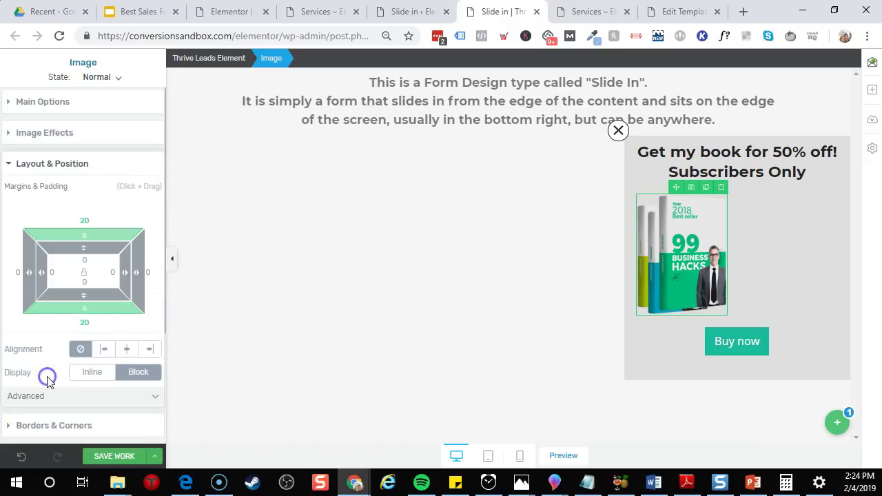
{"action": "left_click", "coordinate": [127, 349]}
{"action": "left_click", "coordinate": [513, 312]}
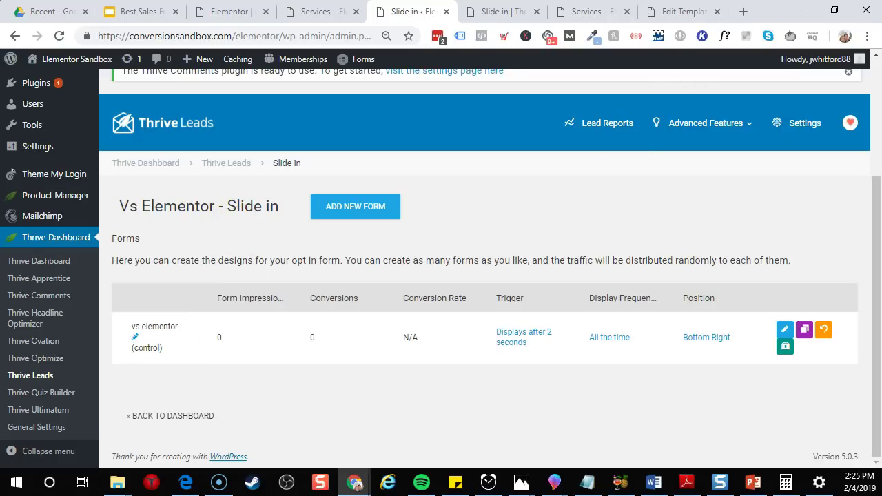
Exit the Elementor popup editor to WordPress, open the Popups template list and examine which details it gives for each popup.
{"action": "left_click", "coordinate": [216, 14]}
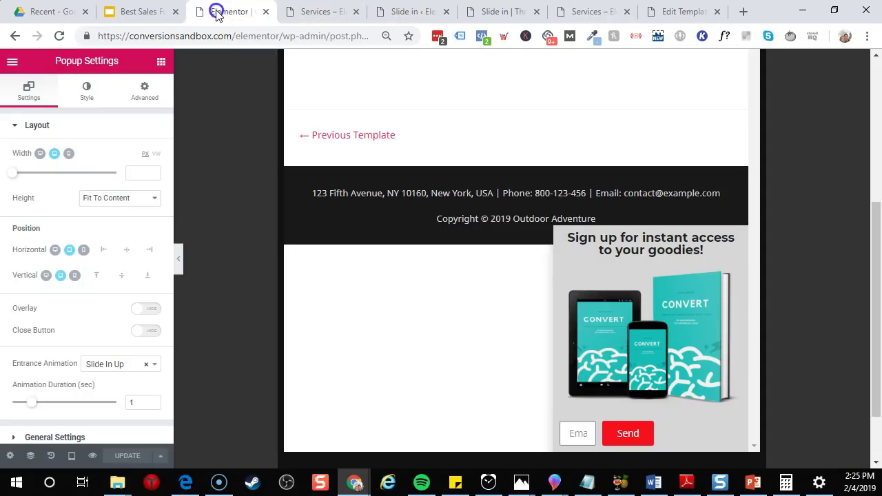
{"action": "left_click", "coordinate": [12, 60]}
{"action": "left_click", "coordinate": [55, 407]}
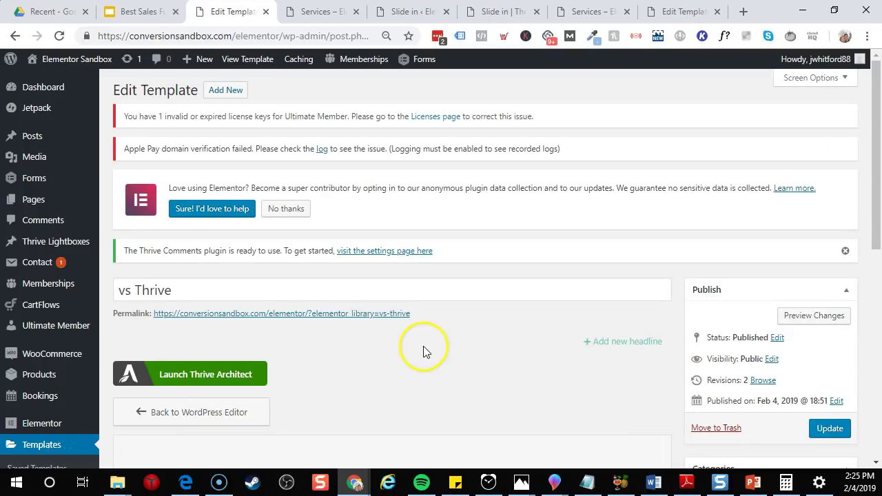
{"action": "scroll", "coordinate": [424, 346], "scroll_direction": "down", "scroll_amount": 3}
{"action": "scroll", "coordinate": [289, 165], "scroll_direction": "up", "scroll_amount": 3}
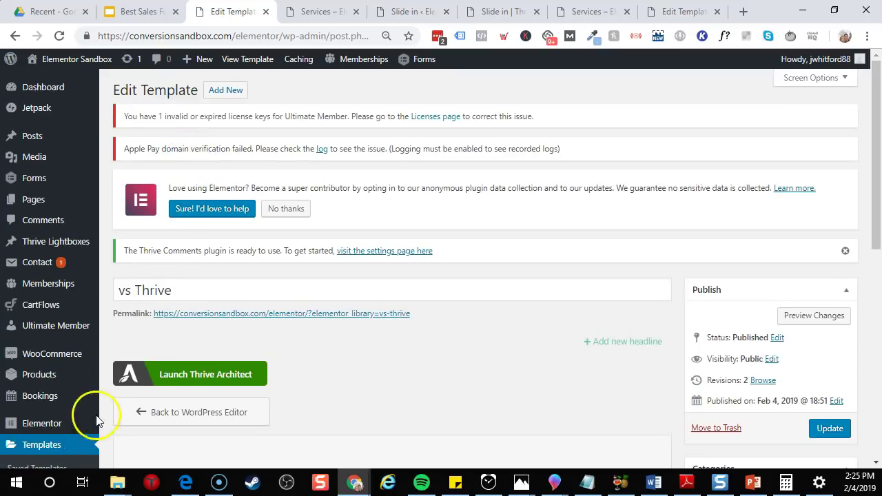
{"action": "scroll", "coordinate": [103, 414], "scroll_direction": "down", "scroll_amount": 2}
{"action": "left_click", "coordinate": [37, 370]}
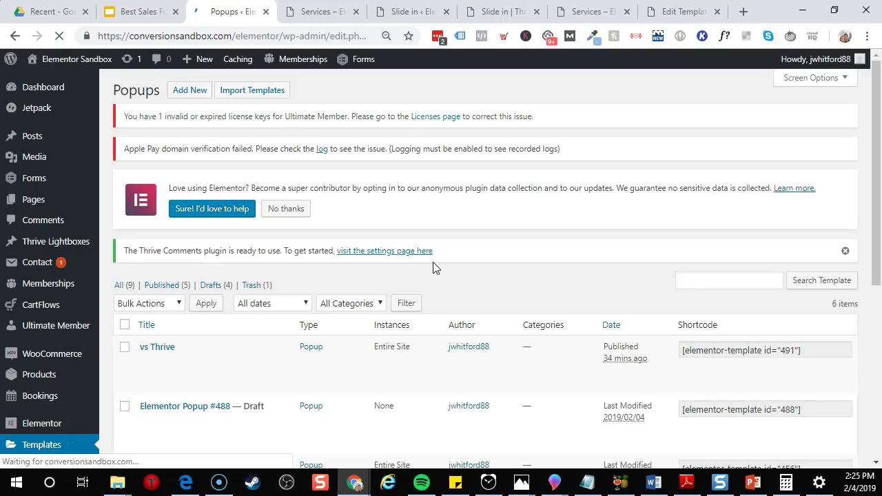
{"action": "scroll", "coordinate": [433, 262], "scroll_direction": "down", "scroll_amount": 3}
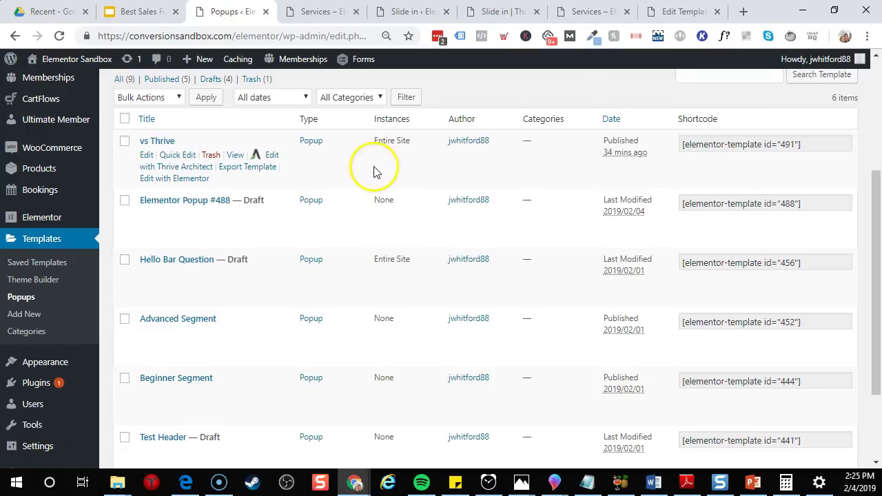
{"action": "scroll", "coordinate": [364, 169], "scroll_direction": "up", "scroll_amount": 3}
Clone the vs elementor slide-in form in Thrive Leads and open the copy's design in the visual editor.
{"action": "left_click", "coordinate": [413, 12]}
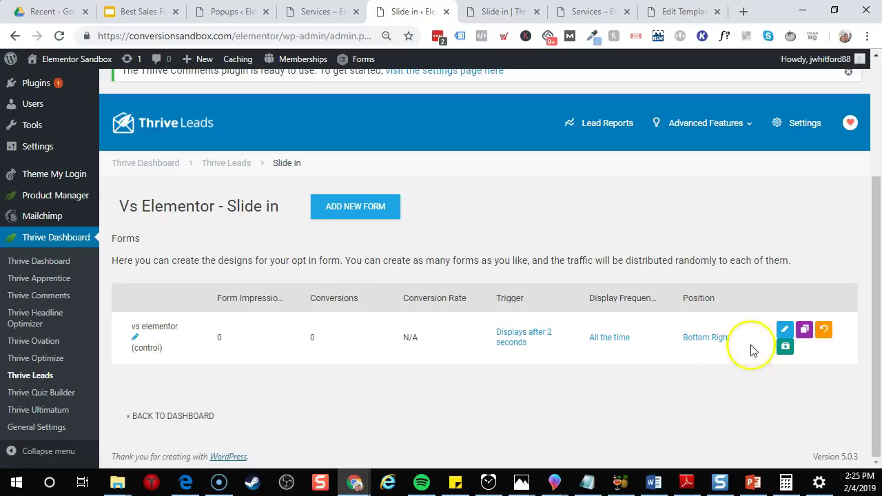
{"action": "left_click", "coordinate": [805, 331]}
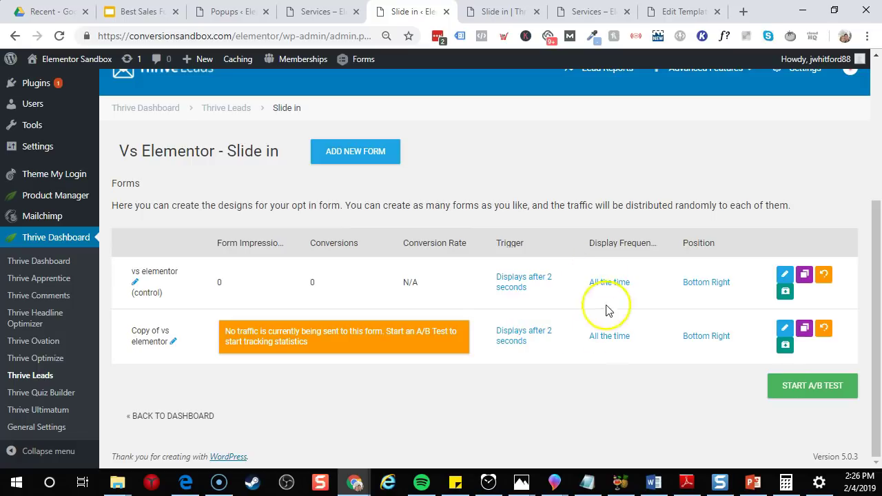
{"action": "left_click", "coordinate": [786, 329]}
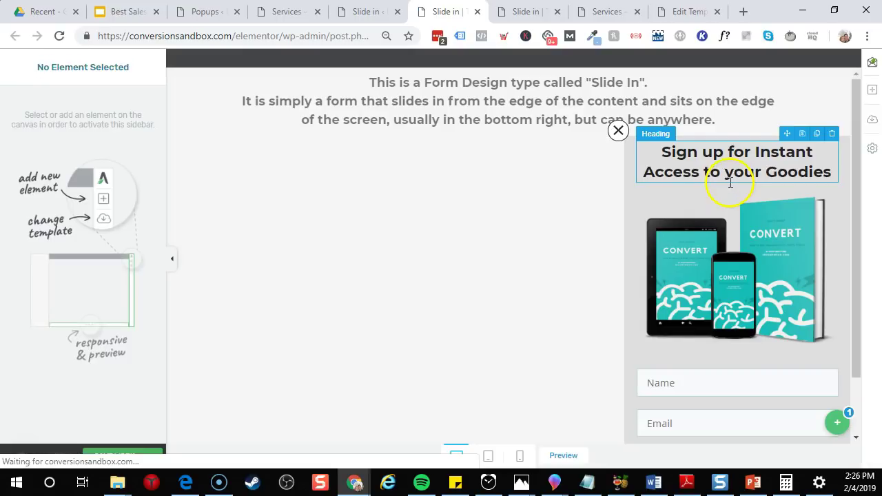
Replace the cloned form's heading with "WANT MORE CONVERSIONS? TRY THRIVE LEADS" and save the design.
{"action": "triple_click", "coordinate": [730, 168]}
{"action": "key", "text": "ctrl+z"}
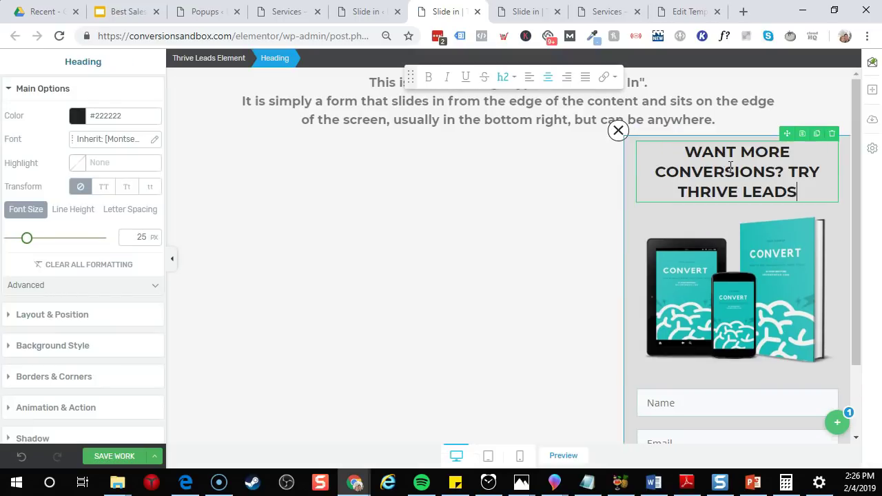
{"action": "left_click", "coordinate": [494, 305]}
{"action": "scroll", "coordinate": [730, 255], "scroll_direction": "down", "scroll_amount": 1}
{"action": "left_click", "coordinate": [729, 255]}
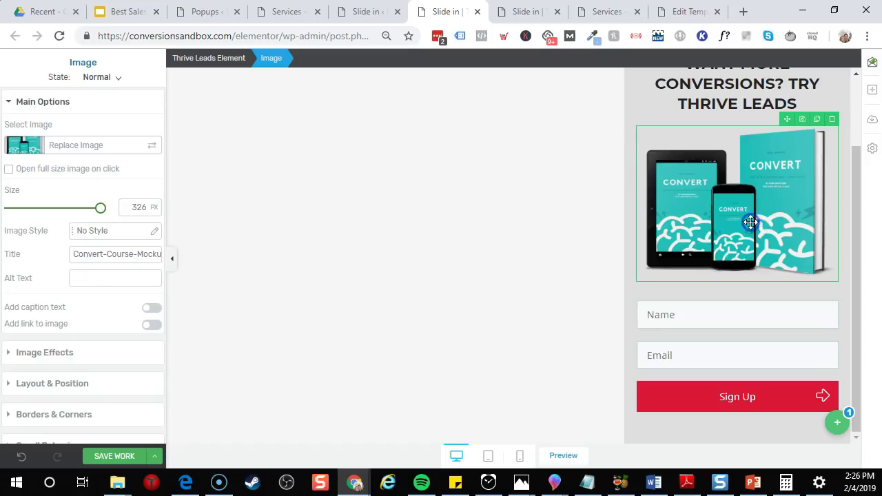
{"action": "scroll", "coordinate": [619, 404], "scroll_direction": "up", "scroll_amount": 1}
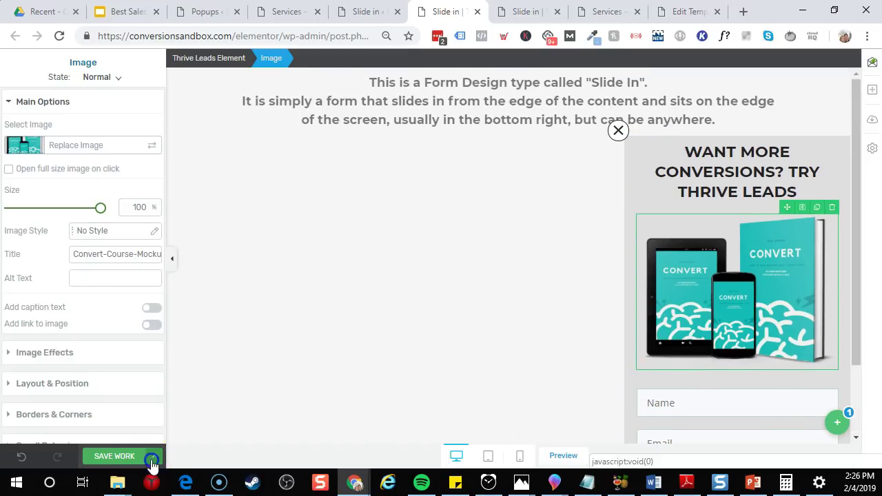
{"action": "left_click", "coordinate": [154, 456]}
{"action": "left_click", "coordinate": [119, 436]}
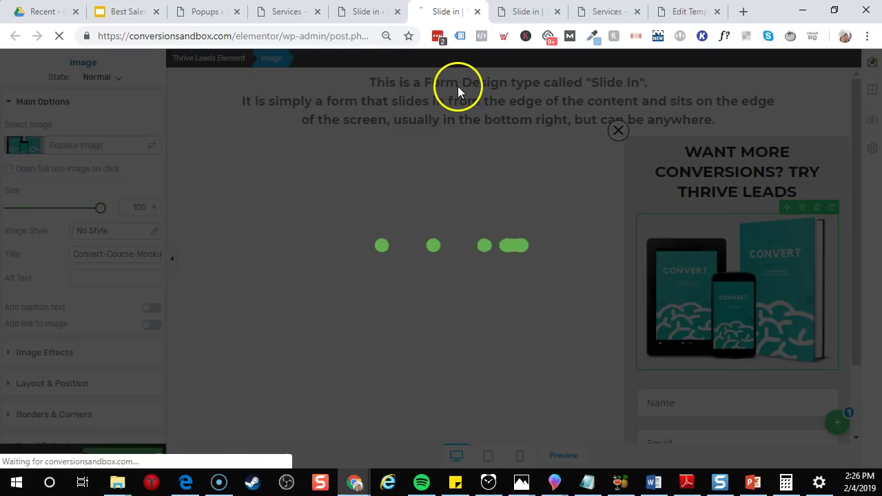
Reload the slide-in forms list and start an A/B test titled "Headline test" with automatic winner settings enabled.
{"action": "left_click", "coordinate": [379, 15]}
{"action": "left_click", "coordinate": [59, 36]}
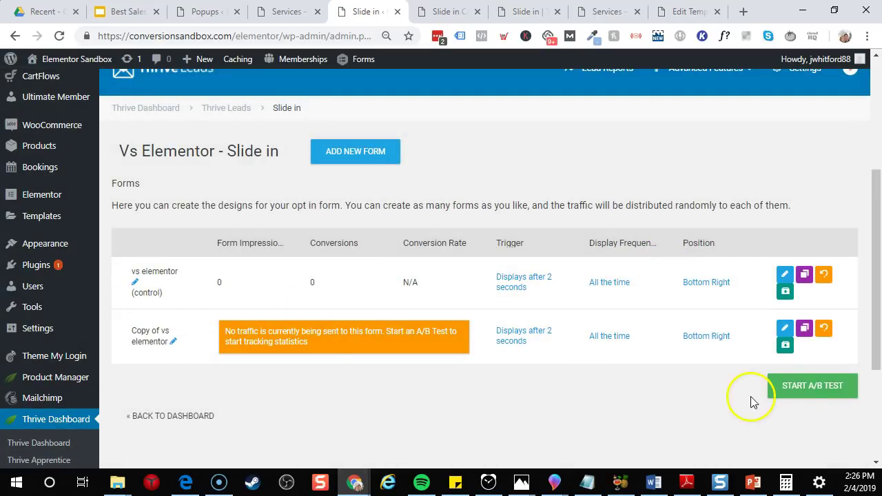
{"action": "left_click", "coordinate": [814, 391]}
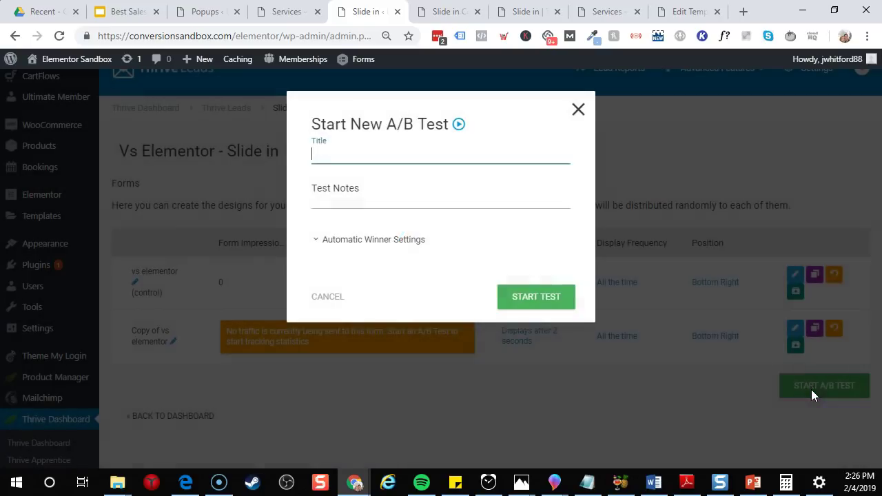
{"action": "left_click", "coordinate": [389, 165]}
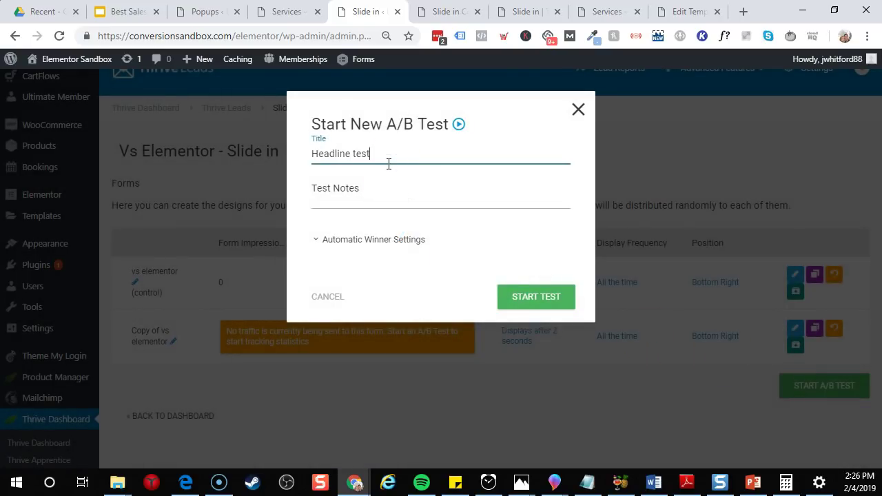
{"action": "left_click", "coordinate": [386, 176]}
{"action": "left_click", "coordinate": [374, 240]}
{"action": "left_click", "coordinate": [317, 335]}
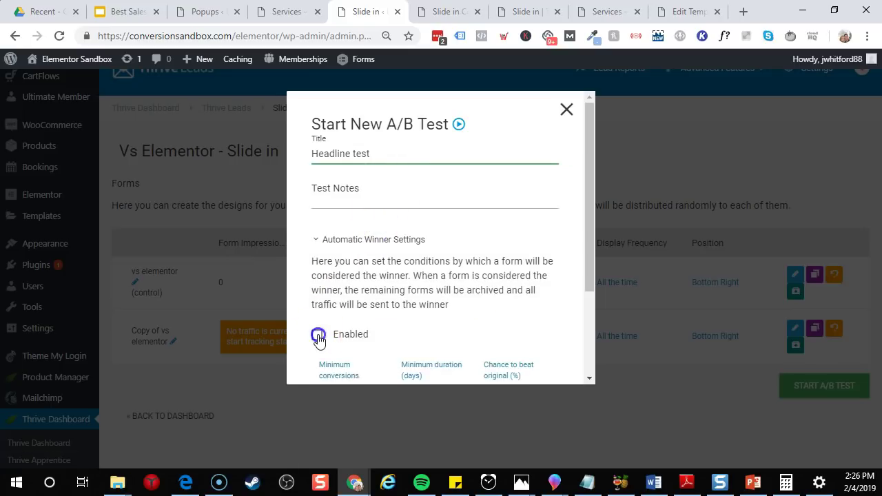
{"action": "scroll", "coordinate": [412, 315], "scroll_direction": "down", "scroll_amount": 2}
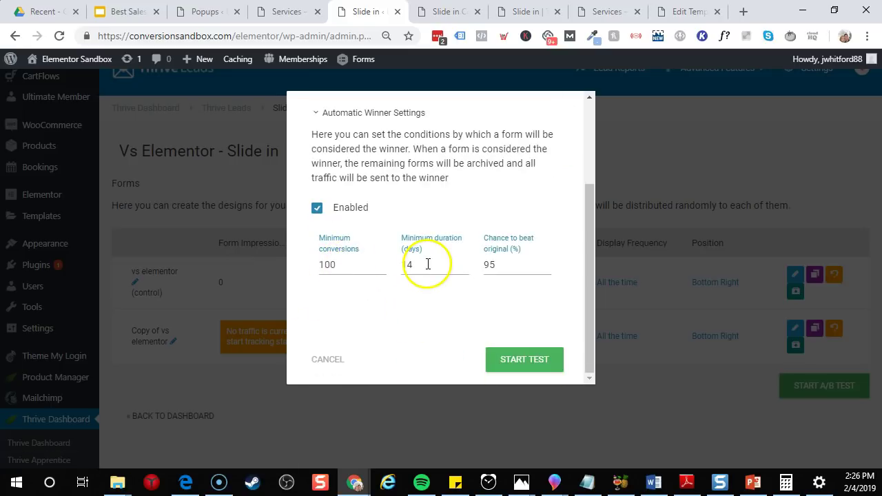
{"action": "left_click", "coordinate": [524, 367]}
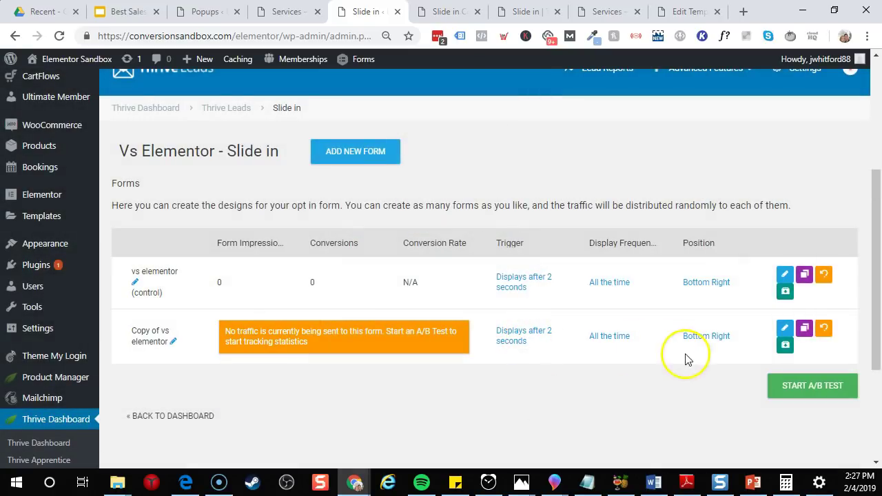
Open the Elementor Sandbox site in an incognito window and check the headline of the slide-in on the About page.
{"action": "scroll", "coordinate": [343, 231], "scroll_direction": "down", "scroll_amount": 4}
{"action": "scroll", "coordinate": [342, 231], "scroll_direction": "up", "scroll_amount": 2}
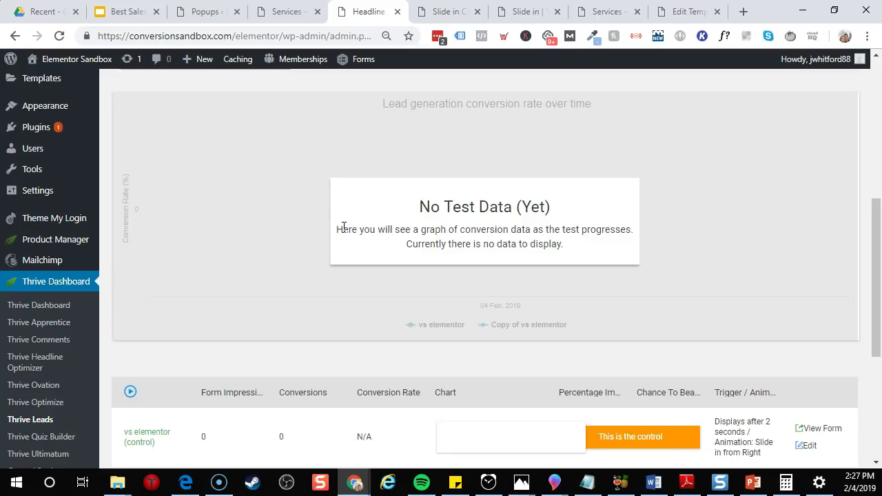
{"action": "mouse_move", "coordinate": [77, 61]}
{"action": "right_click", "coordinate": [78, 81]}
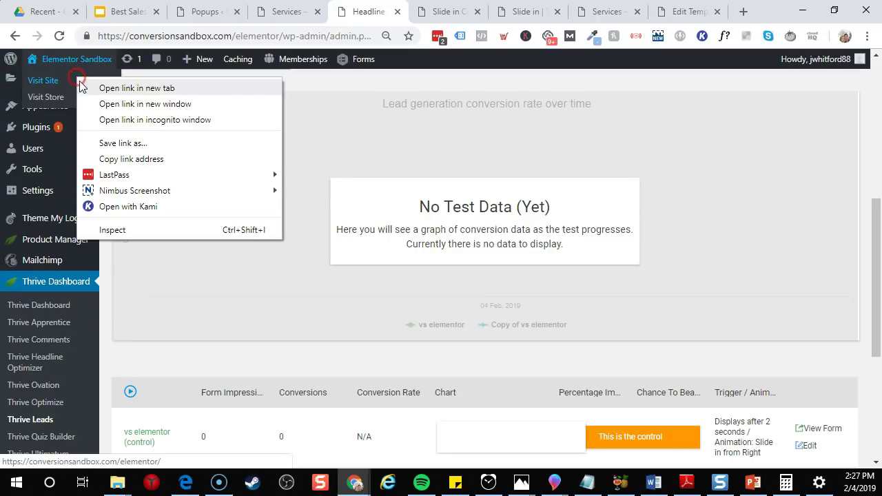
{"action": "left_click", "coordinate": [121, 120]}
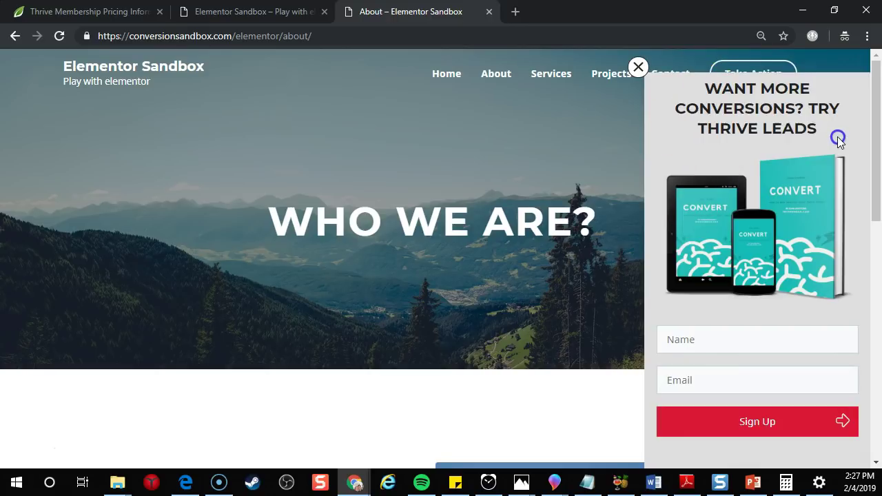
{"action": "left_click_drag", "start_coordinate": [708, 88], "coordinate": [840, 129]}
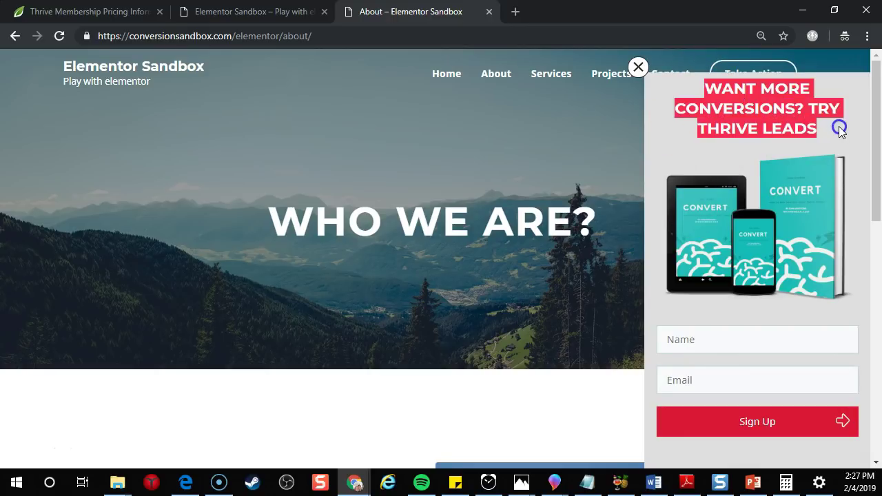
{"action": "left_click", "coordinate": [839, 128]}
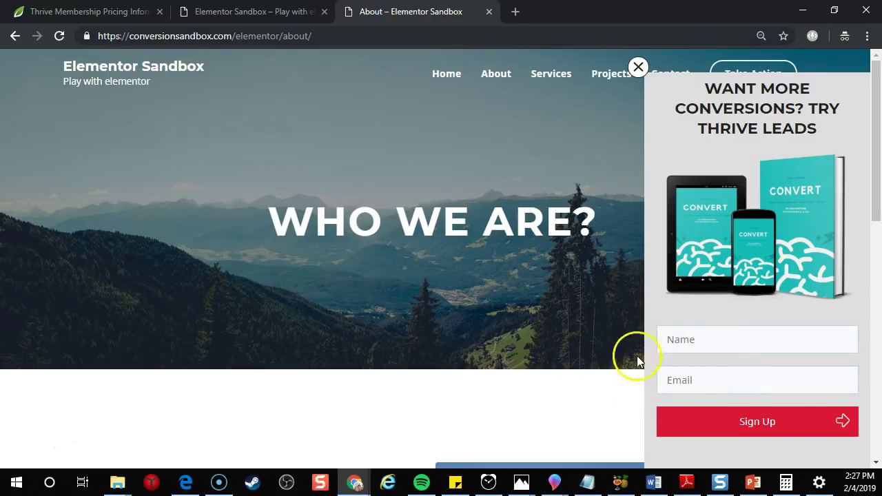
Return to the Headline test report, reload it, and examine each variation's impressions, conversions and the conversion rate graph.
{"action": "key", "text": "alt+Tab"}
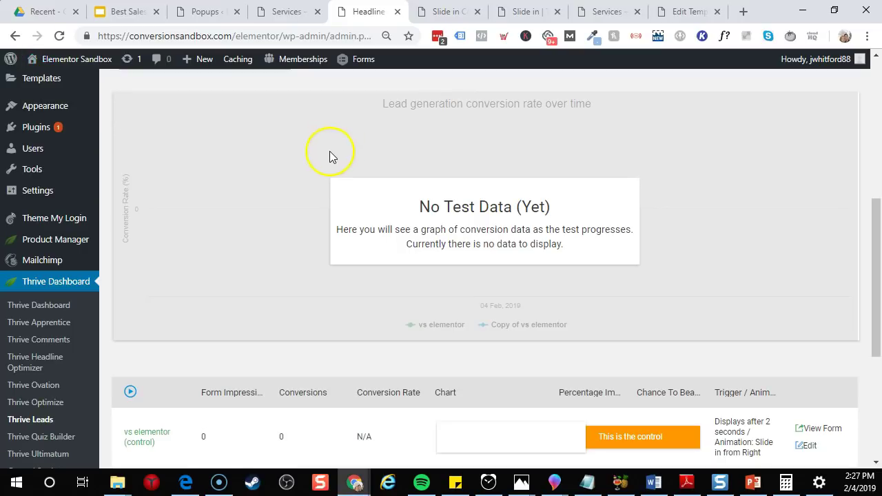
{"action": "left_click", "coordinate": [60, 35]}
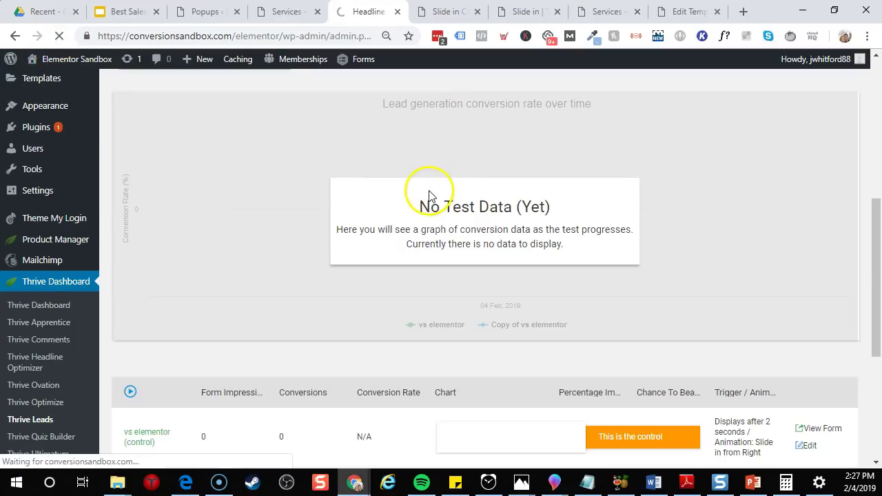
{"action": "scroll", "coordinate": [326, 207], "scroll_direction": "down", "scroll_amount": 3}
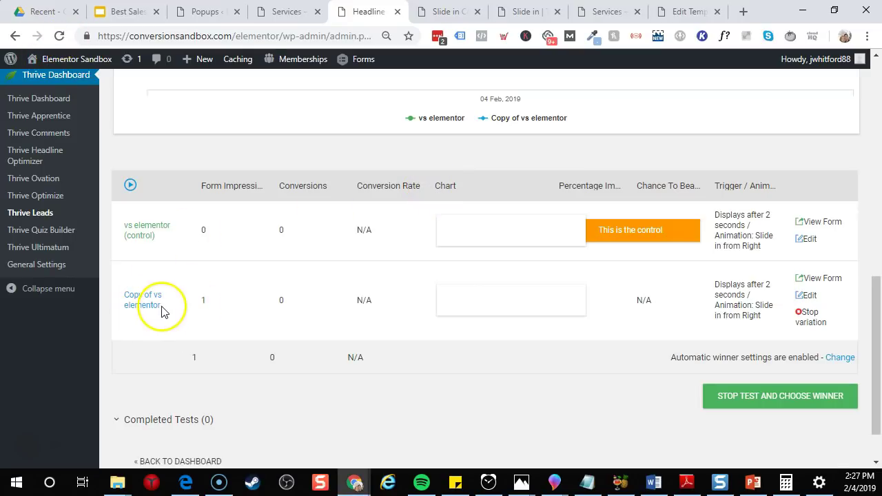
{"action": "left_click", "coordinate": [202, 299]}
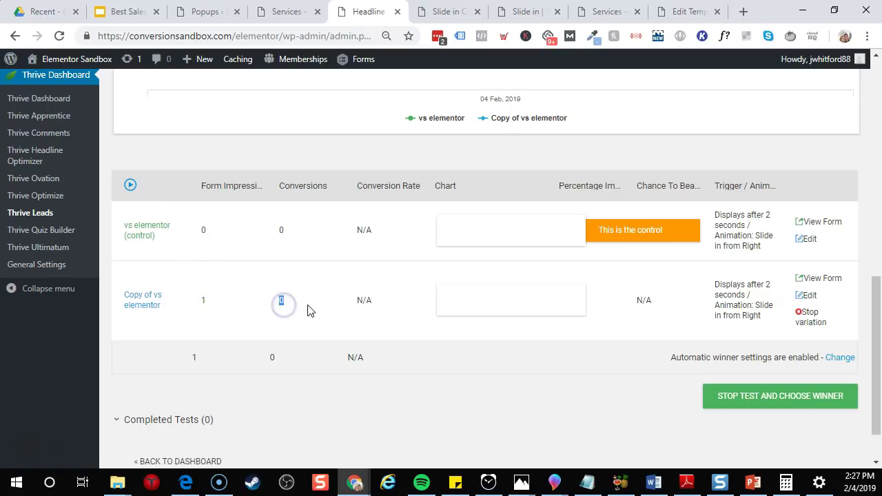
{"action": "scroll", "coordinate": [305, 246], "scroll_direction": "up", "scroll_amount": 6}
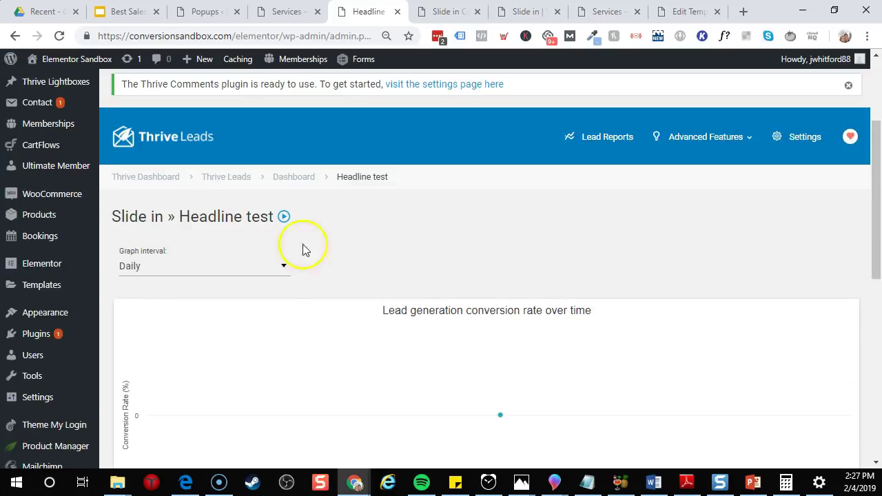
{"action": "scroll", "coordinate": [254, 347], "scroll_direction": "down", "scroll_amount": 2}
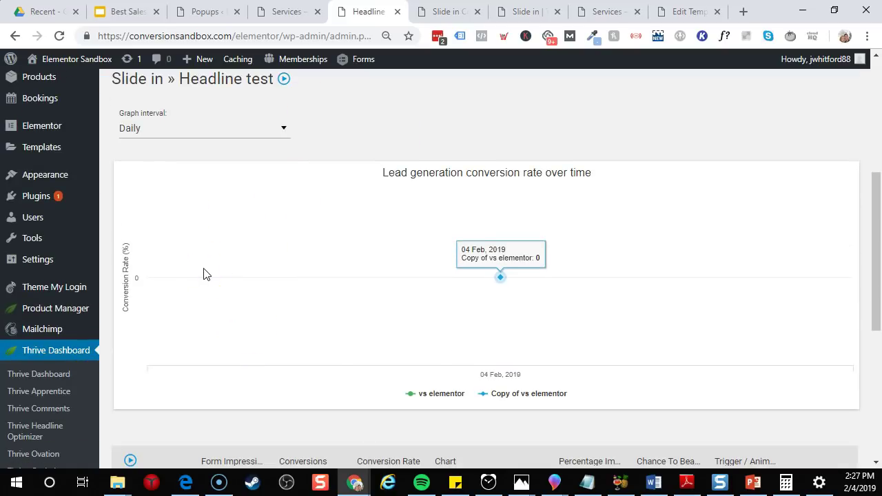